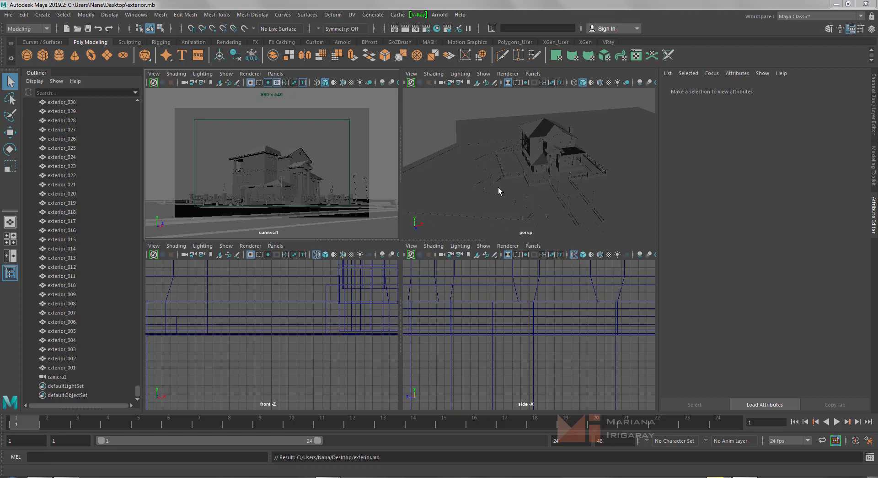
Tumble and zoom the perspective view down to a low front view of the house.
mouse_move(497, 199)
alt+mouse_down()
mouse_move(482, 215)
mouse_move(525, 194)
mouse_move(521, 200)
mouse_move(531, 186)
mouse_move(522, 190)
alt+mouse_up()
scroll(539, 180, up, 3)
scroll(526, 177, down, 2)
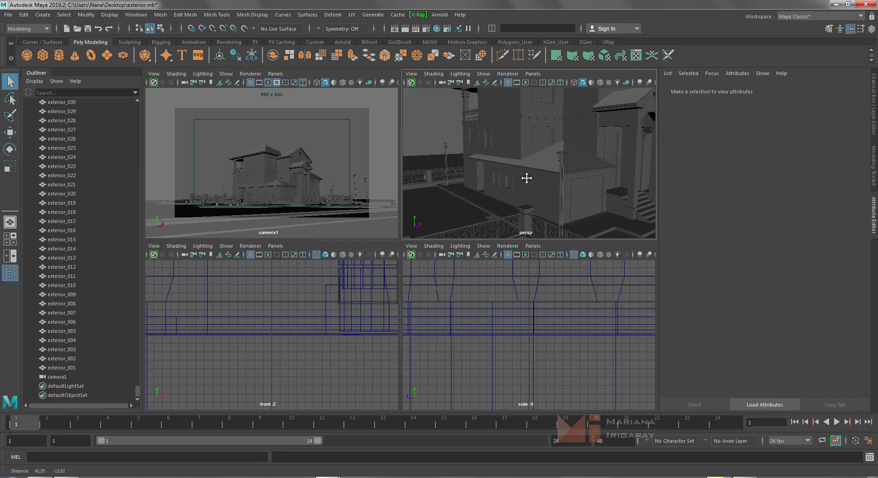
scroll(510, 175, down, 2)
scroll(509, 175, down, 3)
mouse_move(504, 178)
alt+mouse_down()
mouse_move(515, 161)
mouse_move(517, 170)
alt+mouse_up()
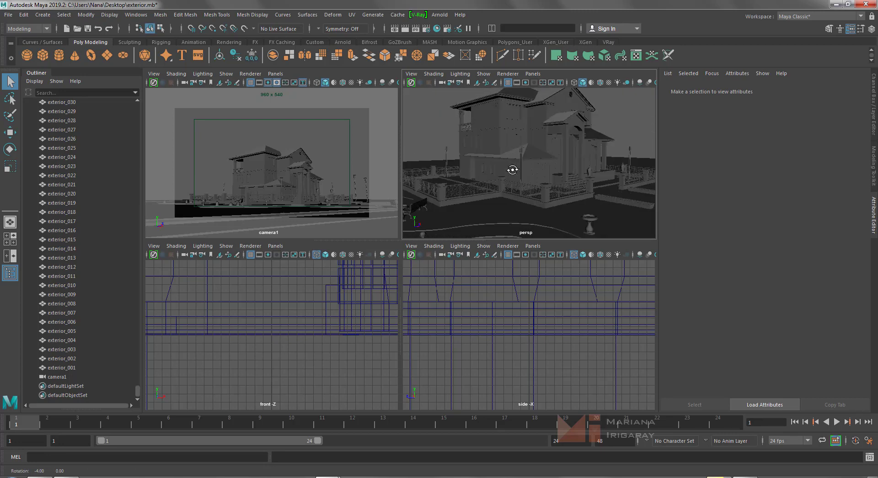
Maximize the perspective panel and orbit in around the house's front corners.
key(space)
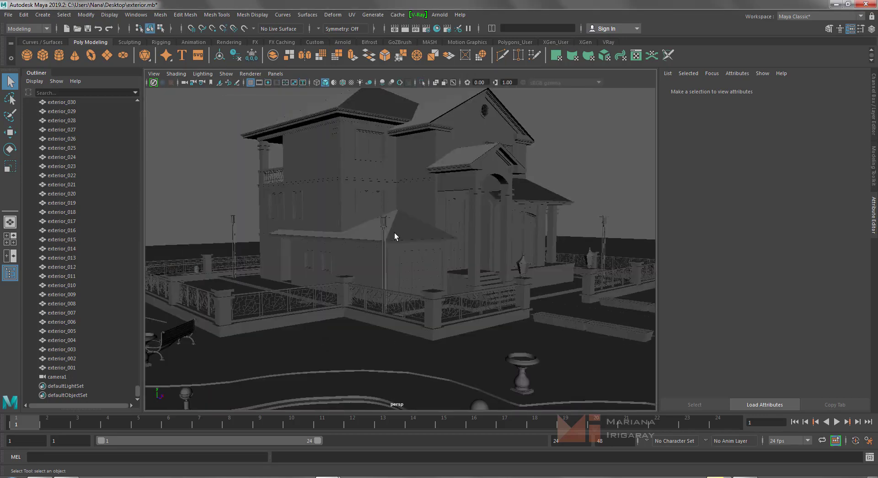
mouse_move(394, 233)
alt+mouse_down()
mouse_move(417, 241)
mouse_move(379, 243)
mouse_move(392, 235)
mouse_move(555, 245)
mouse_move(514, 240)
alt+mouse_up()
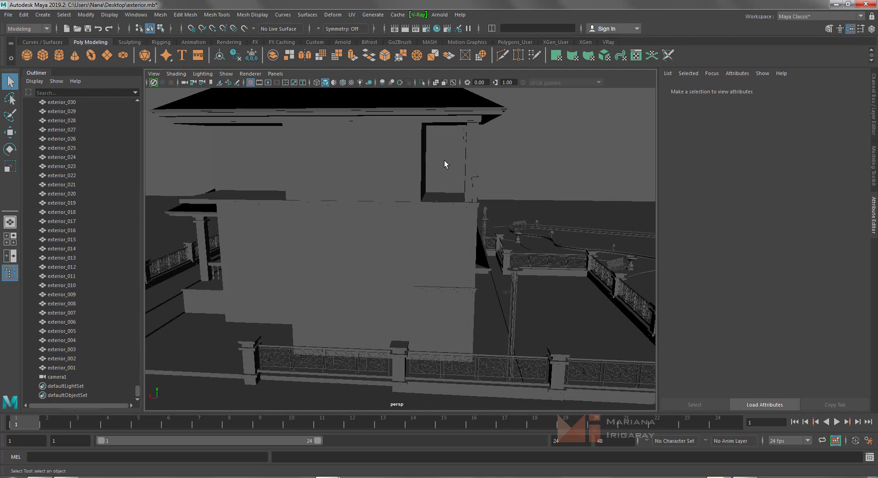
mouse_move(445, 164)
alt+mouse_down()
mouse_move(388, 229)
mouse_move(452, 230)
alt+mouse_up()
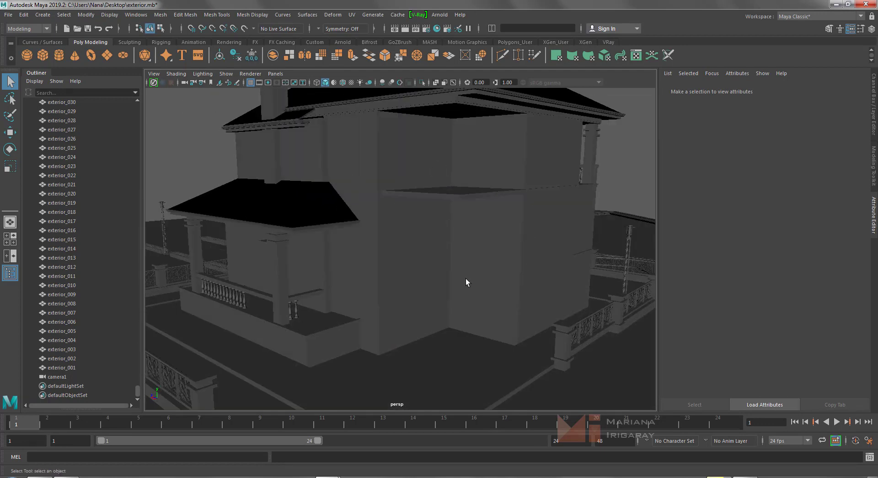
mouse_move(466, 282)
alt+mouse_down()
mouse_move(480, 278)
mouse_move(457, 300)
alt+mouse_up()
mouse_move(456, 300)
alt+middle_down()
mouse_move(419, 262)
mouse_move(440, 283)
alt+middle_up()
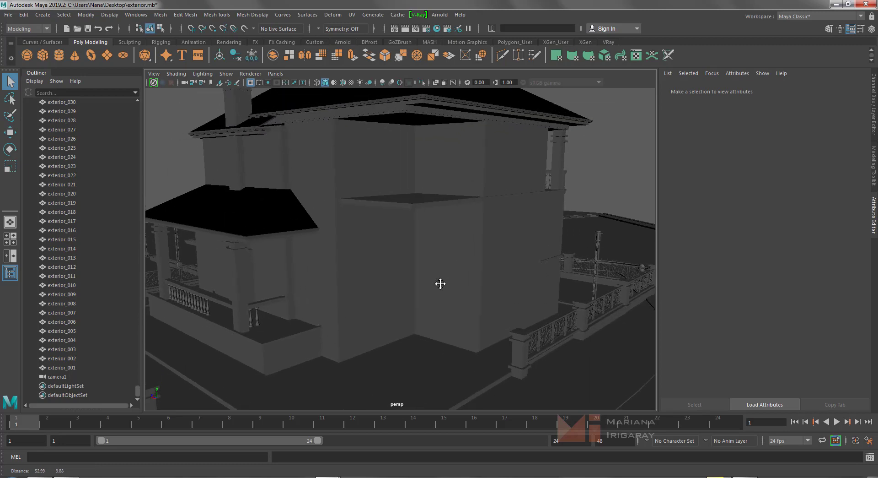
mouse_move(497, 274)
alt+mouse_down()
mouse_move(288, 272)
mouse_move(413, 267)
alt+mouse_up()
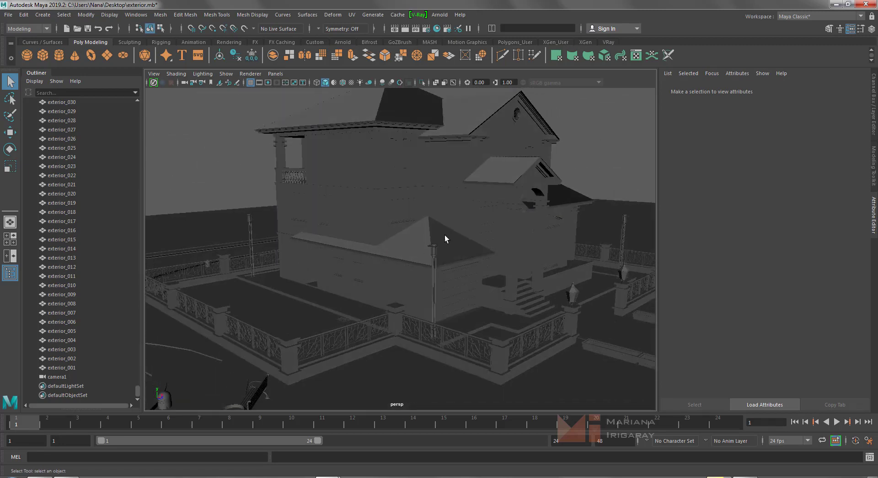
Zoom in and recentre the house and yard from a lower frontal angle.
scroll(416, 249, down, 1)
scroll(416, 250, down, 1)
scroll(416, 250, down, 2)
scroll(416, 249, down, 2)
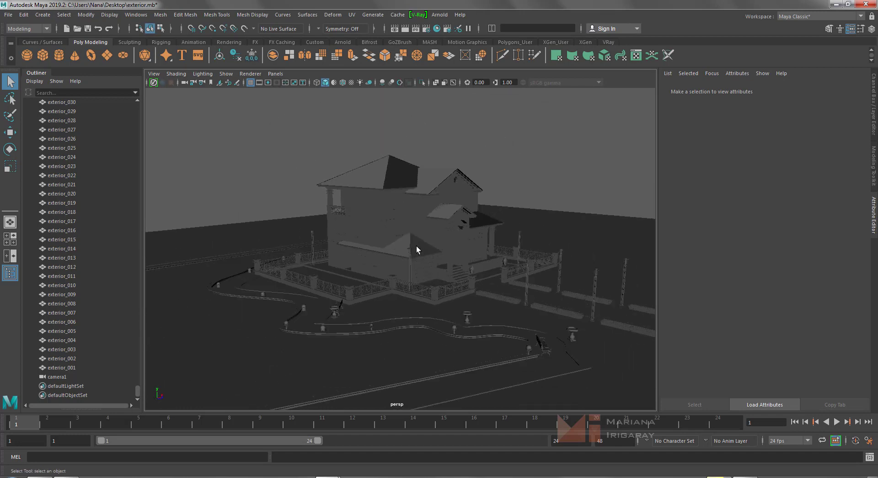
mouse_move(416, 249)
alt+mouse_down()
mouse_move(411, 288)
mouse_move(436, 275)
alt+mouse_up()
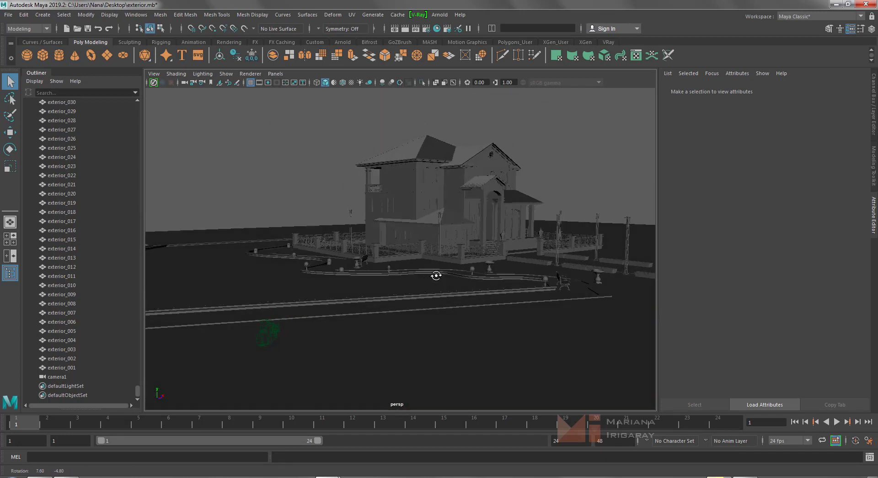
alt+middle_drag(435, 276, 460, 274)
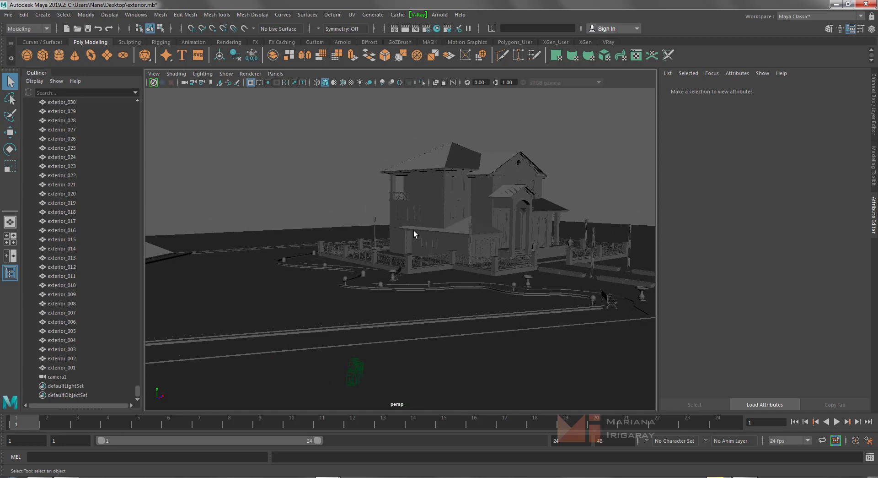
alt+middle_drag(405, 262, 427, 254)
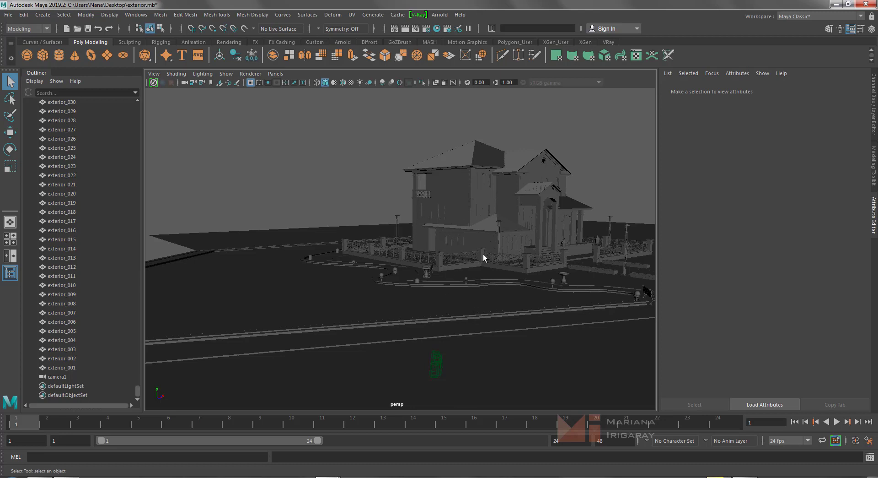
Orbit around to the house's other side and zoom toward the porch.
mouse_move(483, 260)
alt+mouse_down()
mouse_move(335, 252)
mouse_move(353, 202)
alt+mouse_up()
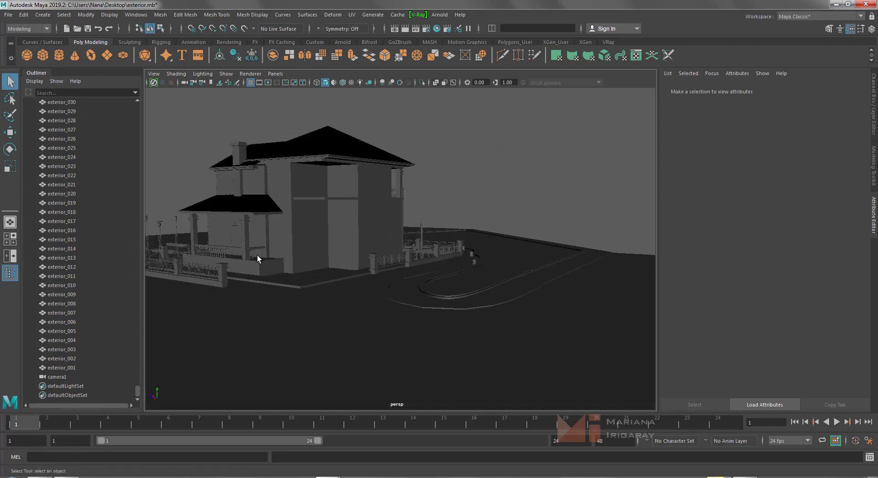
alt+drag(257, 254, 325, 252)
scroll(460, 307, up, 2)
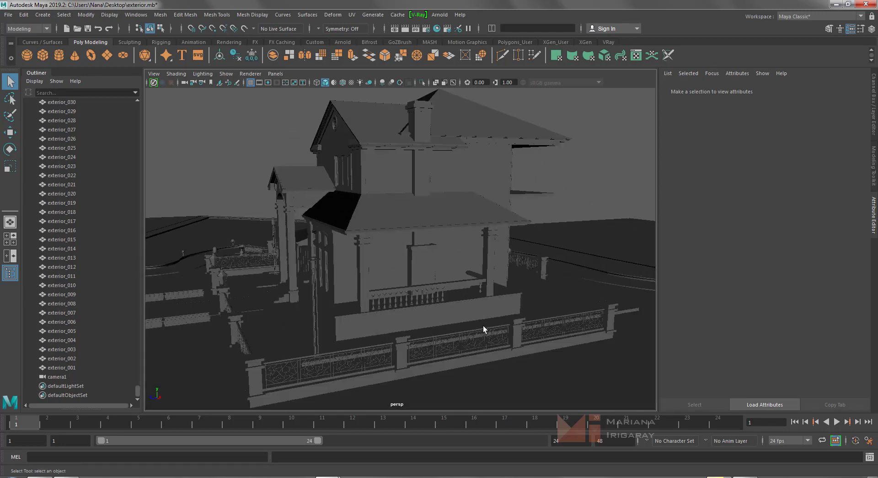
scroll(482, 327, up, 4)
scroll(458, 320, down, 3)
scroll(450, 304, up, 1)
scroll(450, 304, up, 1)
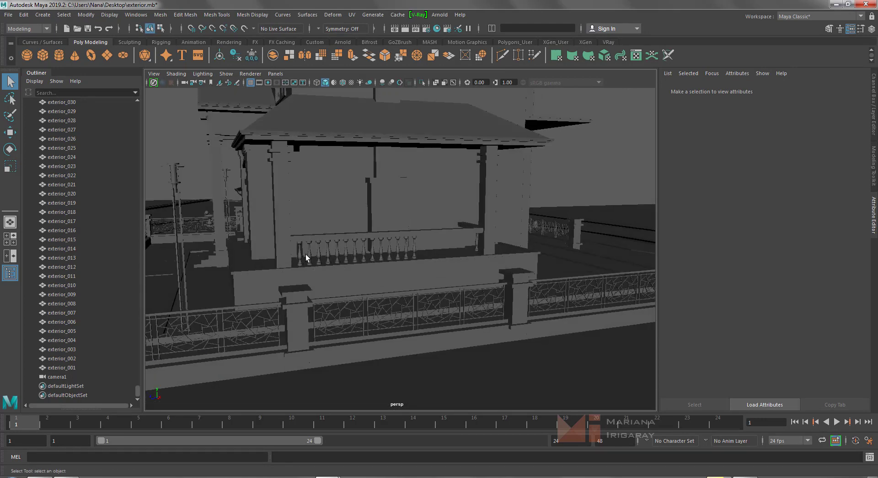
Select the porch trim mesh exterior_2439, then tumble around to a front view of the house.
click(298, 258)
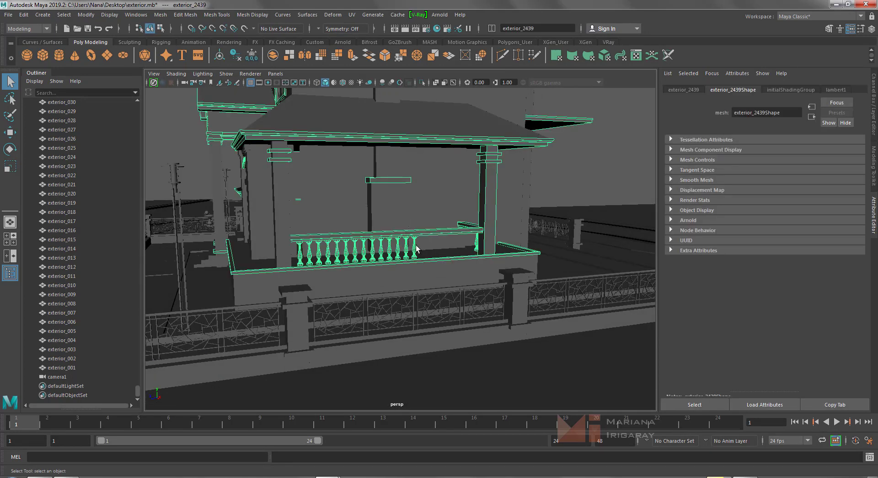
alt+drag(546, 268, 476, 274)
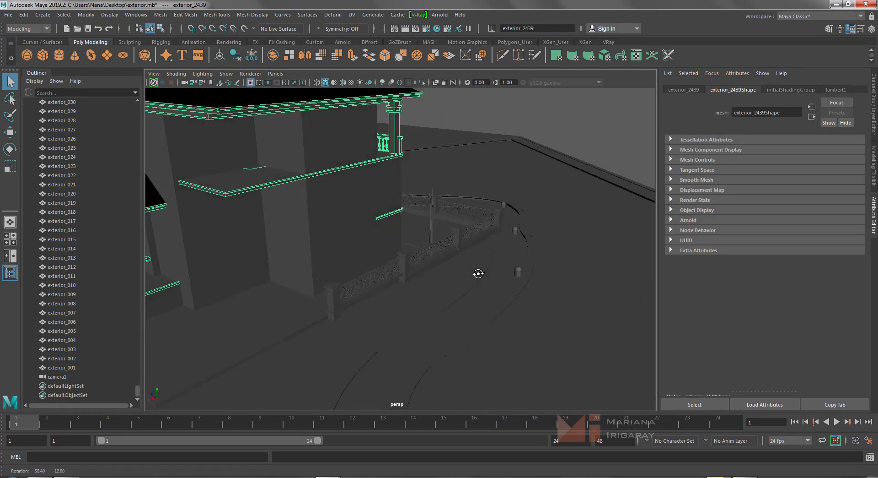
alt+drag(310, 255, 349, 255)
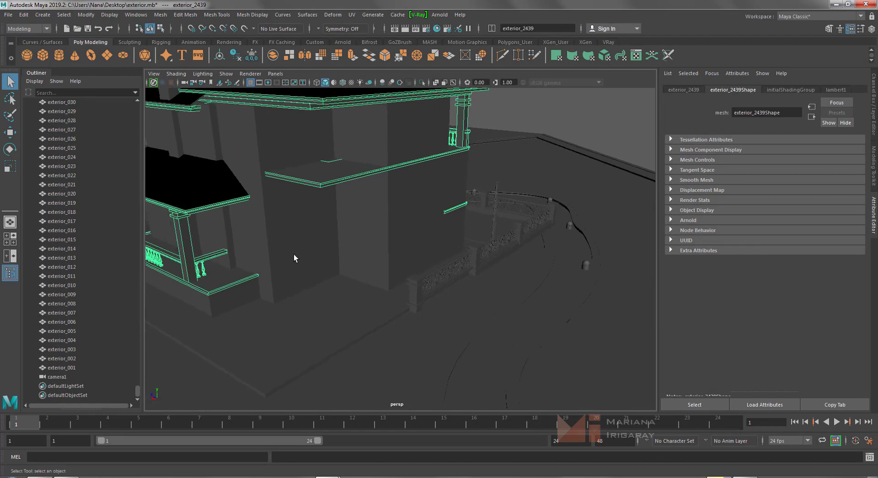
mouse_move(294, 258)
alt+mouse_down()
mouse_move(390, 257)
mouse_move(307, 257)
alt+mouse_up()
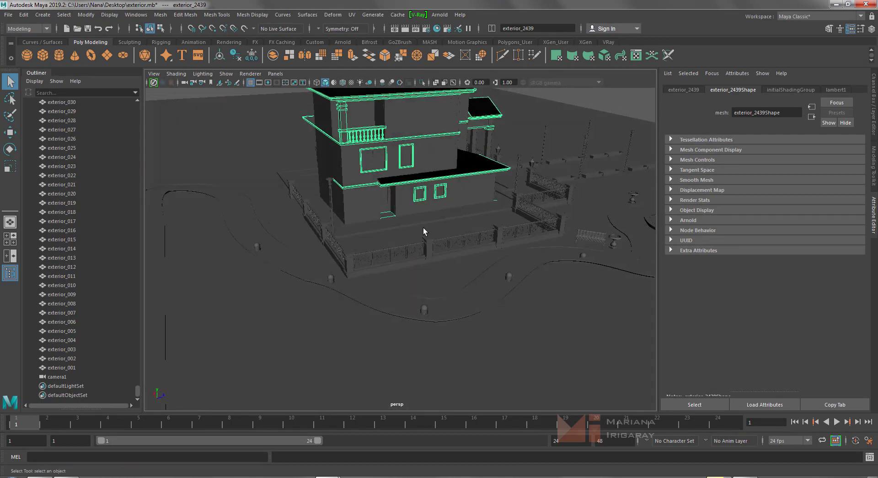
mouse_move(423, 231)
alt+mouse_down()
mouse_move(435, 244)
mouse_move(372, 234)
alt+mouse_up()
alt+middle_drag(373, 234, 304, 234)
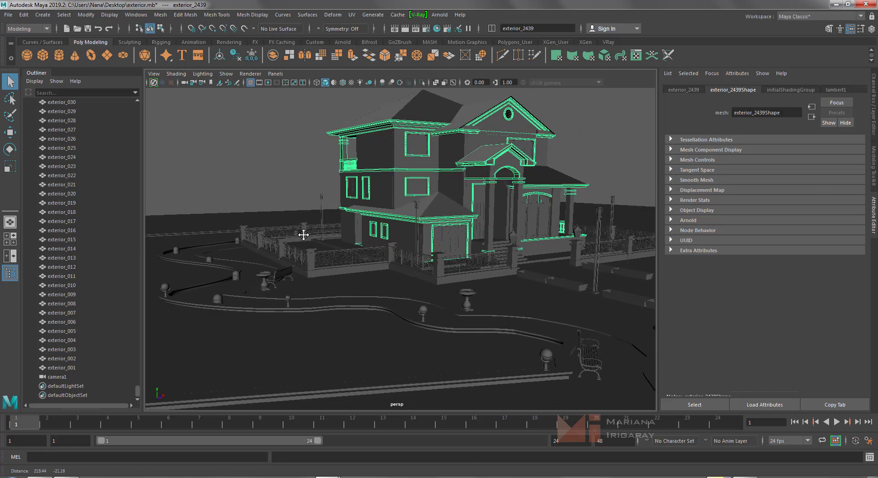
alt+right_drag(304, 234, 330, 253)
mouse_move(335, 256)
alt+mouse_down()
mouse_move(361, 272)
mouse_move(392, 269)
mouse_move(395, 279)
alt+mouse_up()
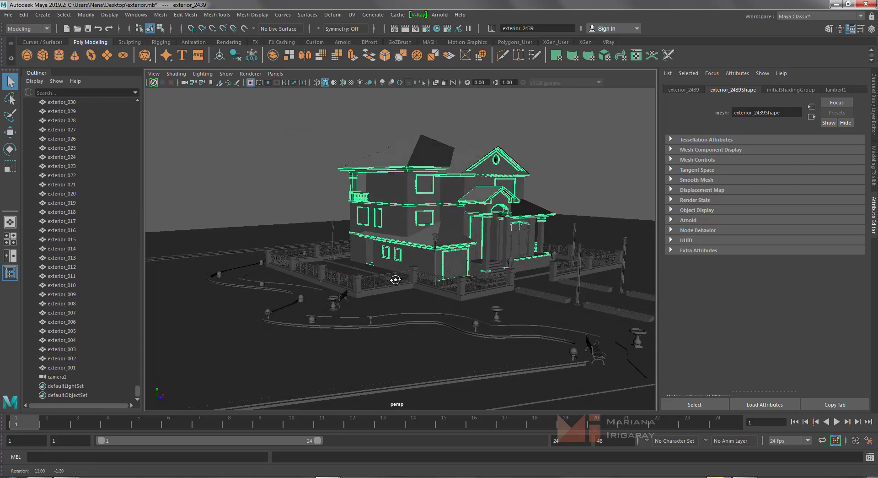
In the Outliner, select exterior_001, then the path edging object exterior_2444.
click(67, 365)
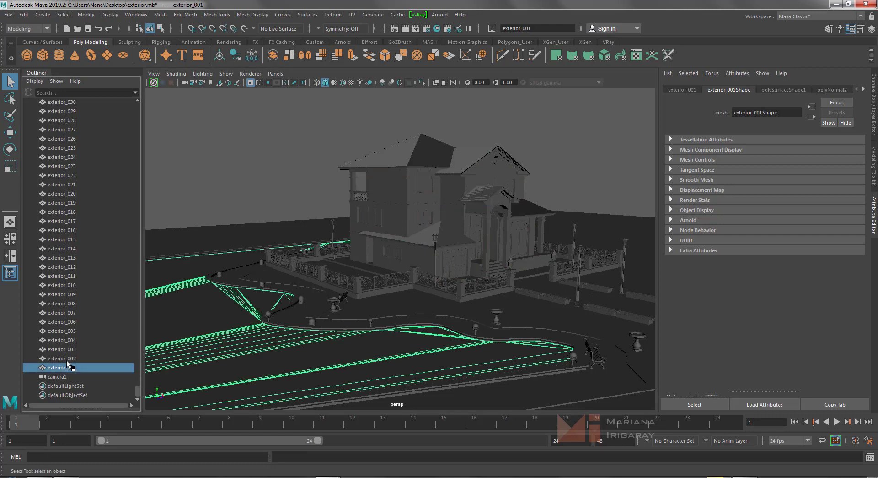
scroll(71, 336, up, 10)
scroll(67, 333, up, 10)
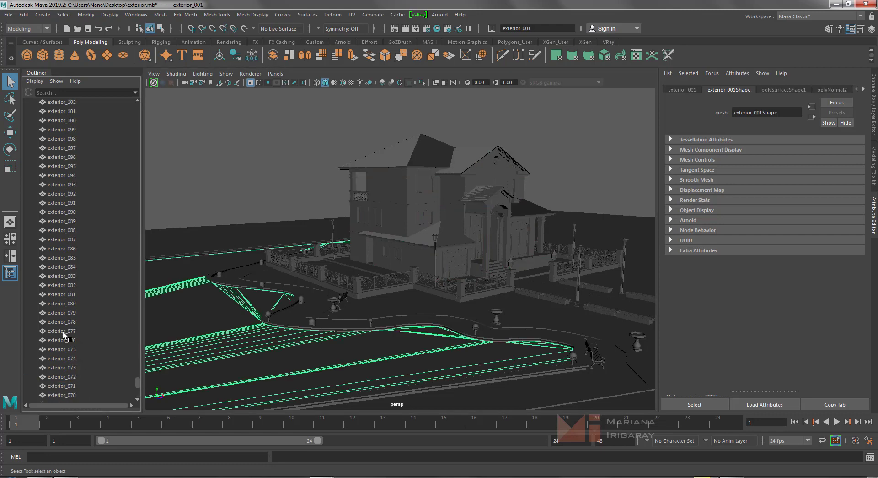
scroll(63, 333, up, 10)
drag(136, 377, 133, 106)
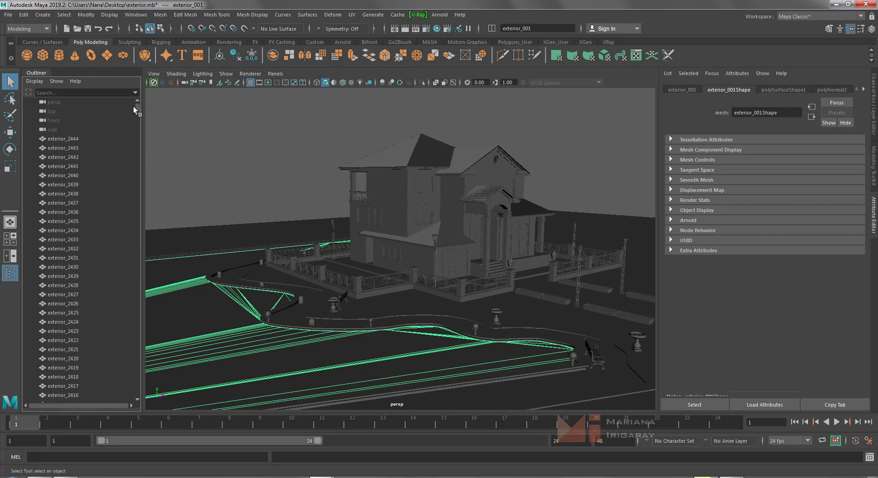
click(77, 139)
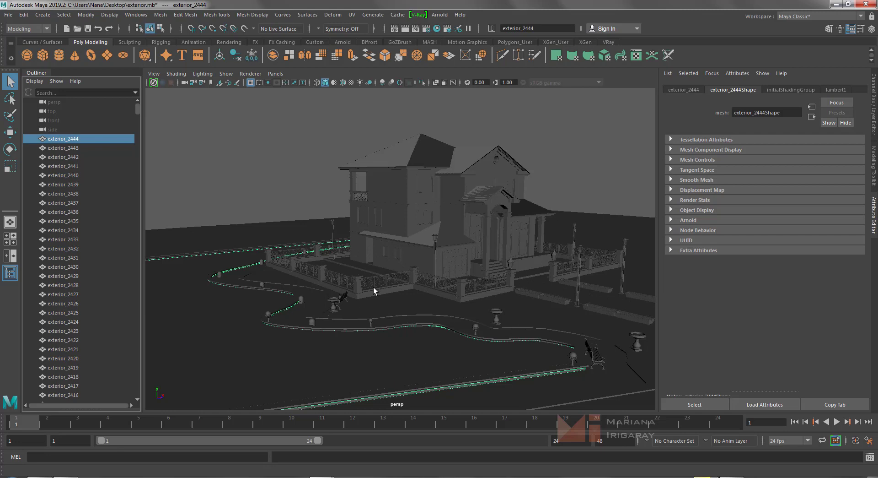
Zoom and orbit the view to the terrace railing and bench.
scroll(352, 311, down, 5)
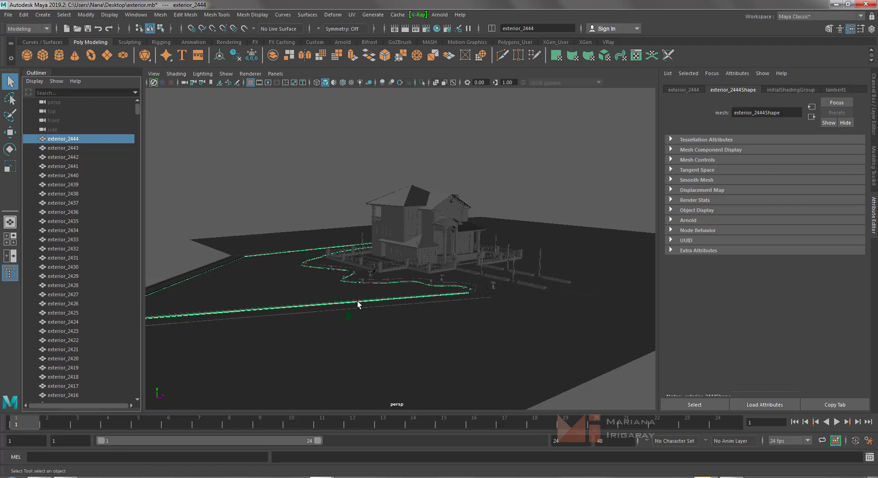
alt+drag(358, 301, 354, 300)
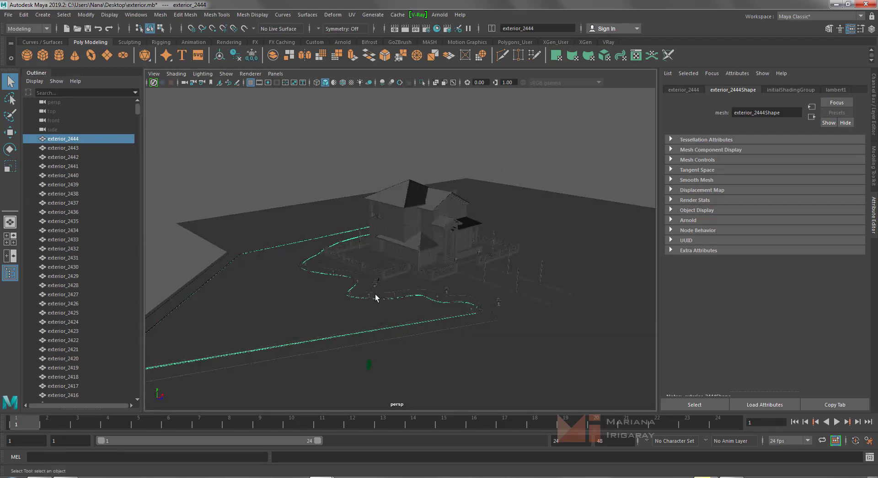
scroll(396, 289, up, 3)
scroll(371, 304, up, 5)
scroll(357, 323, down, 5)
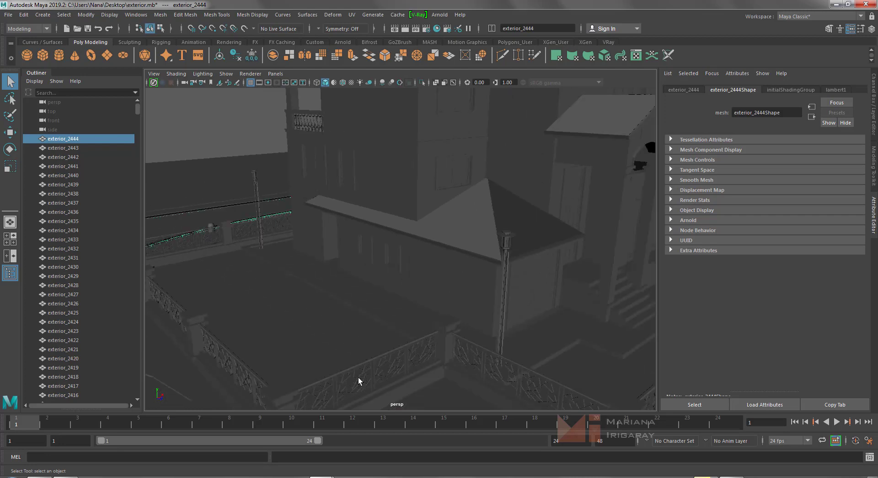
mouse_move(359, 379)
alt+mouse_down()
mouse_move(393, 344)
mouse_move(377, 351)
mouse_move(349, 320)
mouse_move(352, 307)
mouse_move(285, 327)
alt+mouse_up()
scroll(330, 329, up, 3)
scroll(330, 329, up, 2)
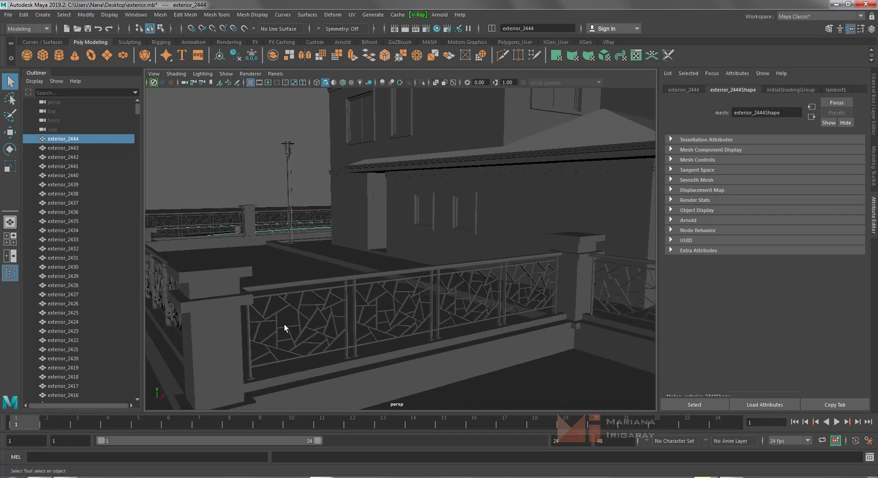
Select railing bars exterior_1175, 1174 and 1183, ending on strut exterior_1181.
click(312, 321)
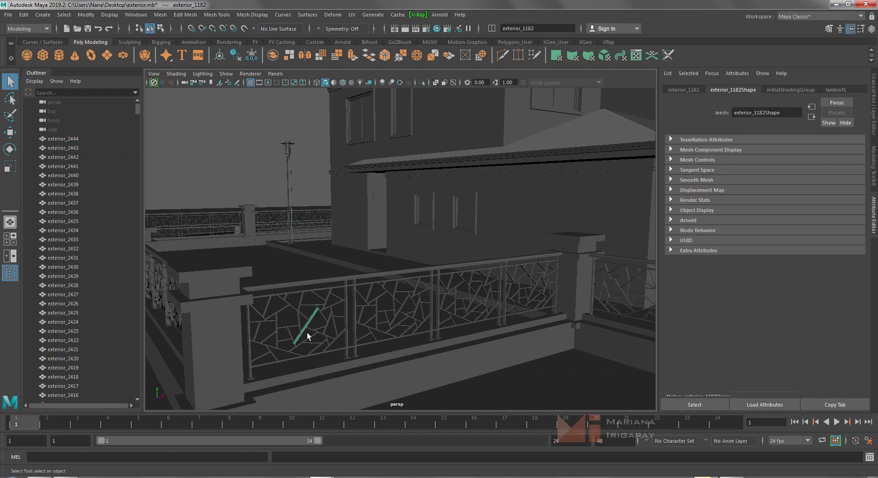
click(325, 335)
click(321, 333)
click(329, 322)
click(321, 323)
Tumble and zoom out until the whole house, fence and garden path are visible.
mouse_move(493, 318)
alt+mouse_down()
mouse_move(418, 305)
mouse_move(418, 235)
alt+mouse_up()
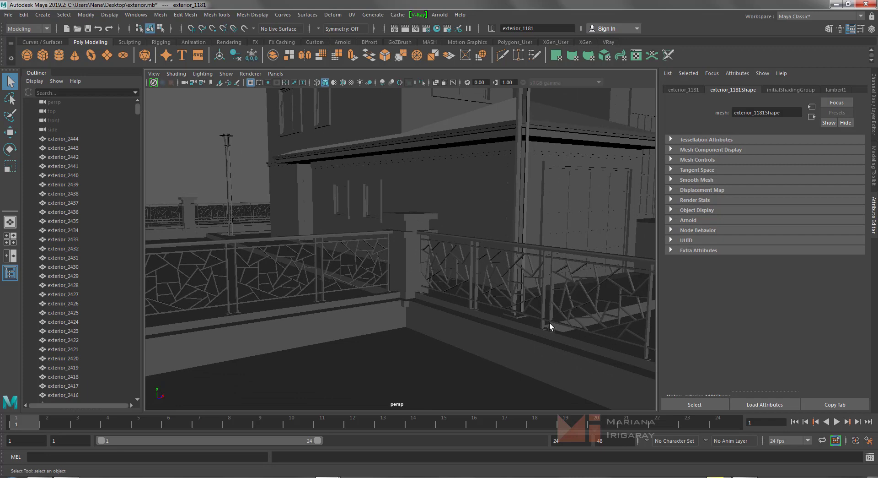
mouse_move(550, 326)
alt+mouse_down()
mouse_move(459, 288)
mouse_move(512, 304)
mouse_move(466, 282)
alt+mouse_up()
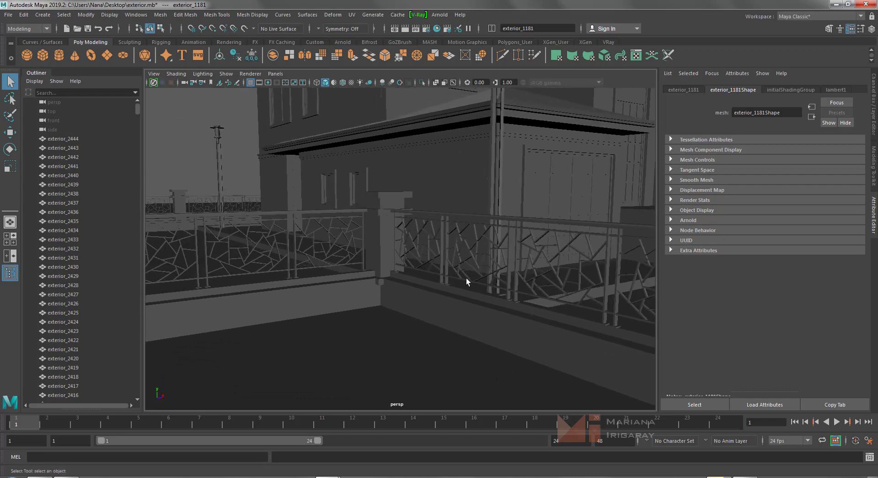
mouse_move(379, 273)
alt+mouse_down()
mouse_move(413, 277)
mouse_move(435, 292)
mouse_move(415, 291)
alt+mouse_up()
scroll(412, 281, down, 5)
scroll(412, 284, down, 5)
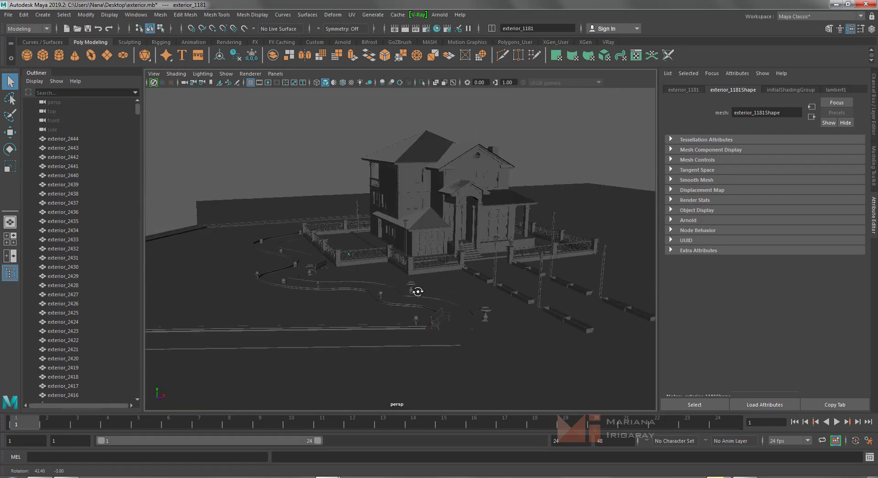
alt+middle_drag(415, 291, 396, 284)
mouse_move(397, 283)
alt+mouse_down()
mouse_move(416, 288)
mouse_move(382, 286)
alt+mouse_up()
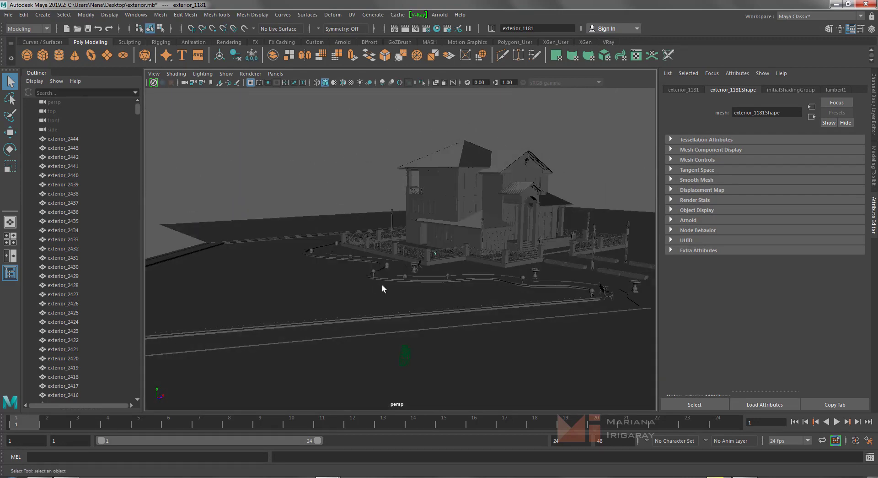
Return to the four-view layout, clear the selection and make camera1 the active view.
key(space)
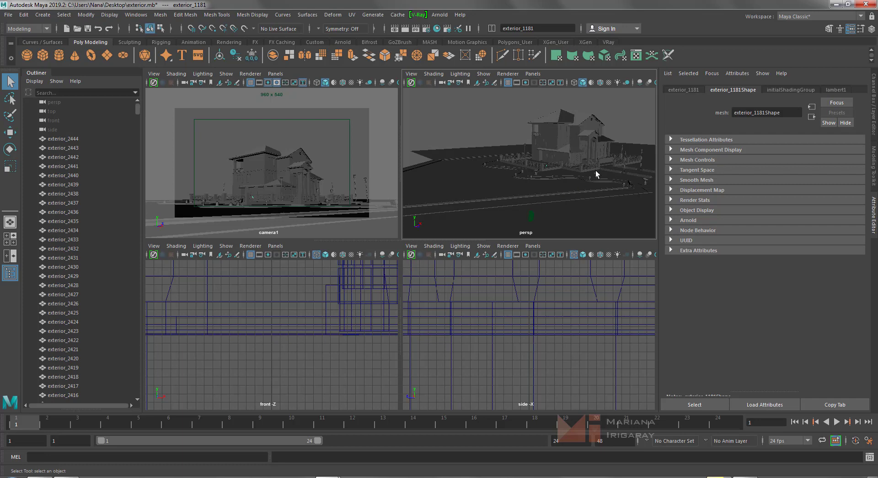
click(465, 125)
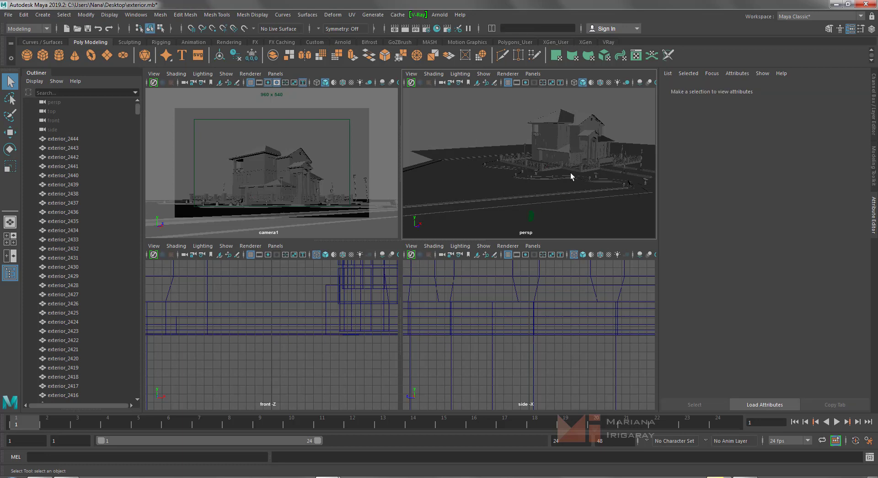
mouse_move(570, 173)
alt+mouse_down()
mouse_move(503, 191)
mouse_move(517, 193)
mouse_move(422, 196)
alt+mouse_up()
click(331, 146)
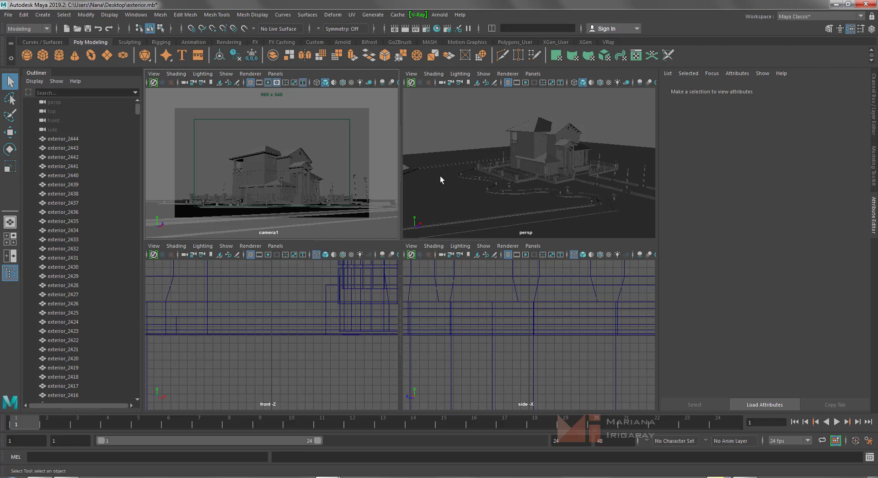
Zoom out the front and side views to frame the whole house and fence.
scroll(341, 304, down, 3)
scroll(341, 304, down, 3)
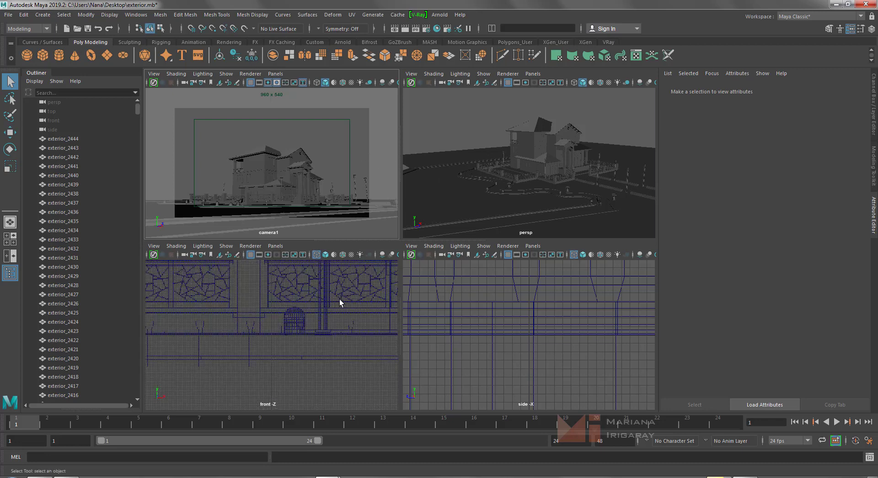
scroll(340, 304, down, 3)
scroll(338, 304, down, 2)
scroll(338, 304, down, 3)
scroll(339, 307, down, 2)
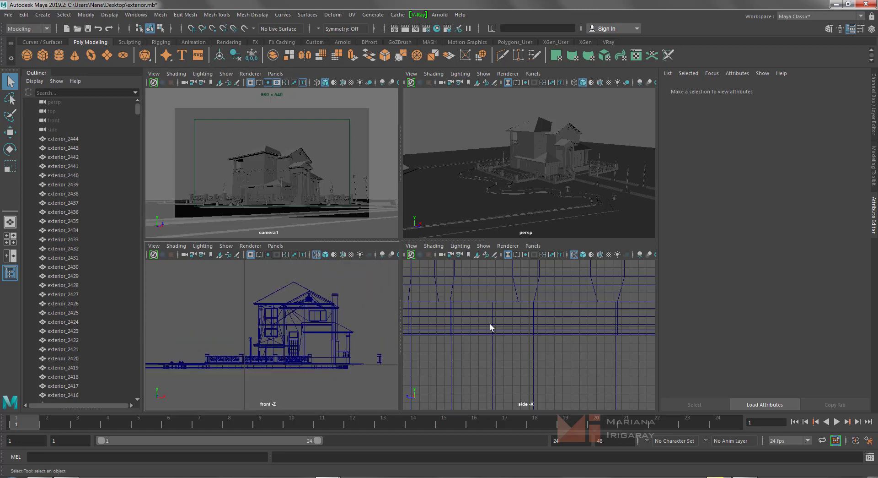
scroll(482, 366, down, 3)
scroll(504, 333, down, 3)
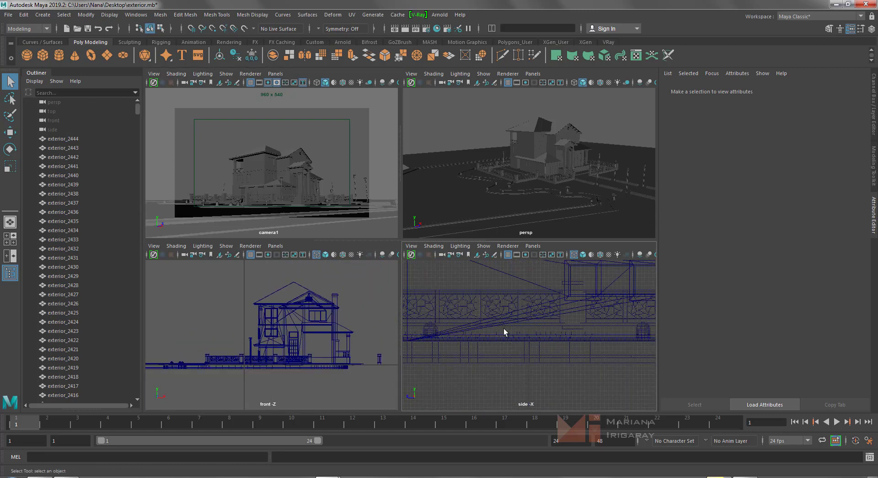
alt+middle_drag(504, 329, 517, 333)
scroll(517, 334, down, 3)
scroll(517, 334, down, 3)
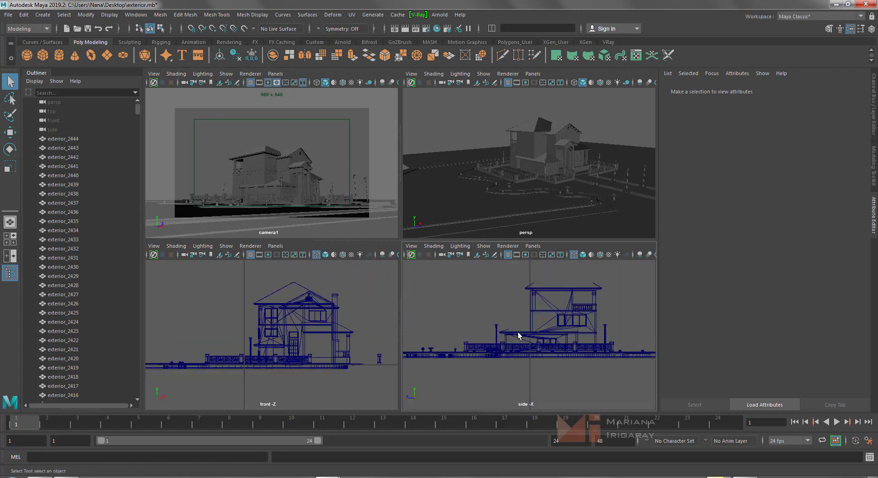
scroll(527, 350, down, 2)
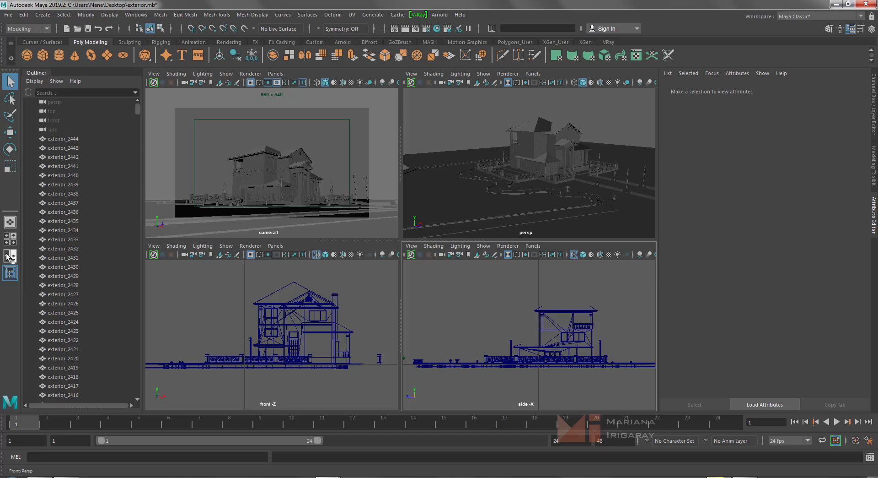
Switch to a two-pane layout with a widened, smooth-shaded camera1 view on the left.
click(7, 254)
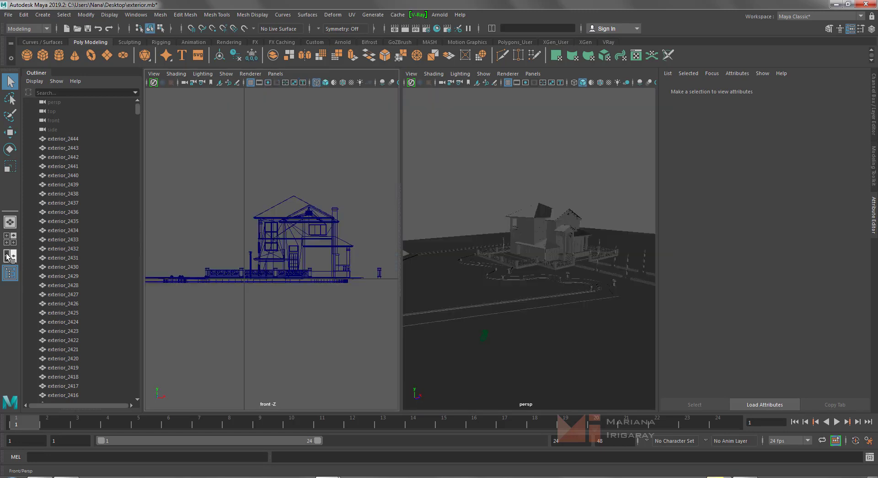
click(276, 74)
click(388, 85)
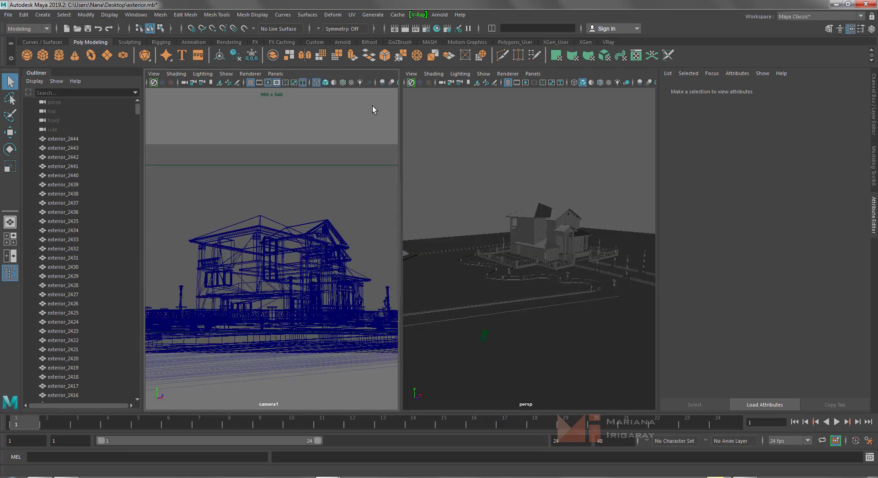
click(325, 83)
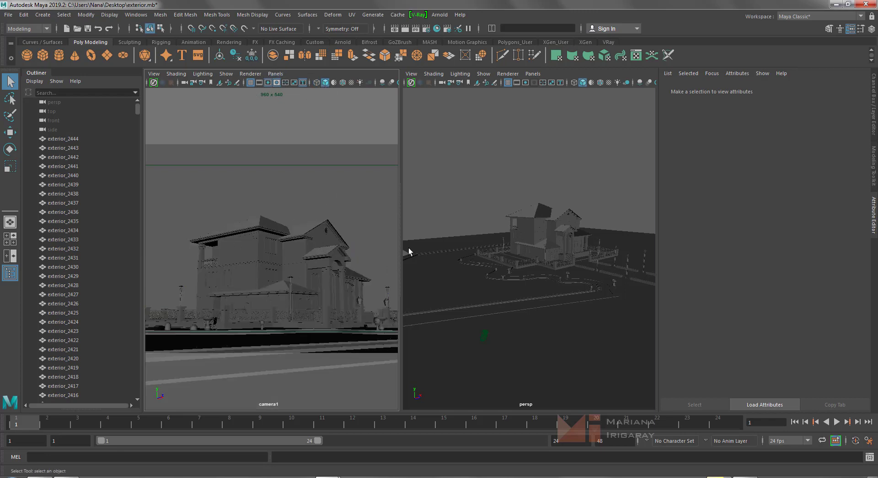
drag(401, 247, 438, 244)
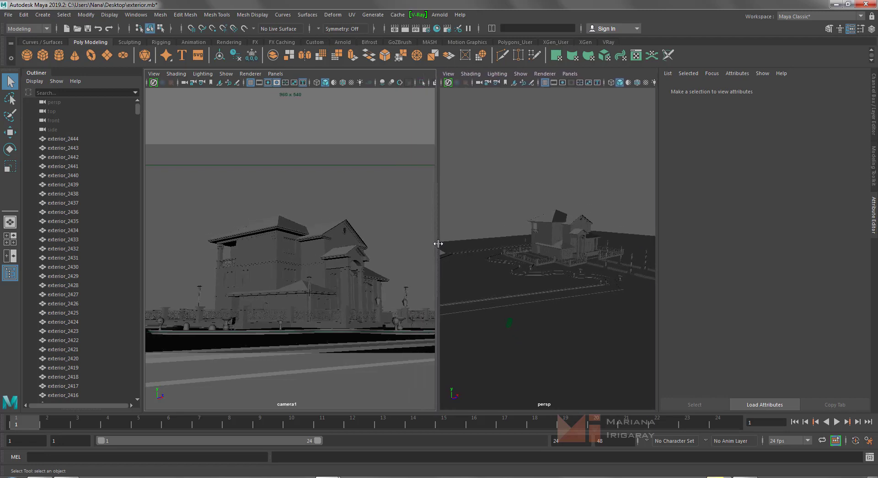
Orbit and reframe the house in the right-hand perspective view.
mouse_move(559, 229)
alt+mouse_down()
mouse_move(519, 197)
mouse_move(578, 196)
mouse_move(525, 192)
alt+mouse_up()
alt+middle_drag(526, 192, 534, 232)
mouse_move(533, 231)
alt+mouse_down()
mouse_move(547, 232)
mouse_move(518, 280)
alt+mouse_up()
mouse_move(518, 280)
alt+right_down()
mouse_move(510, 294)
mouse_move(581, 287)
alt+right_up()
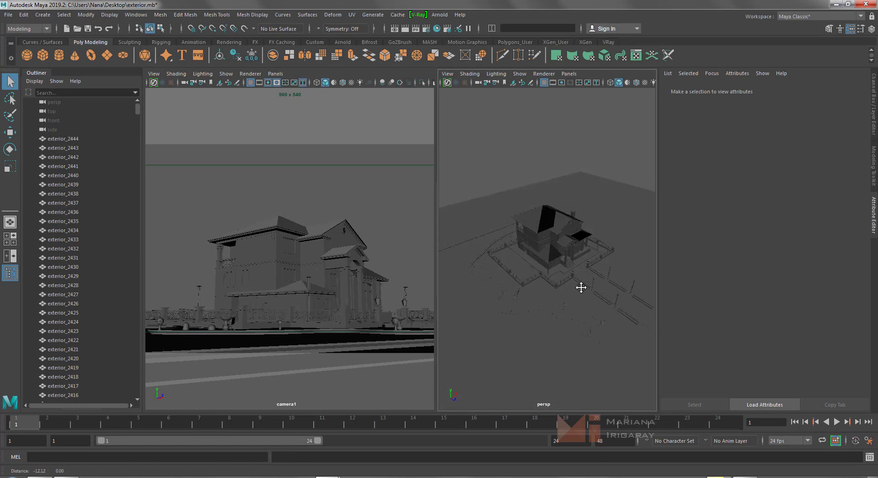
mouse_move(580, 287)
alt+mouse_down()
mouse_move(539, 294)
mouse_move(443, 265)
alt+mouse_up()
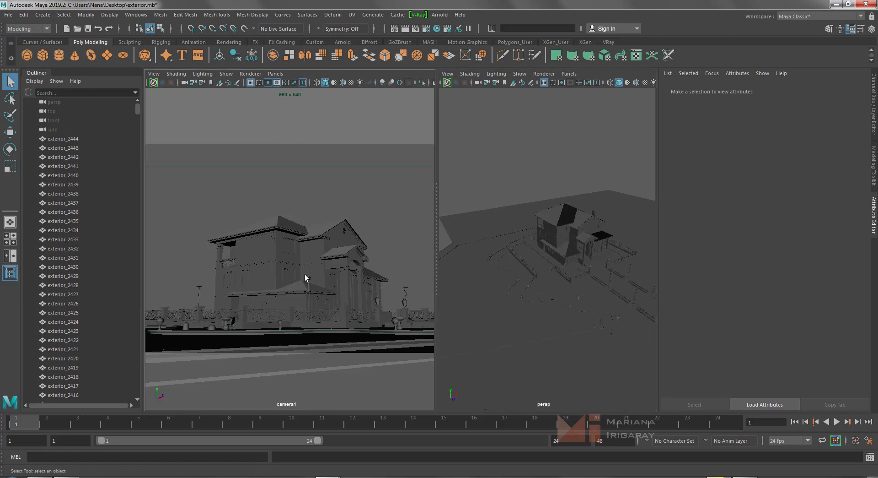
click(575, 232)
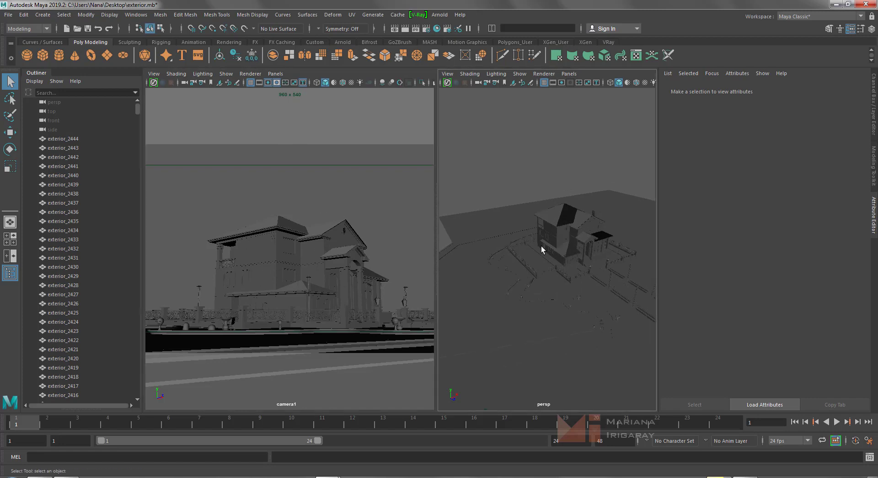
mouse_move(572, 255)
alt+mouse_down()
mouse_move(581, 257)
mouse_move(555, 256)
mouse_move(539, 268)
alt+mouse_up()
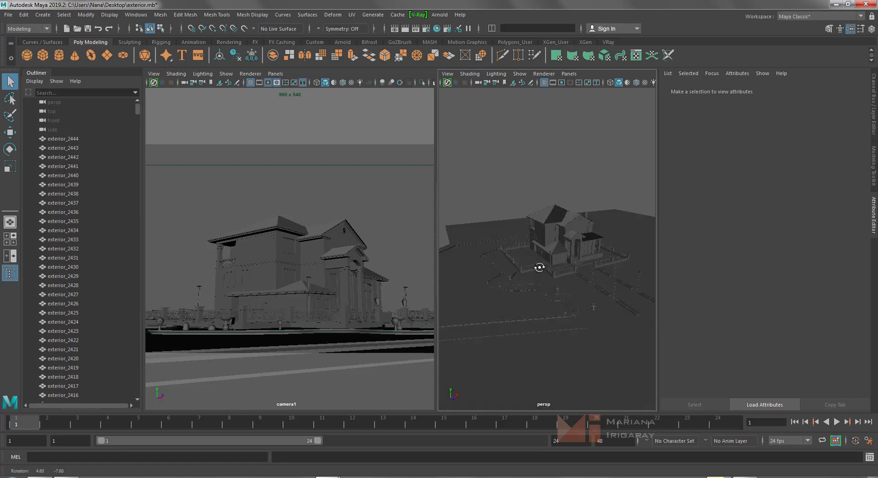
alt+middle_drag(543, 265, 566, 271)
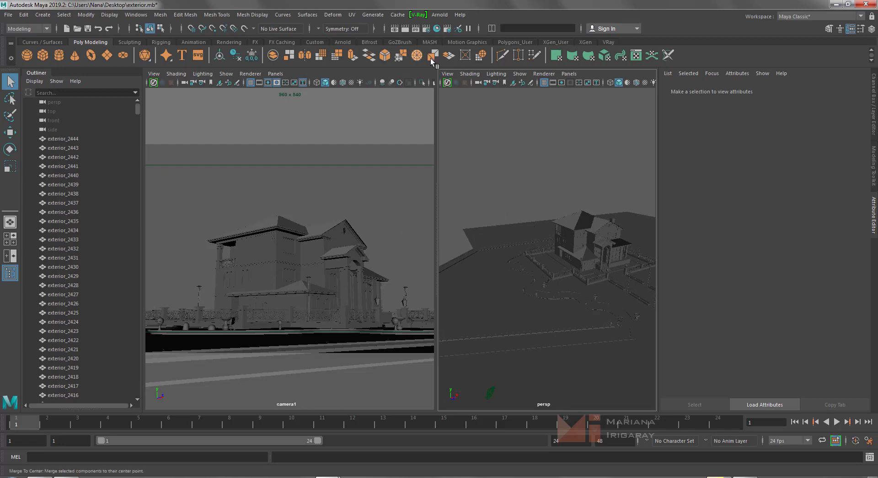
In Render Settings, set the renderer to V-Ray and keep the HD 540 resolution preset.
click(429, 32)
drag(210, 89, 397, 63)
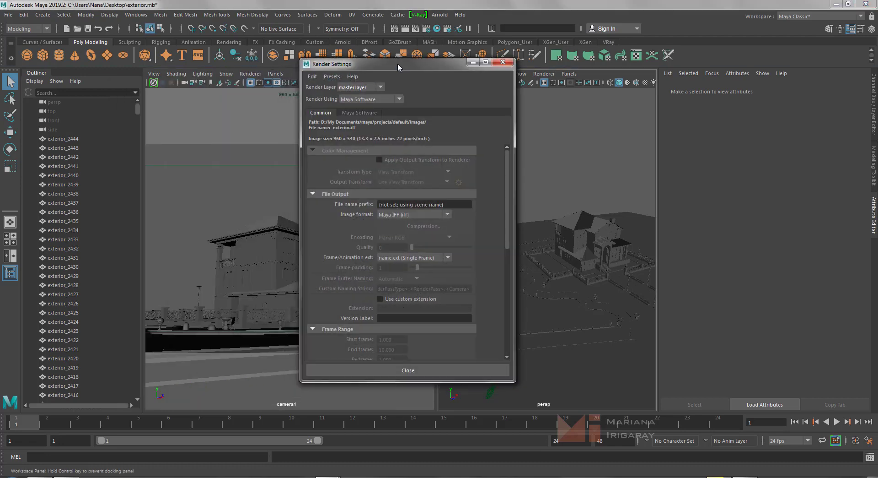
click(372, 98)
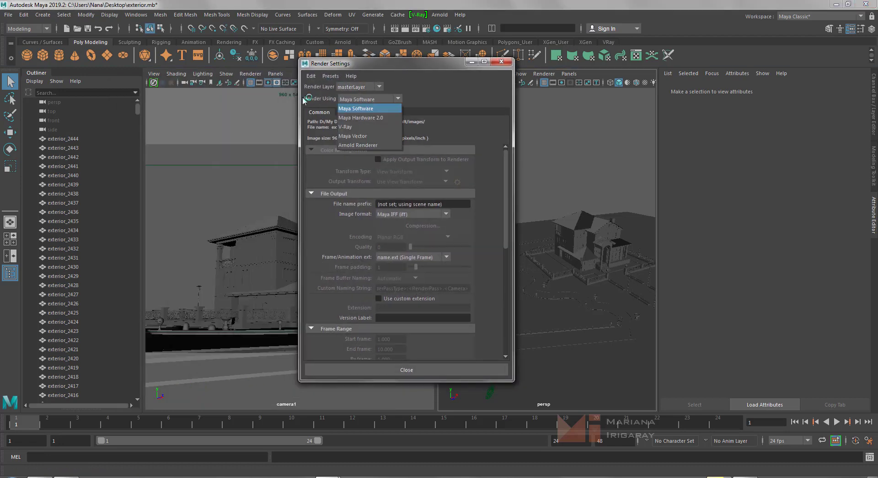
click(350, 127)
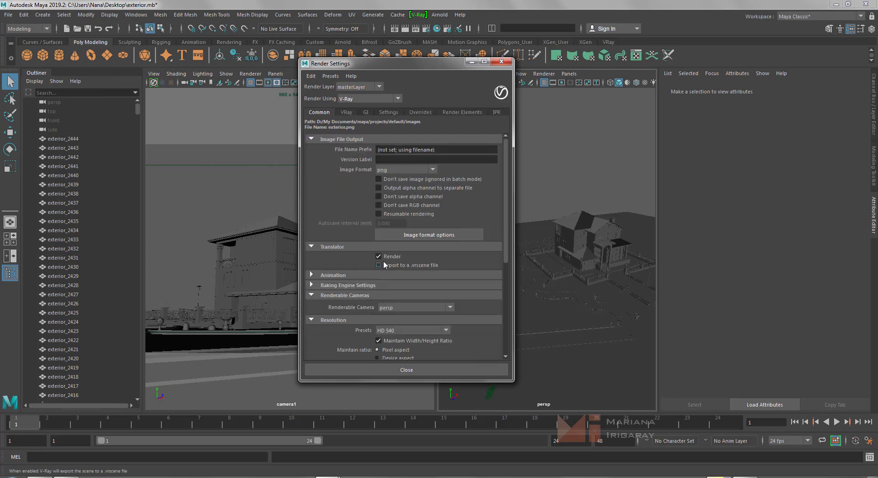
scroll(430, 256, down, 2)
scroll(430, 256, down, 2)
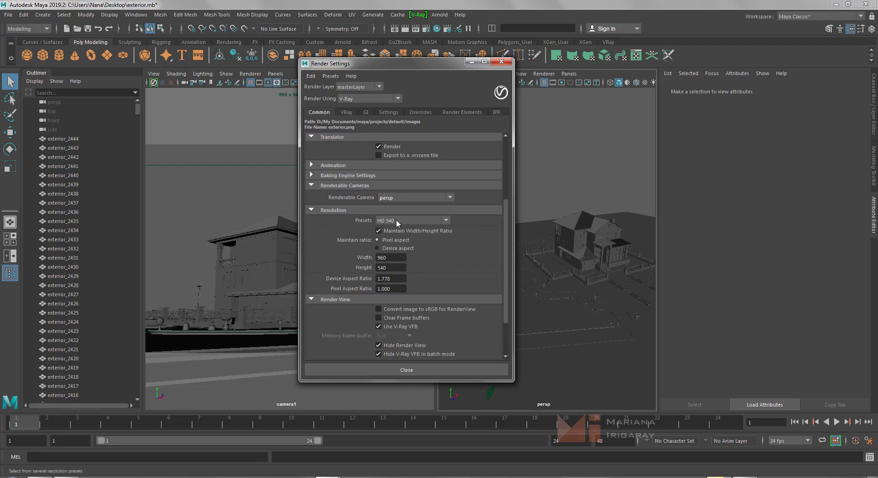
click(394, 220)
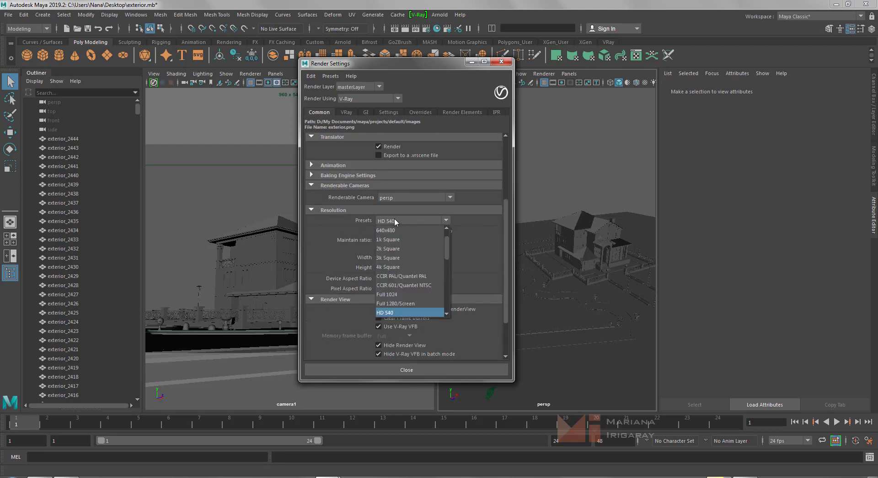
click(386, 313)
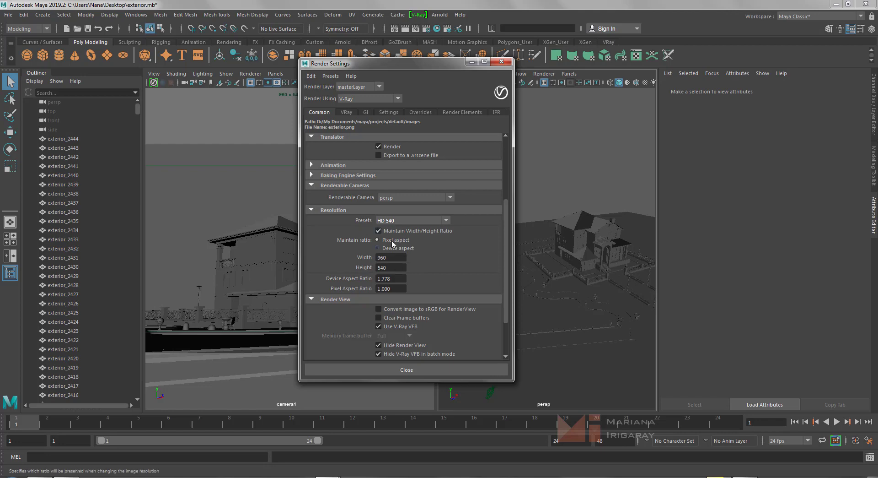
scroll(406, 229, down, 1)
scroll(428, 252, down, 1)
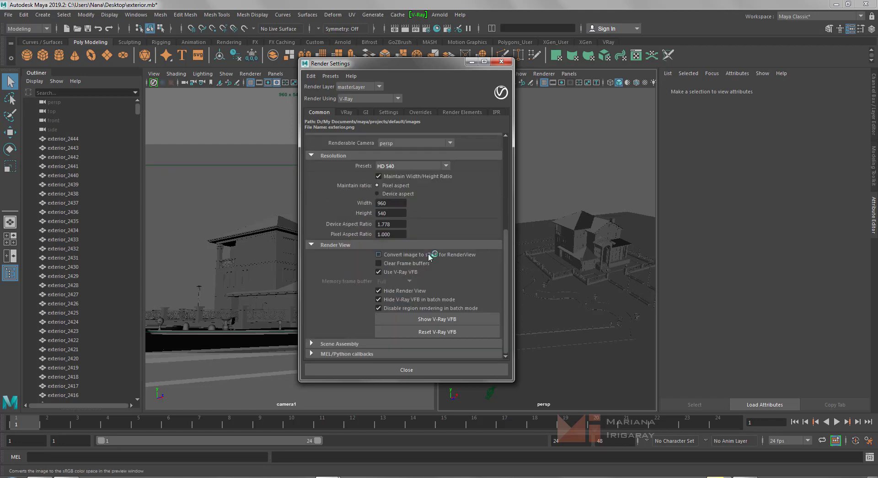
scroll(427, 254, up, 1)
scroll(420, 252, up, 2)
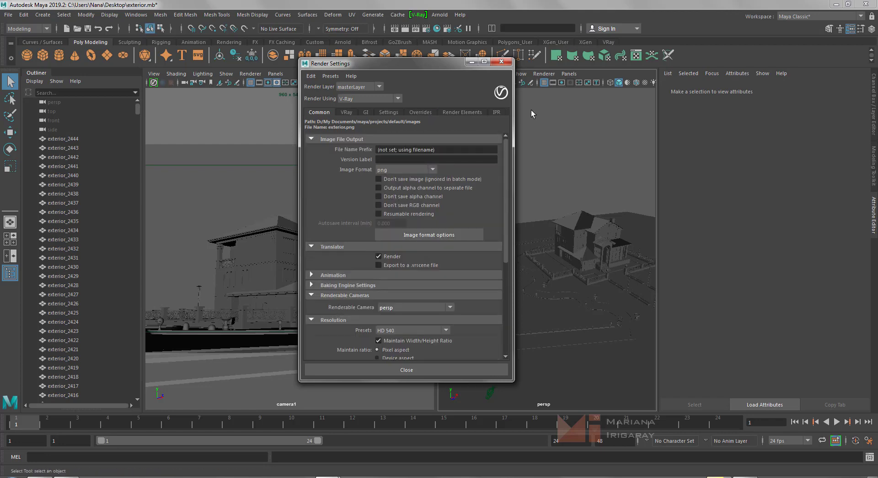
Review the V-Ray and GI tabs, then set the Common tab's renderable camera to camera1.
click(341, 113)
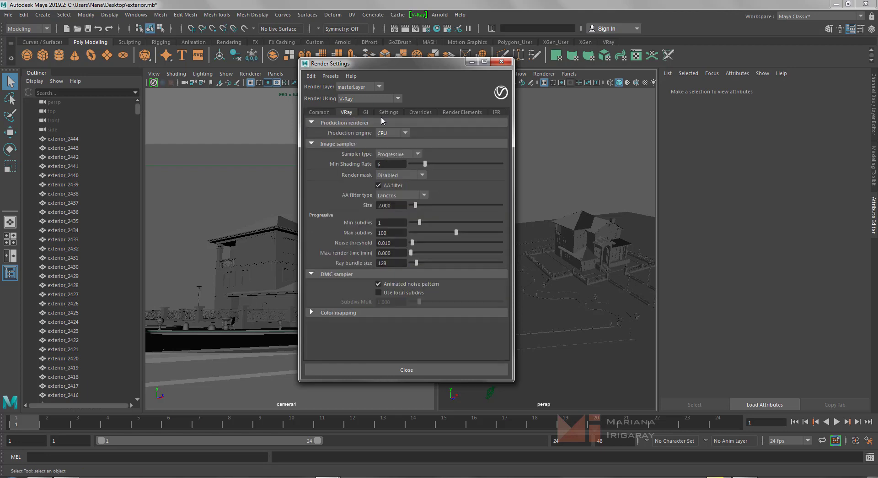
click(366, 112)
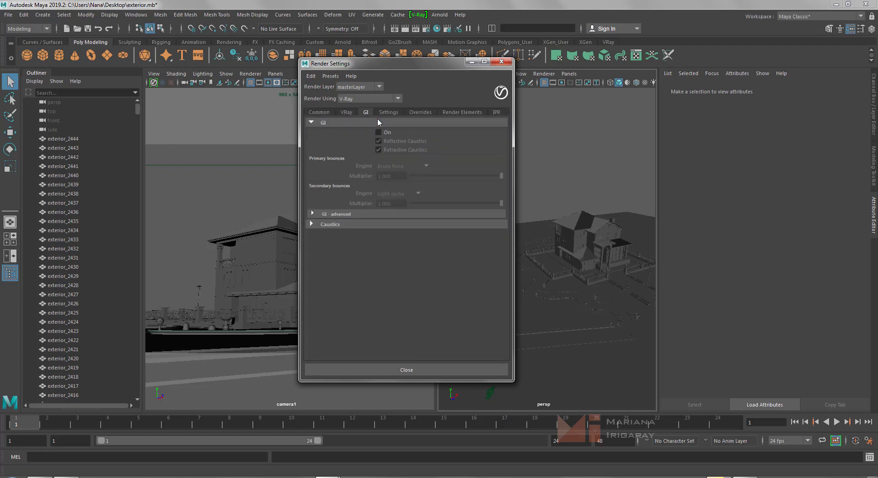
click(390, 112)
click(423, 112)
click(455, 110)
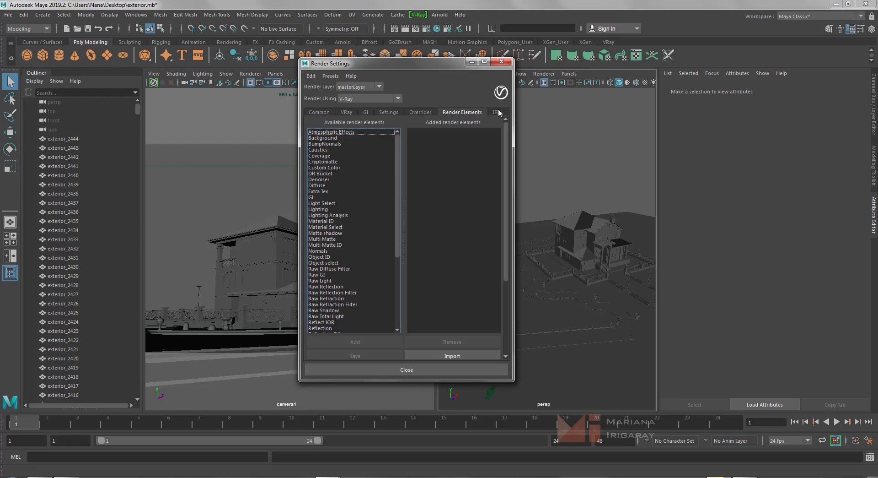
click(497, 111)
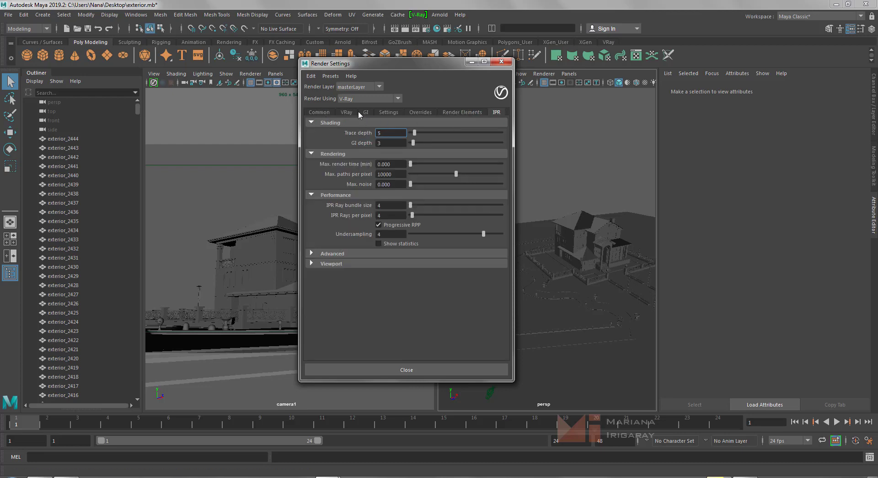
click(346, 113)
click(367, 113)
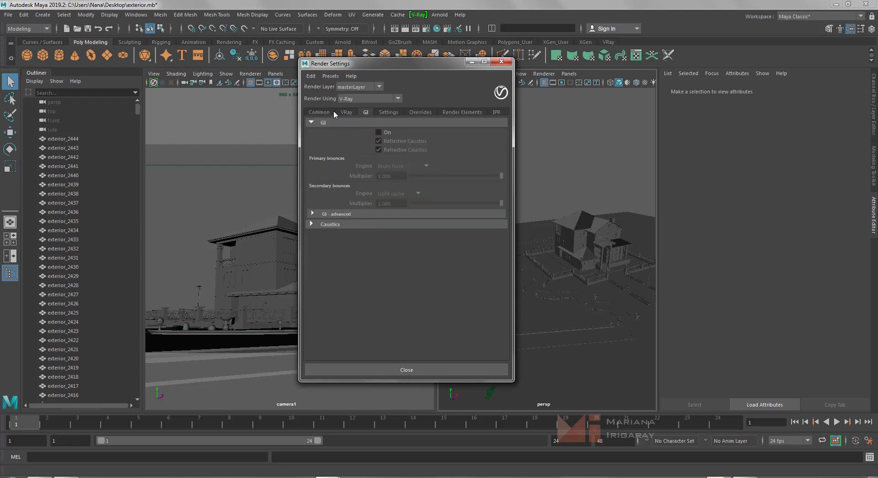
click(345, 112)
click(319, 112)
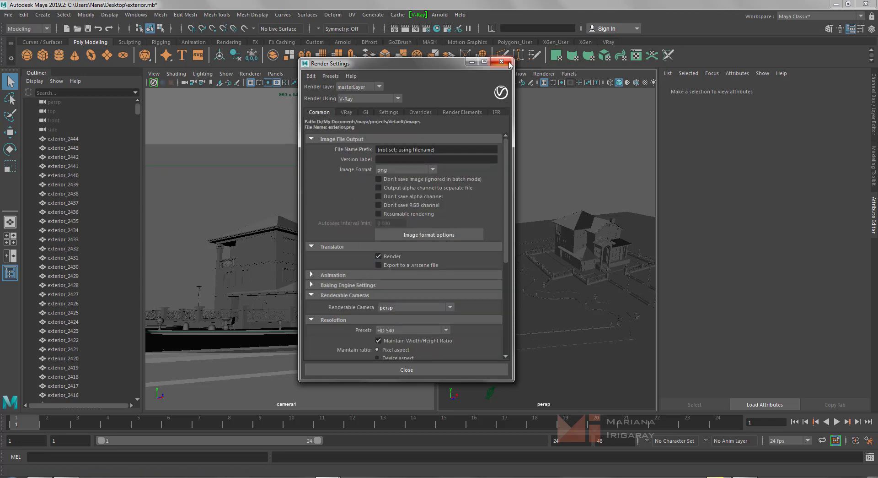
click(387, 307)
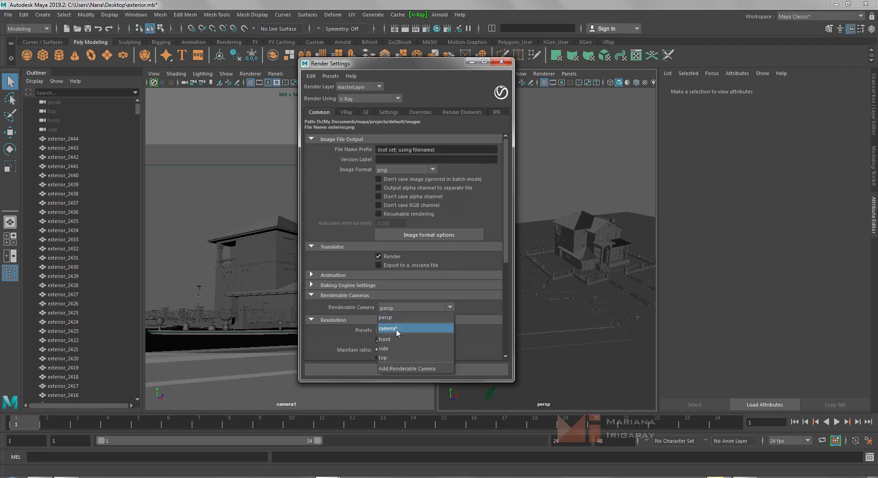
click(396, 328)
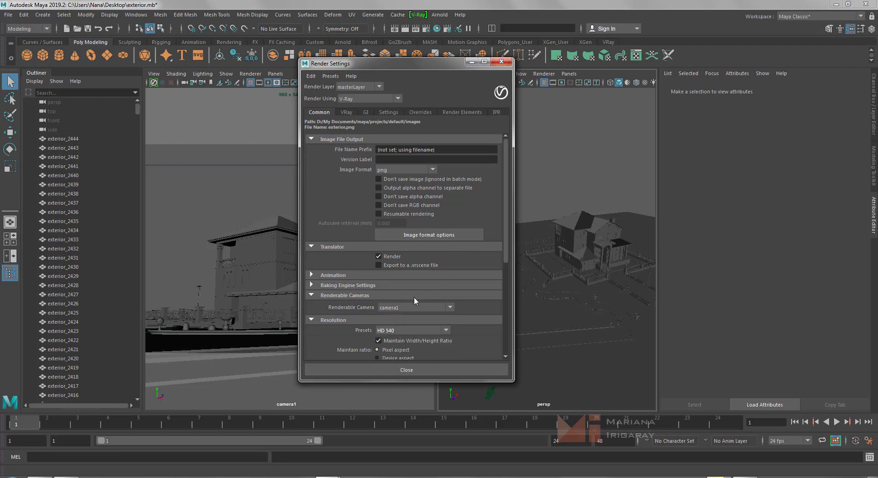
Close Render Settings, make camera1 the active panel and show the V-Ray shelf.
click(502, 62)
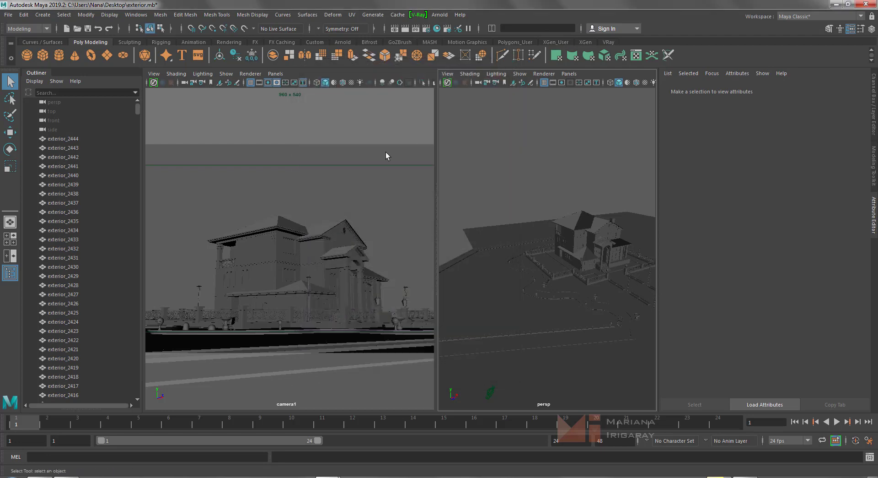
click(386, 173)
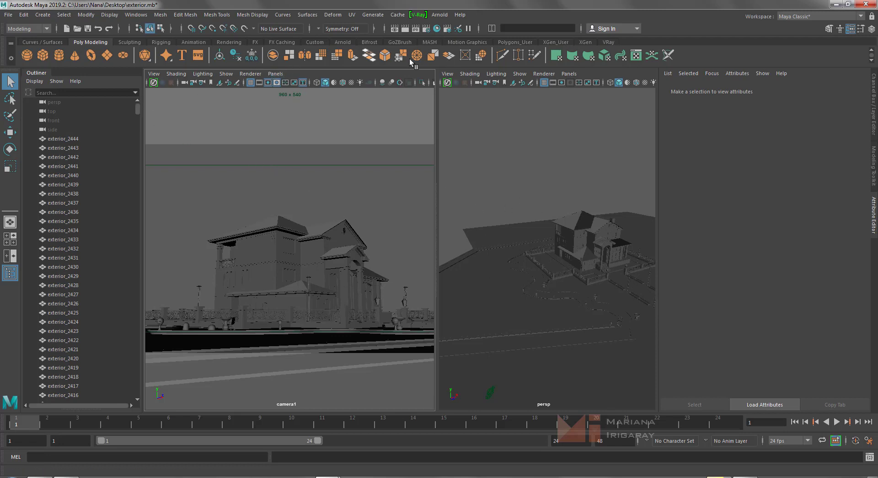
click(608, 42)
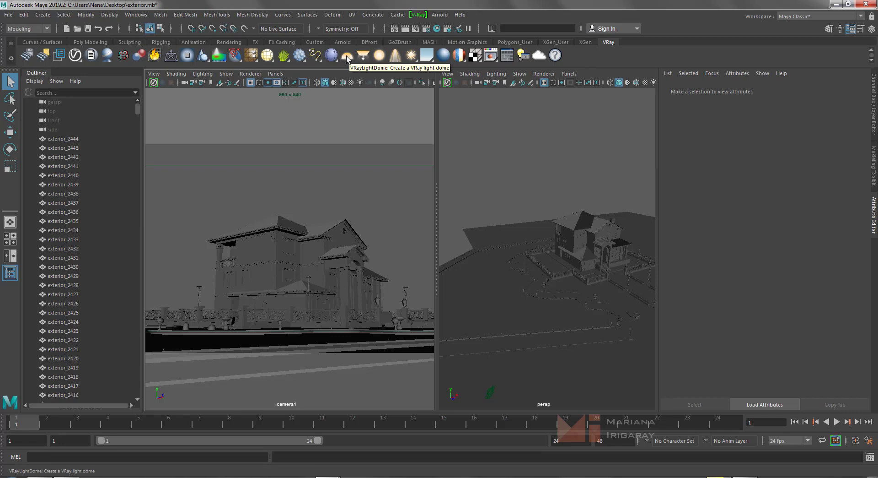
Create a V-Ray dome light and move it left along X and back along Z.
click(347, 56)
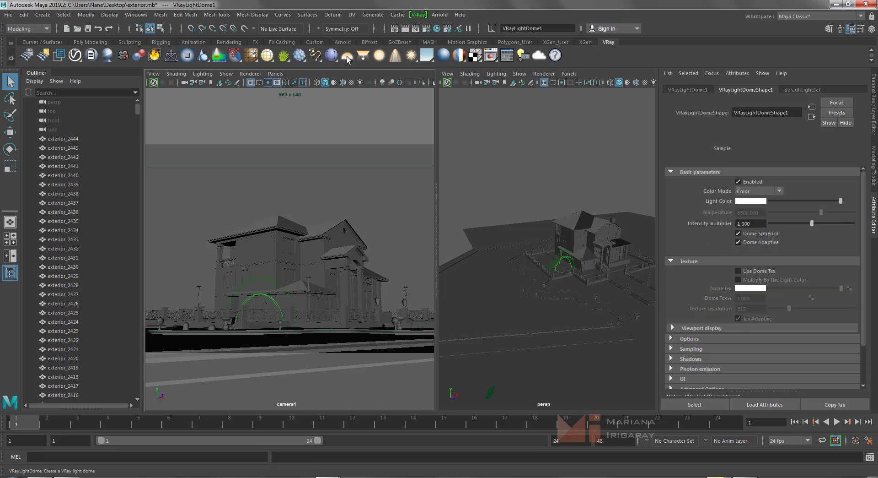
key(w)
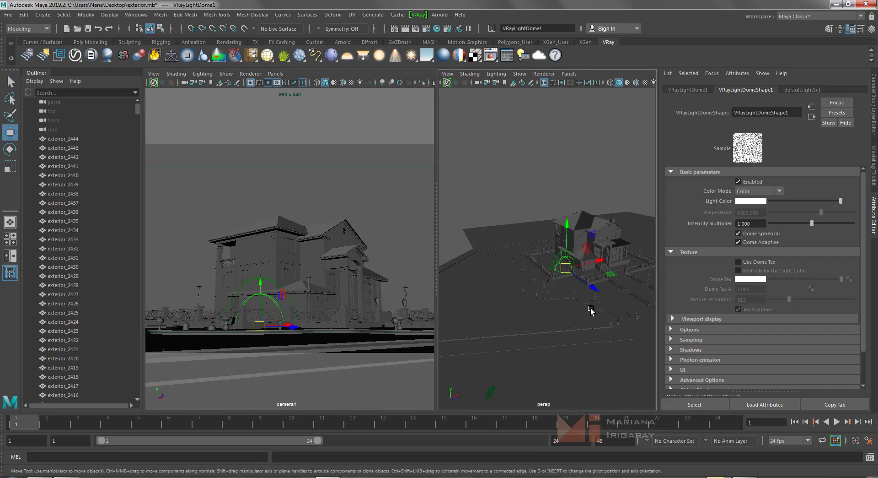
drag(611, 269, 543, 279)
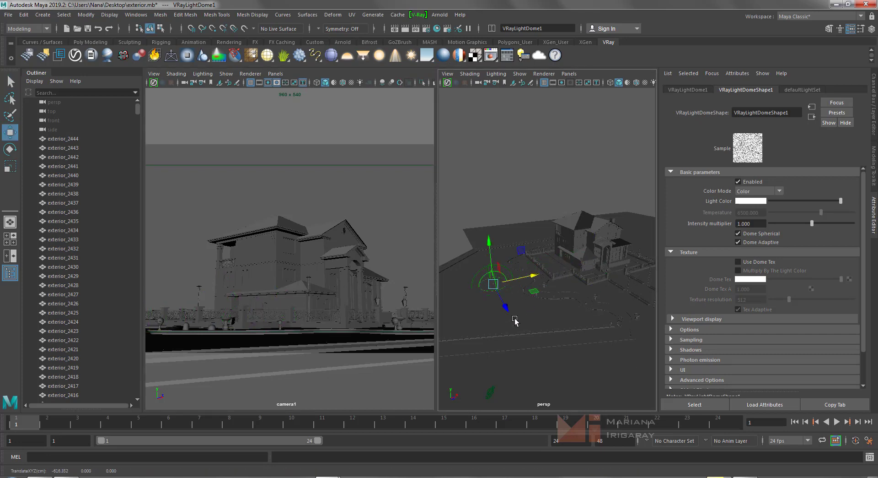
mouse_move(505, 303)
mouse_down()
mouse_move(481, 241)
mouse_move(489, 237)
mouse_up()
mouse_move(486, 283)
alt+mouse_down()
mouse_move(553, 287)
mouse_move(464, 255)
mouse_move(496, 279)
alt+mouse_up()
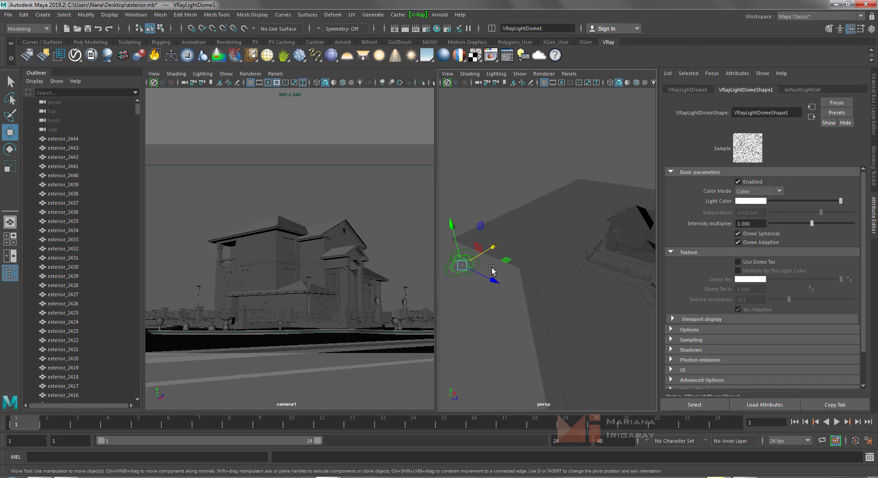
Deselect, then reselect the dome light and scroll through its attributes.
click(473, 350)
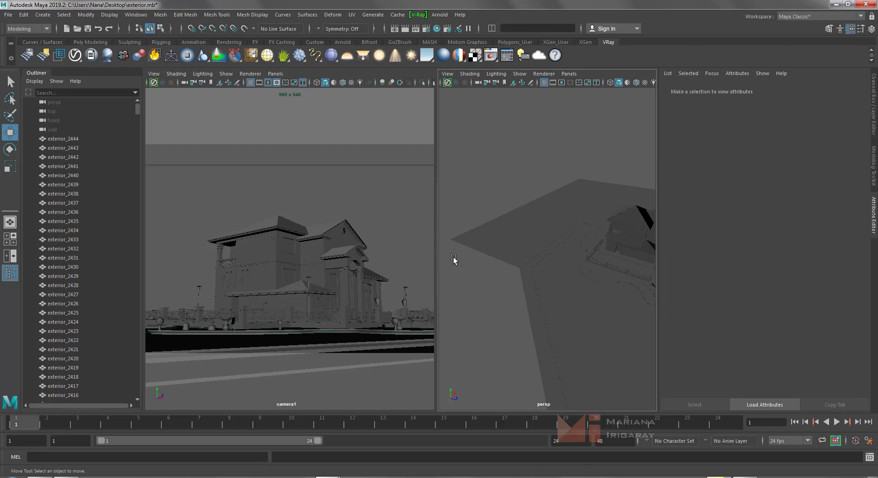
drag(453, 255, 473, 276)
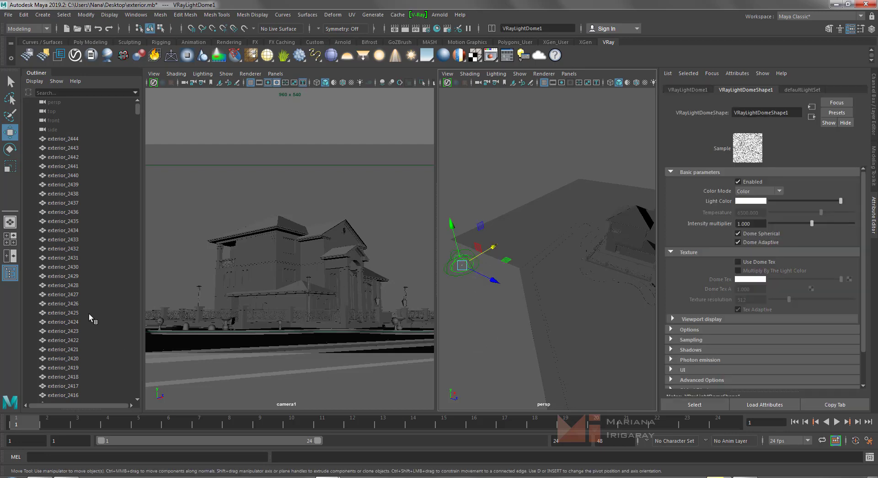
scroll(75, 256, down, 10)
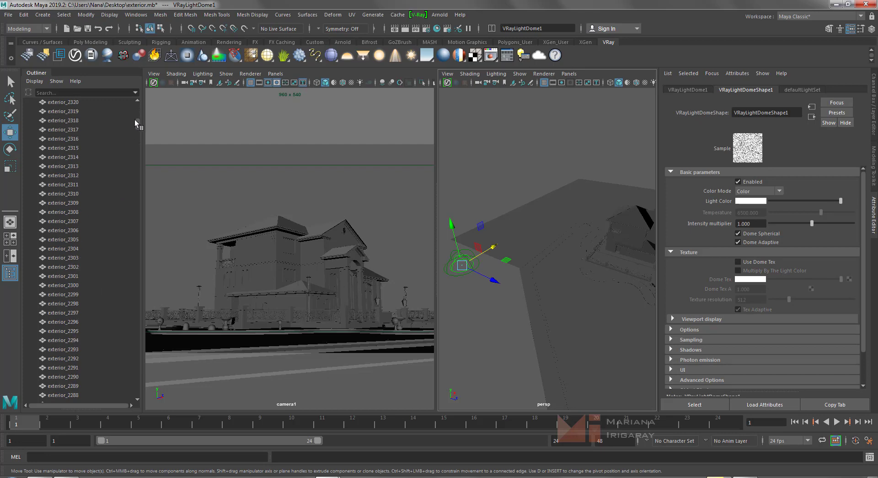
drag(138, 124, 137, 381)
scroll(123, 388, down, 5)
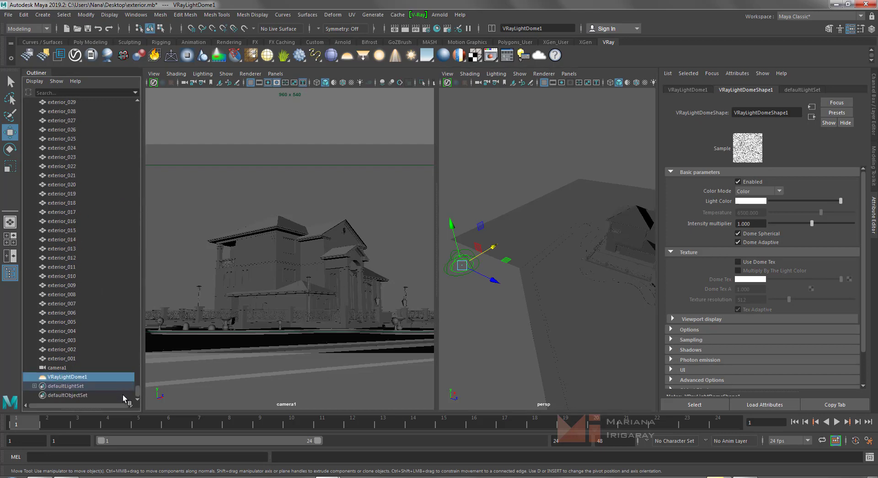
Reselect VRayLightDome1 and turn on Use Dome Tex.
click(476, 333)
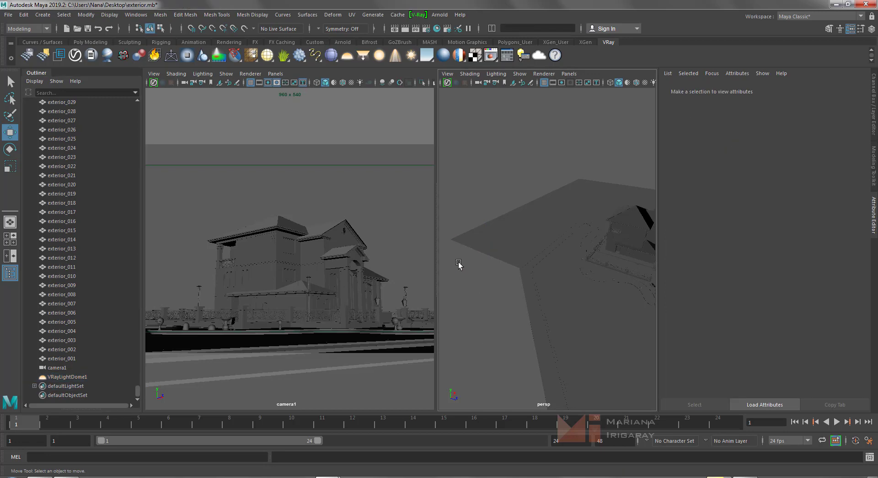
click(462, 265)
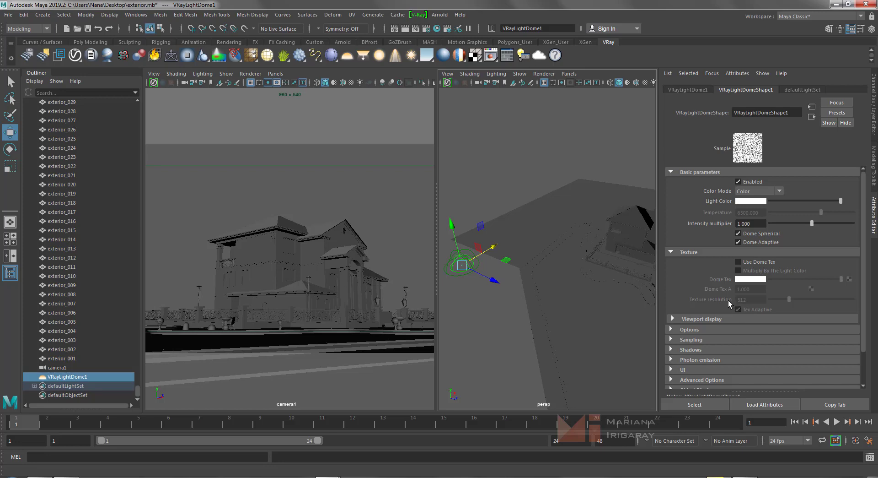
click(738, 262)
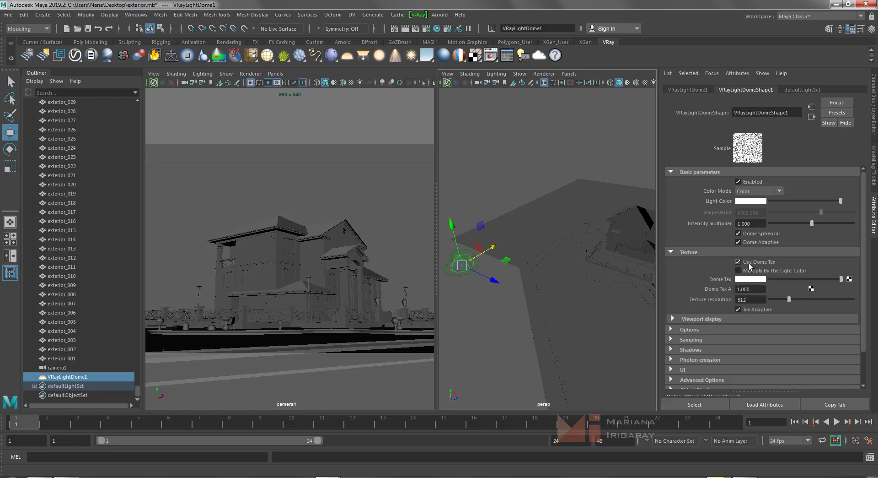
Connect a new File texture node to the dome light's Dome Tex.
click(849, 279)
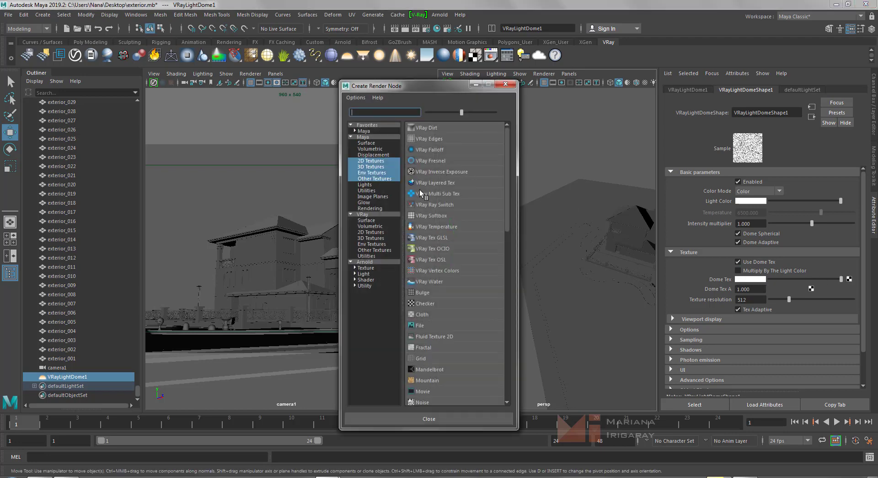
scroll(458, 176, down, 2)
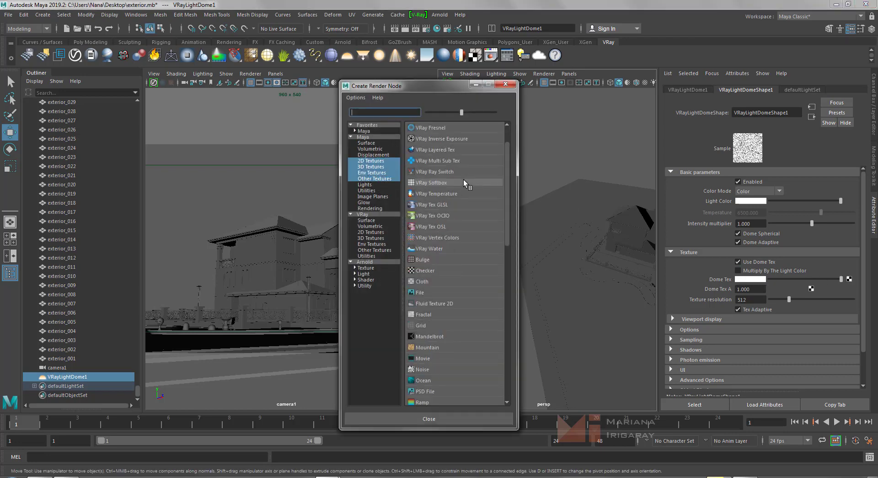
scroll(464, 180, down, 1)
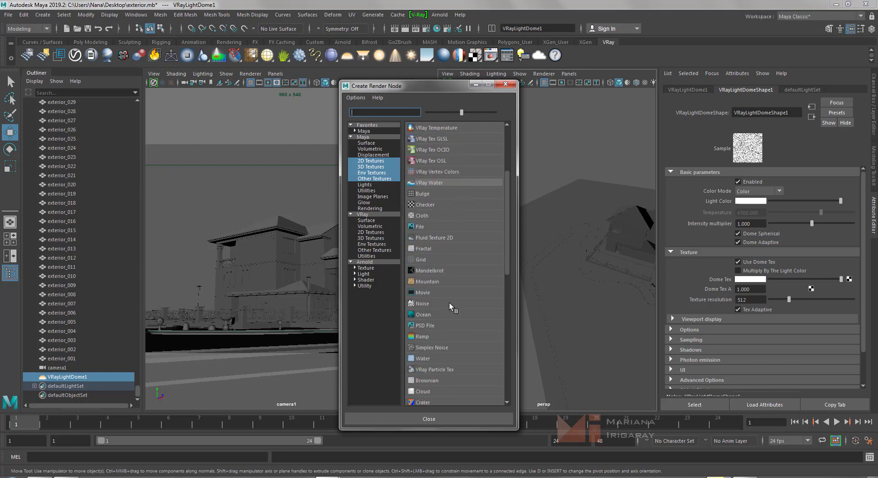
scroll(452, 266, down, 1)
scroll(455, 266, down, 1)
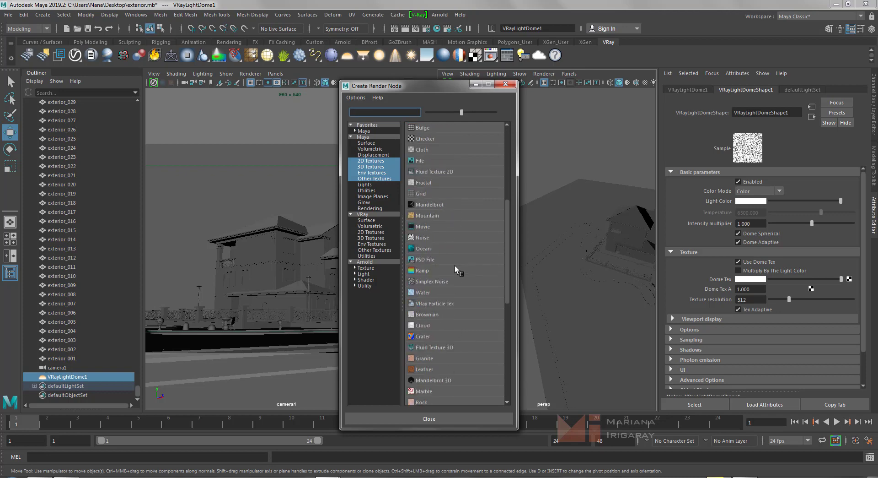
scroll(455, 265, down, 1)
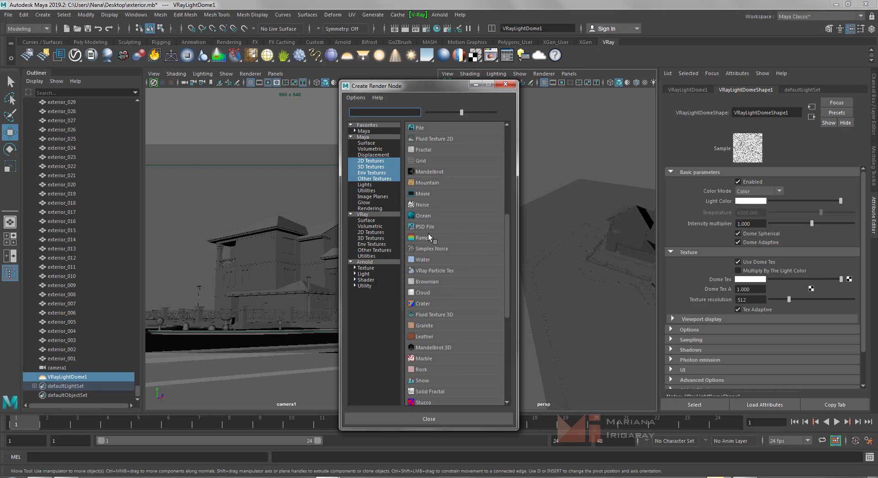
scroll(426, 224, up, 2)
scroll(450, 230, up, 2)
scroll(451, 230, up, 2)
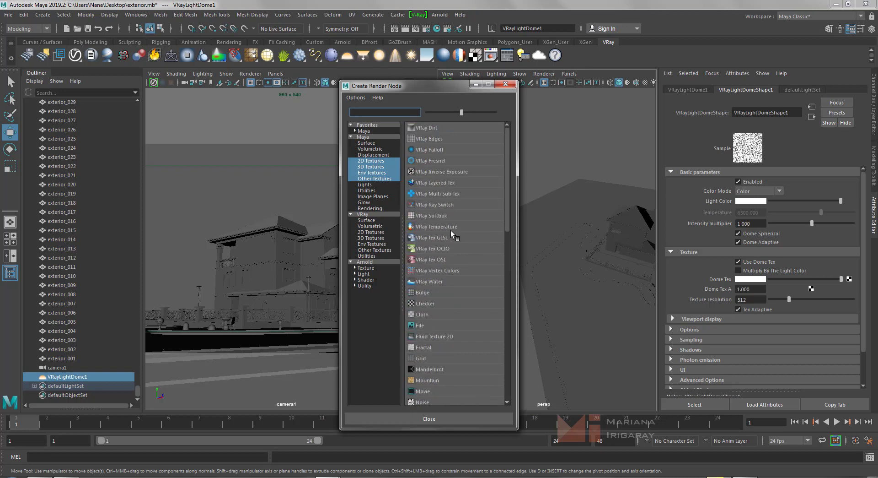
click(422, 325)
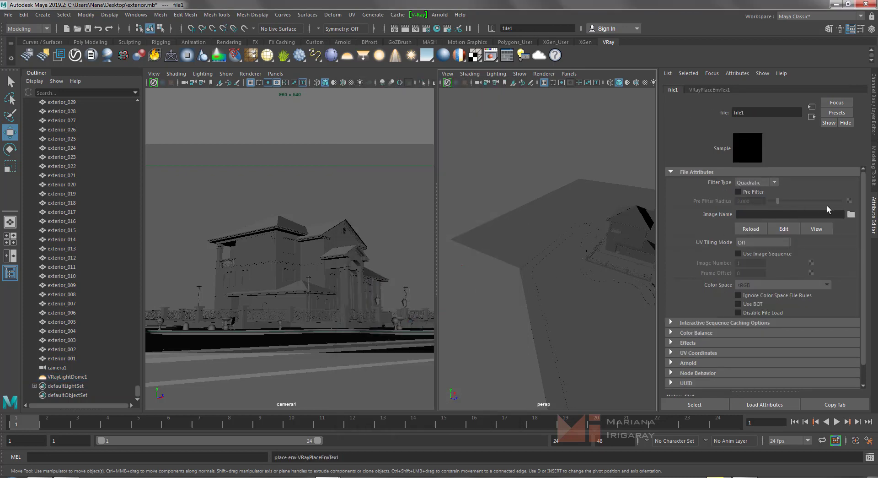
Load PureLIGHT_HDRi_001_Mid_Sun_Clouds.hdr from Desktop > HDRI as the file1 texture image.
click(851, 214)
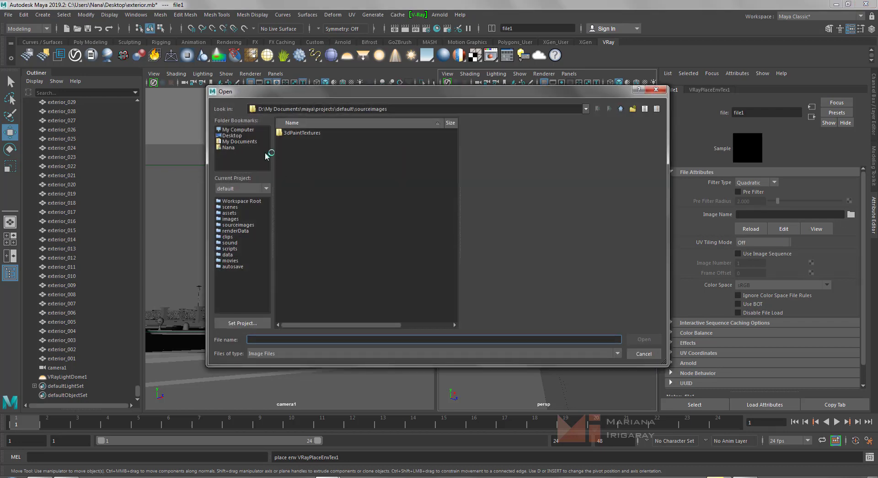
click(234, 136)
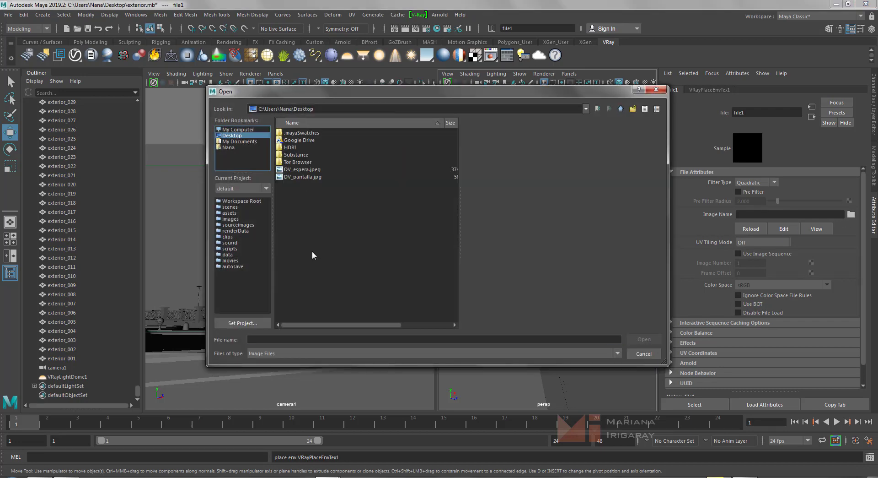
double_click(291, 148)
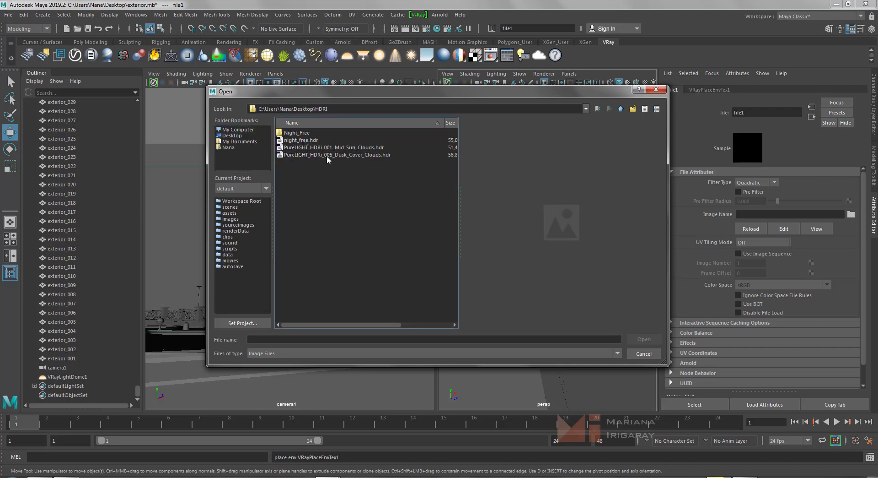
click(341, 148)
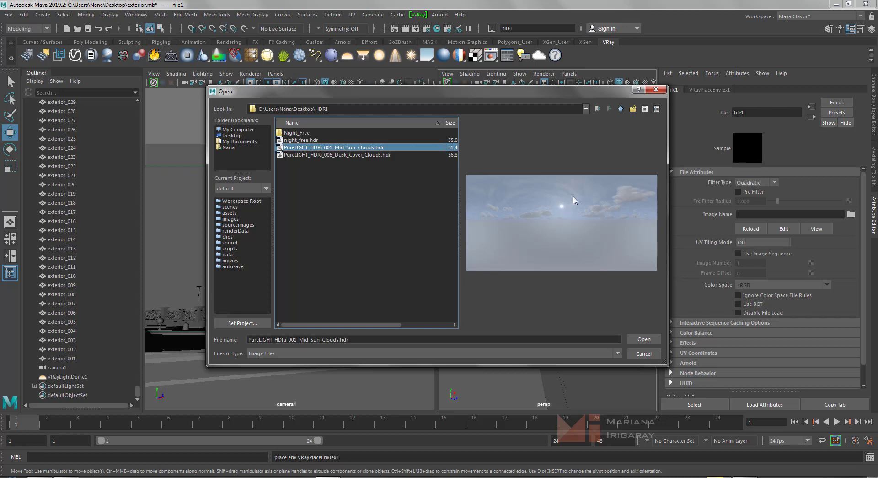
click(645, 340)
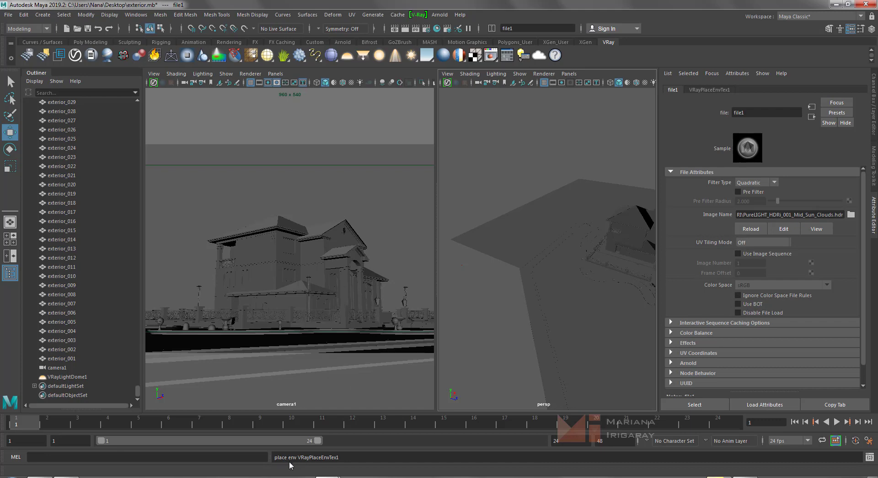
Orbit persp to a low angle on the house and start V-Ray IPR in camera1.
mouse_move(457, 393)
alt+mouse_down()
mouse_move(542, 280)
mouse_move(482, 306)
mouse_move(551, 308)
alt+mouse_up()
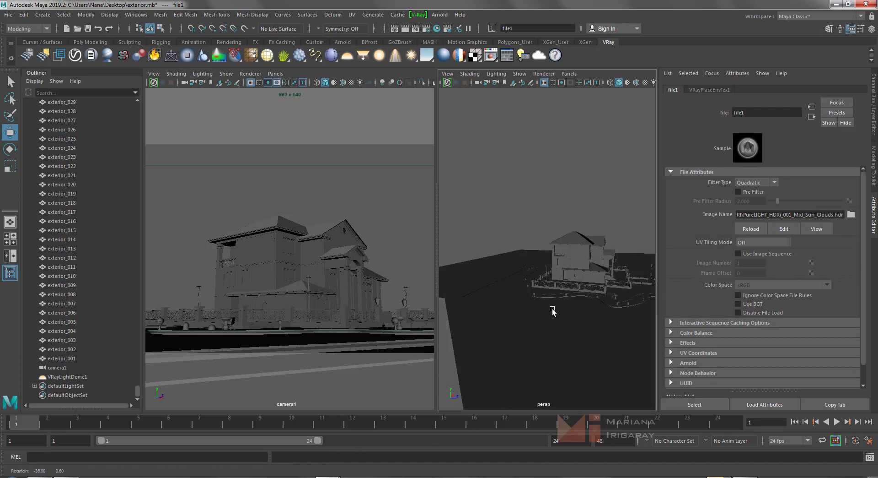
mouse_move(551, 308)
alt+right_down()
mouse_move(532, 306)
mouse_move(542, 220)
alt+right_up()
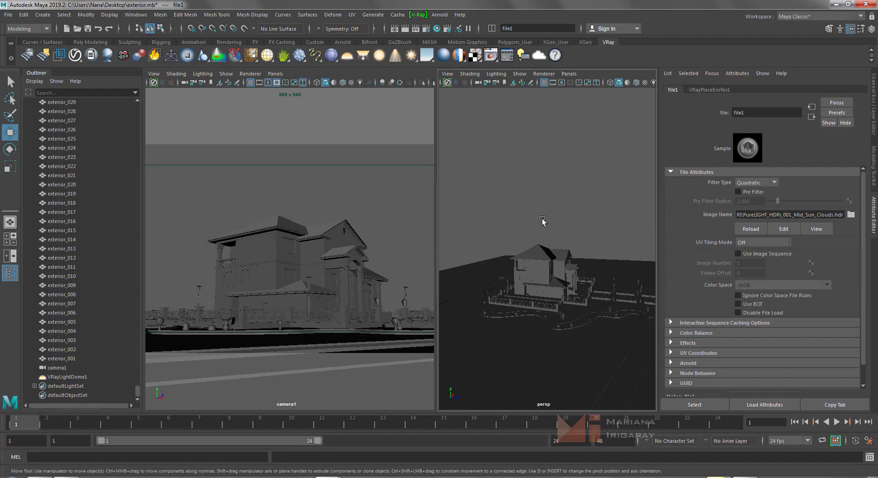
click(548, 74)
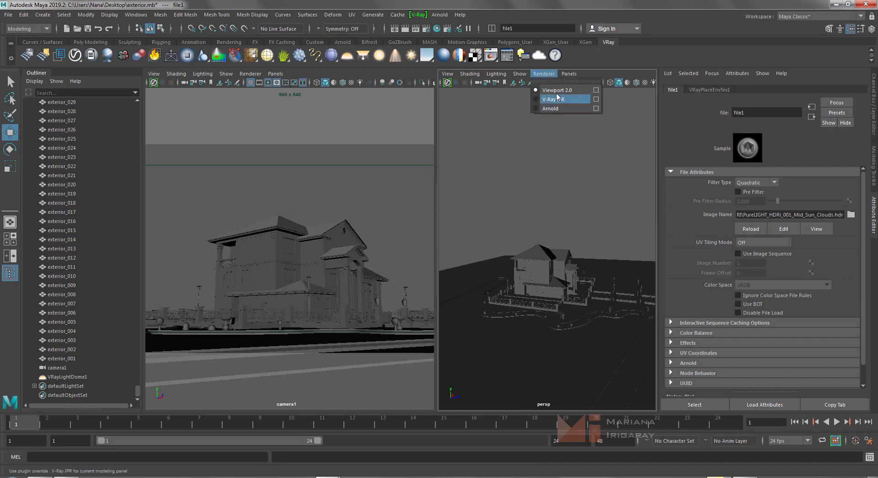
click(250, 73)
click(259, 99)
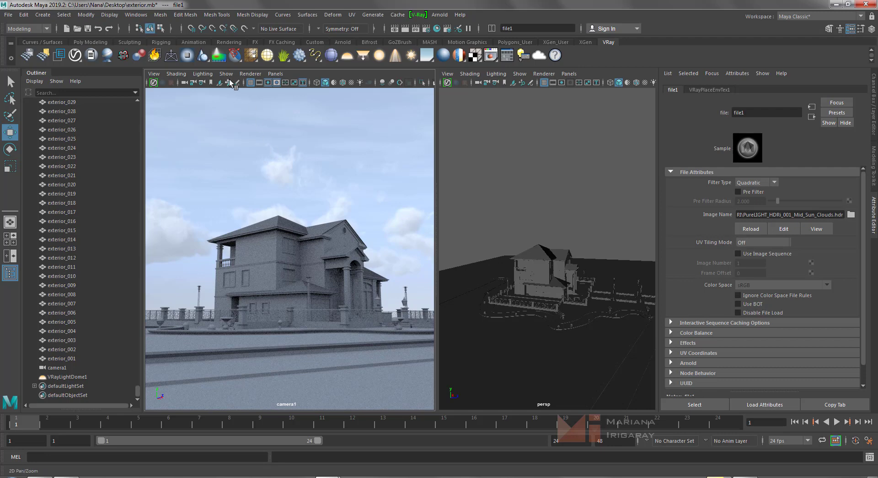
click(251, 74)
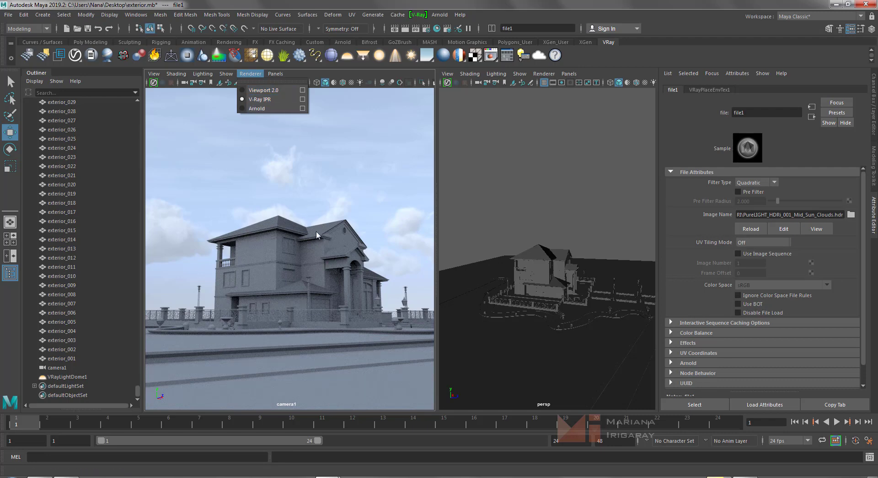
Restart the camera1 render by switching to Viewport 2.0 and back to V-Ray IPR.
click(439, 157)
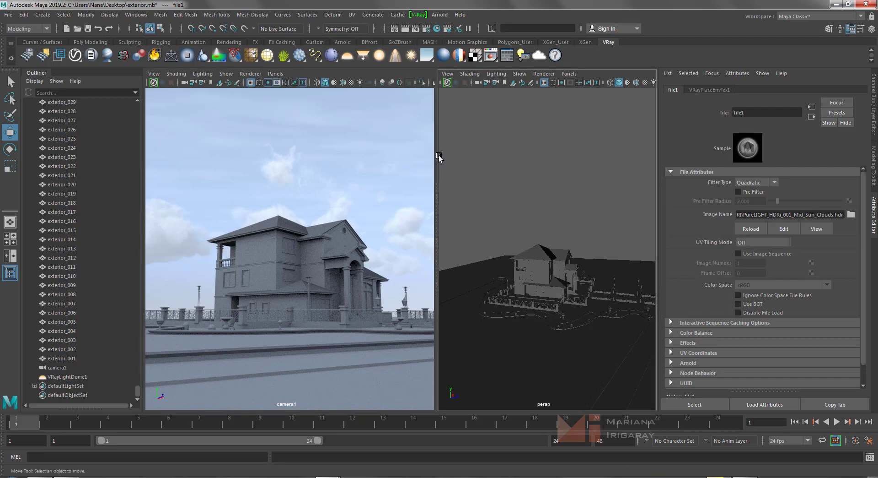
click(250, 73)
click(281, 91)
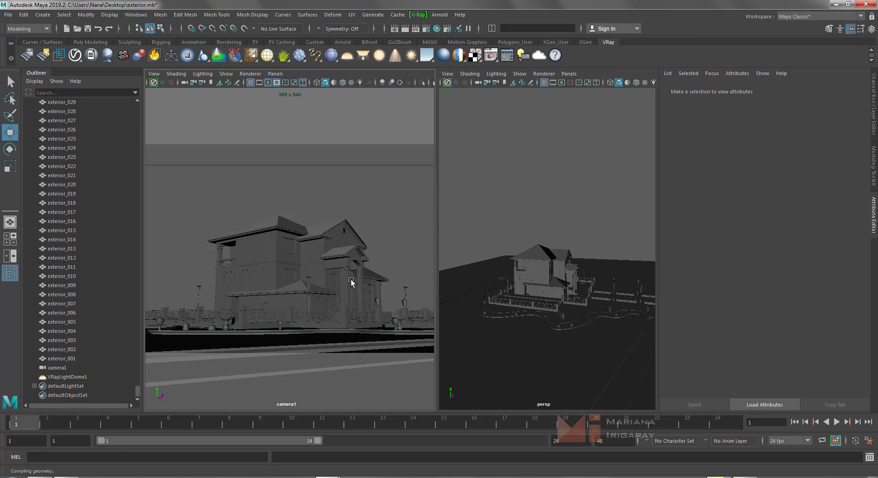
click(250, 74)
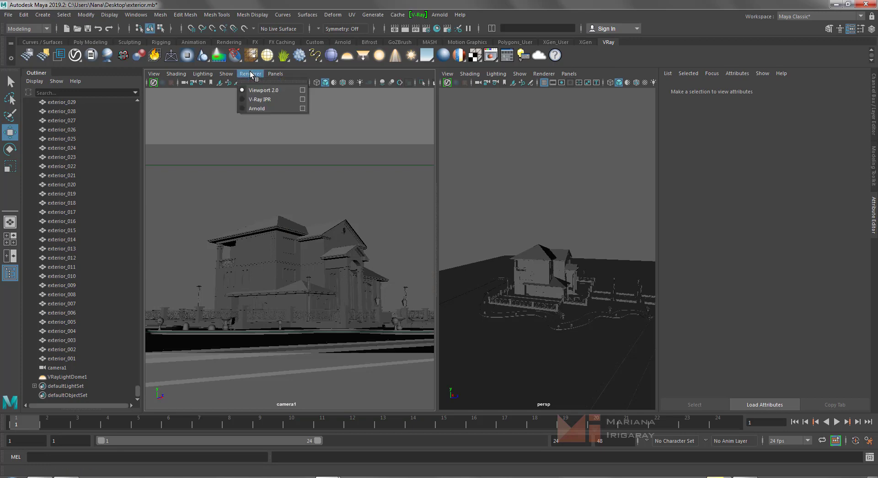
click(264, 99)
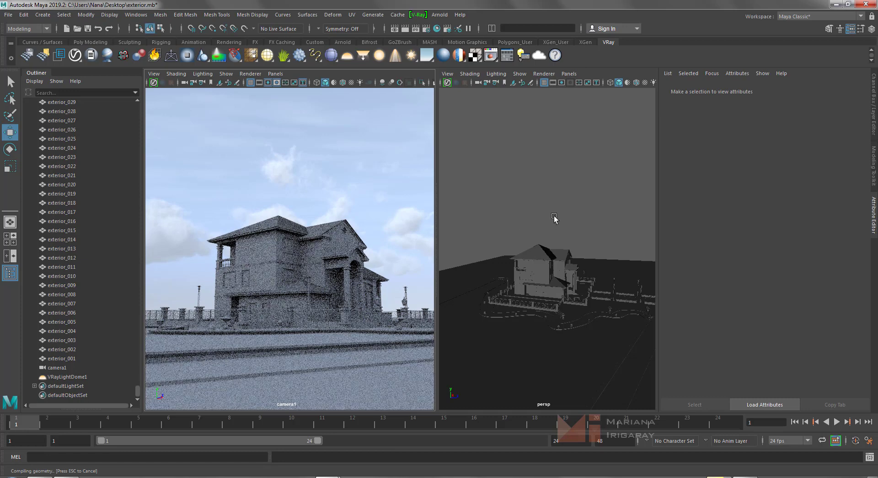
Select VRayLightDome1 near the ground corner in the persp view.
alt+middle_drag(517, 229, 622, 215)
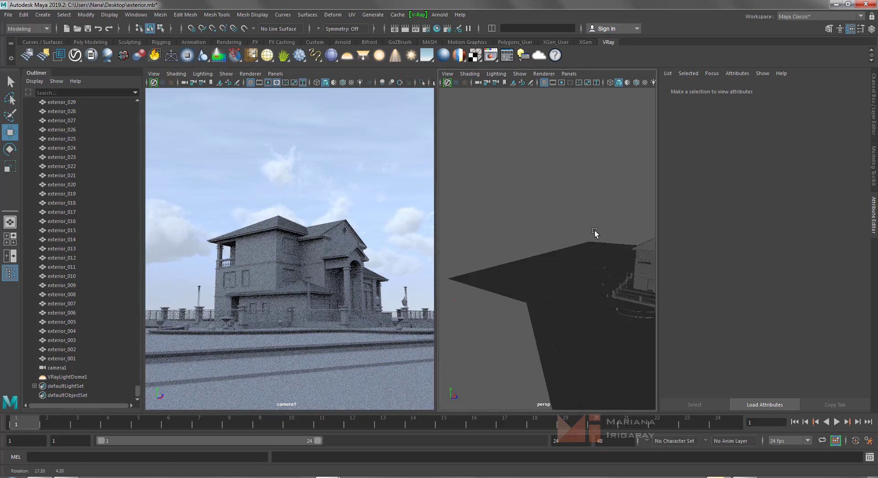
alt+right_drag(622, 215, 493, 281)
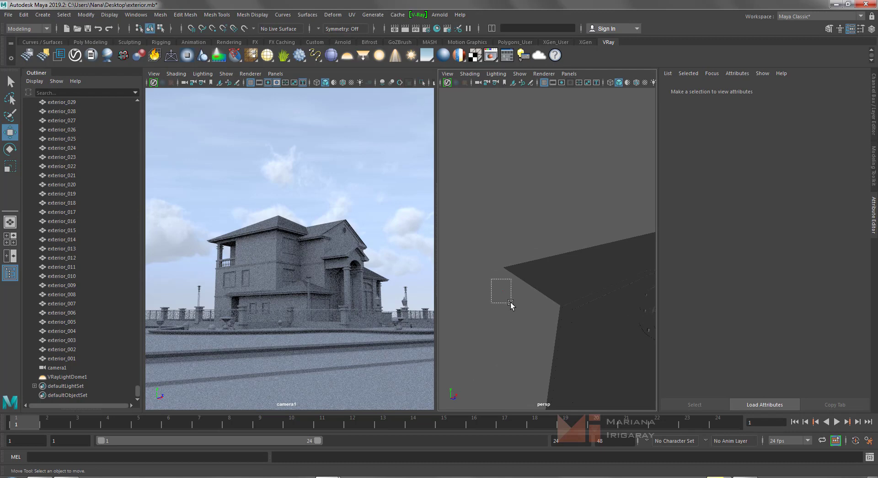
click(500, 288)
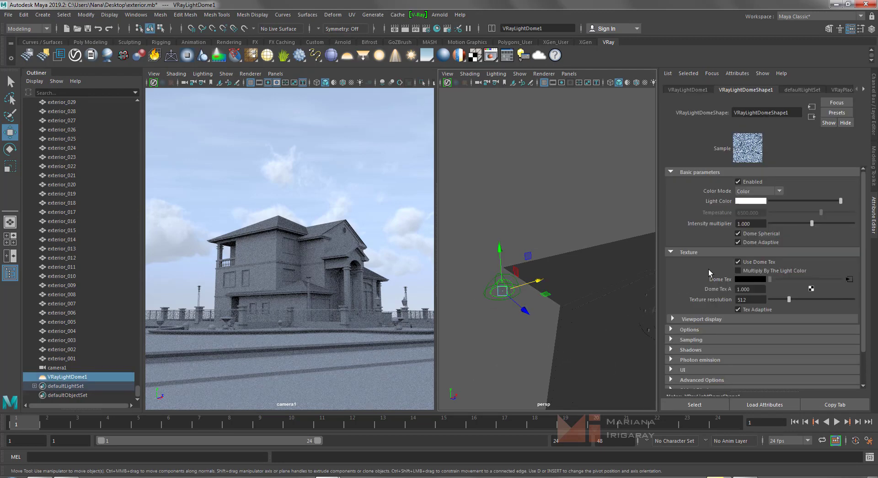
Drag the VRayPlaceEnvTex1 horizontal rotation slider to test sky angles.
click(864, 90)
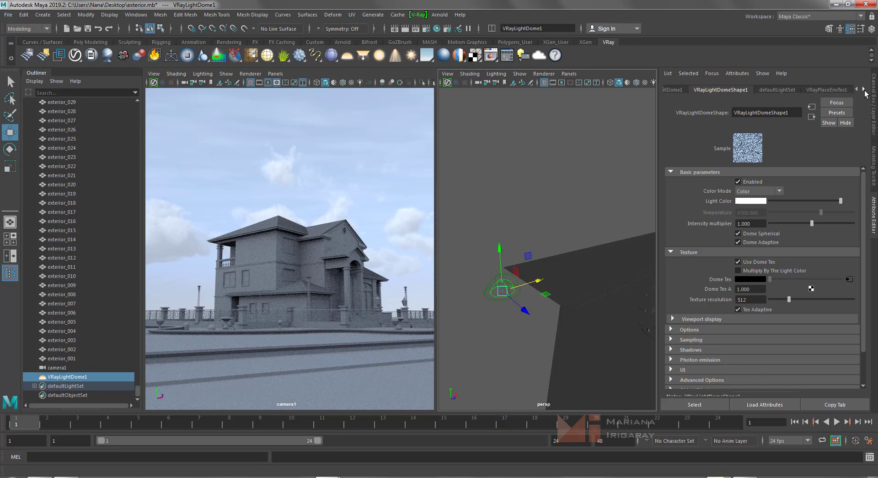
click(825, 90)
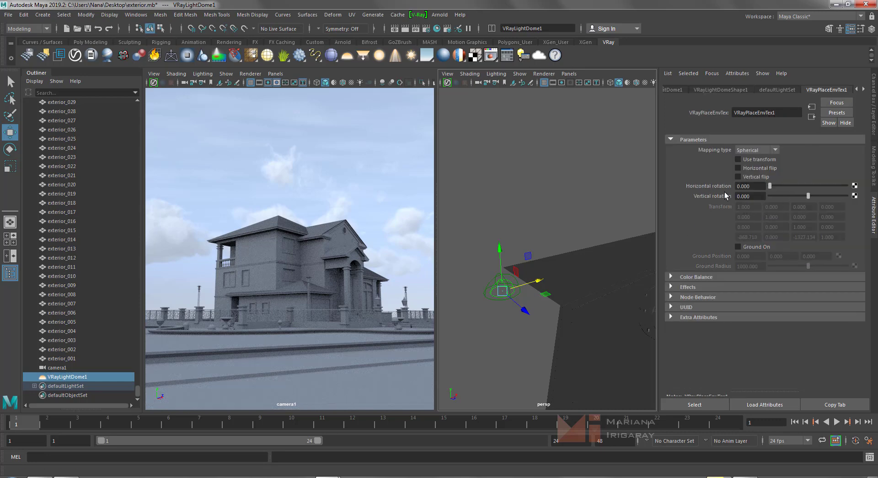
drag(770, 186, 778, 185)
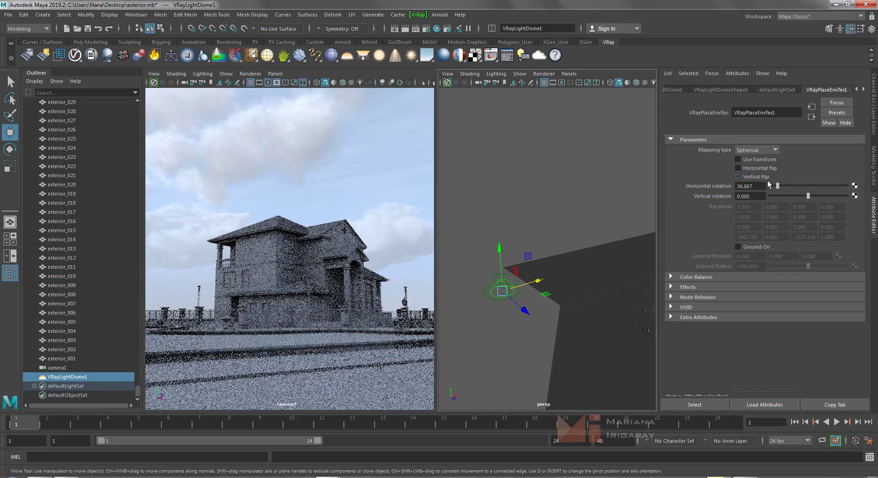
drag(777, 185, 784, 186)
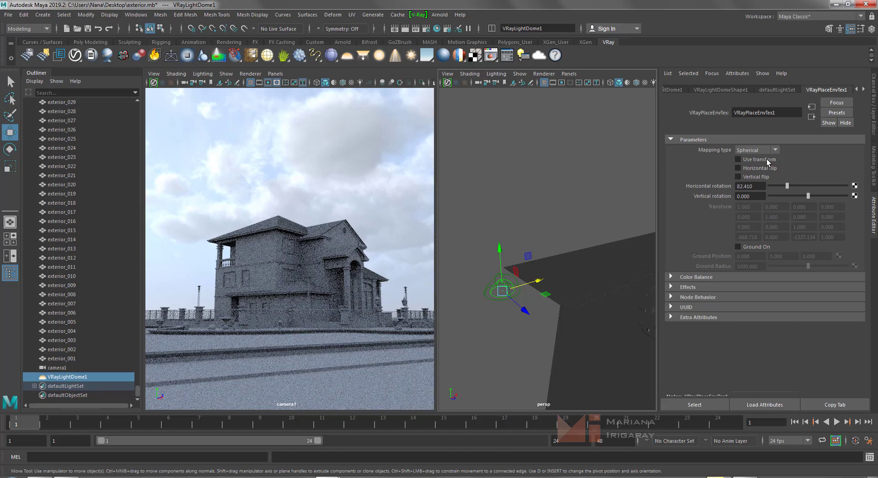
drag(787, 183, 794, 184)
Try sky rotations near 98, 147 and 72 degrees, then set horizontal rotation to 60.
click(789, 186)
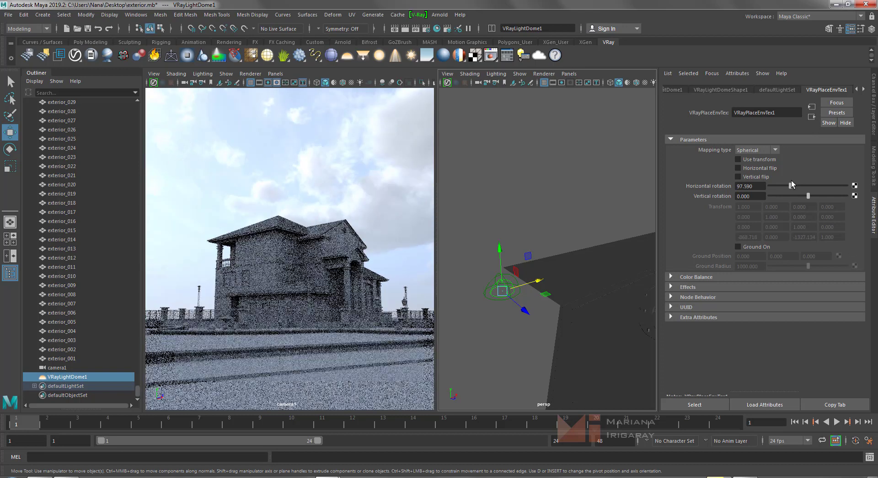
click(801, 185)
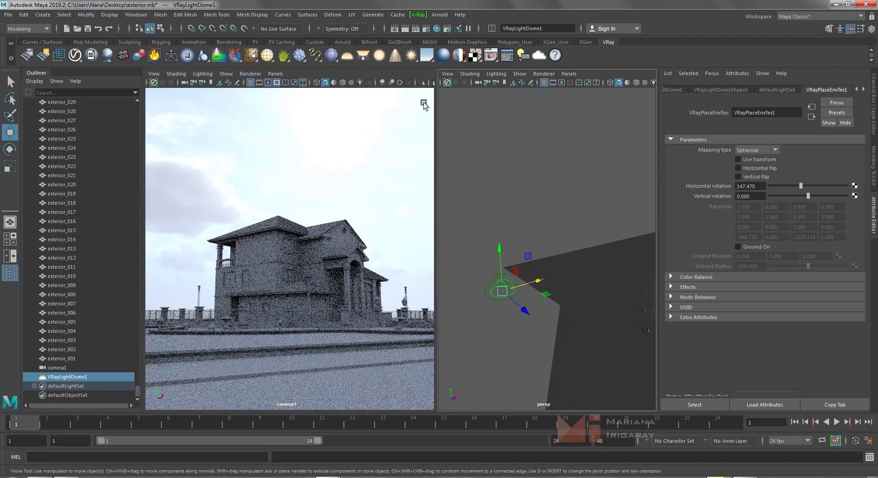
click(784, 183)
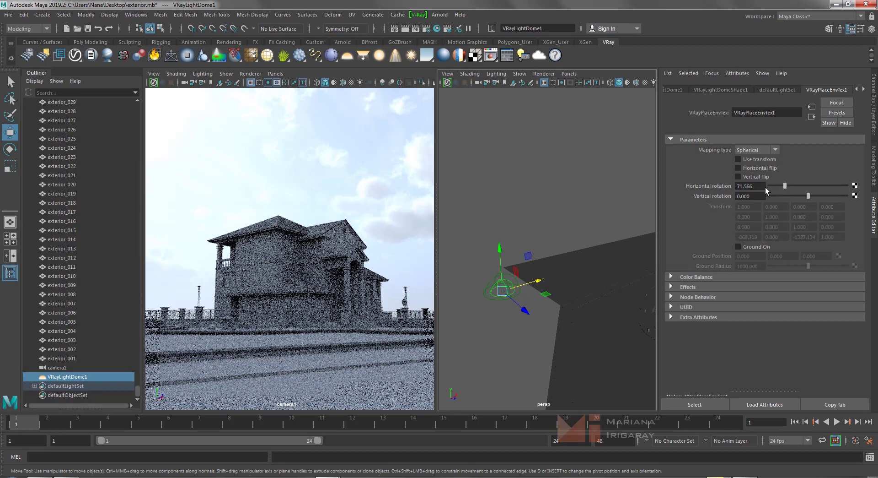
drag(756, 188, 726, 189)
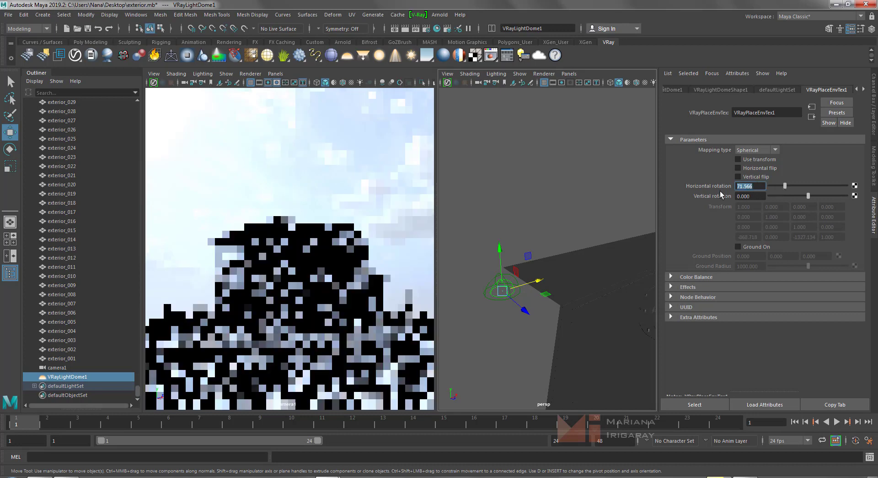
text(60)
key(Return)
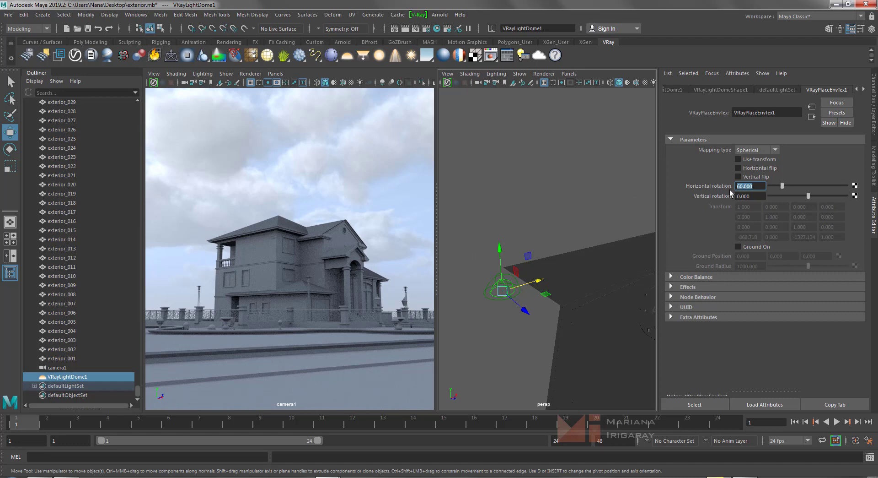
click(672, 91)
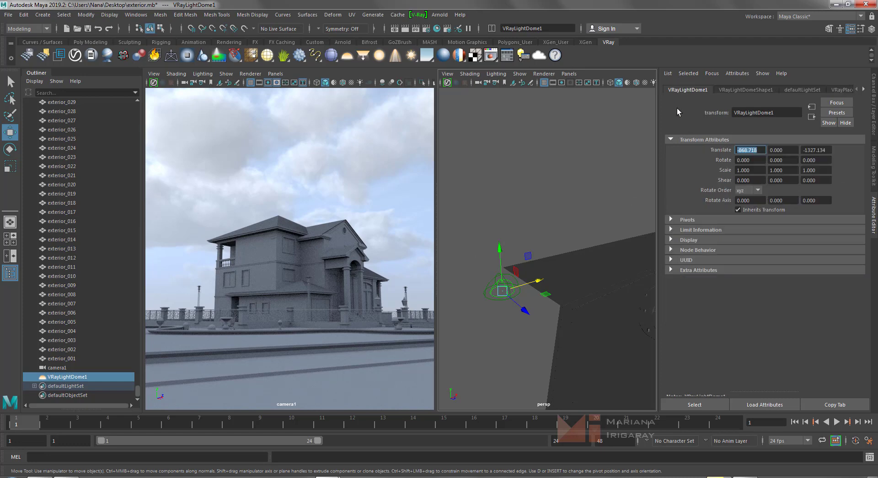
Raise VRayLightDomeShape1's texture resolution from 512 to 4096.
click(733, 89)
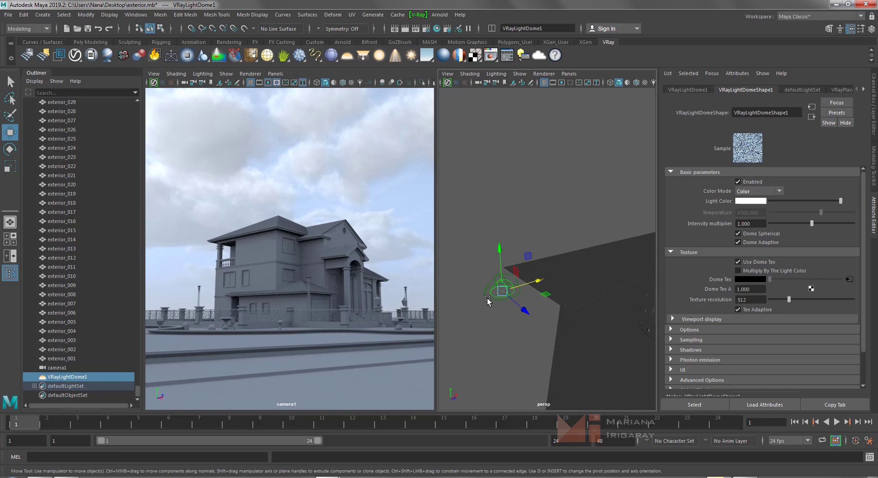
double_click(748, 299)
text(4096)
key(Return)
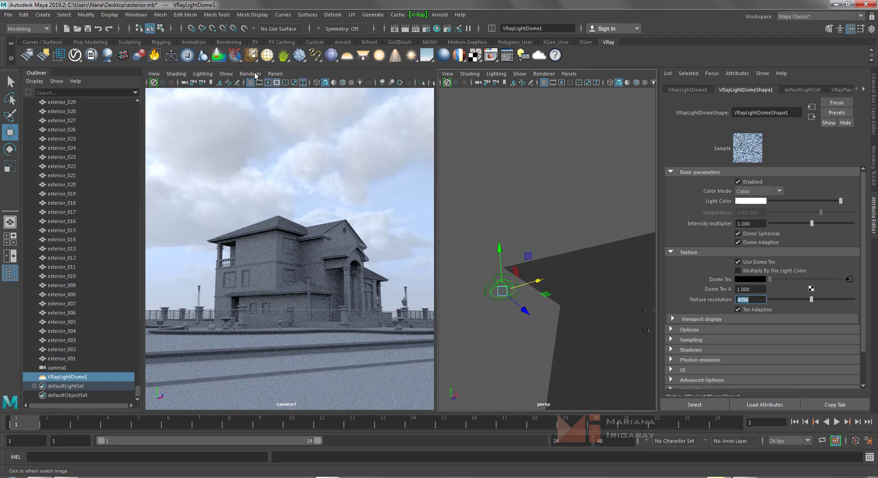
Return camera1 to Viewport 2.0 grey shading and briefly inspect the dome's Sampling settings.
click(252, 74)
click(264, 90)
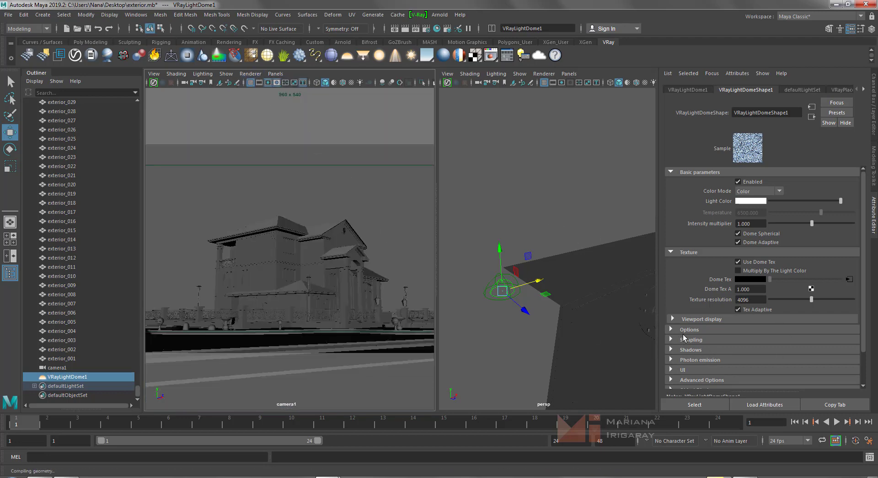
scroll(684, 339, down, 2)
click(672, 312)
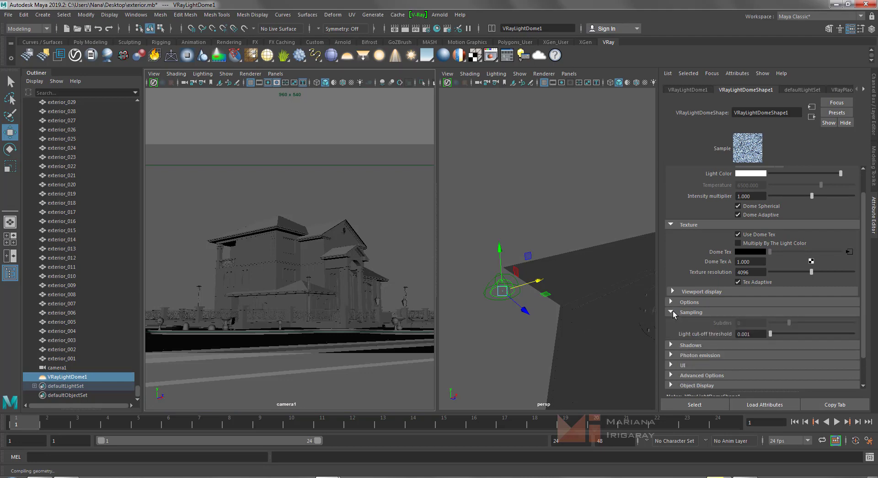
click(671, 312)
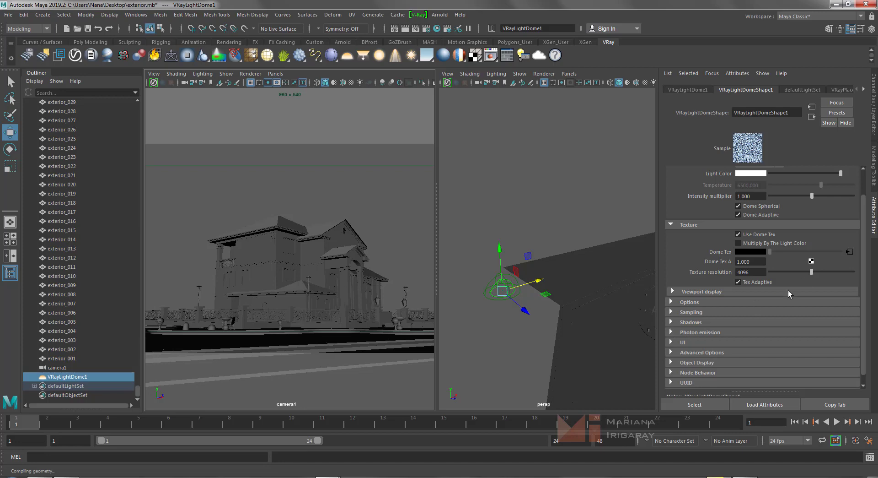
Make the persp view, then the camera1 view, the active panel.
scroll(732, 247, up, 2)
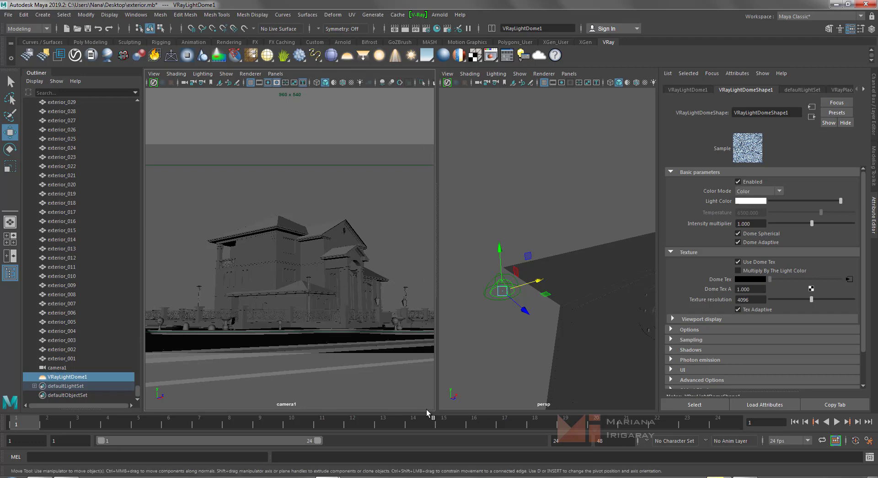
middle_click(567, 190)
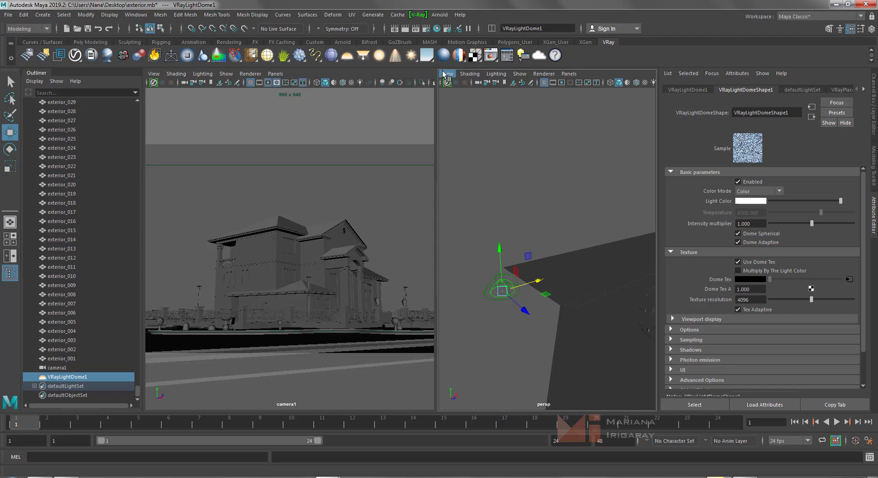
middle_click(352, 128)
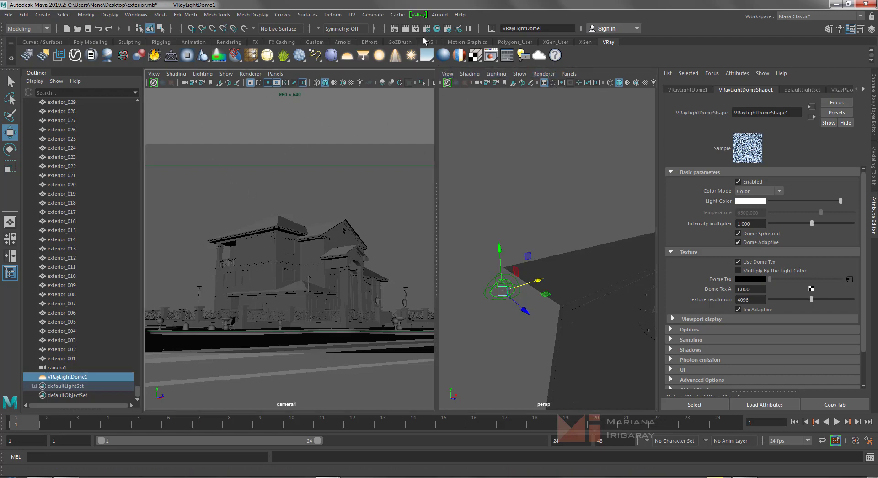
Render camera1 with V-Ray and position the frame buffer window on screen.
click(405, 29)
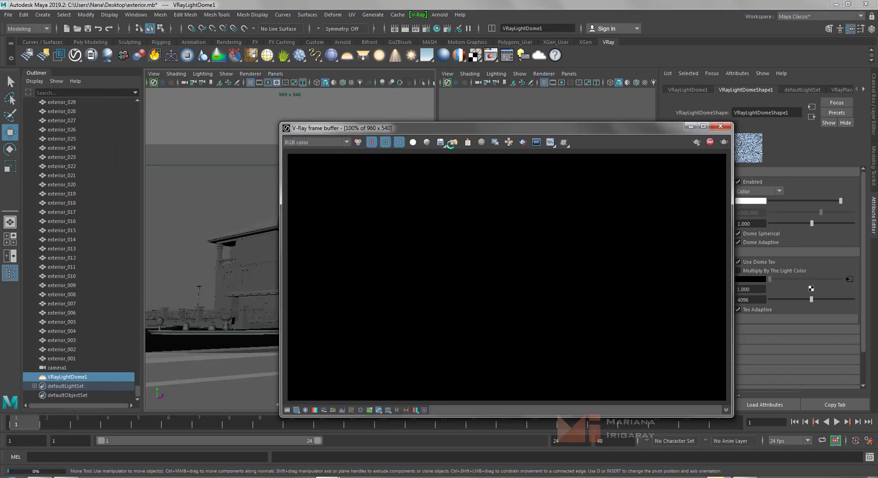
drag(488, 132, 444, 89)
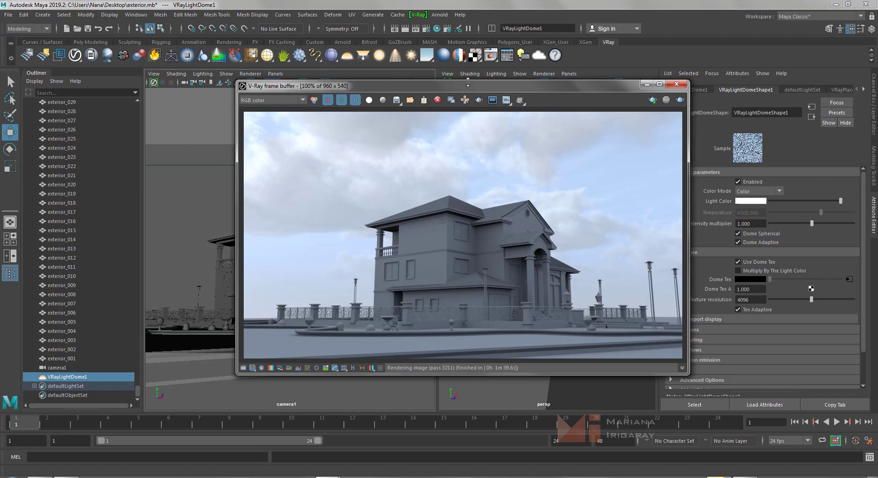
drag(468, 85, 539, 93)
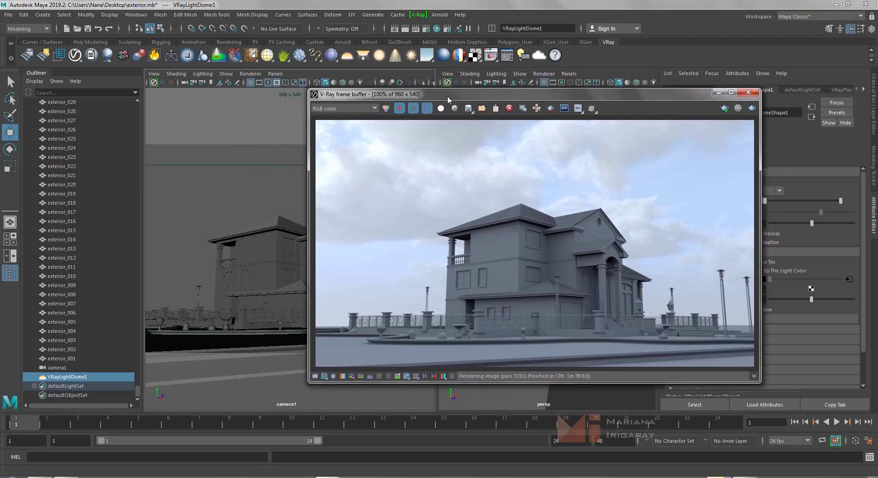
drag(480, 94, 501, 90)
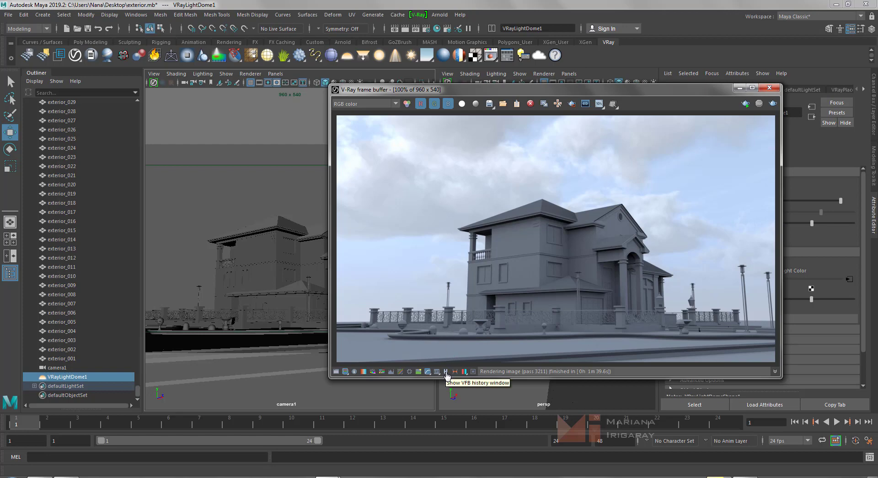
Show the VFB history panel and toggle history off and back on.
click(446, 371)
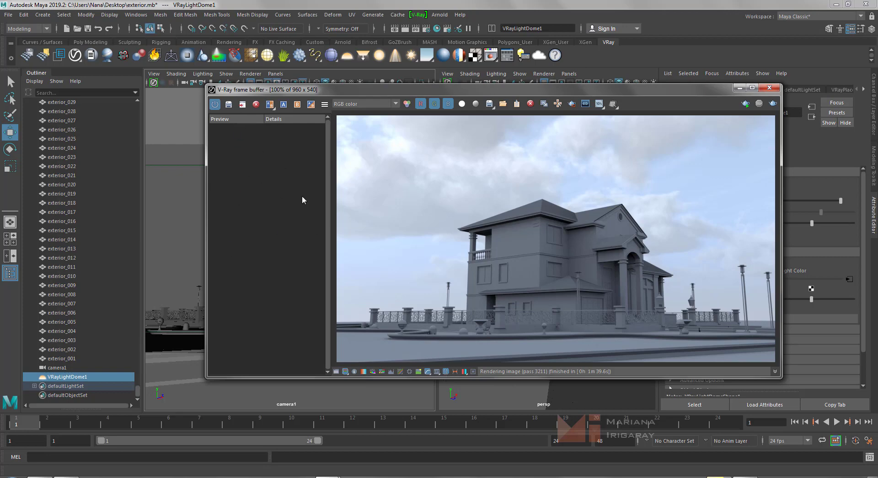
click(215, 105)
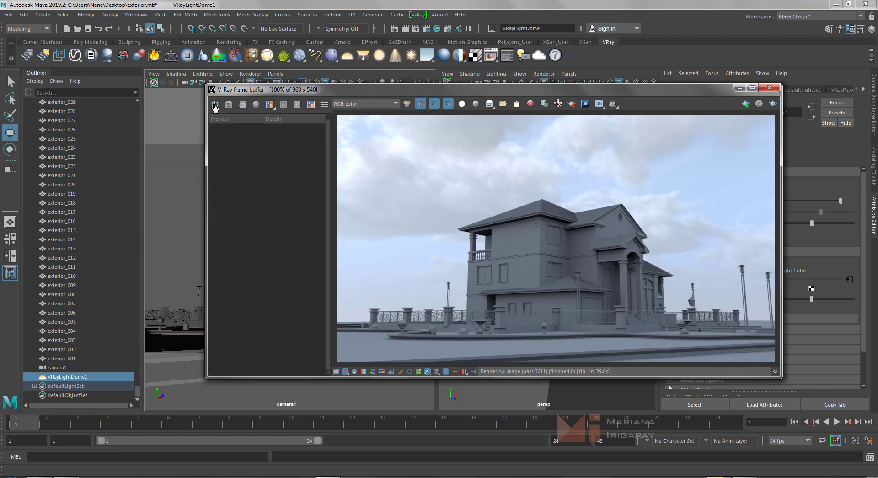
click(215, 105)
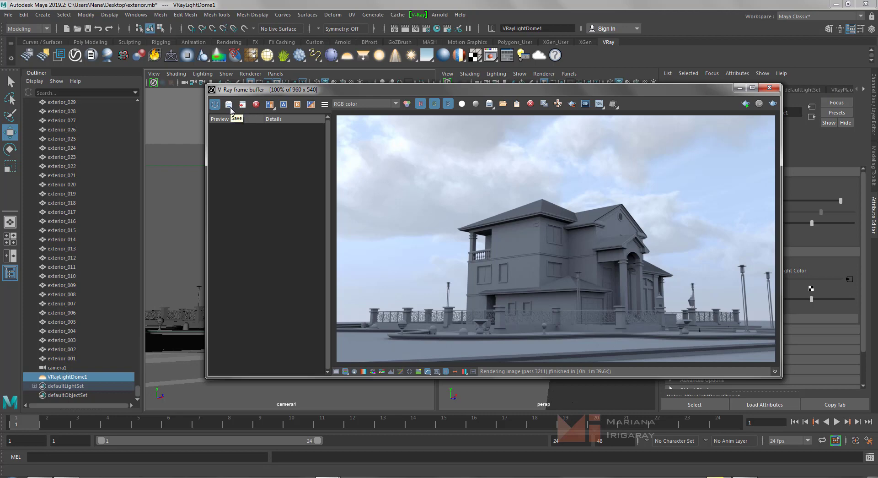
Open VFB History Settings and select the folder name in the History Directory path.
click(325, 104)
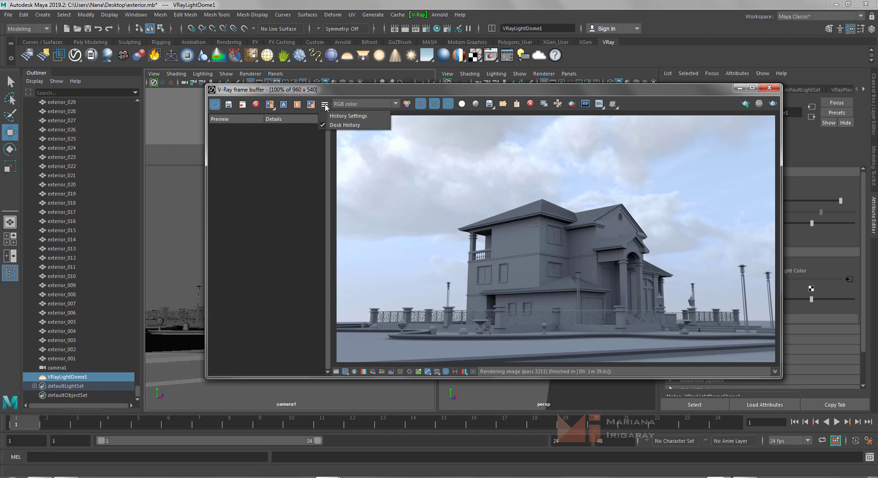
click(344, 120)
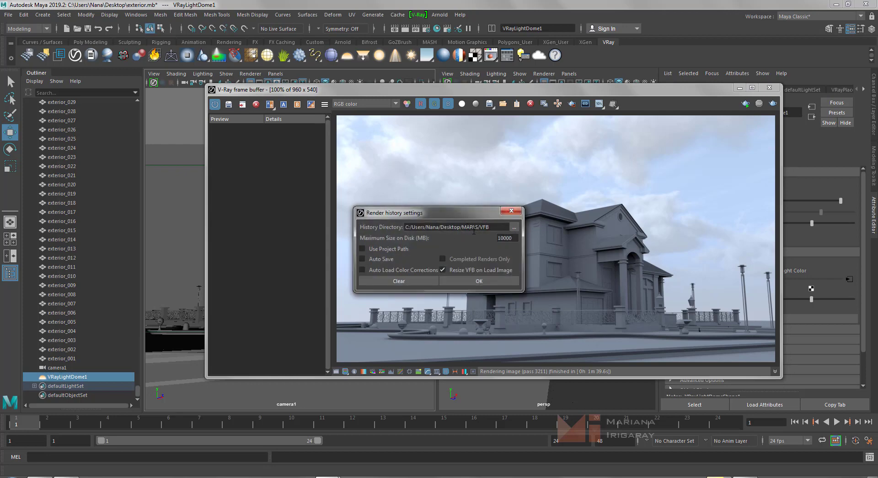
drag(462, 226, 478, 226)
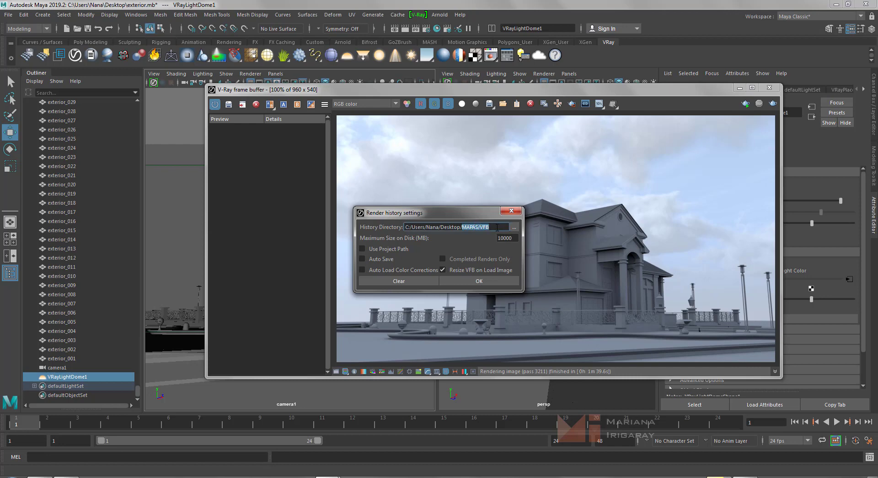
Create a new Desktop folder named VFB and set it as the history directory.
click(515, 227)
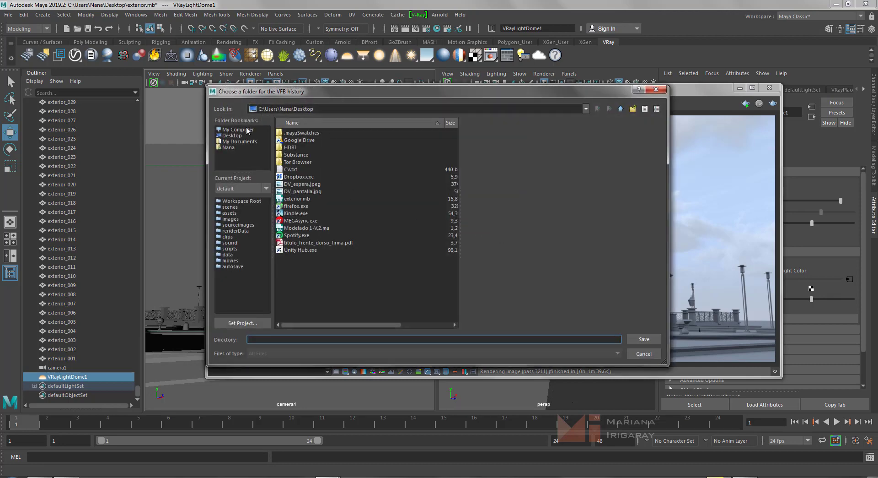
click(633, 108)
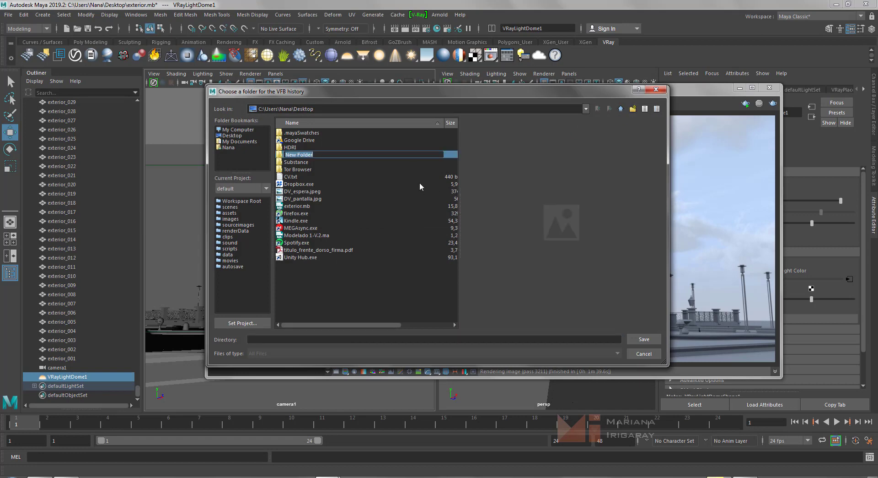
text(VFB)
key(Return)
key(Return)
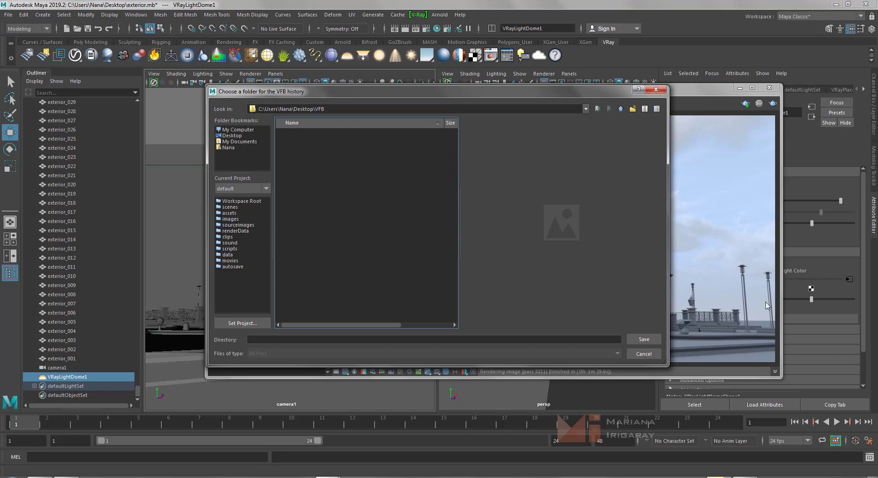
click(643, 340)
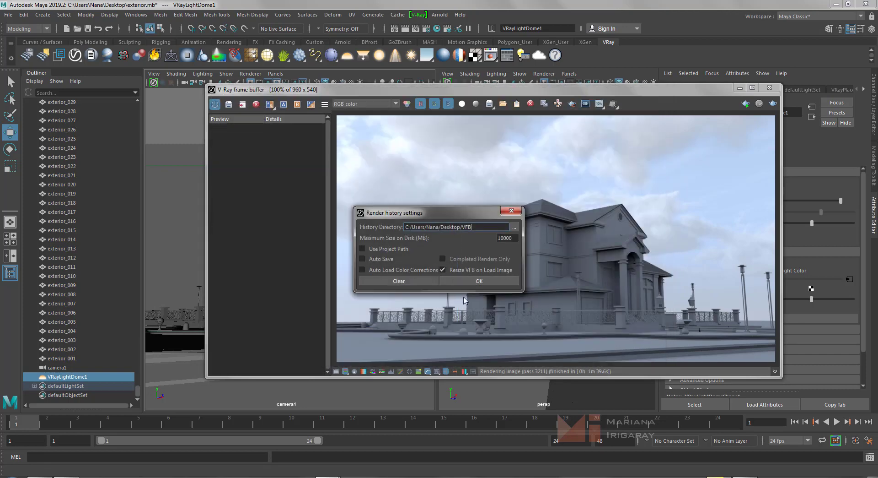
Confirm the VFB history folder and turn on Auto Save in History Settings.
click(478, 280)
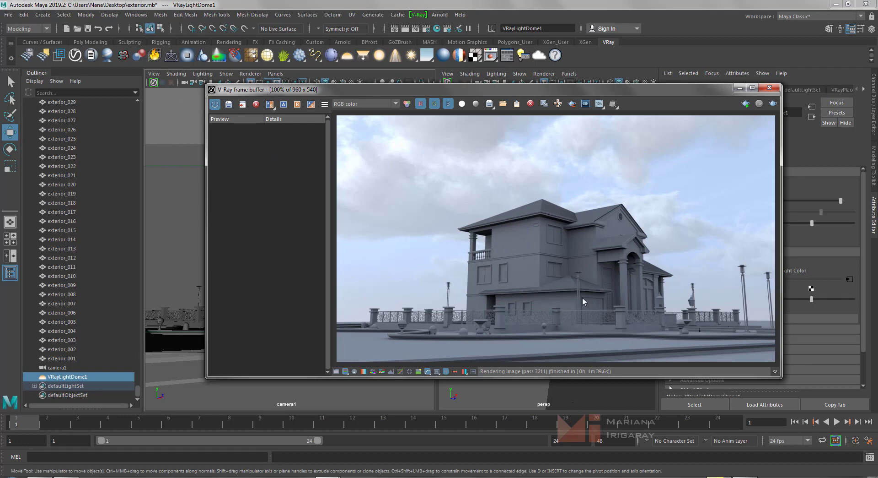
click(325, 104)
click(339, 118)
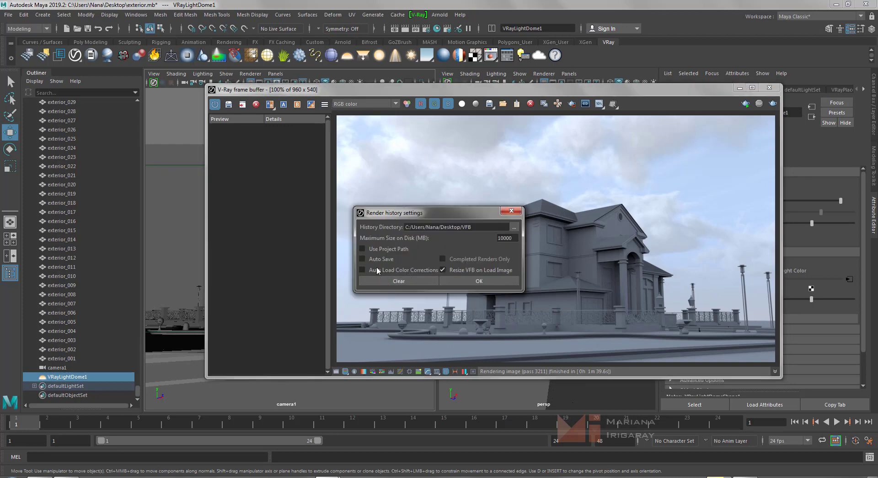
click(363, 259)
Apply the settings, save the current house render to history, and minimize the frame buffer.
click(494, 281)
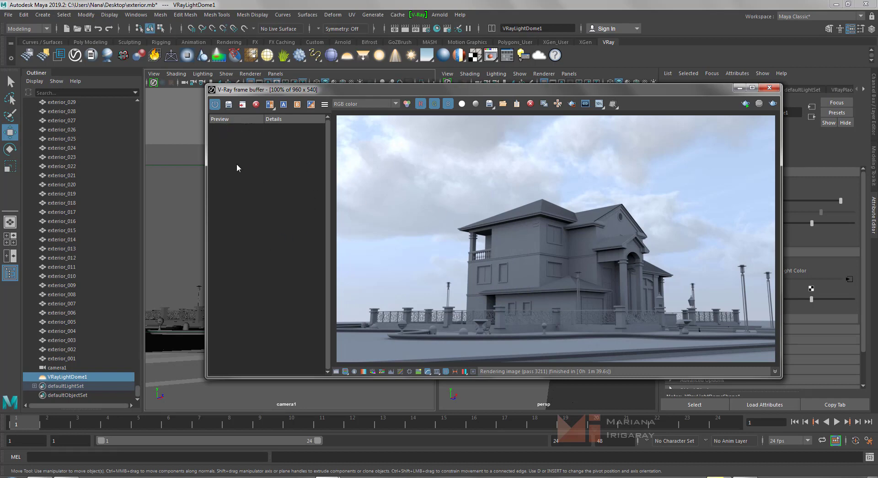
click(228, 105)
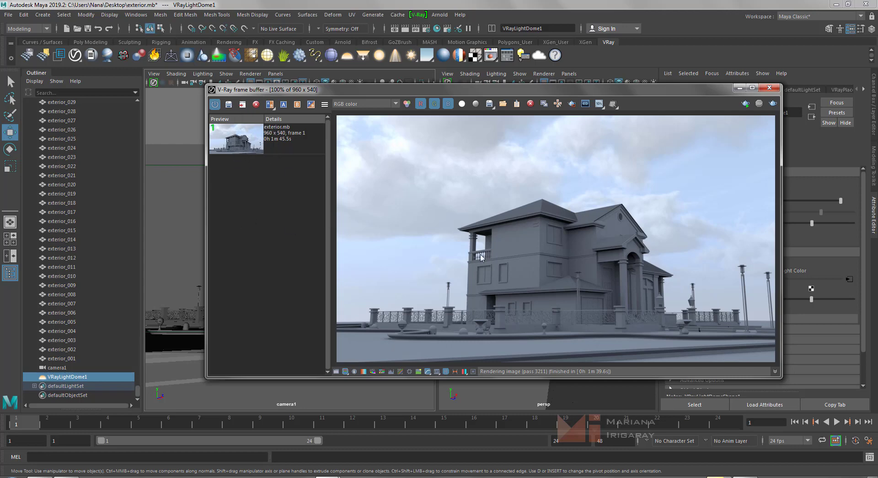
click(738, 88)
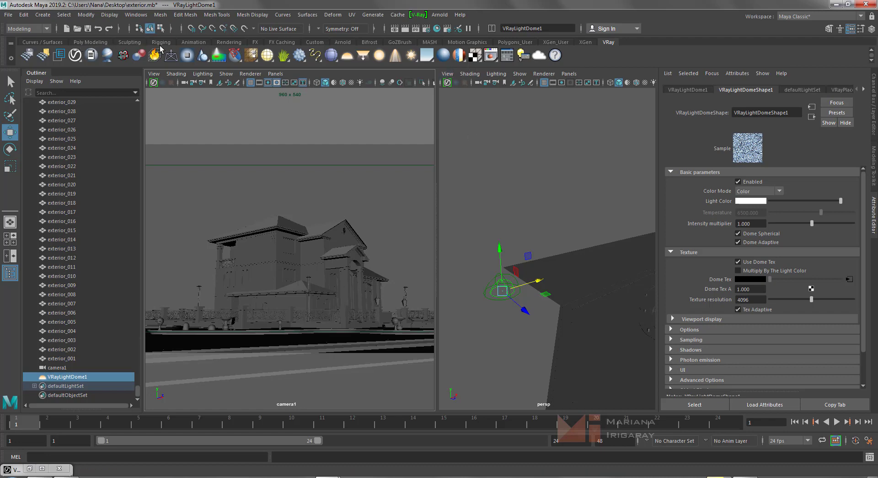
Create a directional light, raise it above the ground, and frame it in the view.
click(225, 42)
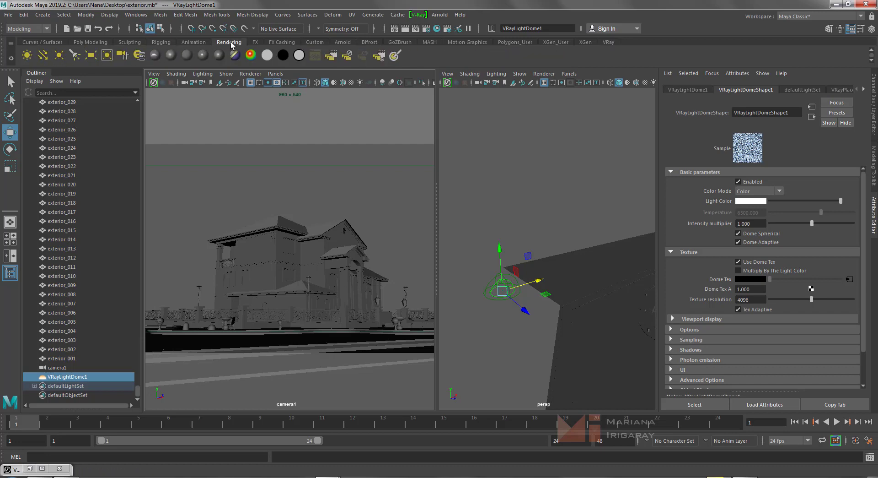
click(44, 55)
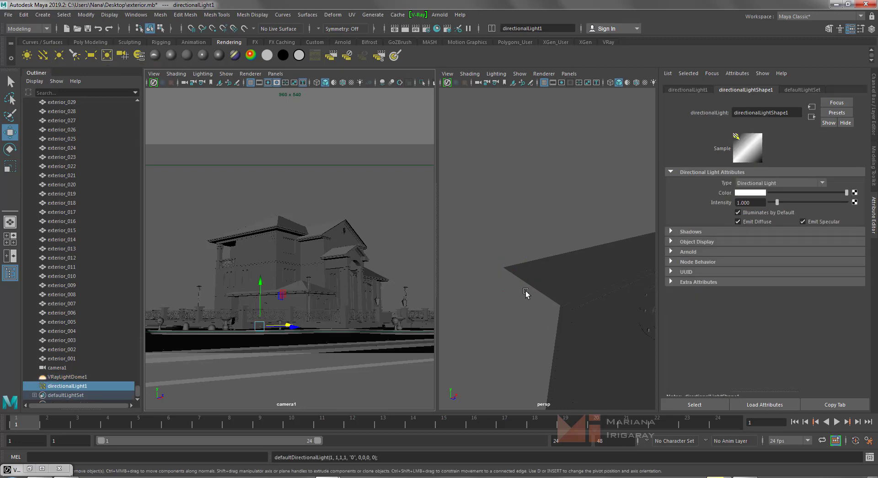
drag(261, 281, 265, 225)
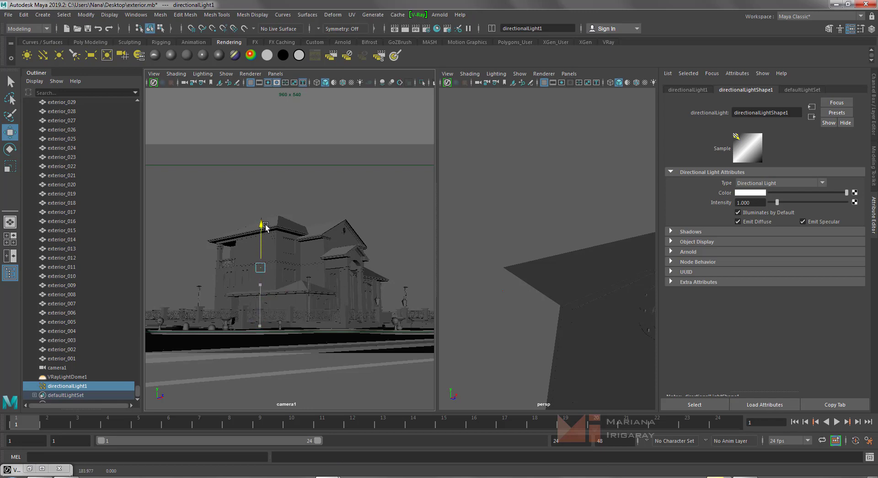
mouse_move(565, 206)
alt+mouse_down()
mouse_move(535, 221)
mouse_move(544, 251)
alt+mouse_up()
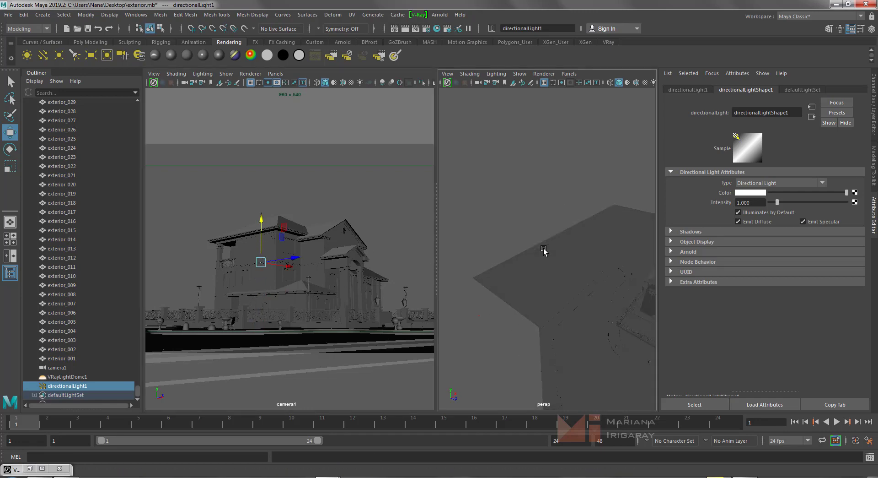
key(f)
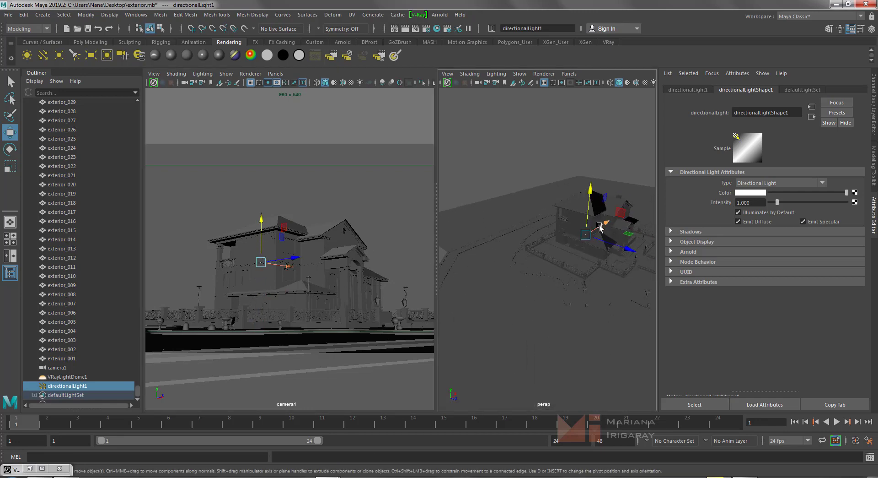
mouse_move(600, 227)
alt+mouse_down()
mouse_move(552, 250)
mouse_move(529, 293)
mouse_move(494, 290)
mouse_move(512, 294)
alt+mouse_up()
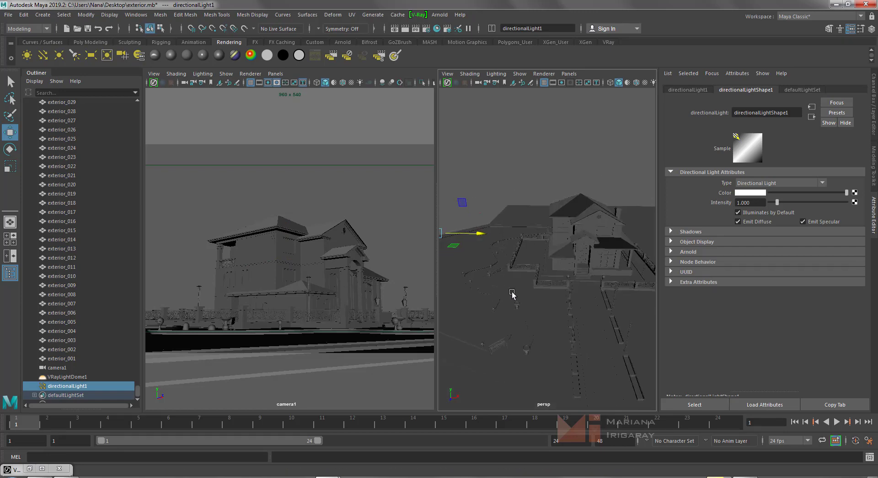
alt+right_drag(512, 294, 570, 329)
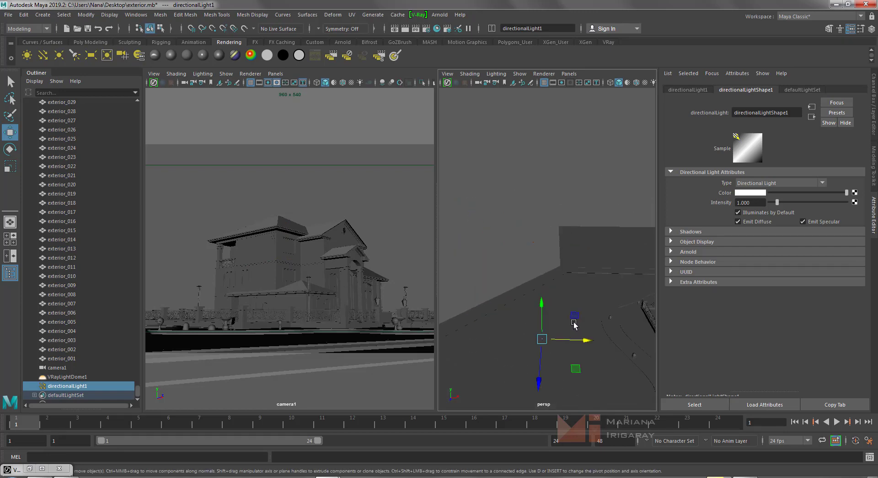
mouse_move(574, 325)
alt+mouse_down()
mouse_move(614, 305)
mouse_move(578, 285)
mouse_move(555, 296)
mouse_move(573, 333)
mouse_move(567, 293)
mouse_move(534, 260)
mouse_move(568, 297)
mouse_move(367, 296)
alt+mouse_up()
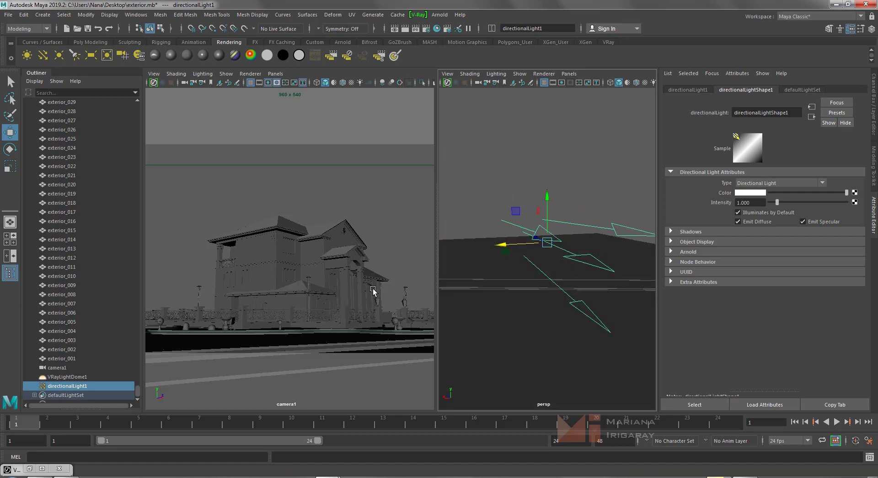
mouse_move(367, 296)
alt+mouse_down()
mouse_move(510, 329)
mouse_move(549, 350)
mouse_move(621, 337)
mouse_move(652, 290)
mouse_move(760, 290)
mouse_move(747, 303)
mouse_move(689, 312)
mouse_move(620, 294)
mouse_move(567, 298)
alt+mouse_up()
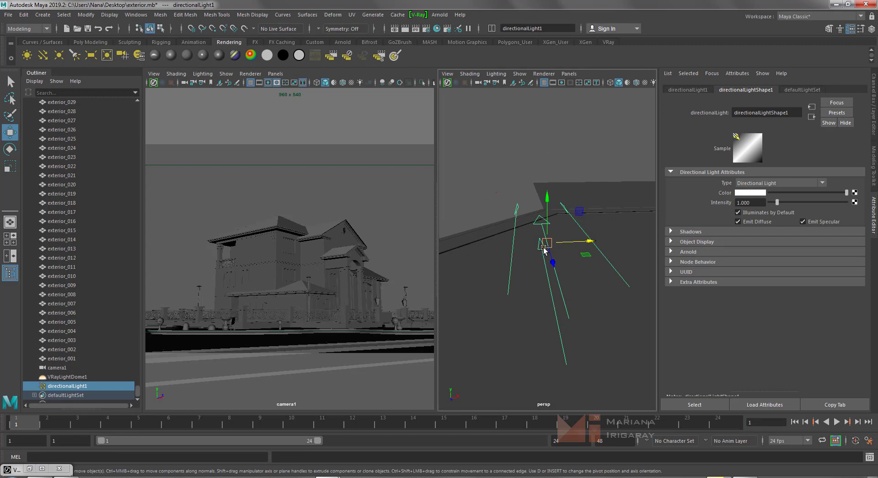
Scale the directional light up greatly and leave it selected.
key(r)
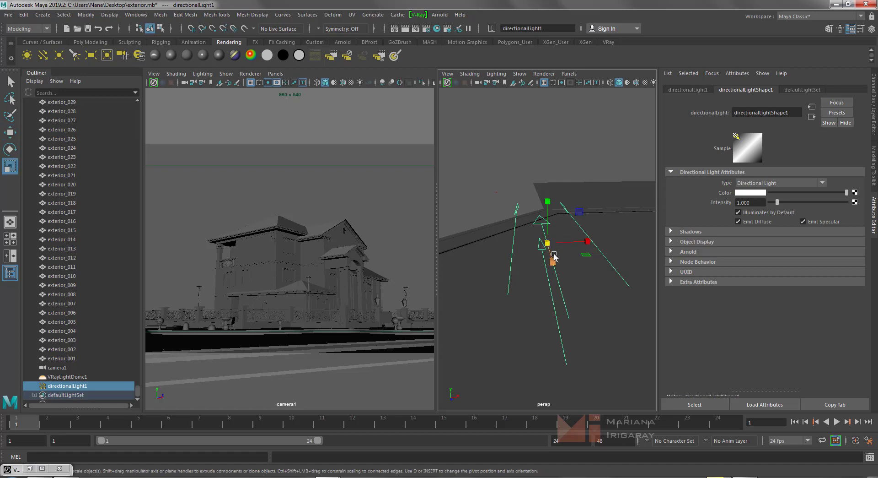
drag(546, 245, 571, 260)
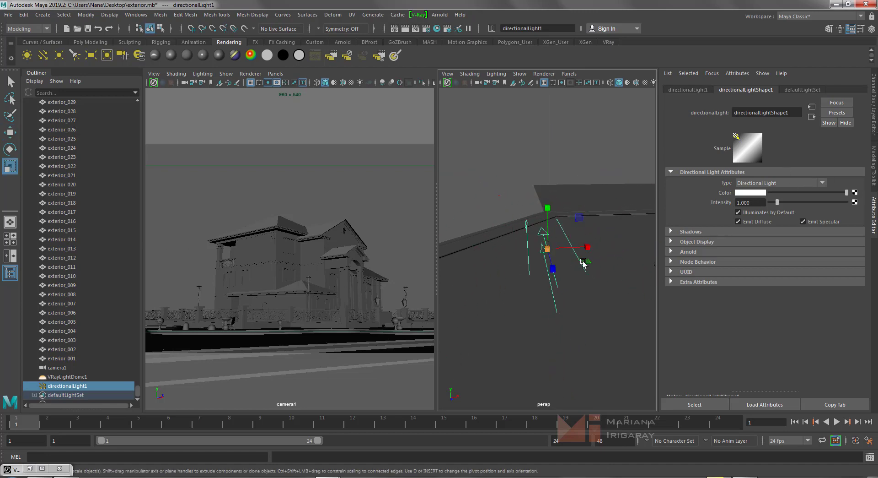
drag(549, 250, 567, 258)
click(572, 205)
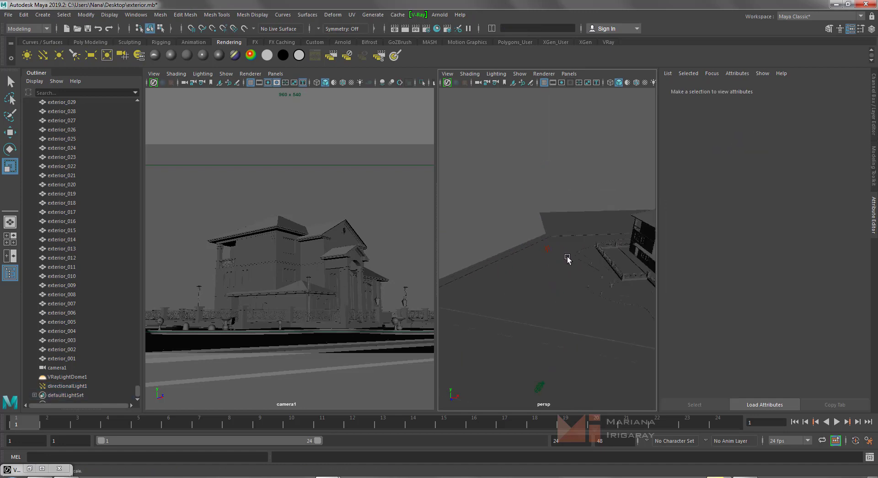
click(549, 251)
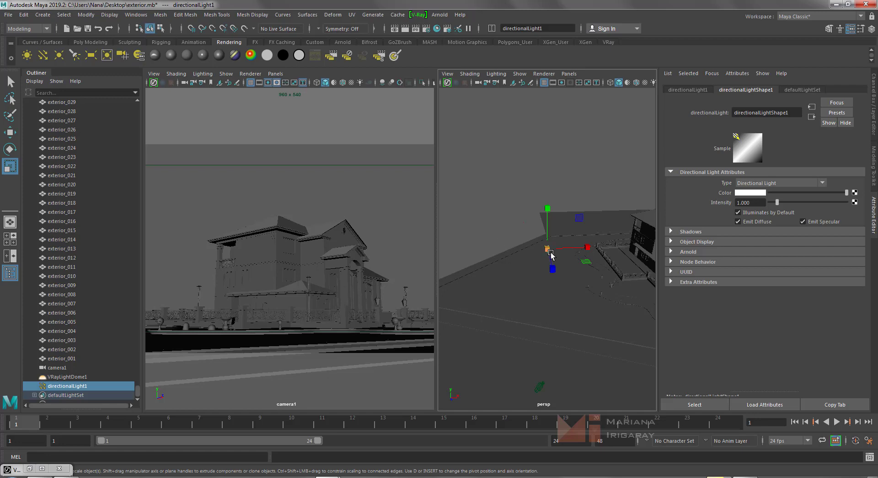
drag(547, 249, 587, 247)
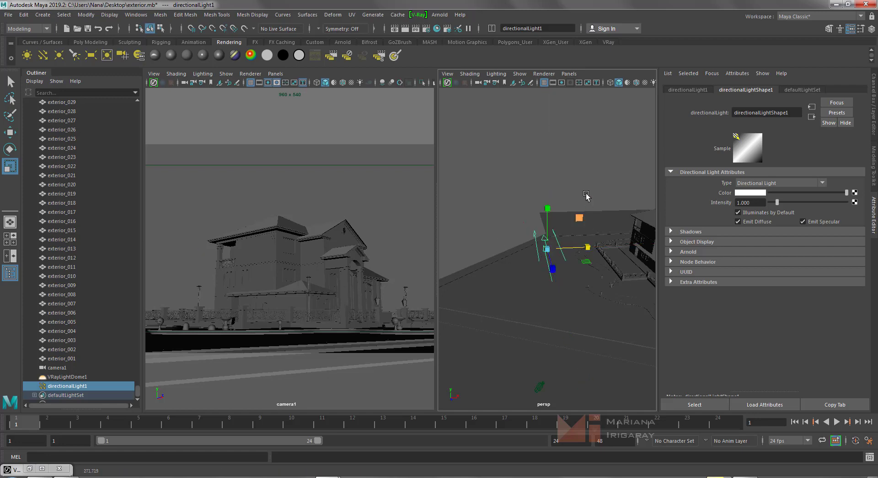
click(563, 248)
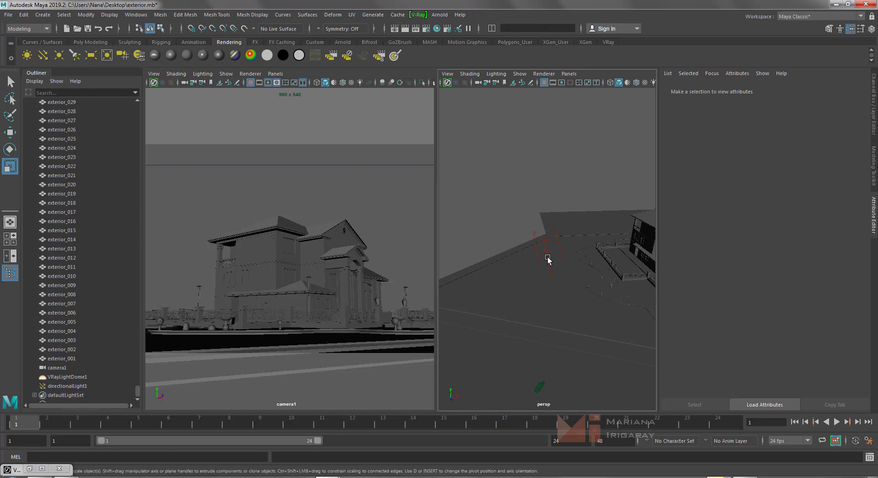
click(547, 256)
mouse_move(590, 275)
alt+mouse_down()
mouse_move(464, 280)
mouse_move(490, 294)
mouse_move(482, 292)
mouse_move(529, 297)
alt+mouse_up()
Tilt the directional light to aim down-right and bring back the V-Ray frame buffer render.
key(e)
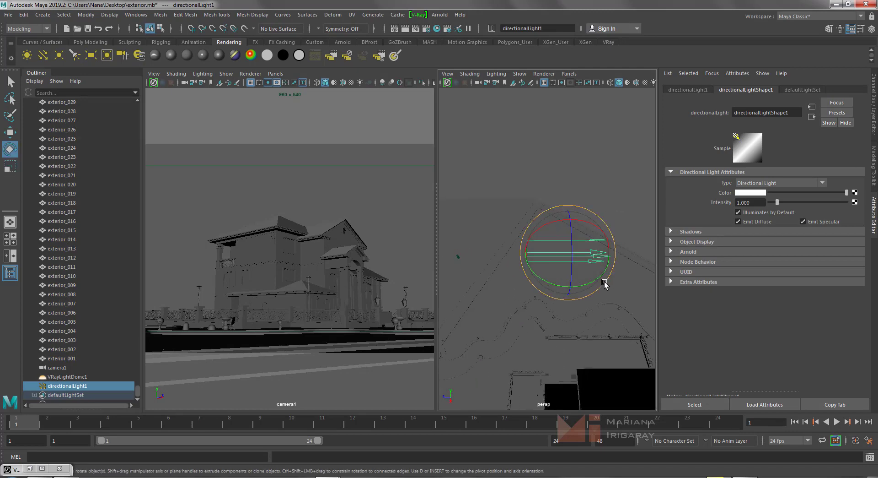
drag(600, 274, 520, 306)
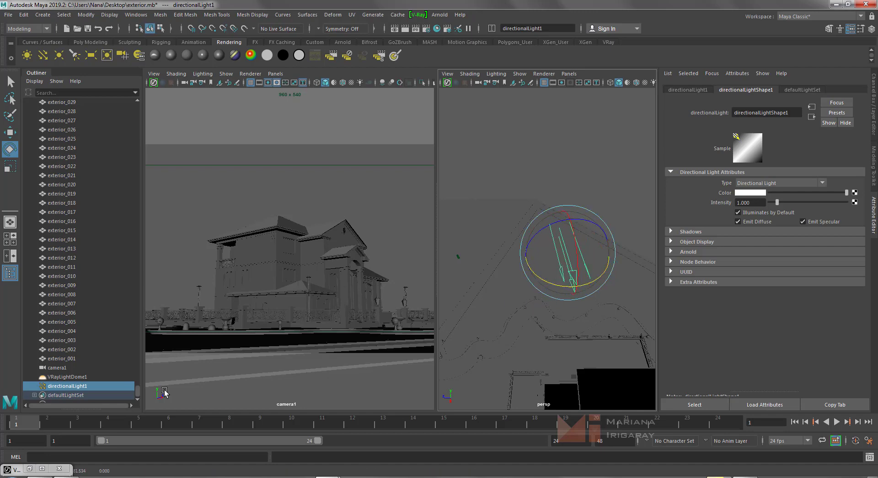
click(29, 469)
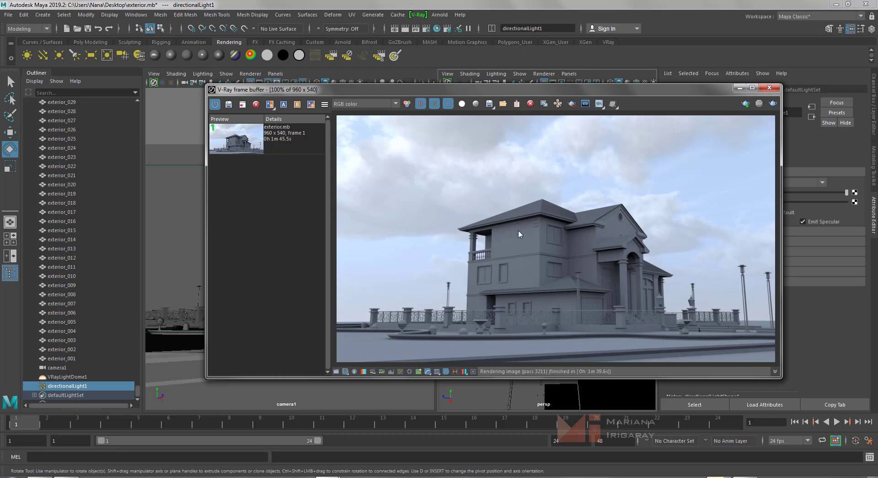
Minimize the frame buffer and rotate the directional light to point downward.
click(740, 88)
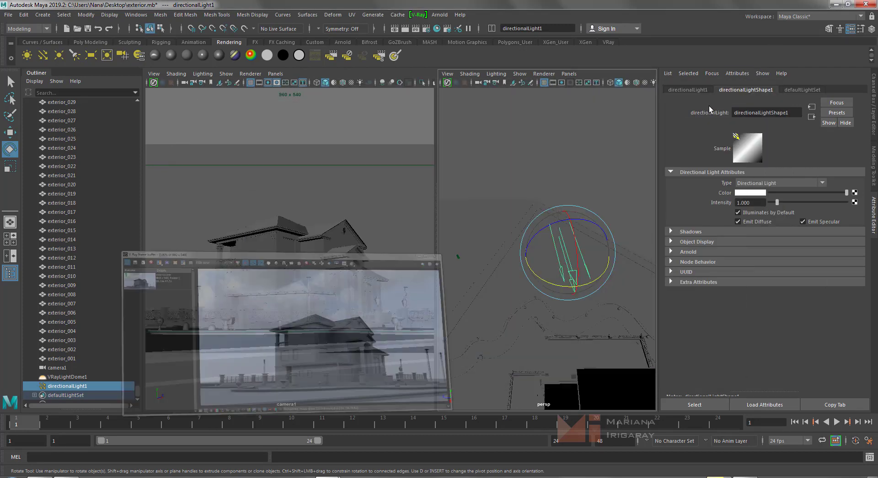
mouse_move(555, 261)
mouse_down()
mouse_move(590, 278)
mouse_move(576, 270)
mouse_up()
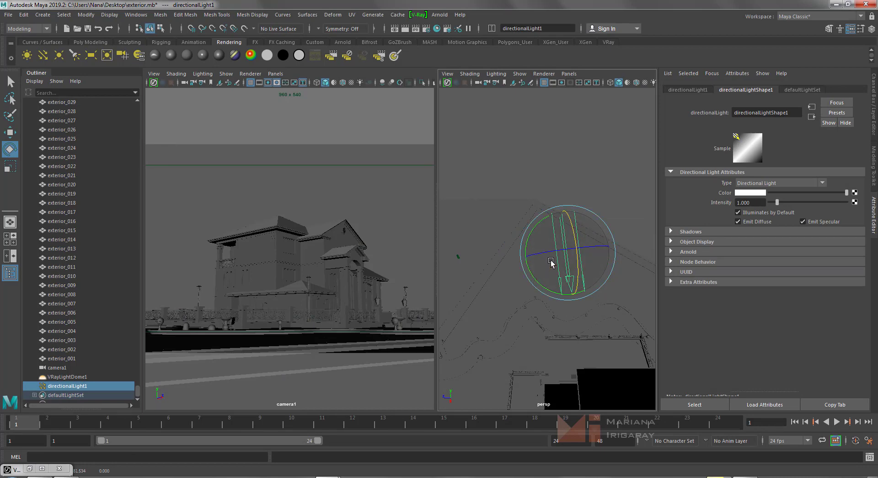
alt+drag(572, 269, 728, 267)
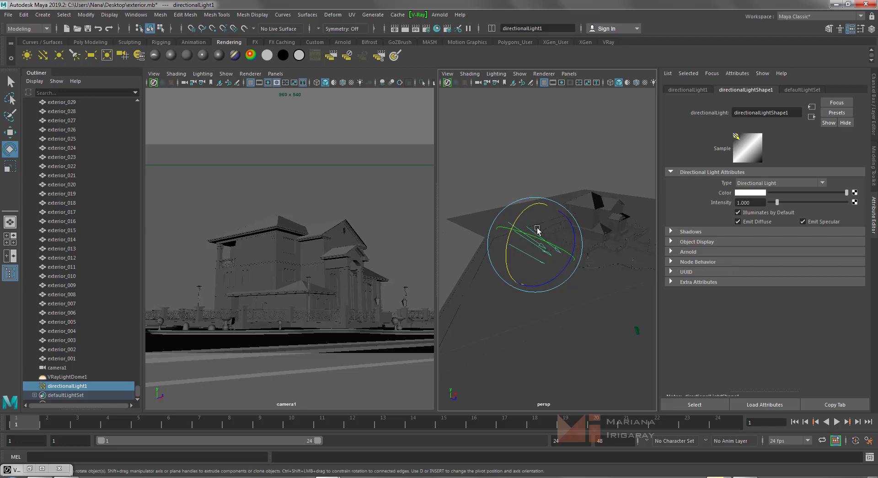
drag(530, 238, 551, 243)
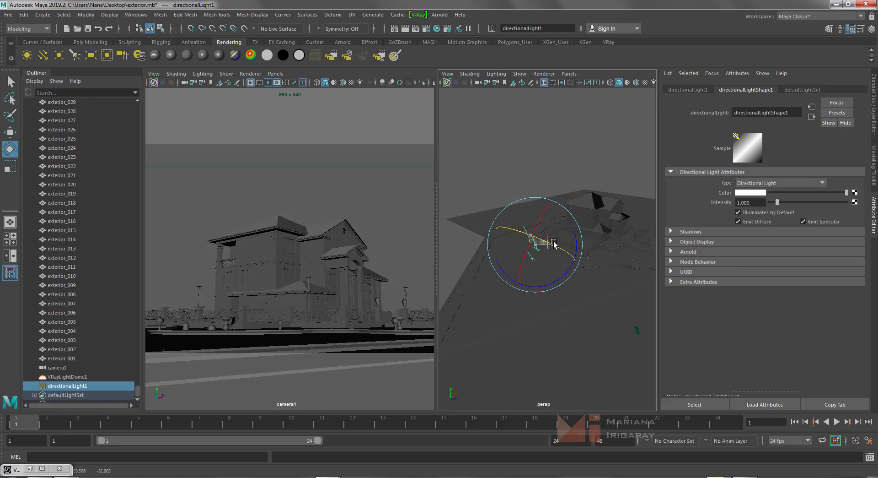
mouse_move(549, 297)
alt+mouse_down()
mouse_move(574, 265)
mouse_move(547, 254)
alt+mouse_up()
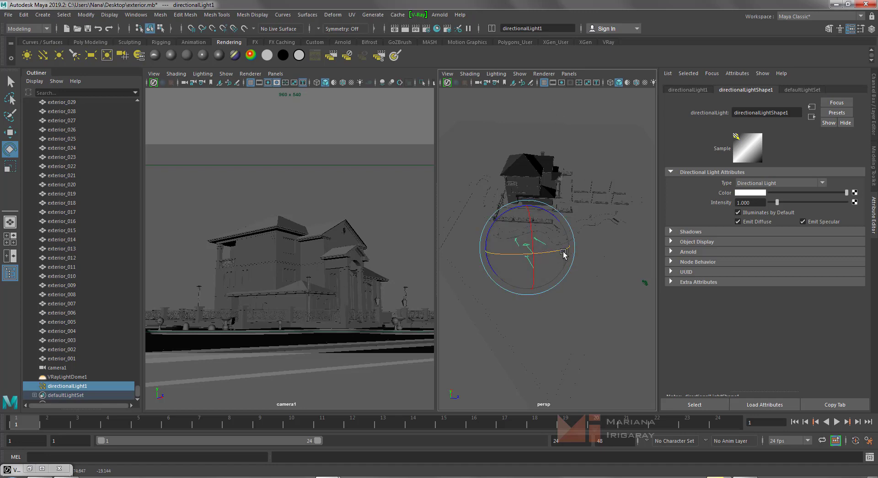
Move the directional light right along X and raise it above the ground.
key(w)
drag(565, 253, 607, 252)
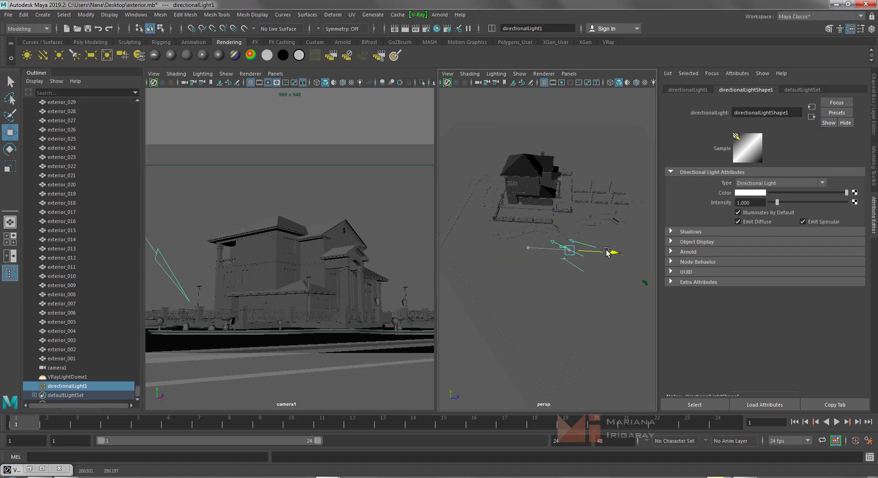
mouse_move(609, 295)
alt+mouse_down()
mouse_move(562, 291)
mouse_move(589, 300)
alt+mouse_up()
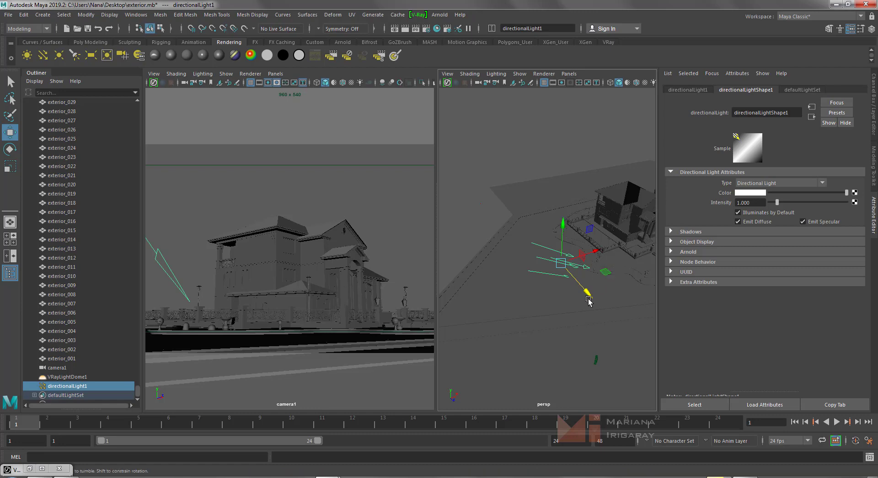
key(f)
mouse_move(499, 280)
alt+mouse_down()
mouse_move(478, 273)
mouse_move(614, 263)
mouse_move(555, 244)
alt+mouse_up()
drag(478, 215, 478, 170)
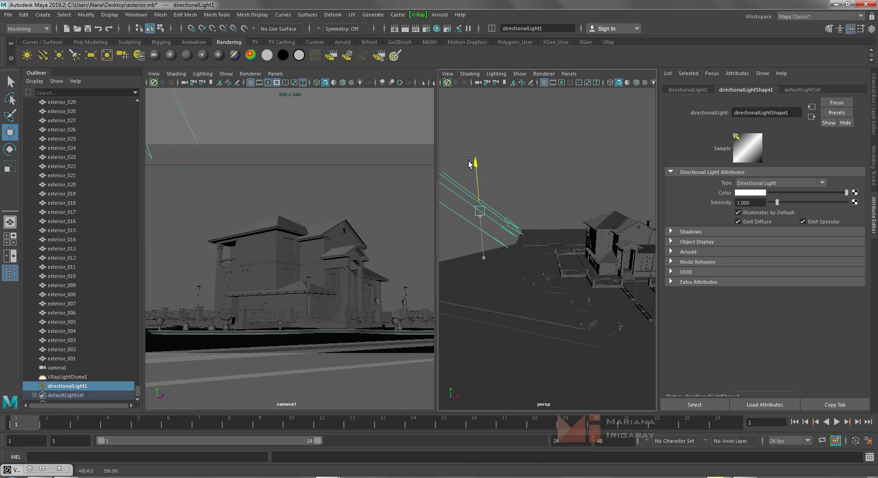
alt+drag(551, 242, 541, 239)
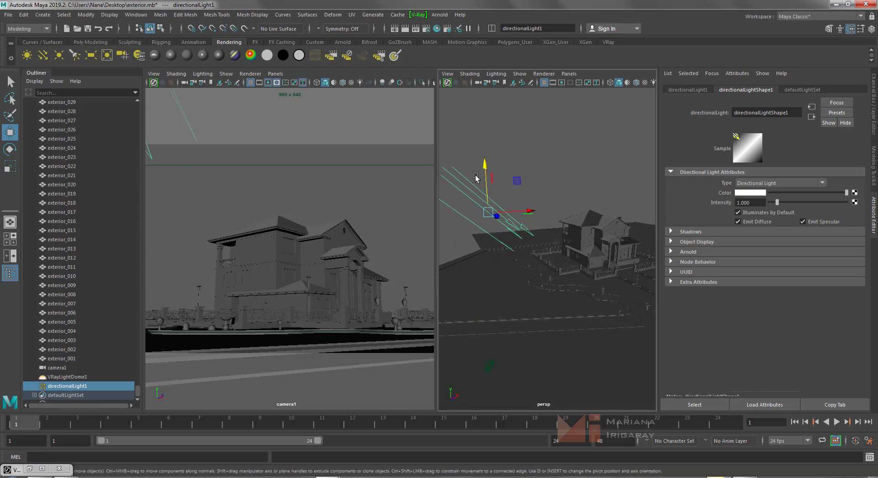
mouse_move(486, 168)
mouse_down()
mouse_move(486, 249)
mouse_move(480, 151)
mouse_up()
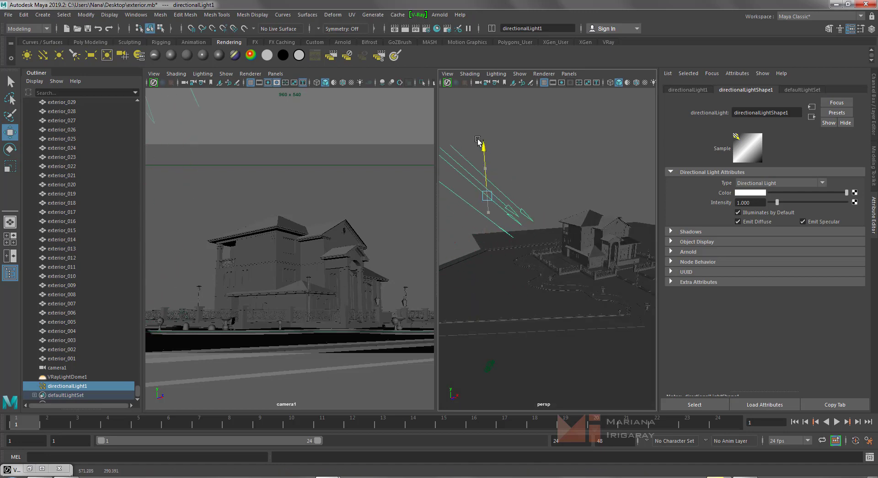
mouse_move(508, 196)
alt+mouse_down()
mouse_move(540, 220)
mouse_move(571, 228)
mouse_move(406, 220)
mouse_move(503, 89)
alt+mouse_up()
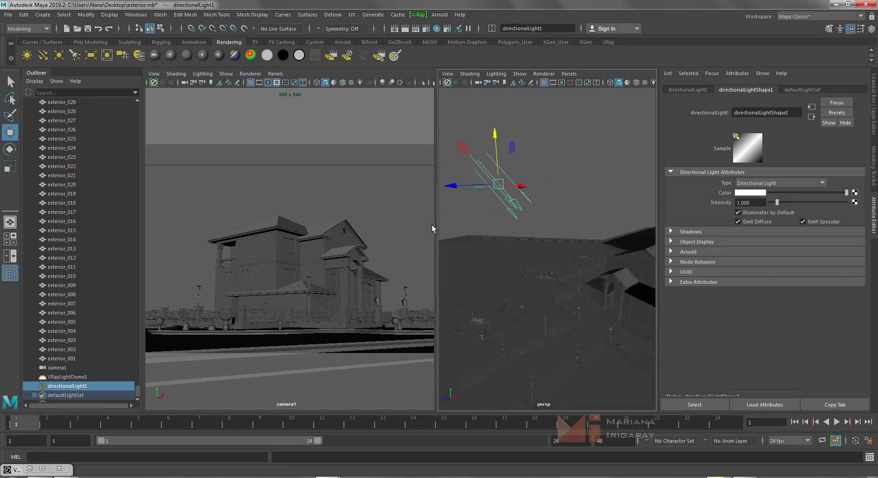
click(448, 74)
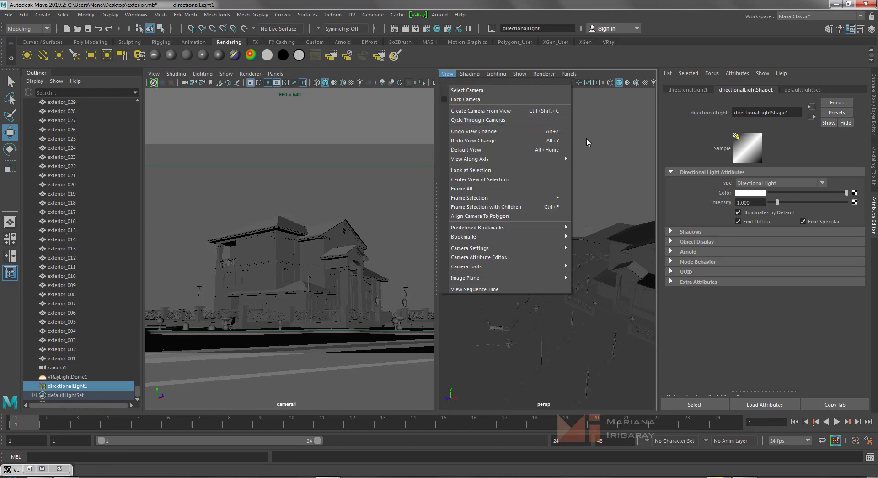
Select directionalLight1 and make the persp panel look through it.
click(606, 144)
click(498, 191)
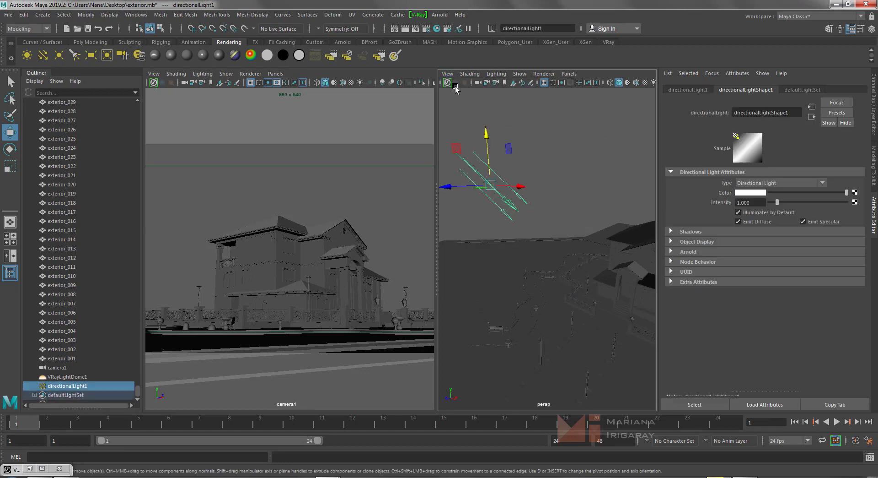
click(461, 75)
click(462, 75)
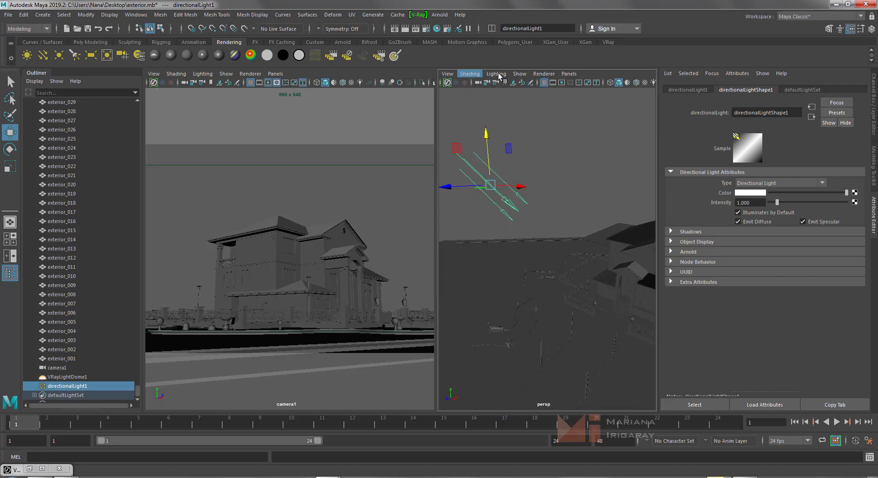
click(496, 73)
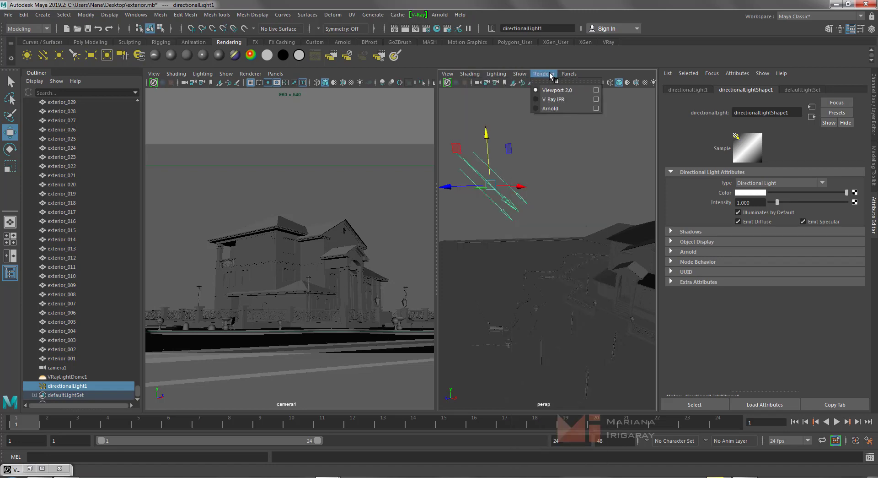
mouse_move(569, 73)
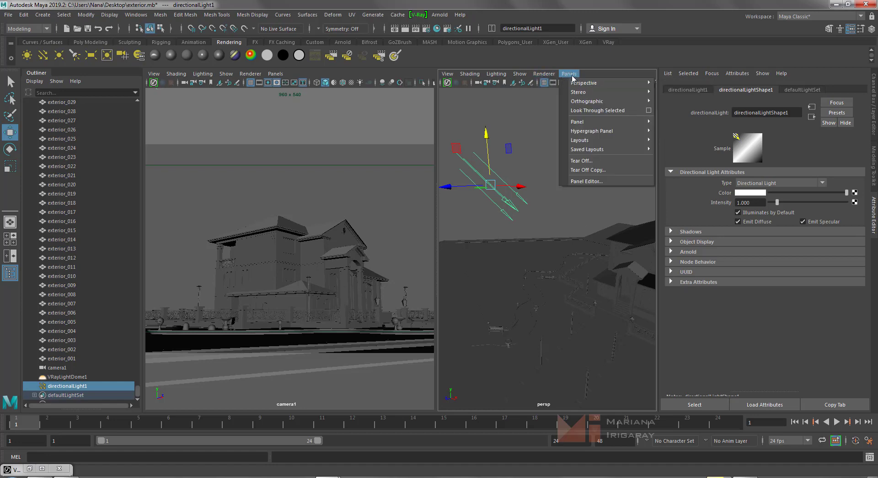
click(581, 111)
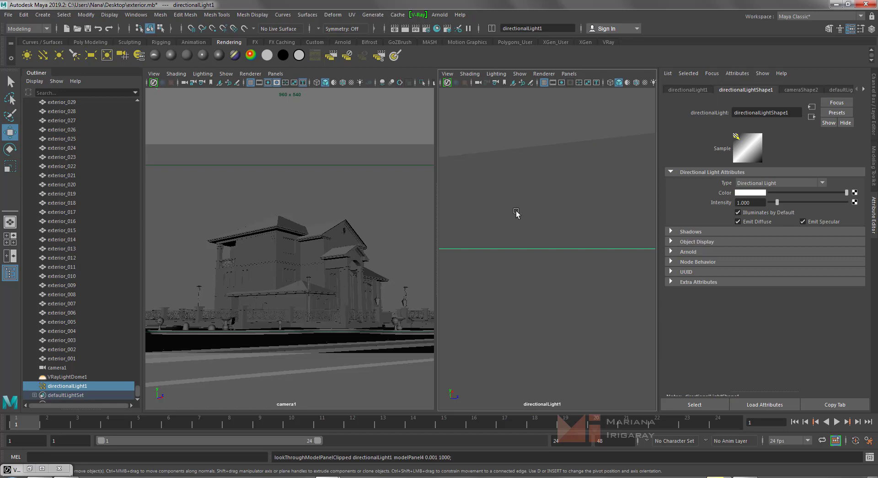
Tumble, dolly and pan the light's view to show the roof edge and lamp pole.
alt+drag(515, 215, 517, 201)
scroll(533, 253, up, 3)
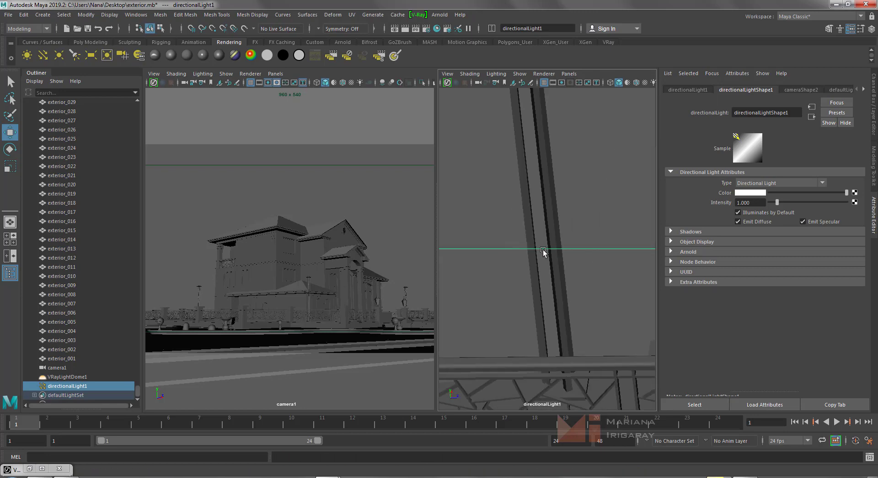
scroll(543, 253, up, 3)
scroll(541, 252, up, 2)
scroll(541, 252, up, 3)
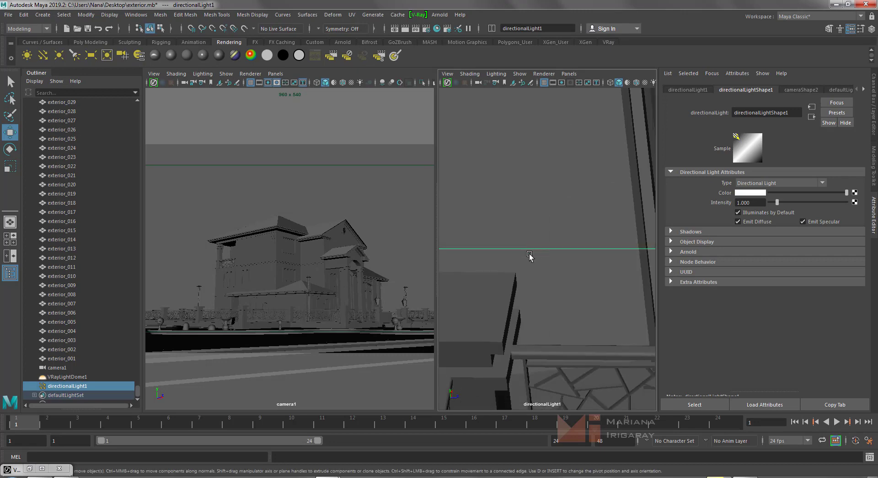
scroll(507, 268, up, 2)
scroll(508, 268, up, 2)
scroll(509, 268, up, 2)
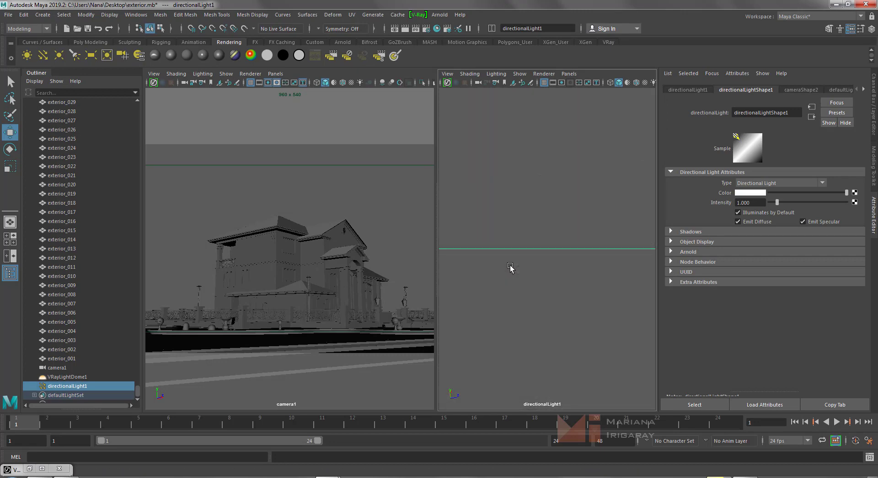
scroll(510, 268, up, 2)
scroll(507, 268, up, 2)
scroll(504, 265, up, 2)
scroll(501, 267, up, 2)
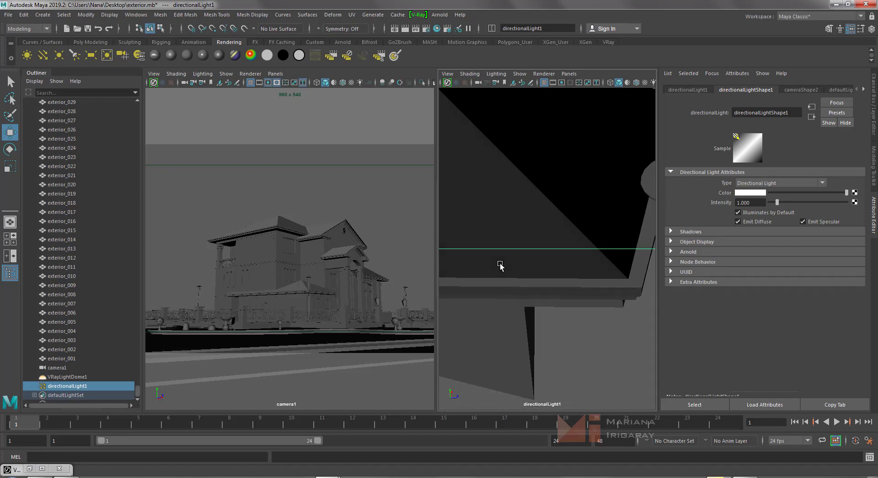
scroll(500, 265, up, 2)
scroll(495, 267, up, 2)
scroll(493, 266, up, 1)
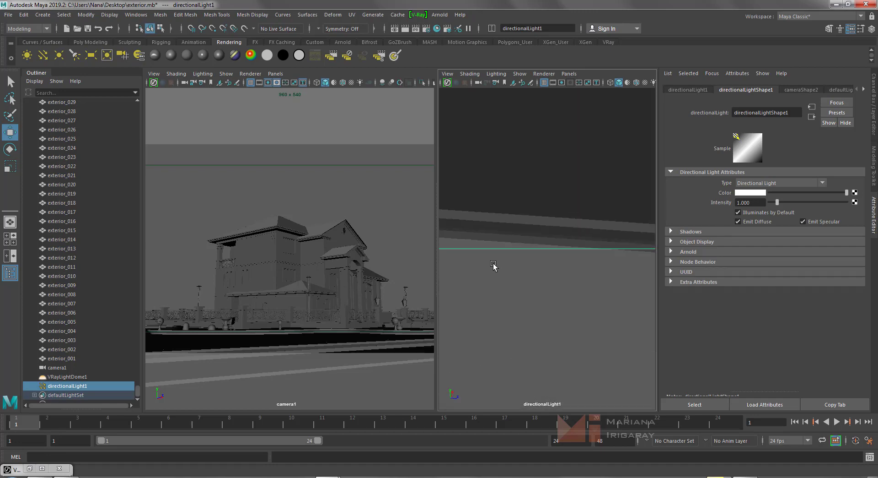
scroll(494, 264, up, 2)
scroll(494, 262, up, 2)
scroll(494, 262, up, 2)
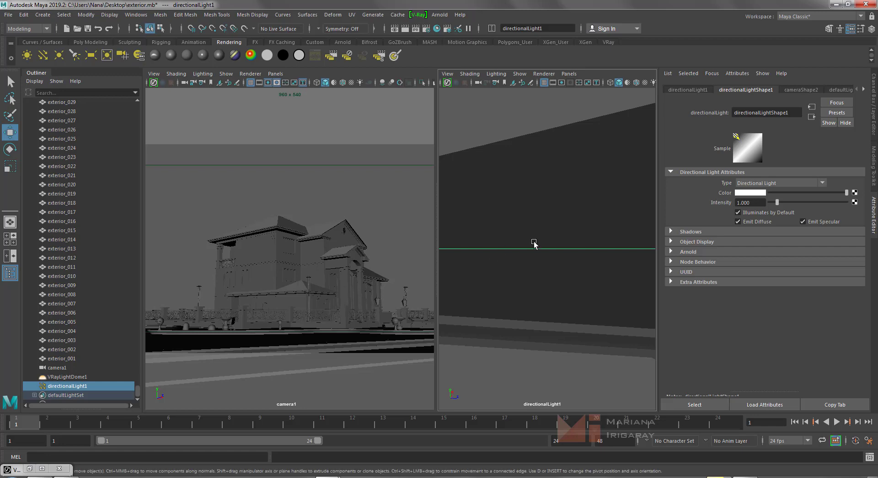
scroll(544, 242, up, 2)
scroll(559, 242, up, 2)
scroll(526, 257, up, 2)
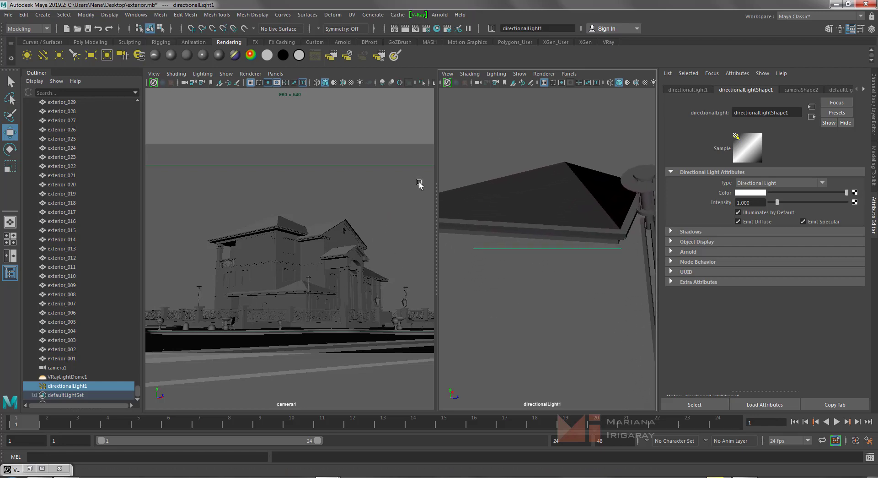
scroll(567, 214, up, 2)
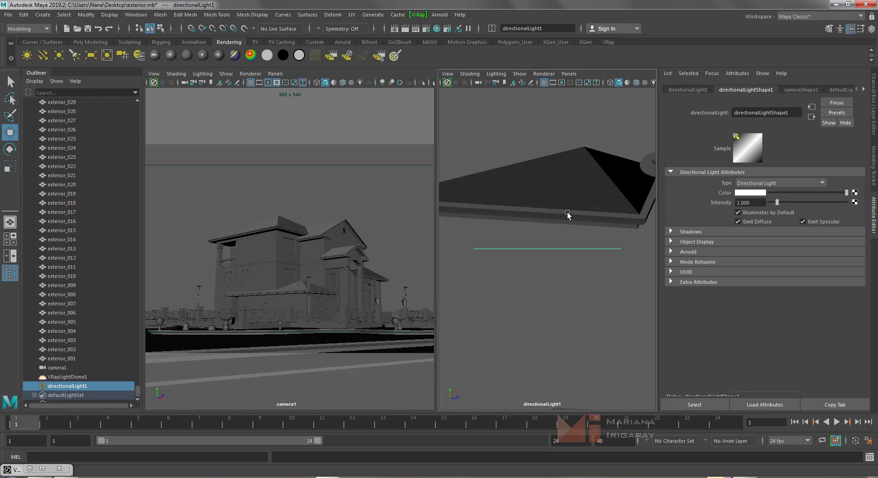
scroll(526, 211, down, 2)
scroll(547, 190, down, 2)
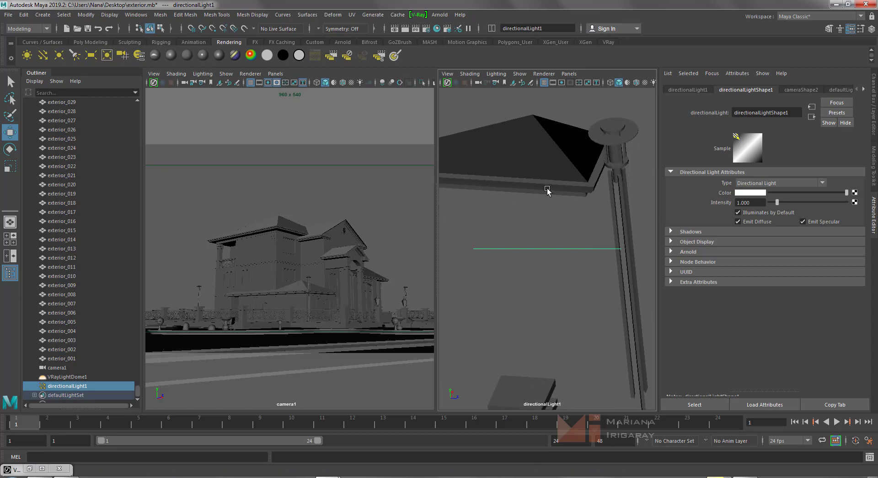
mouse_move(547, 190)
alt+middle_down()
mouse_move(554, 161)
mouse_move(616, 184)
alt+middle_up()
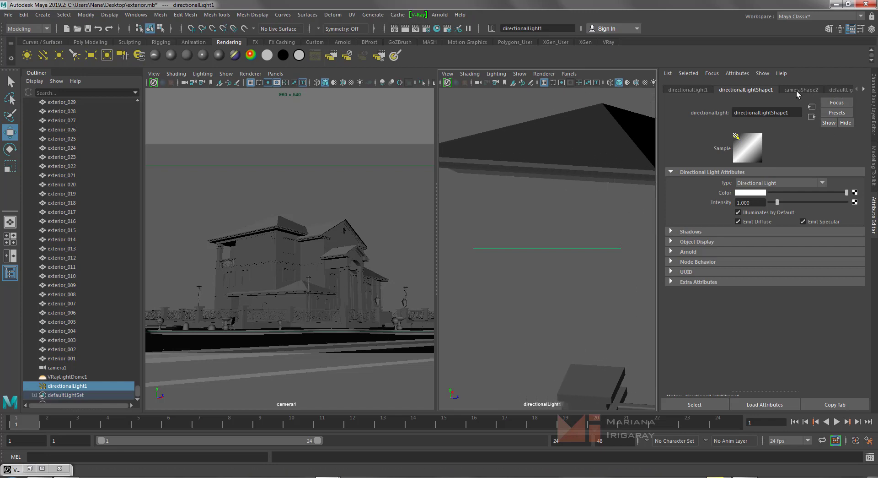
Set the cameraShape2 Far Clip Plane to 1000000 for the light's view.
click(796, 90)
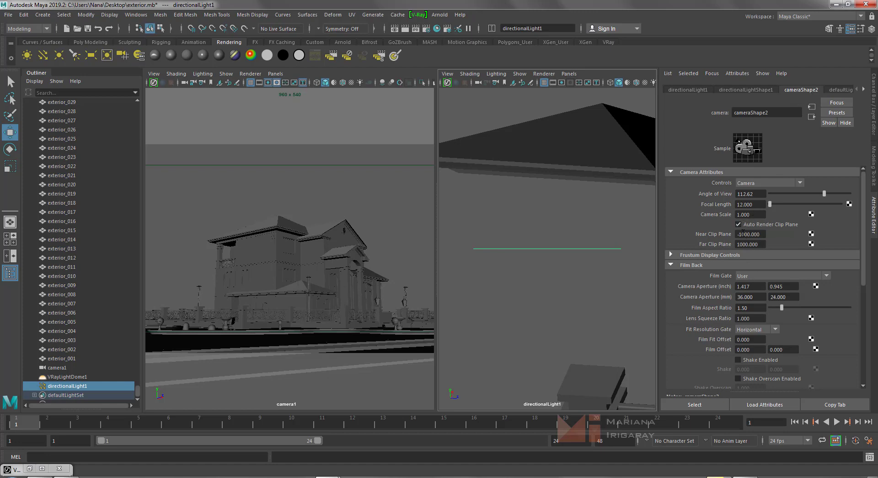
click(738, 233)
click(744, 243)
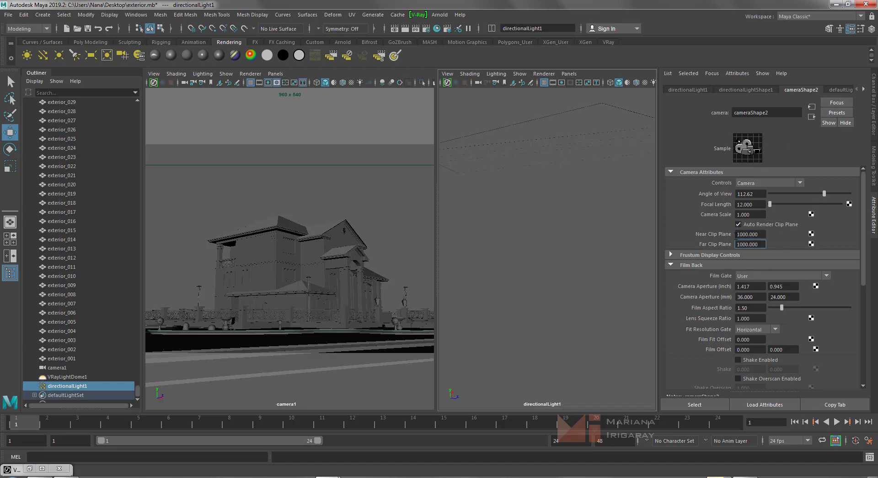
click(736, 233)
click(740, 244)
text(000)
key(Return)
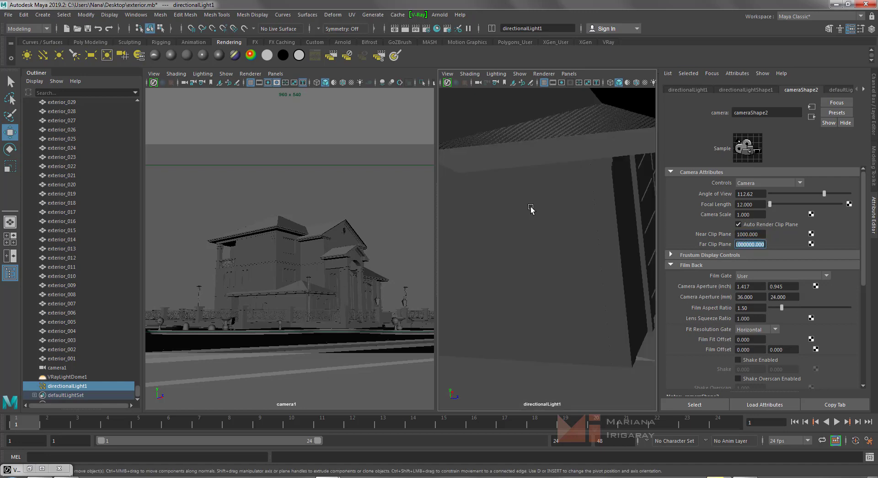
Navigate the directionalLight1 view across the house walls and open its Perspective camera list.
alt+middle_drag(529, 206, 575, 229)
scroll(575, 230, down, 2)
scroll(574, 229, down, 2)
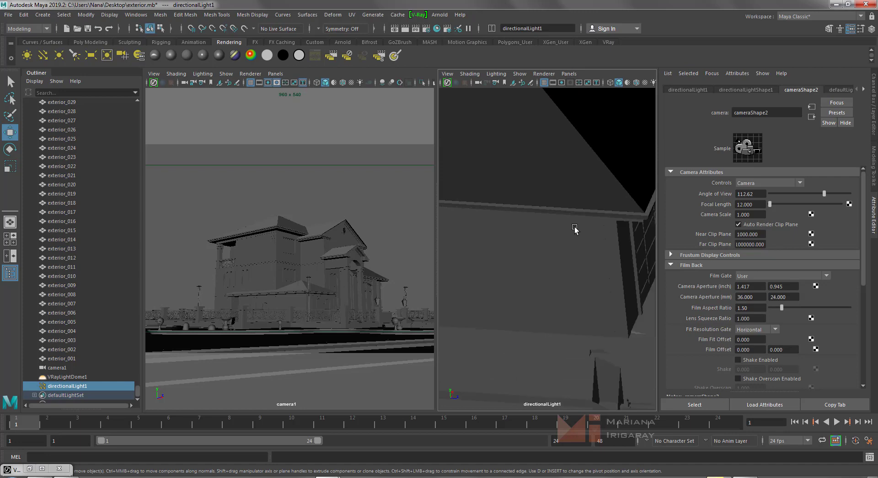
scroll(574, 230, down, 2)
scroll(575, 230, down, 2)
mouse_move(575, 230)
alt+mouse_down()
mouse_move(591, 293)
mouse_move(549, 269)
mouse_move(464, 245)
mouse_move(465, 255)
mouse_move(582, 268)
mouse_move(456, 261)
mouse_move(570, 284)
mouse_move(578, 310)
mouse_move(437, 255)
mouse_move(504, 281)
mouse_move(494, 275)
mouse_move(514, 304)
mouse_move(505, 217)
mouse_move(499, 244)
mouse_move(508, 237)
mouse_move(492, 238)
alt+mouse_up()
mouse_move(522, 297)
alt+mouse_down()
mouse_move(404, 172)
mouse_move(364, 165)
alt+mouse_up()
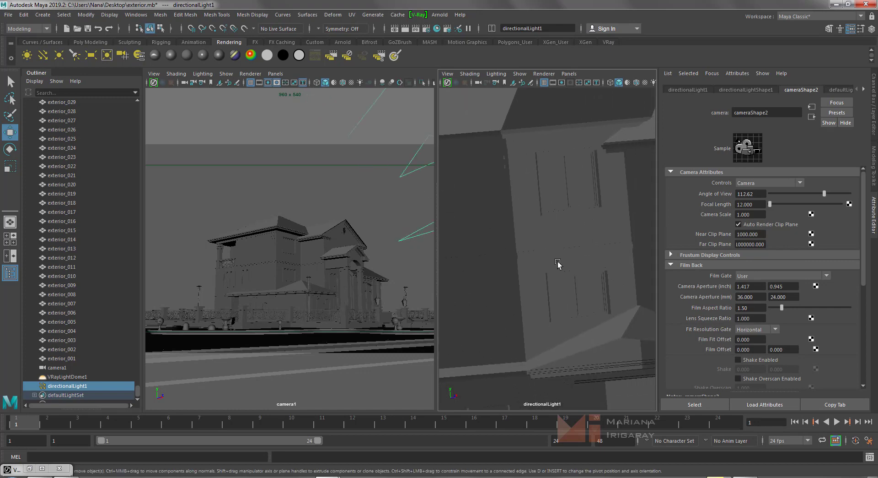
mouse_move(622, 308)
alt+mouse_down()
mouse_move(508, 238)
mouse_move(555, 241)
mouse_move(601, 220)
mouse_move(631, 247)
alt+mouse_up()
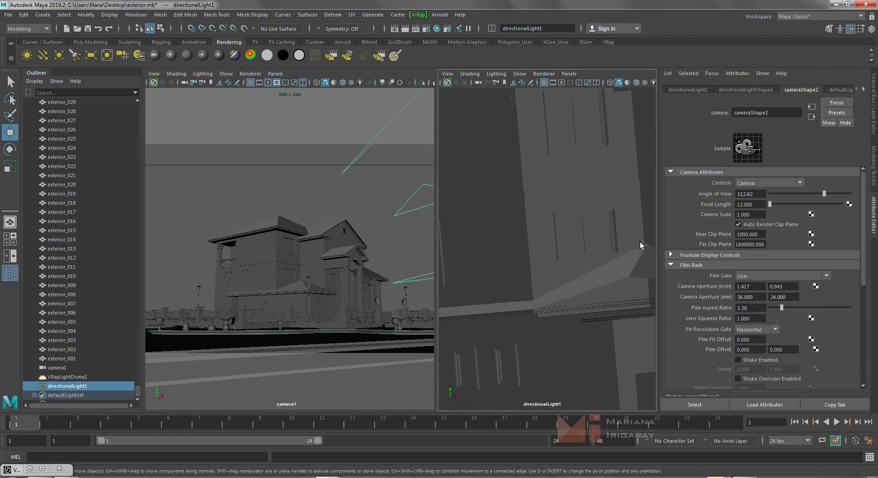
click(569, 74)
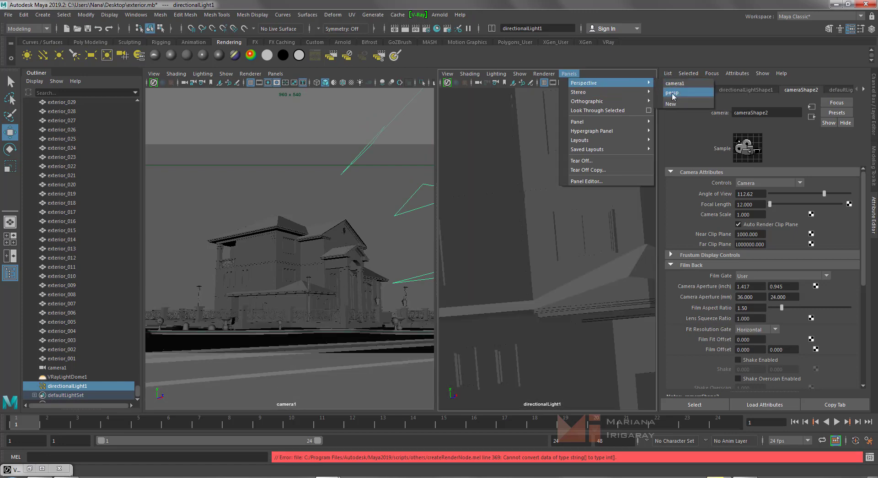
Switch the second view to persp and rotate the directional light to a new angle.
click(672, 92)
mouse_move(547, 240)
alt+mouse_down()
mouse_move(497, 253)
mouse_move(534, 328)
alt+mouse_up()
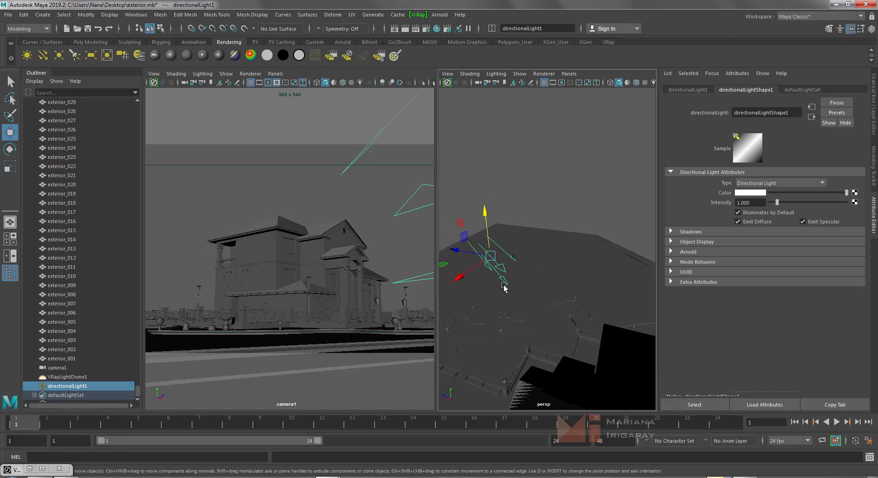
key(e)
mouse_move(497, 245)
mouse_down()
mouse_move(502, 279)
mouse_move(540, 154)
mouse_up()
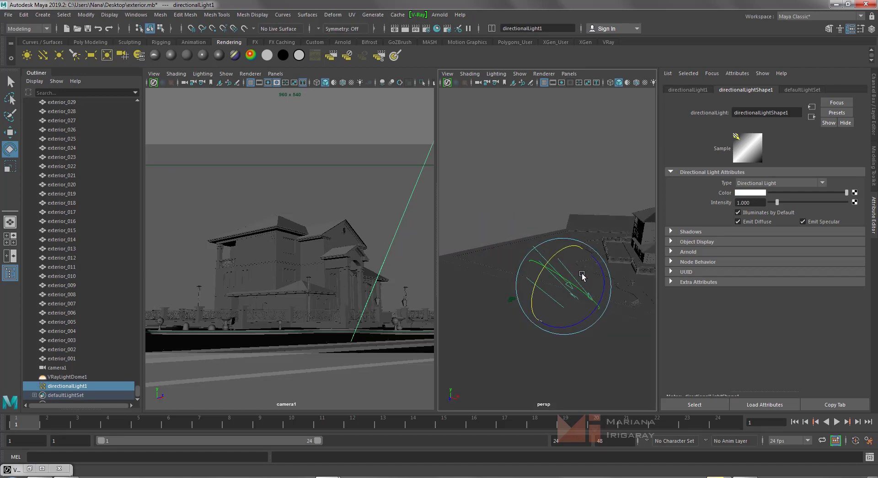
click(541, 155)
Raise the directional light higher above the house and deselect it.
click(576, 264)
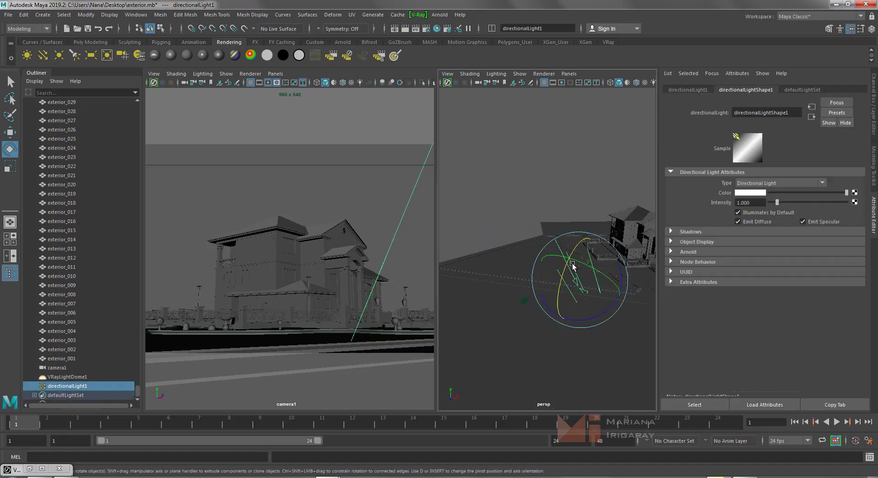
key(w)
mouse_move(580, 233)
mouse_down()
mouse_move(577, 171)
mouse_move(519, 180)
mouse_up()
click(627, 169)
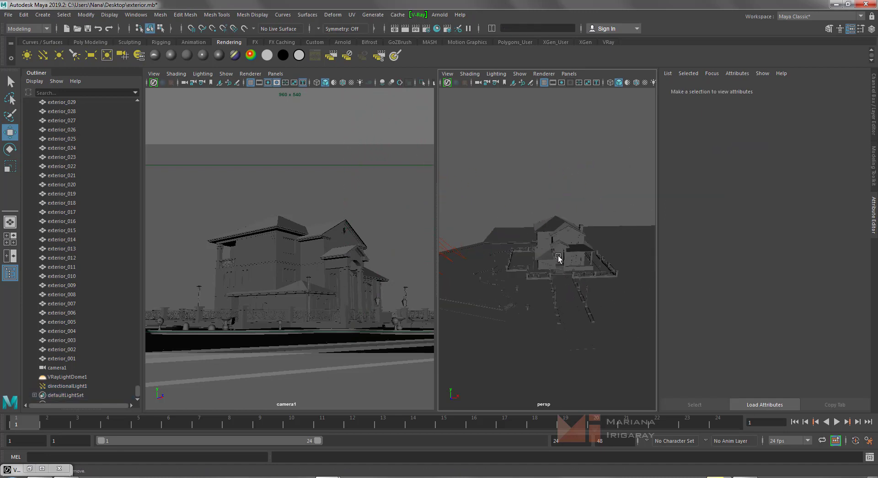
Switch V-Ray's production engine from CPU to CUDA in Render Settings.
click(374, 202)
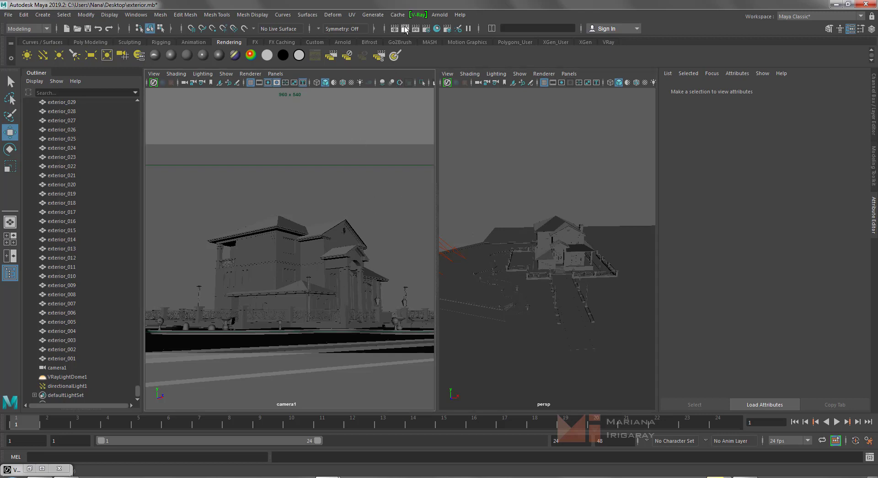
click(429, 31)
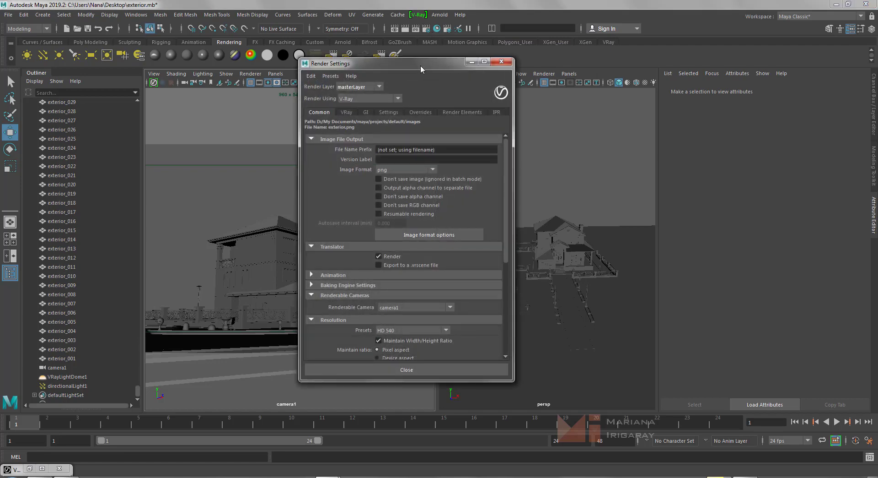
drag(421, 65, 580, 57)
click(509, 101)
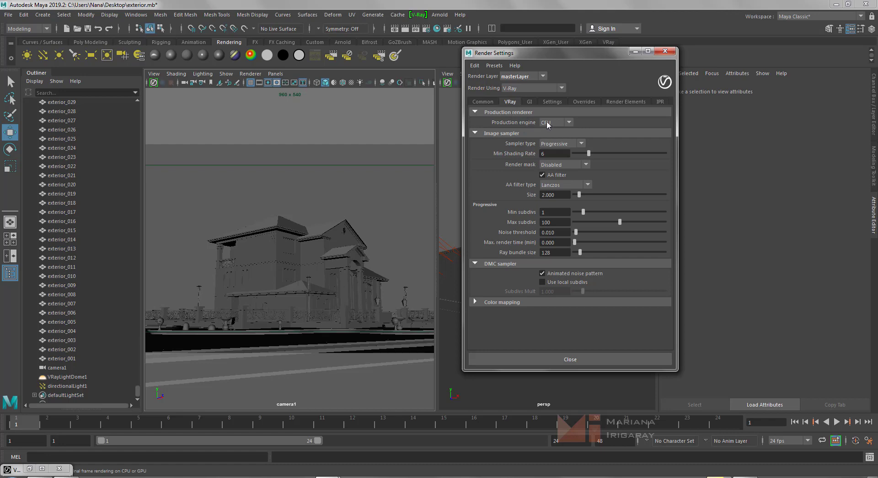
click(547, 122)
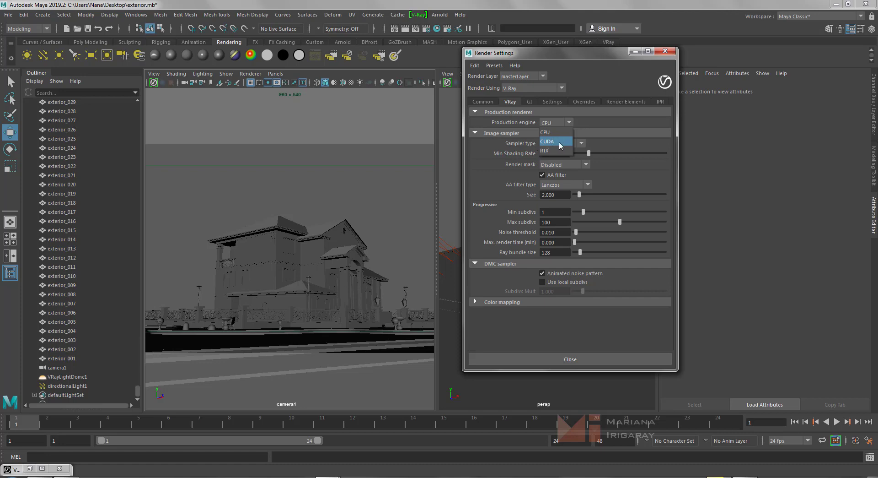
click(549, 142)
click(553, 144)
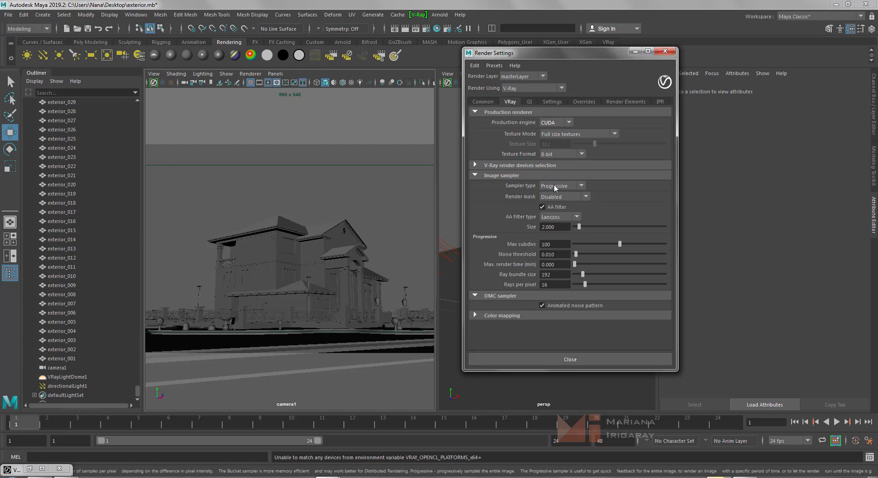
Use the Bucket image sampler with an Area AA filter, then close Render Settings.
click(555, 187)
click(554, 196)
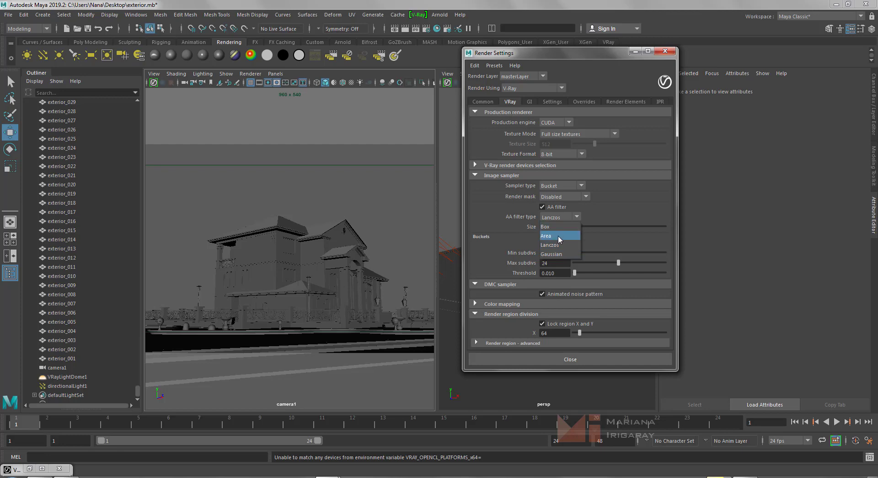
click(559, 236)
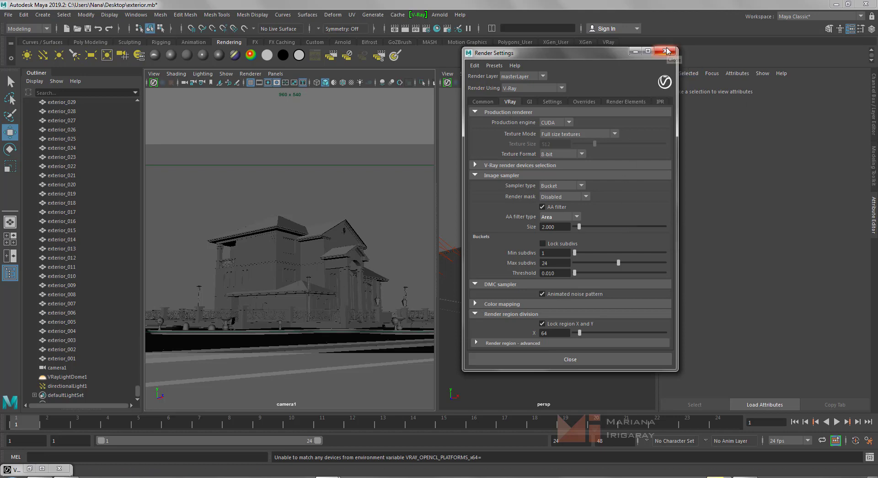
click(529, 101)
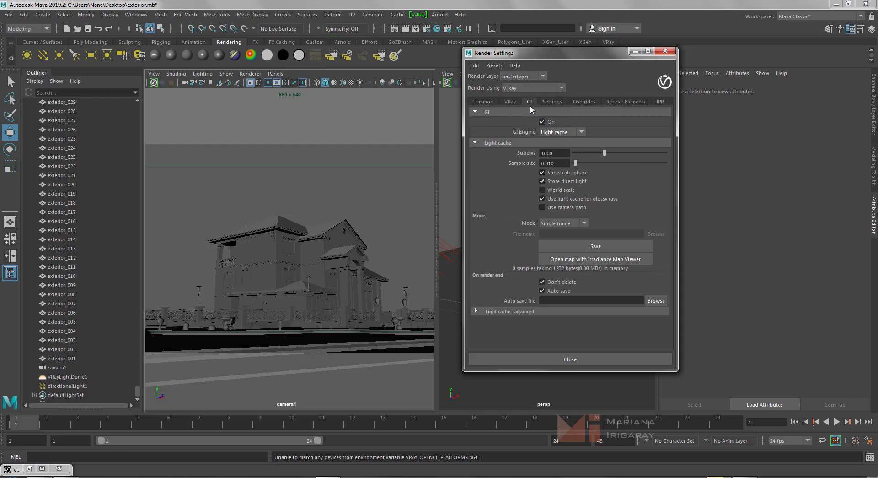
click(666, 52)
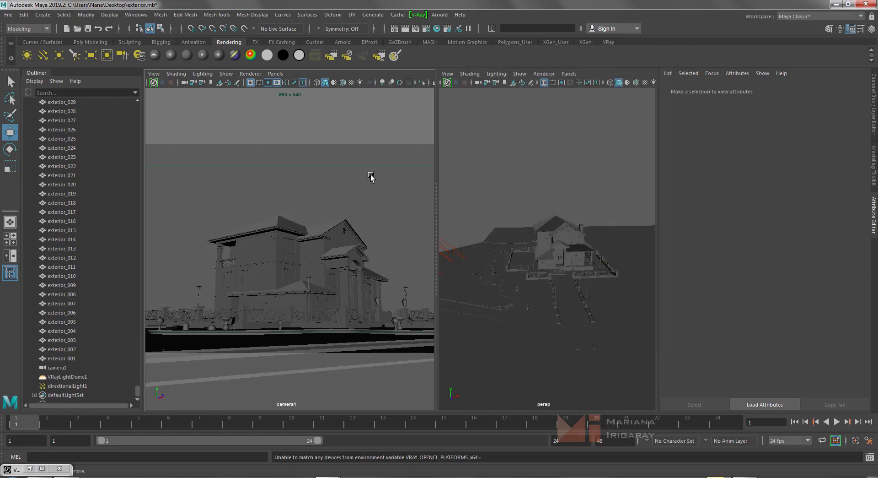
Render camera1 with V-Ray and minimize the frame buffer once finished.
click(405, 28)
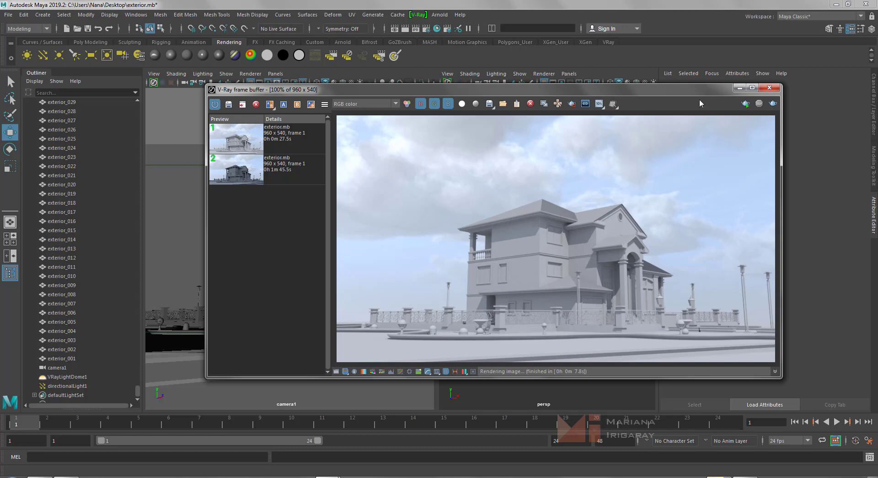
click(738, 88)
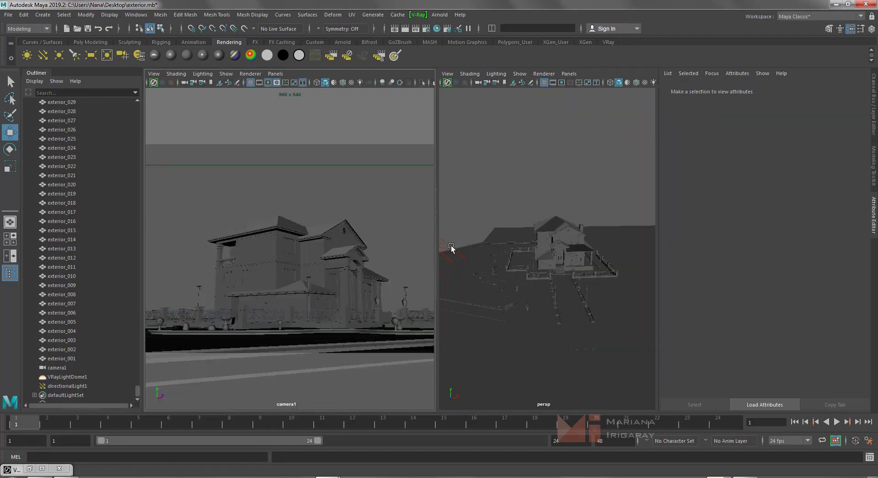
Tint directionalLight1 a faint warm white, HSV 49.202 / 0.059 / 1.000.
click(449, 246)
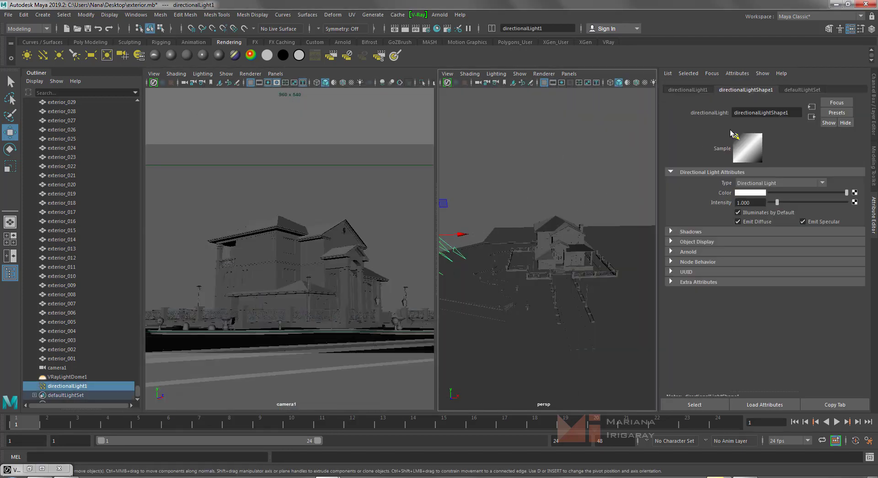
click(751, 192)
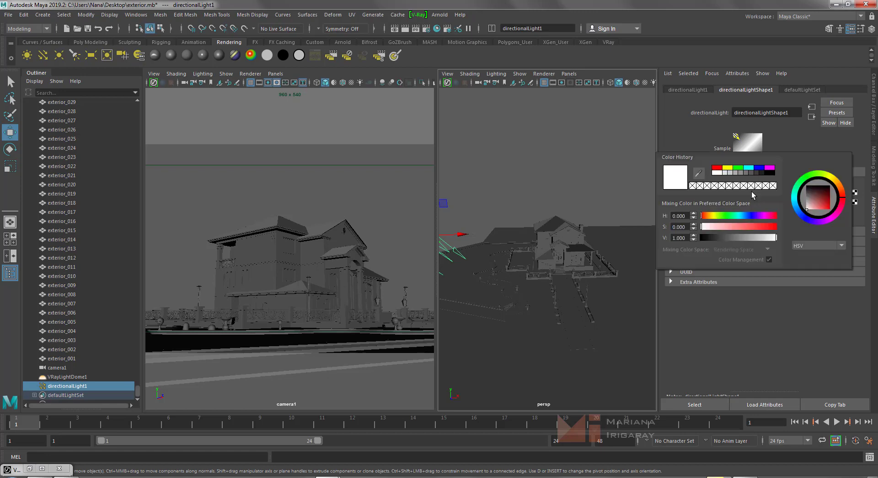
click(834, 185)
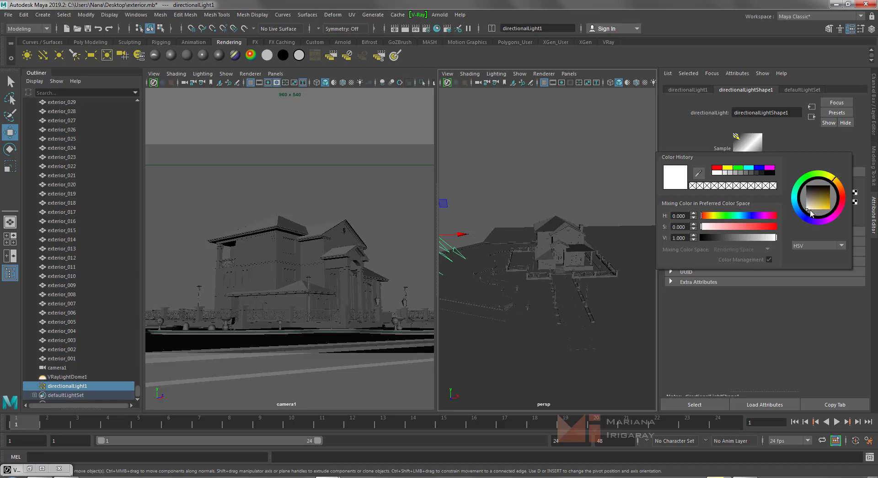
drag(807, 211, 810, 213)
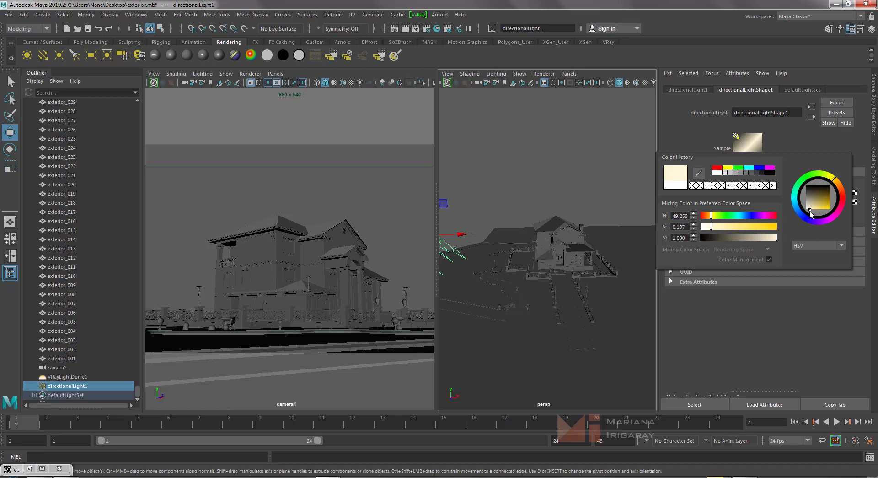
drag(811, 213, 808, 215)
click(677, 137)
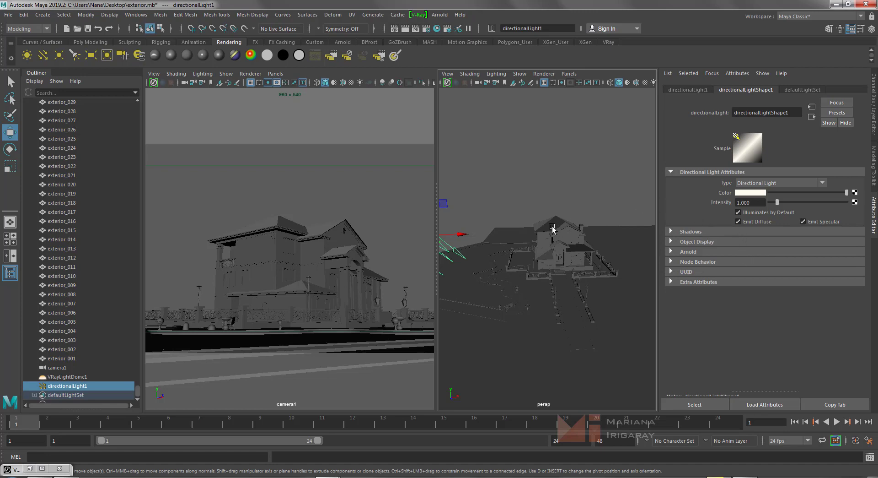
Orbit the persp view around the sun light, then re-render camera1 in V-Ray.
alt+drag(478, 188, 494, 202)
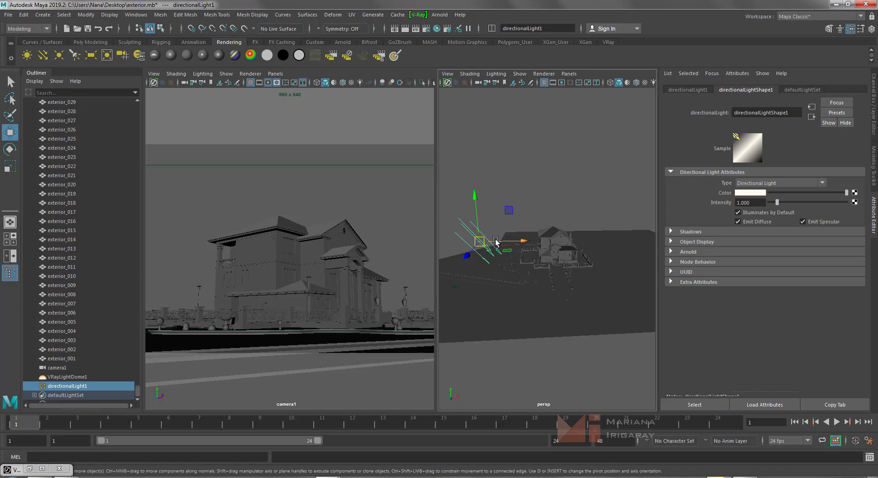
key(e)
mouse_move(549, 291)
alt+mouse_down()
mouse_move(613, 268)
mouse_move(600, 290)
alt+mouse_up()
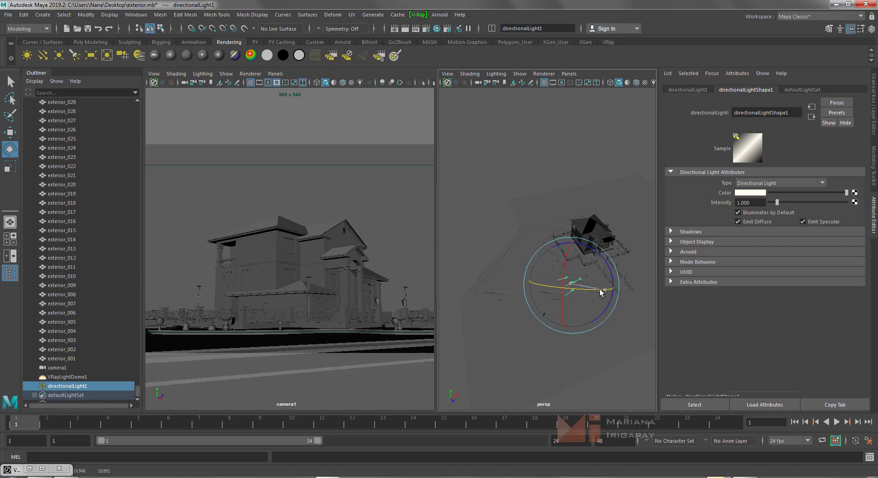
alt+drag(589, 234, 564, 267)
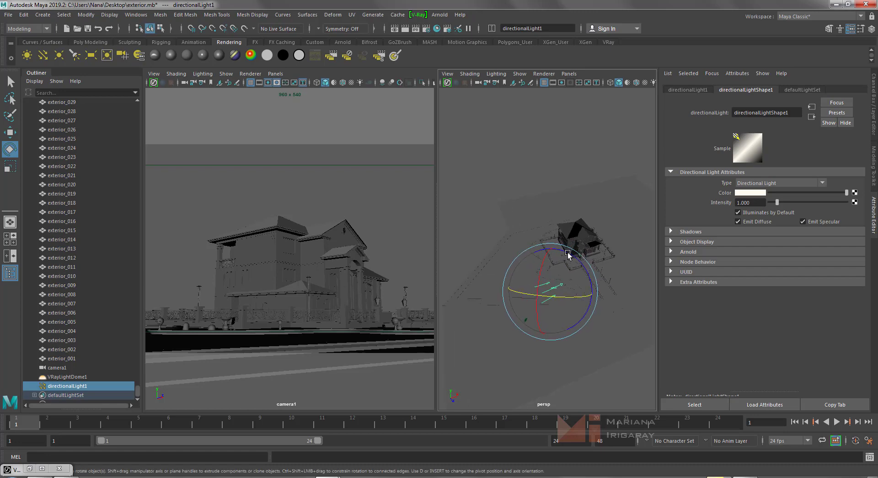
middle_click(404, 193)
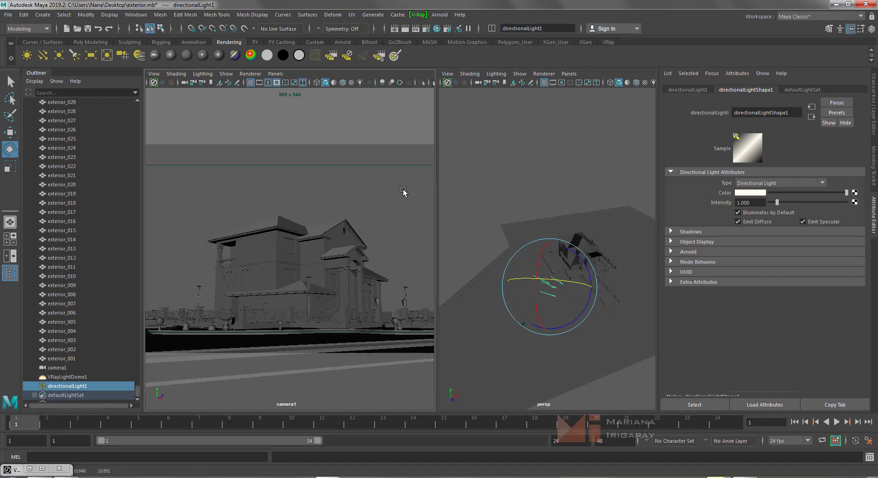
click(405, 31)
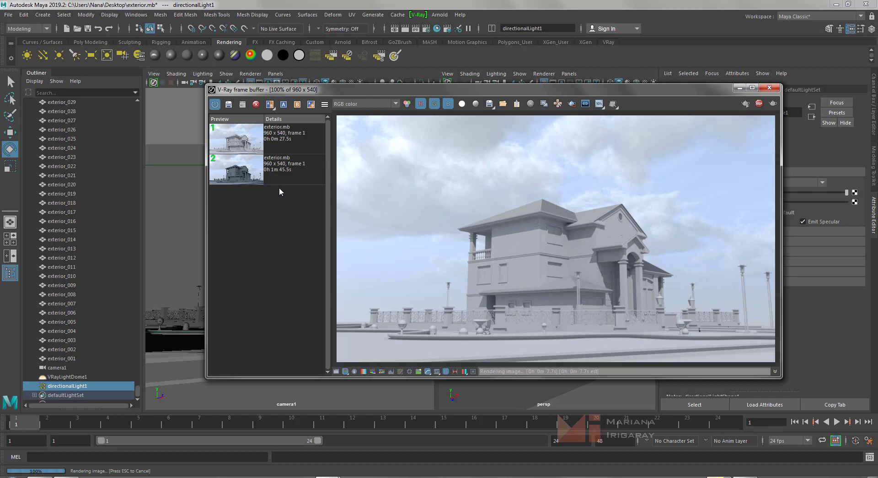
Set stored render 2 as comparison A and render 1 as comparison B.
click(277, 171)
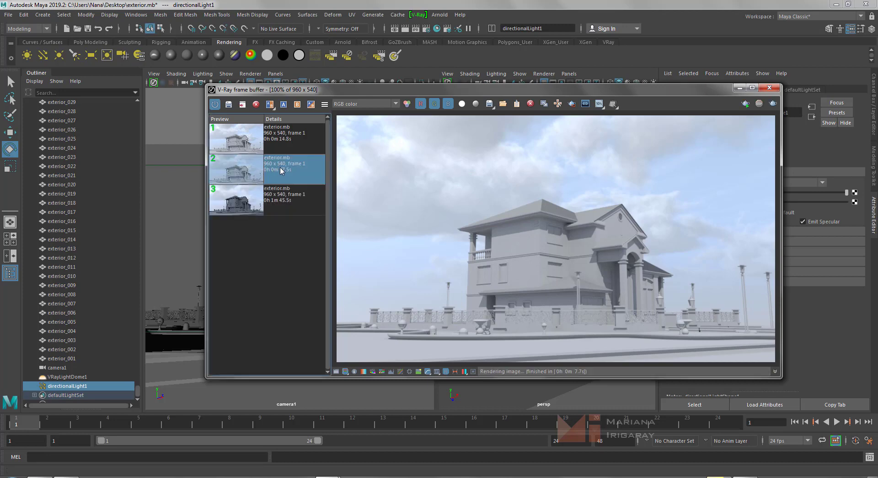
click(284, 104)
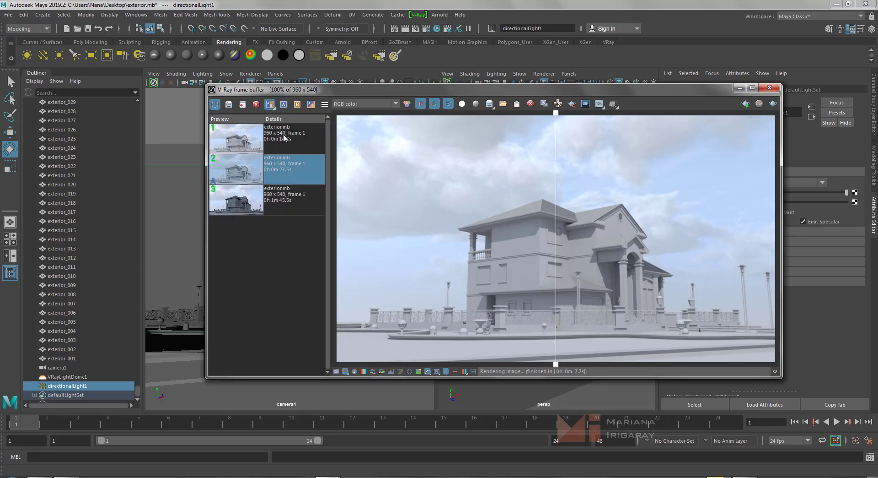
click(284, 136)
click(297, 107)
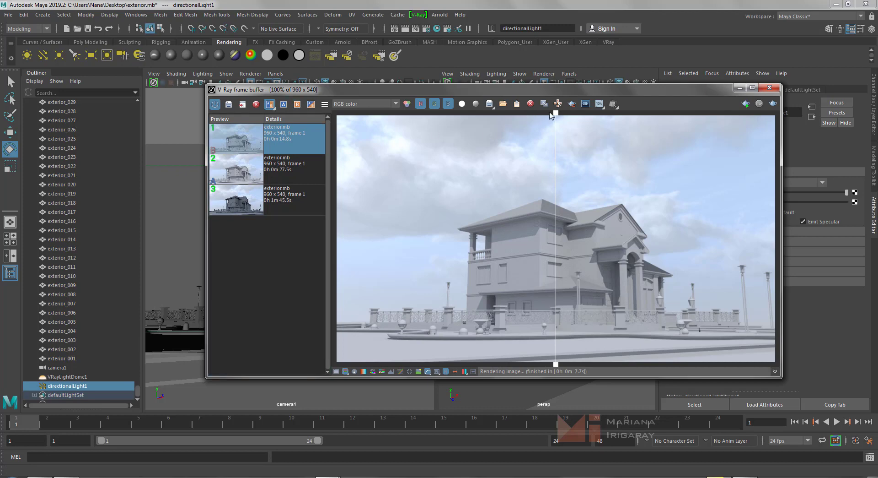
Slide the compare divide across the house and move the frame buffer lower.
drag(558, 118, 591, 130)
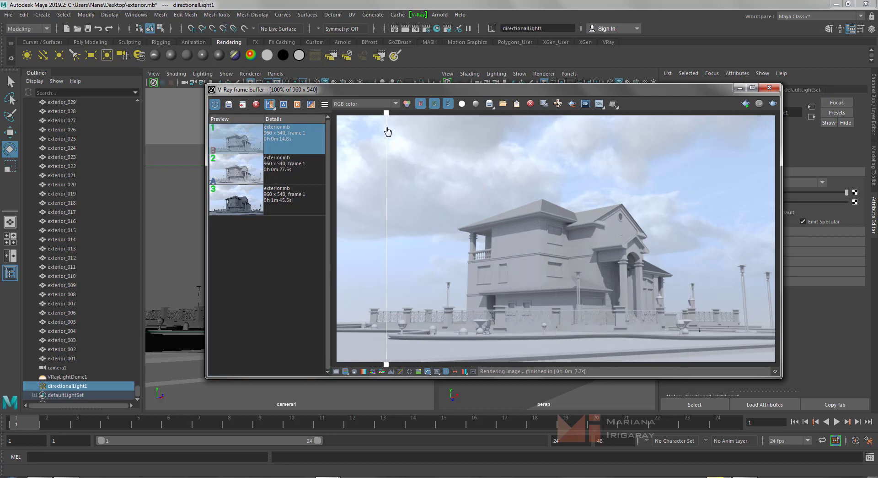
drag(591, 131, 463, 137)
mouse_move(526, 141)
mouse_down()
mouse_move(761, 147)
mouse_move(584, 161)
mouse_move(386, 160)
mouse_move(747, 169)
mouse_move(435, 162)
mouse_move(726, 182)
mouse_move(387, 158)
mouse_up()
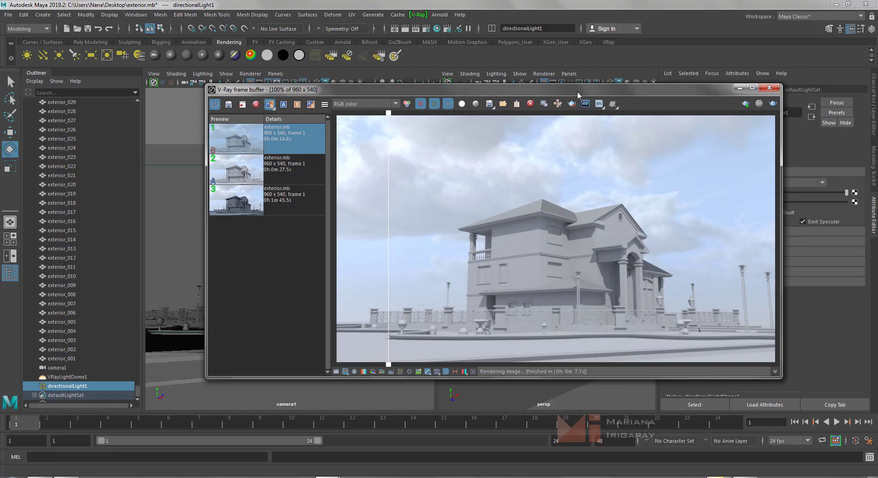
drag(577, 89, 570, 379)
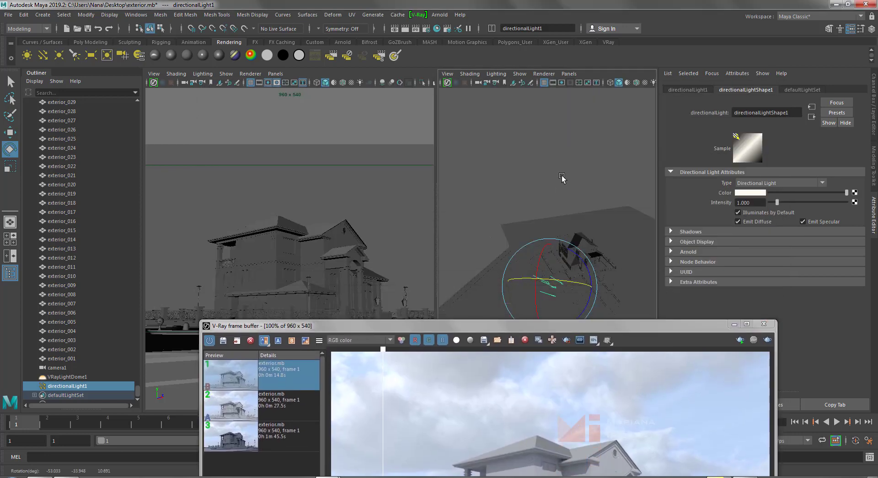
Rotate directionalLight1 and tint it peach, hue 36.227 and saturation 0.137.
middle_drag(562, 178, 563, 178)
click(562, 180)
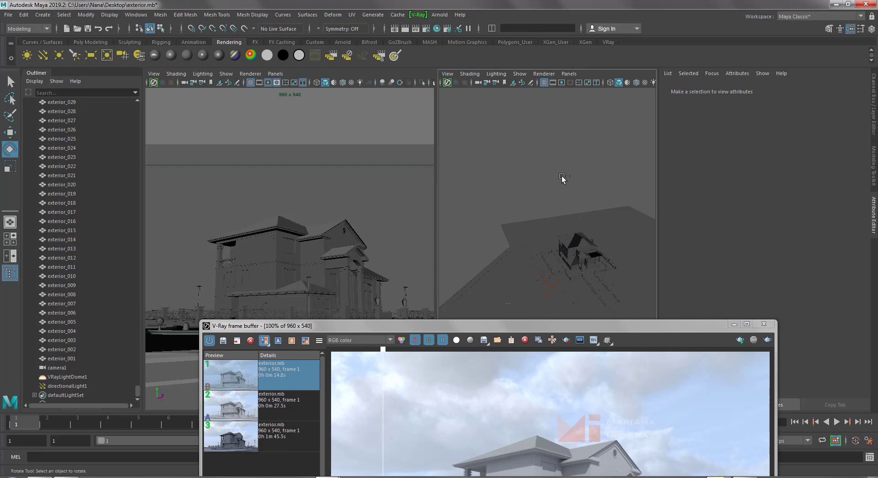
click(550, 287)
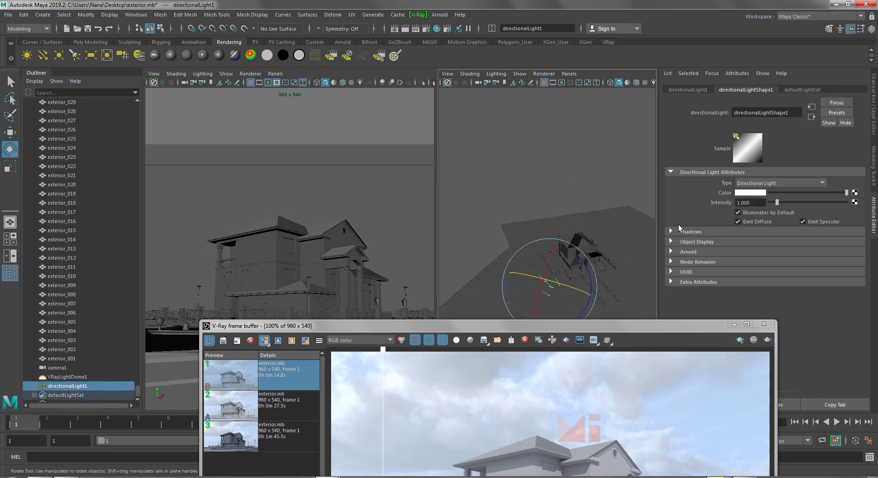
click(759, 192)
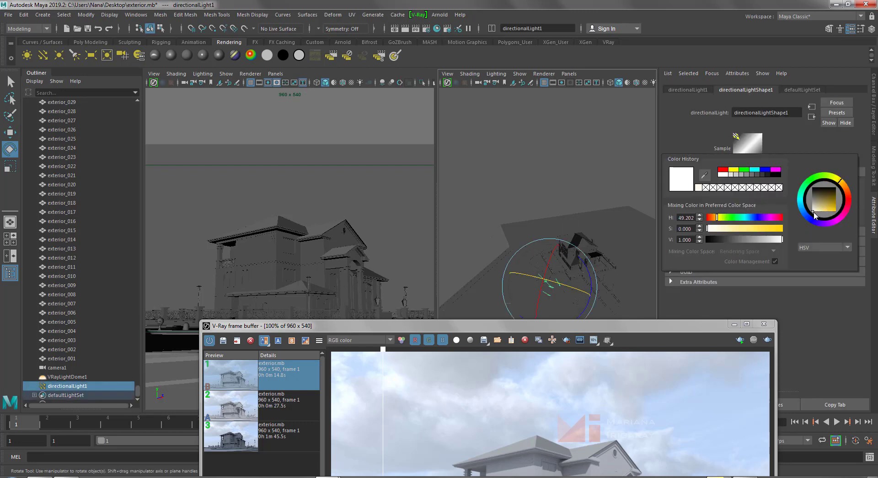
drag(817, 214, 818, 215)
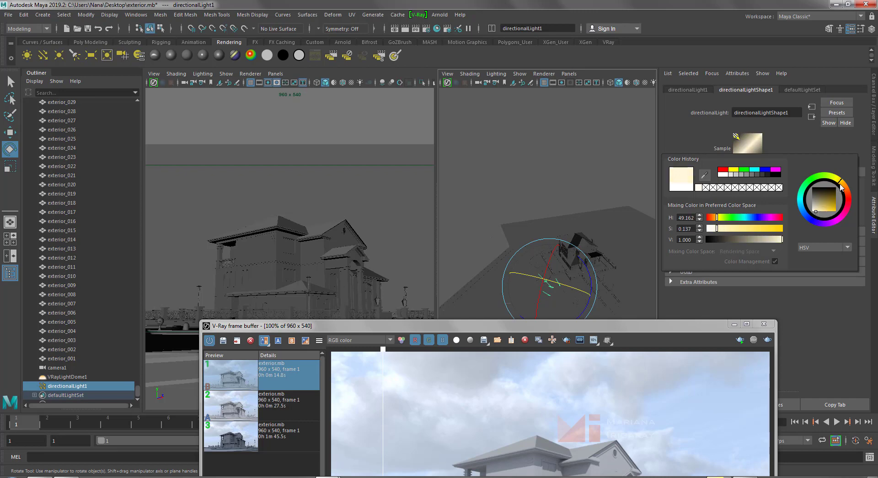
drag(840, 185, 843, 188)
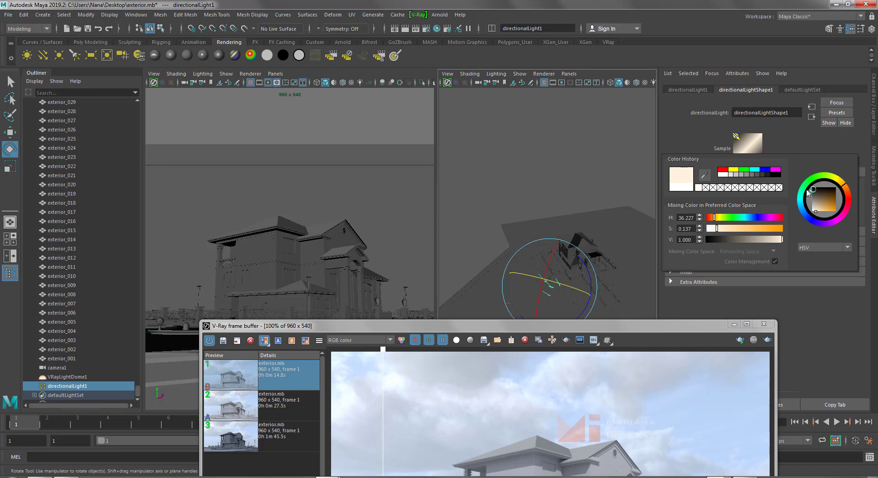
mouse_move(585, 325)
mouse_down()
mouse_move(565, 114)
mouse_move(571, 102)
mouse_up()
Turn off the A/B comparison in the V-Ray frame buffer.
click(260, 185)
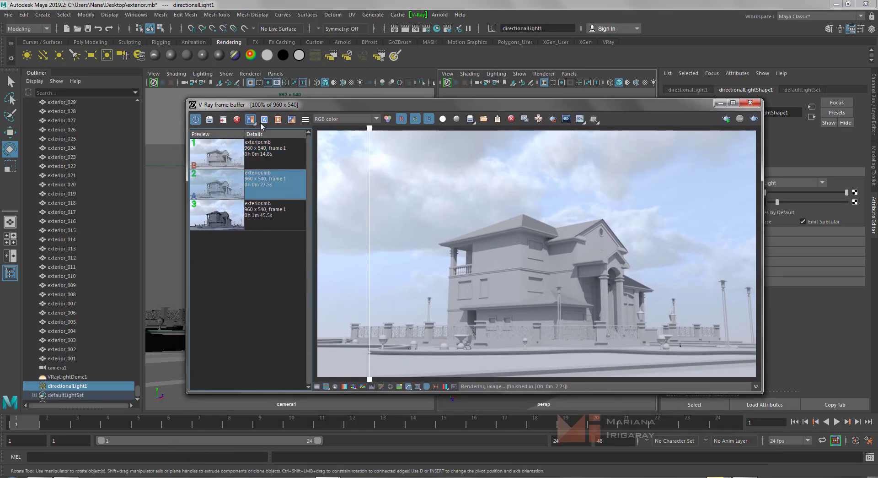
click(278, 119)
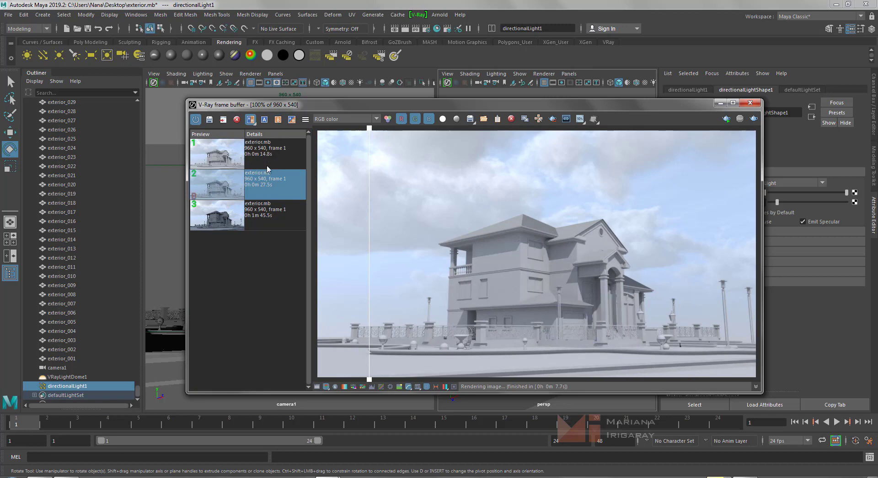
click(278, 119)
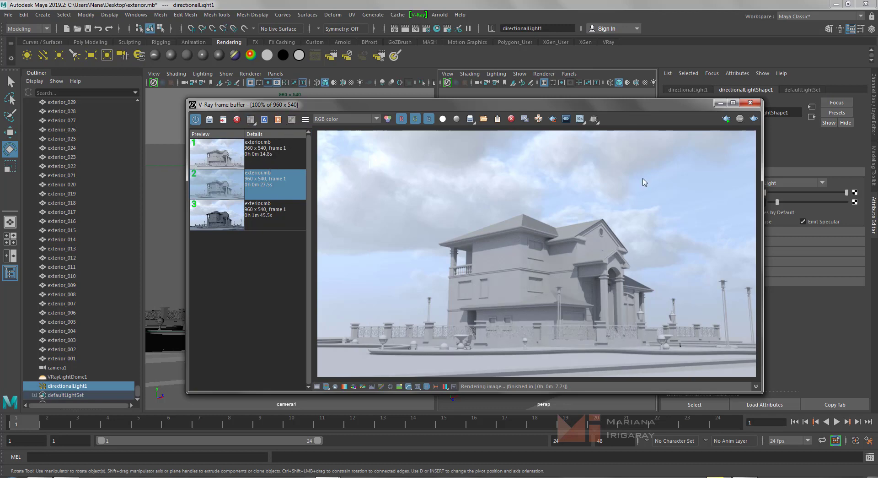
Render the scene with the peach-tinted sunlight in the V-Ray frame buffer.
click(753, 120)
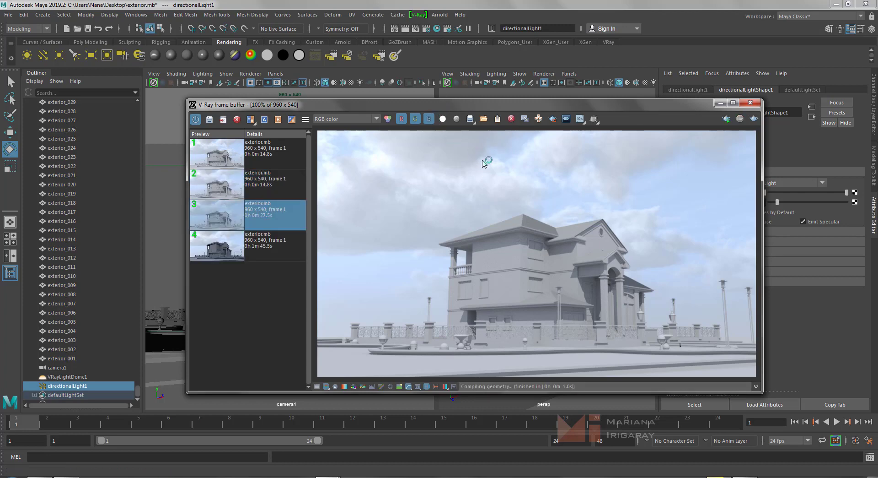
drag(300, 107, 324, 135)
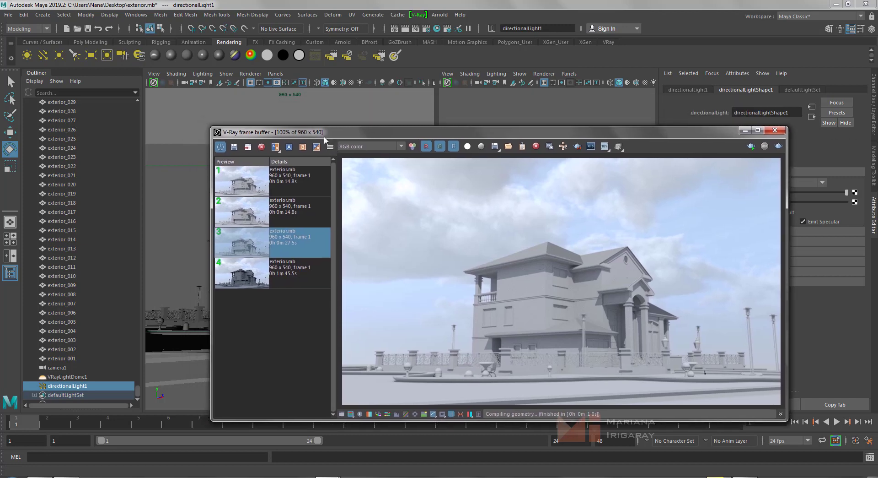
click(295, 185)
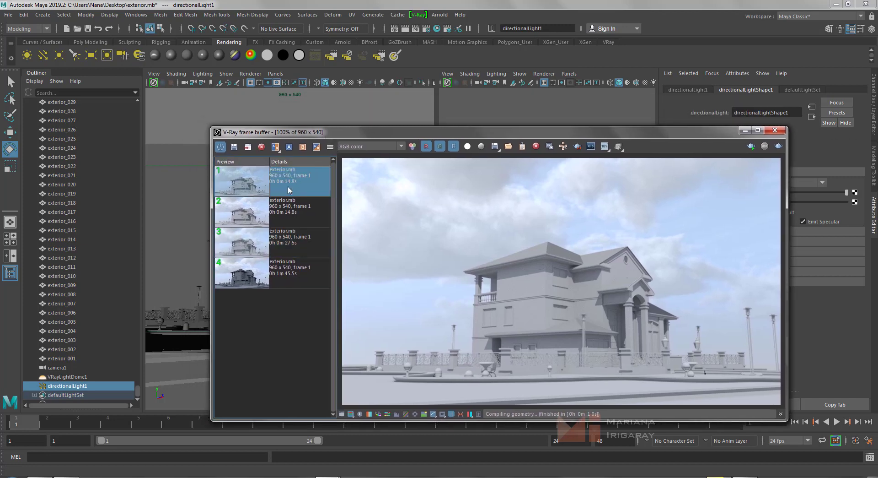
Delete and undo-restore directionalLight1, deselect it, and render a fifth image.
key(Delete)
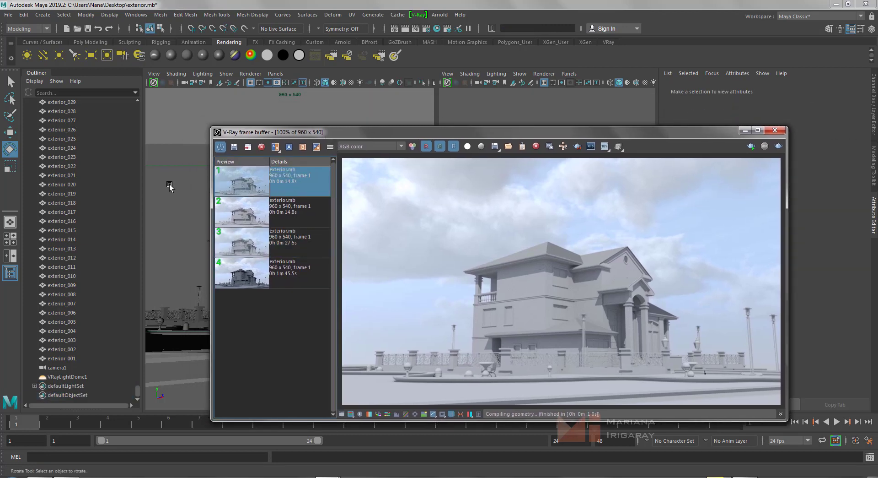
key(ctrl+z)
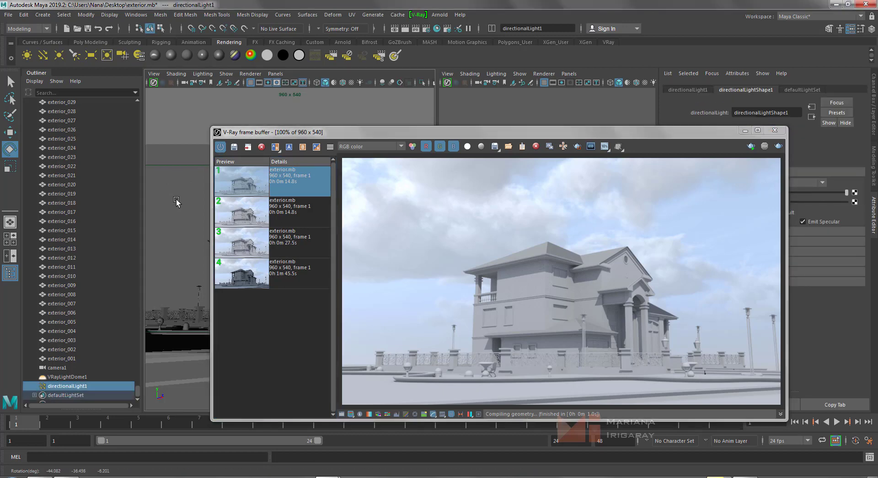
click(176, 202)
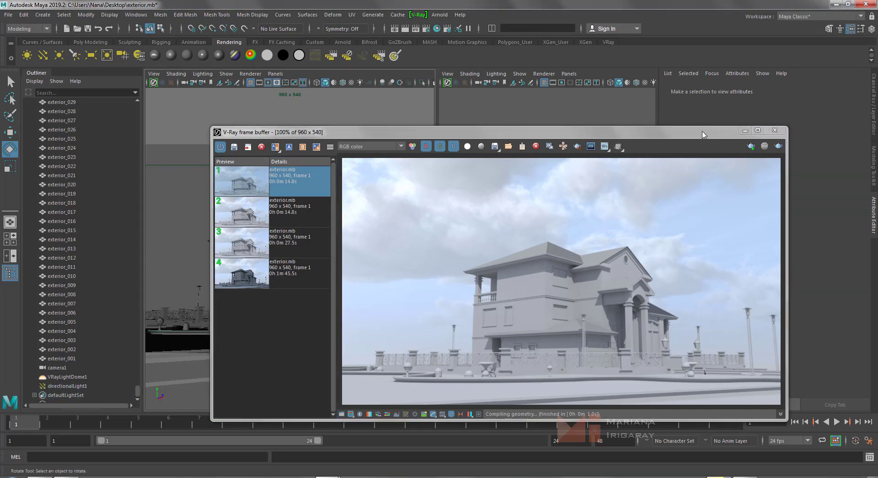
click(779, 146)
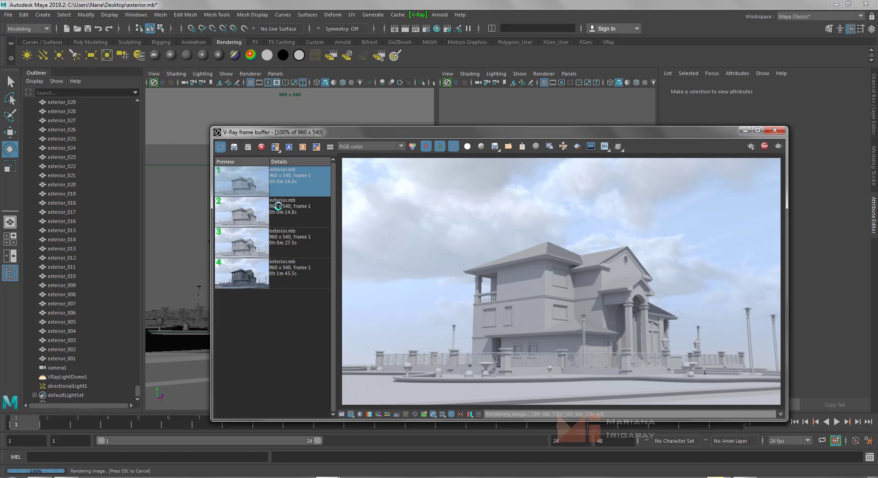
click(285, 177)
click(276, 215)
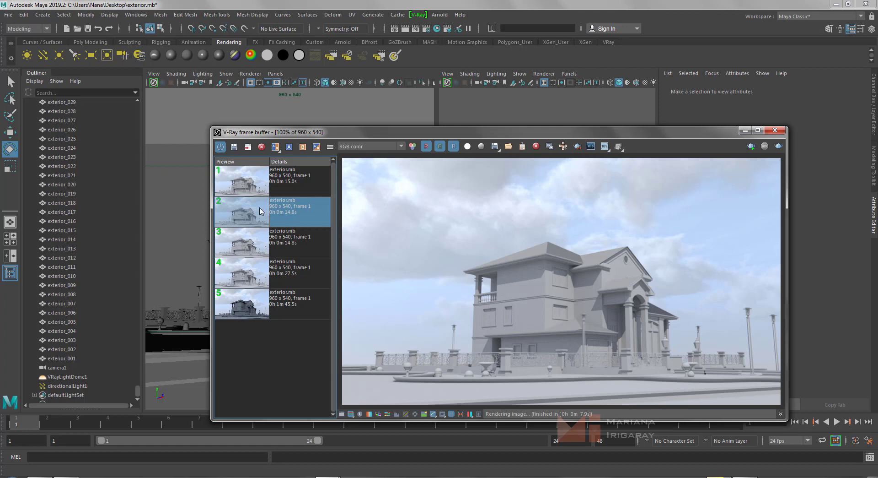
click(277, 237)
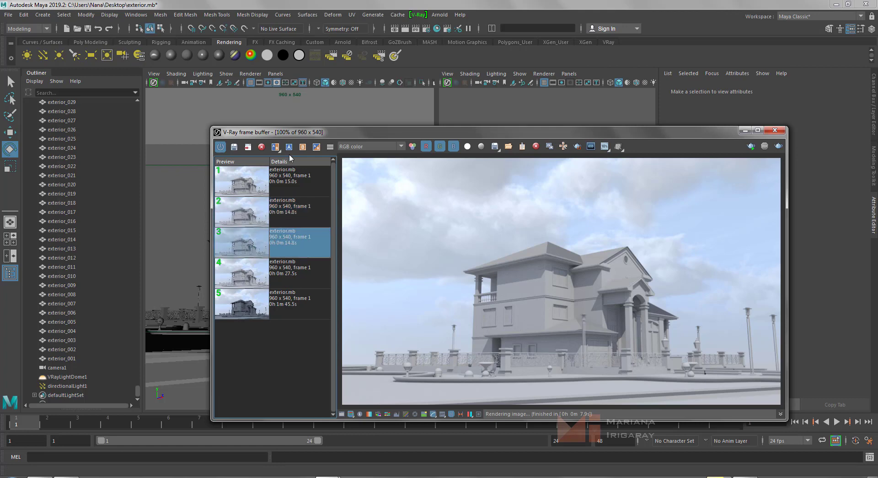
click(288, 180)
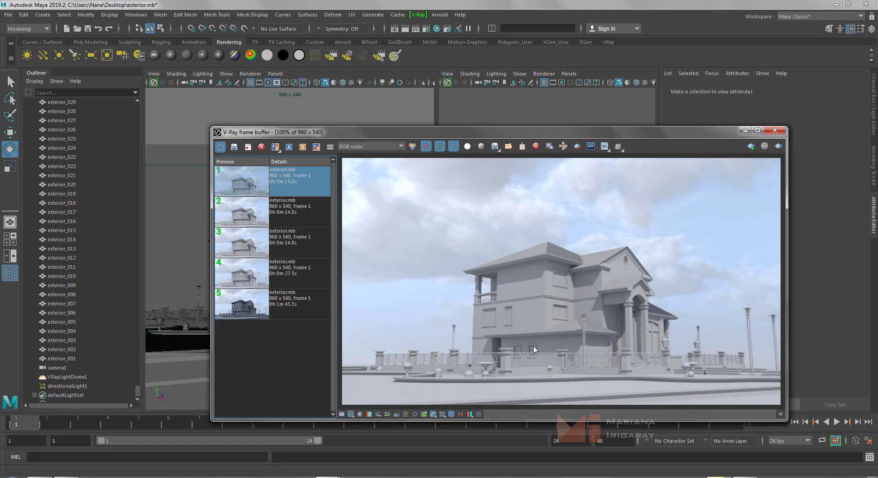
click(288, 235)
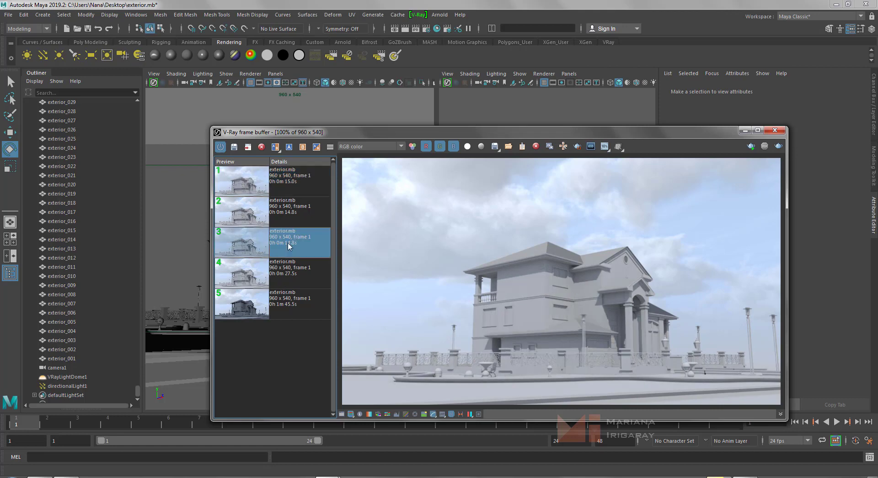
click(299, 171)
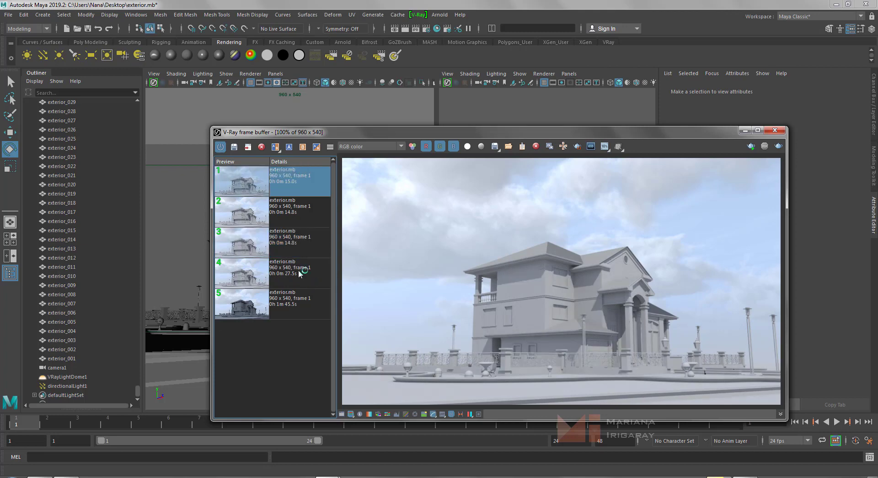
click(284, 265)
click(288, 146)
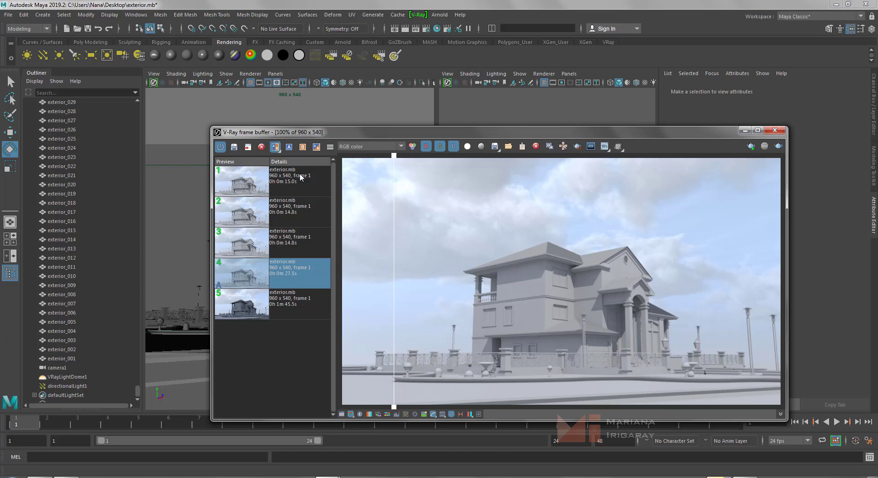
click(303, 147)
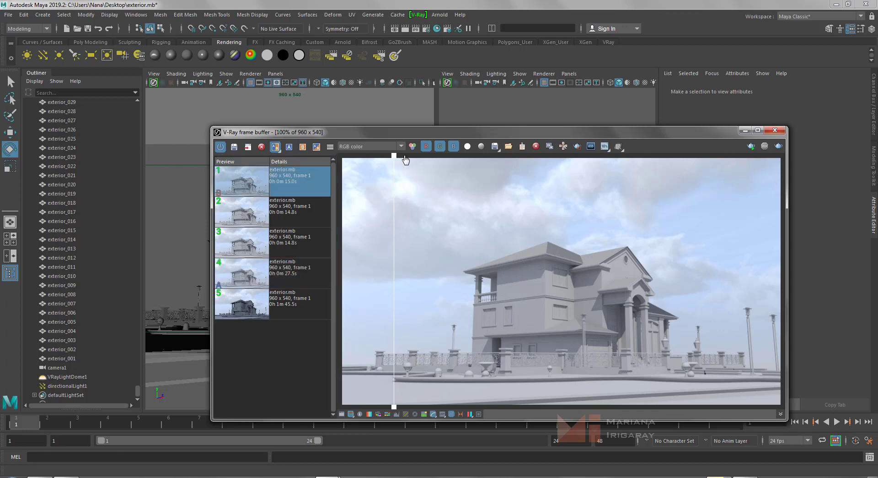
mouse_move(394, 160)
mouse_down()
mouse_move(621, 178)
mouse_move(476, 210)
mouse_move(599, 208)
mouse_move(531, 202)
mouse_move(487, 208)
mouse_move(663, 204)
mouse_move(431, 206)
mouse_move(698, 216)
mouse_move(400, 202)
mouse_move(755, 222)
mouse_move(423, 196)
mouse_move(693, 224)
mouse_move(387, 198)
mouse_move(480, 220)
mouse_move(717, 243)
mouse_move(394, 220)
mouse_up()
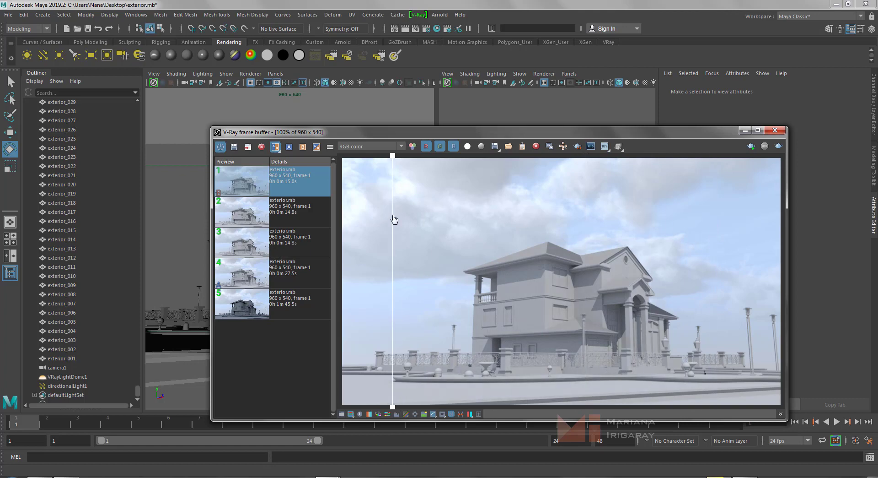
click(270, 285)
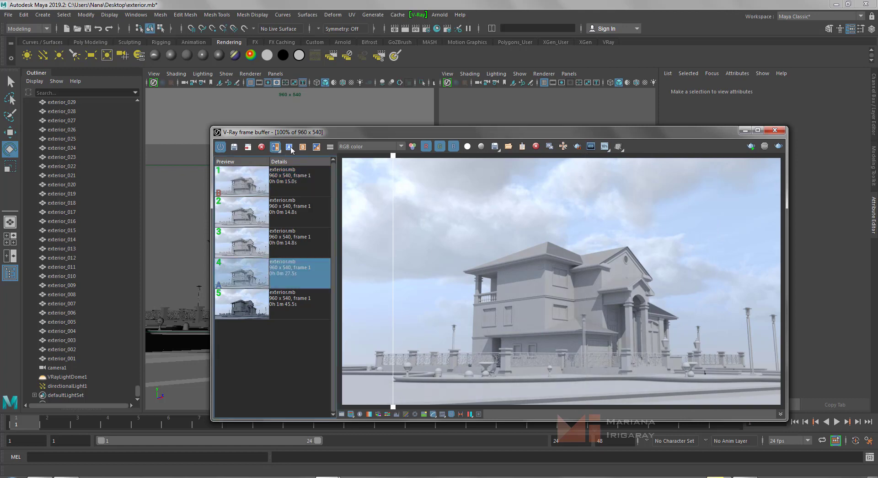
click(276, 147)
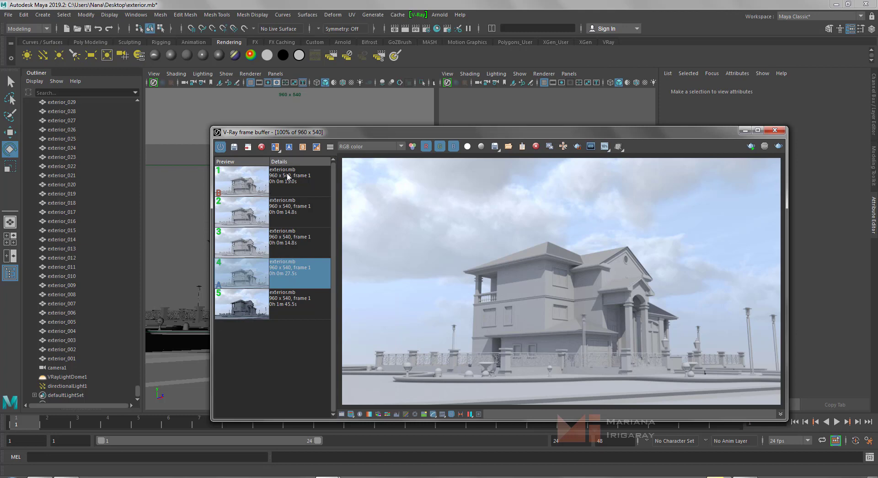
click(291, 193)
click(290, 276)
click(293, 183)
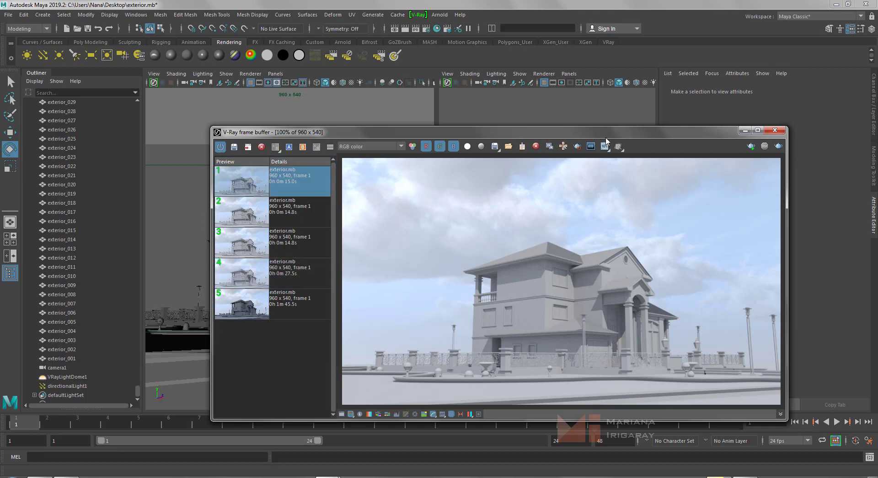
drag(575, 133, 515, 92)
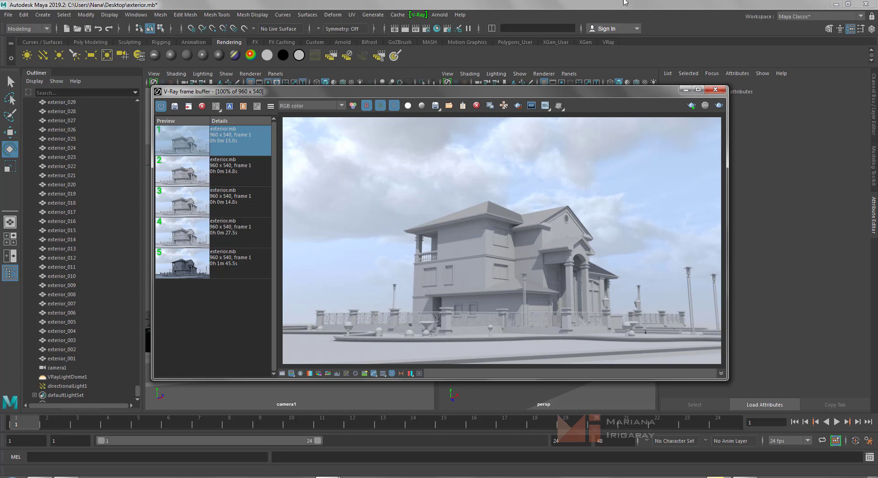
click(429, 29)
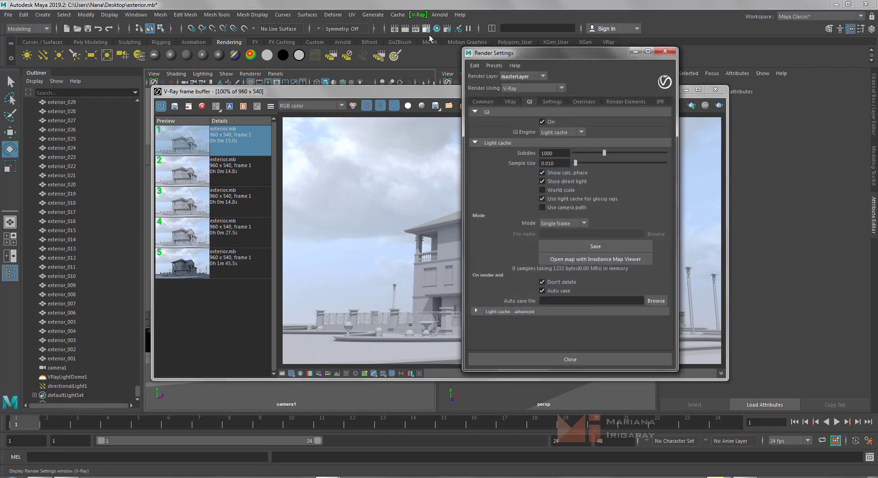
drag(544, 57, 691, 55)
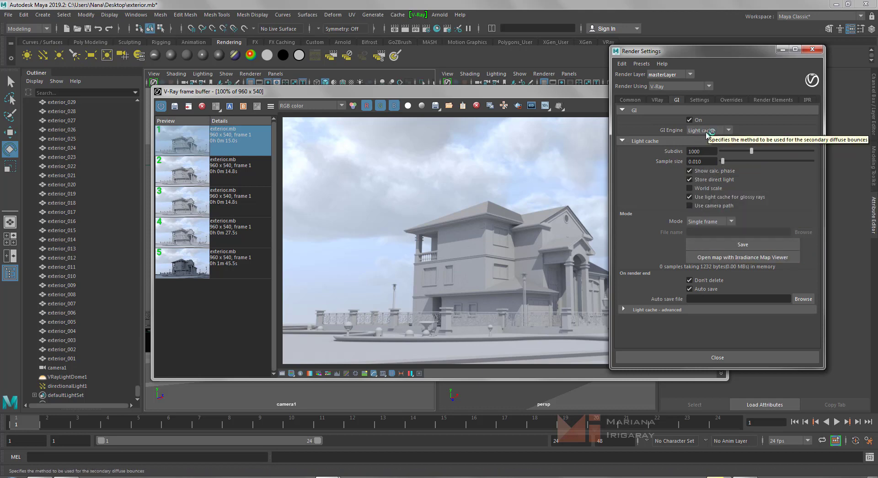
click(707, 132)
click(702, 149)
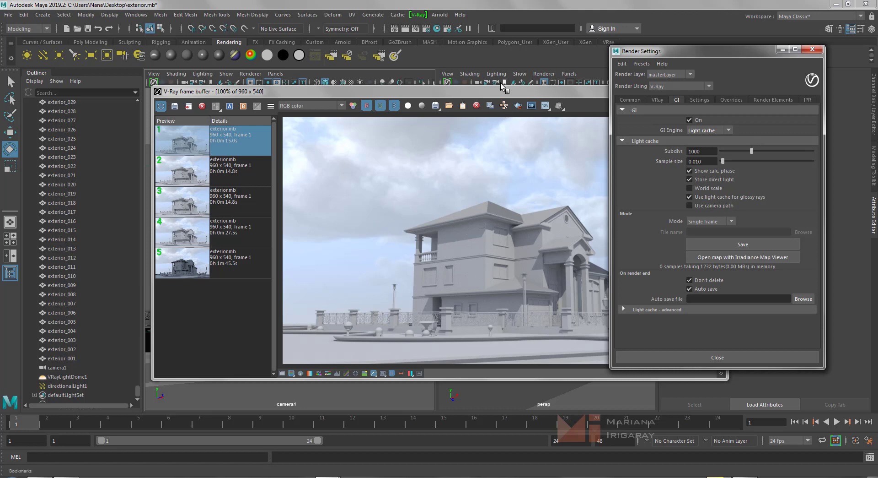
drag(503, 91, 450, 77)
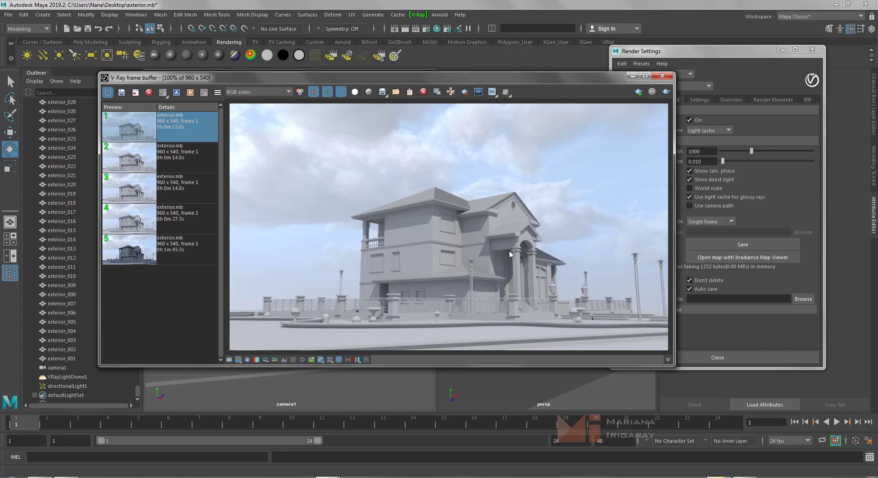
click(691, 50)
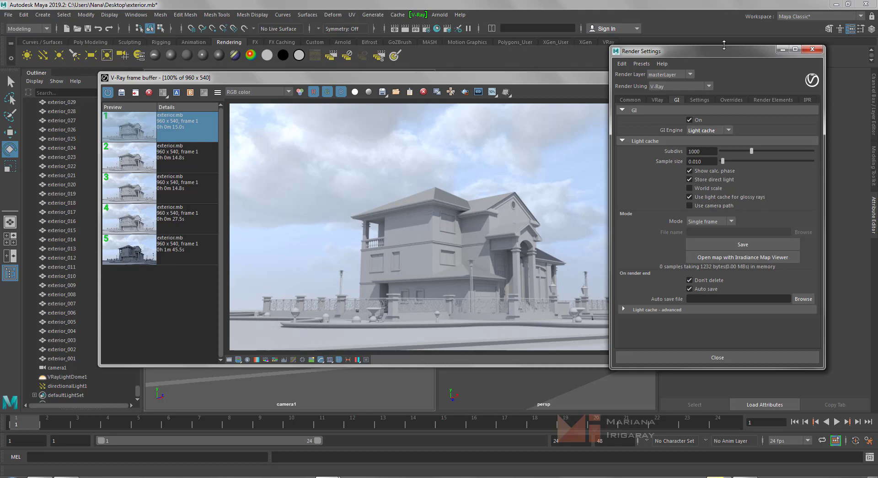
Close Render Settings and select directionalLight1, keeping the frame buffer in view.
click(814, 54)
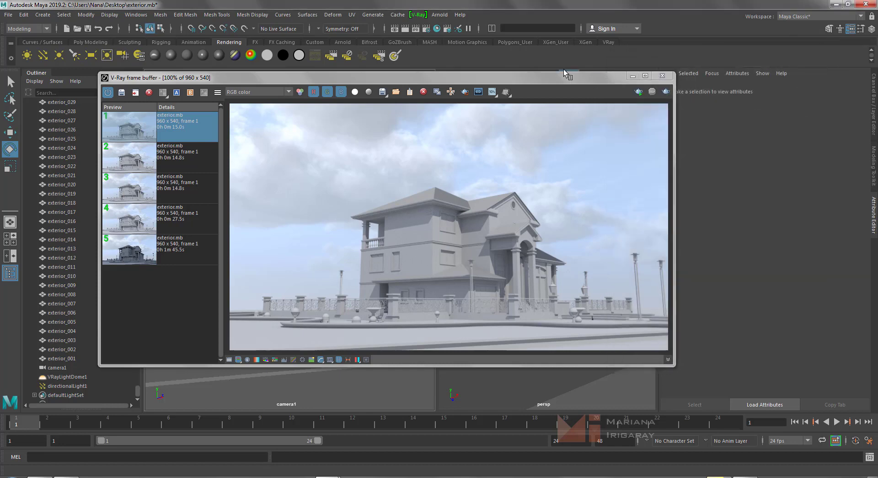
drag(512, 77, 282, 69)
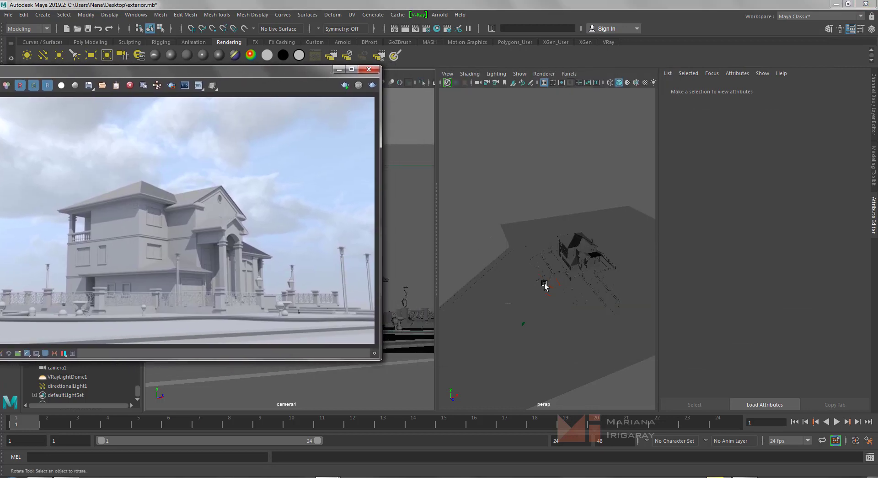
click(544, 283)
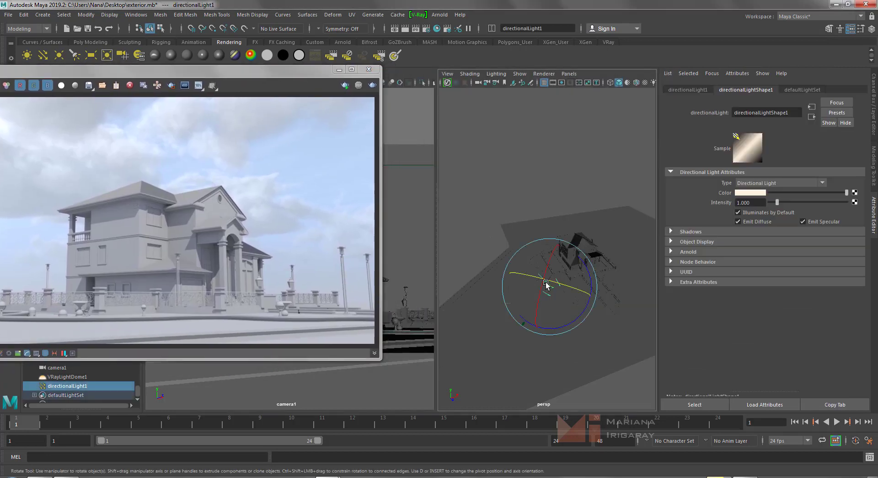
click(218, 85)
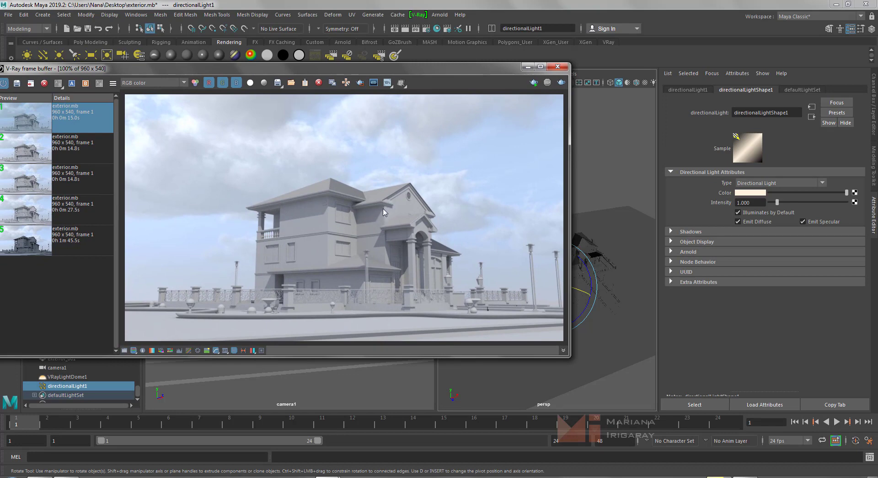
Expand the light's Shadows section down to Raytrace Shadow Attributes' Light Angle (0.000).
click(672, 231)
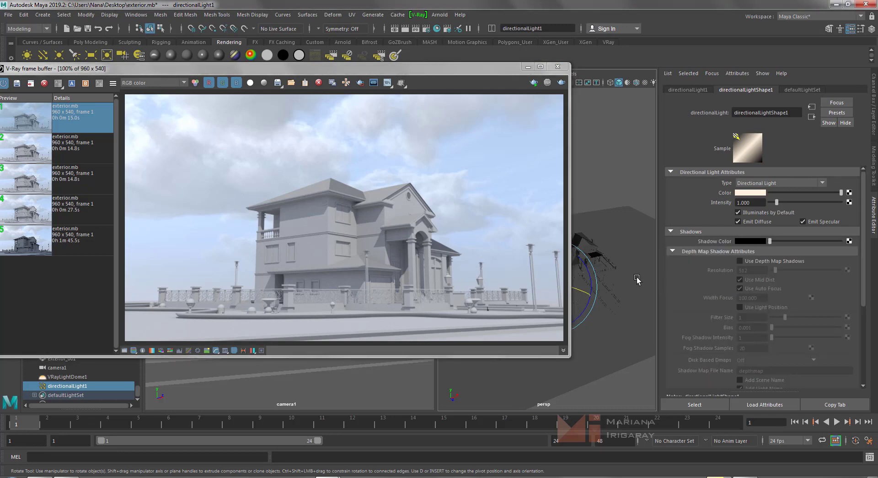
scroll(687, 286, down, 2)
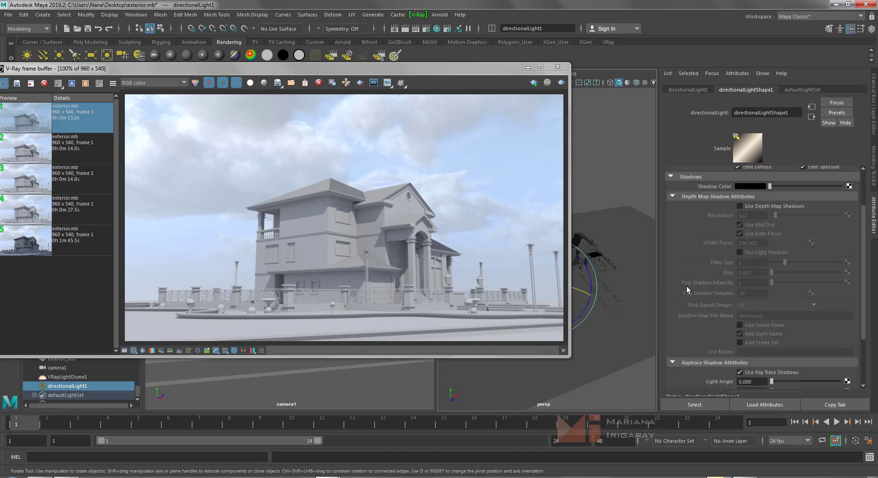
scroll(687, 287, down, 2)
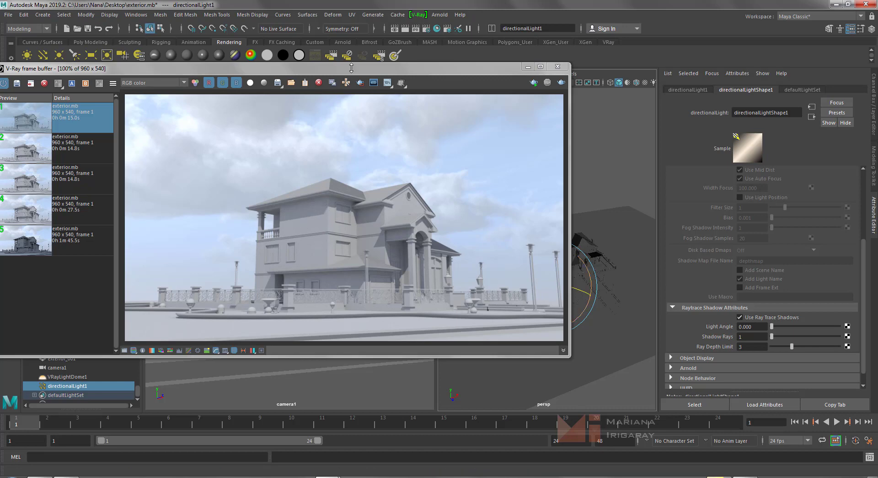
drag(353, 68, 382, 63)
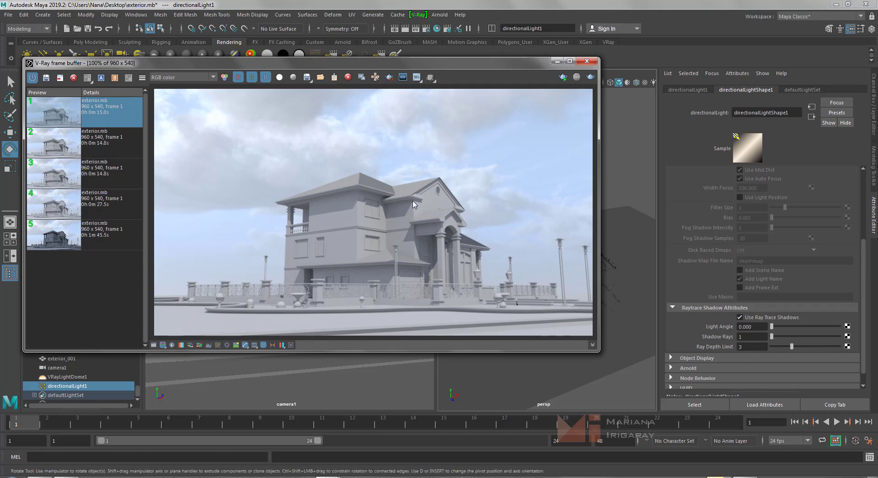
click(756, 326)
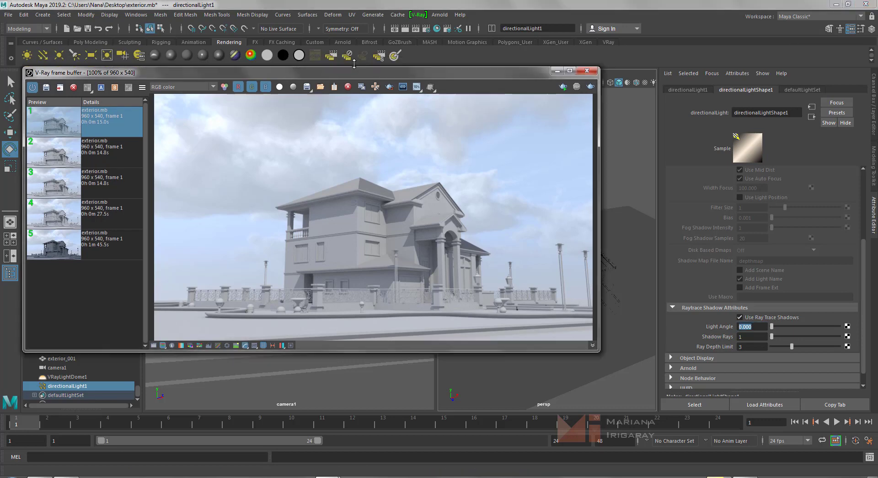
mouse_move(403, 64)
mouse_down()
mouse_move(292, 67)
mouse_move(239, 56)
mouse_up()
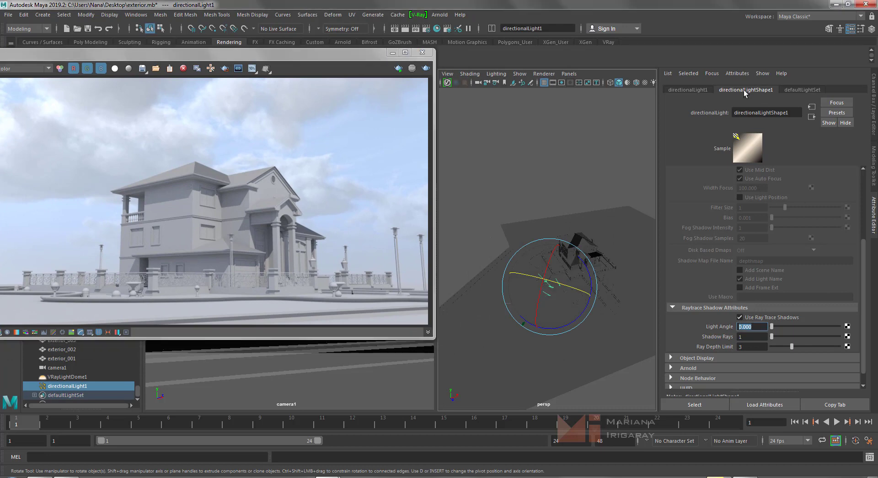
drag(349, 62, 571, 71)
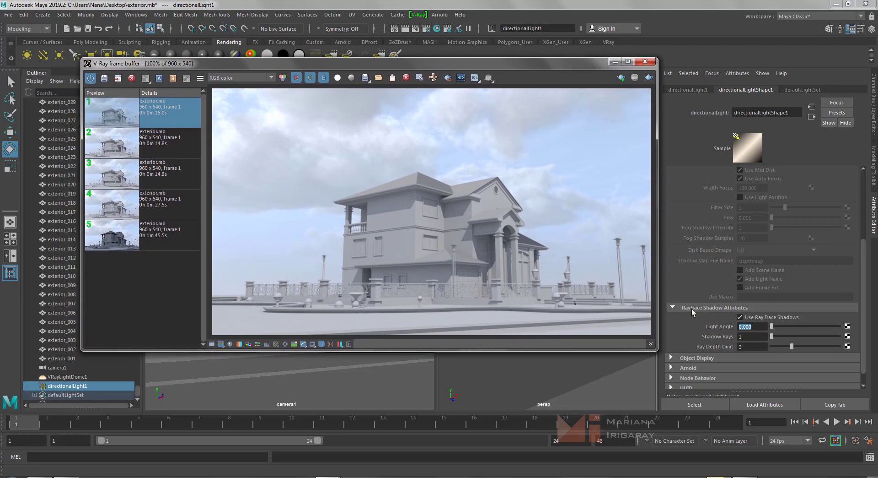
Collapse and re-expand the Shadows section and scroll back to the Light Angle field.
scroll(726, 308, up, 3)
scroll(726, 307, up, 2)
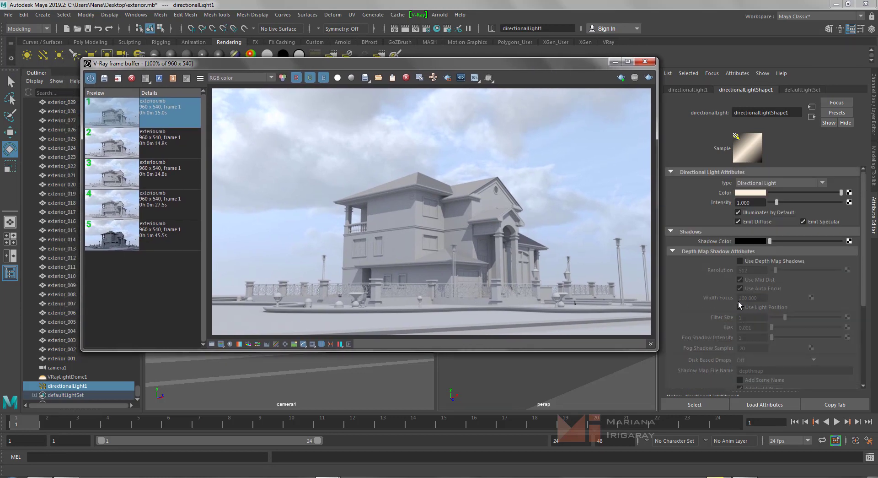
click(691, 230)
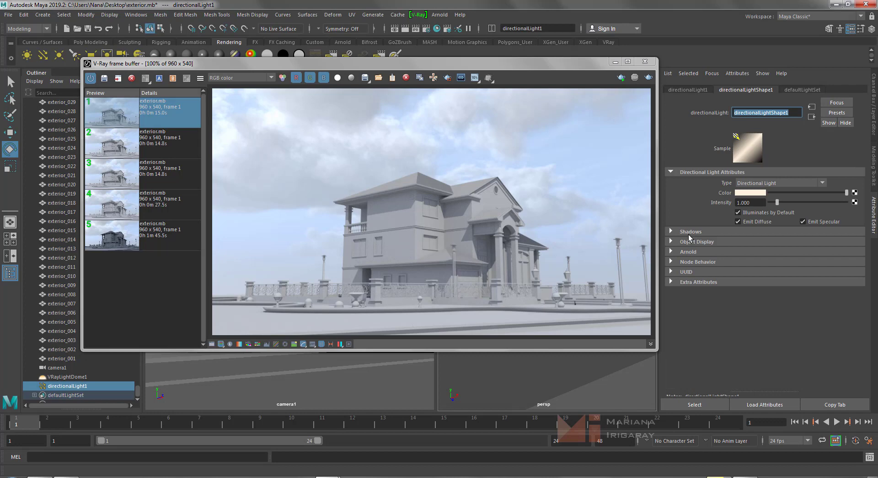
click(688, 234)
scroll(762, 299, down, 5)
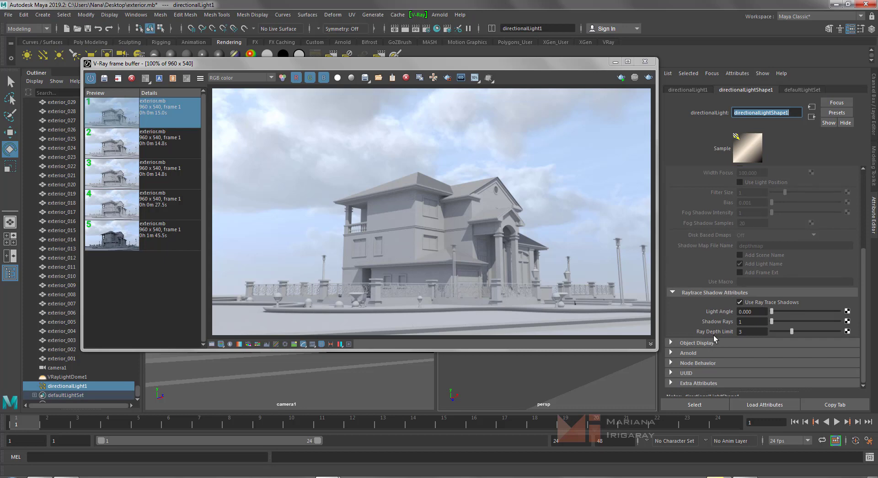
scroll(754, 237, up, 3)
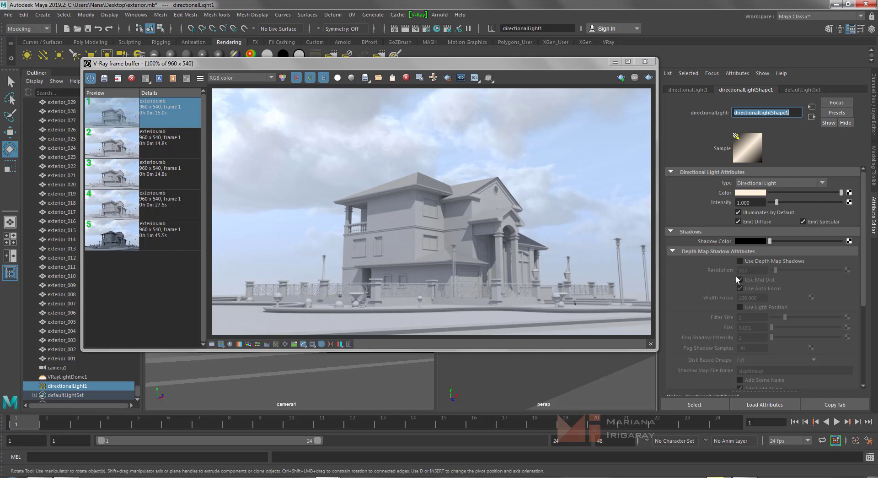
scroll(761, 309, down, 5)
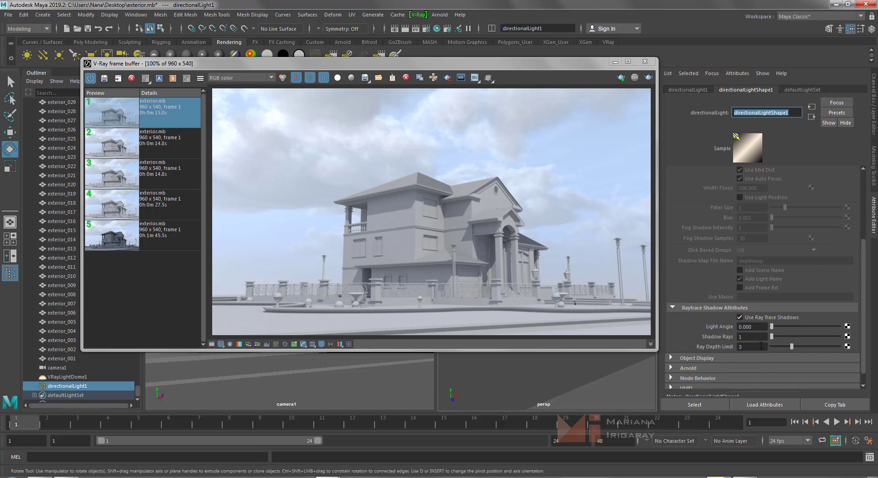
scroll(765, 300, up, 1)
scroll(766, 300, up, 2)
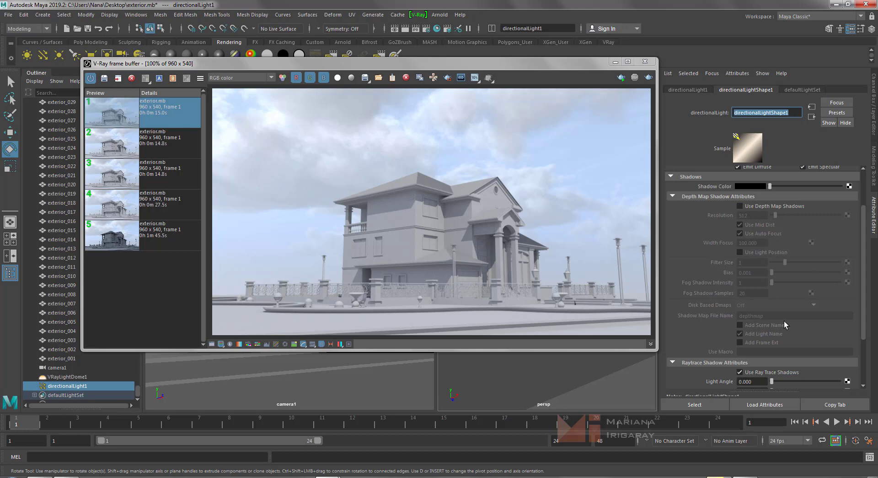
scroll(782, 321, down, 3)
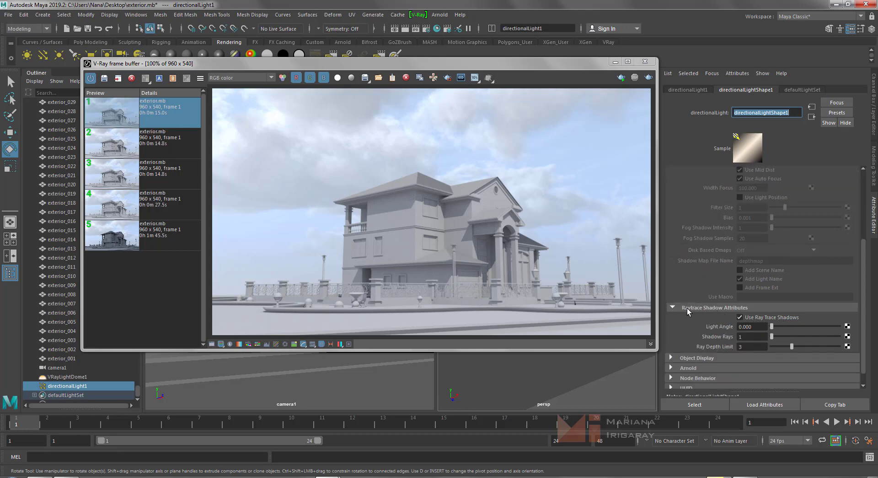
Set the directional light's Light Angle to 0.3 and start a new V-Ray render.
click(760, 327)
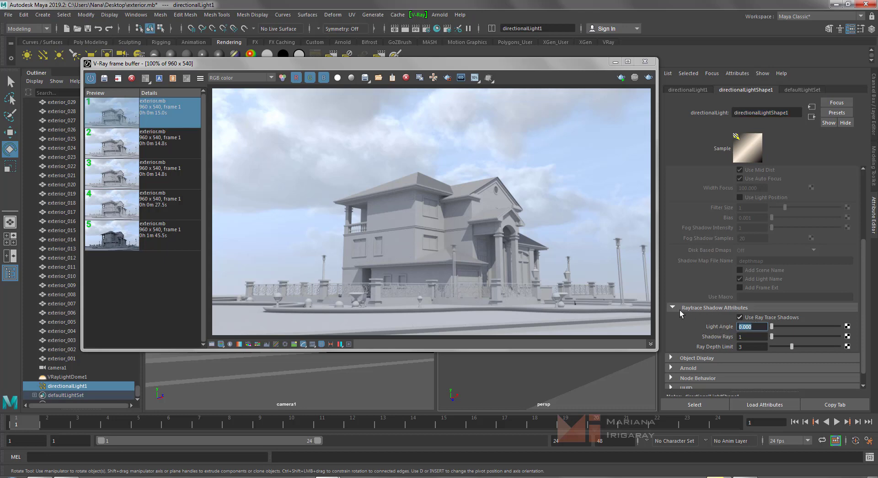
text(0.3)
key(Return)
click(648, 77)
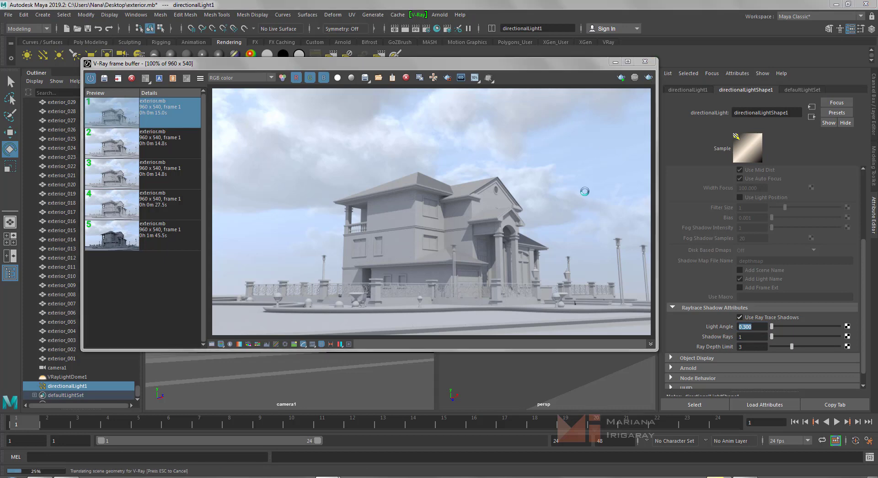
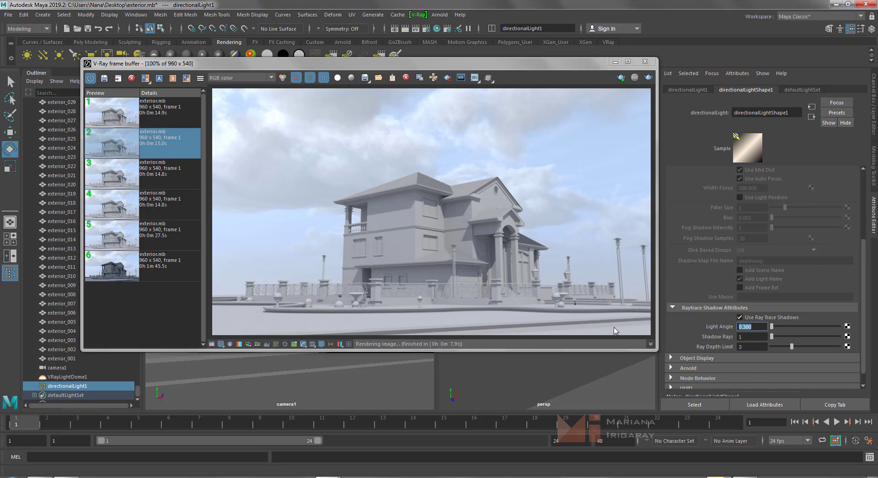
Set the directional light's Light Angle to 3 and run a test render.
text(3)
key(Return)
click(649, 77)
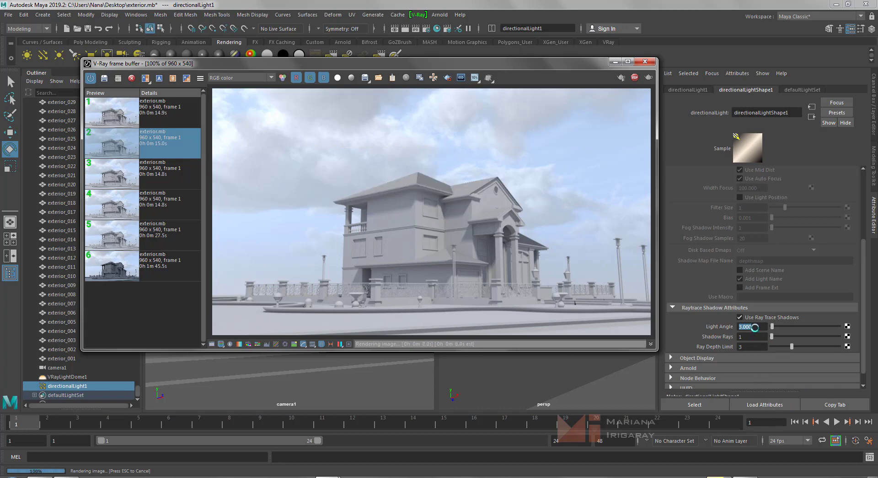
Change the Light Angle to 0.5 with 2 shadow rays and re-render to compare.
text(0.5)
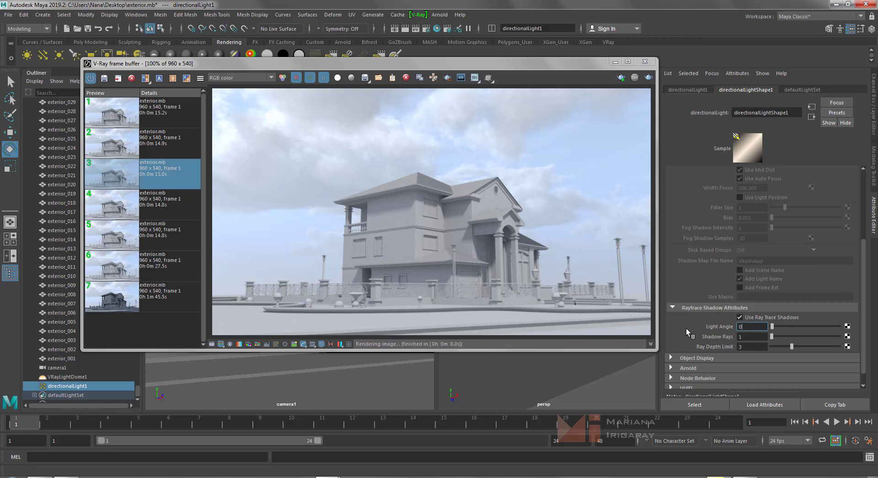
key(Return)
click(745, 336)
text(2)
key(Return)
click(648, 77)
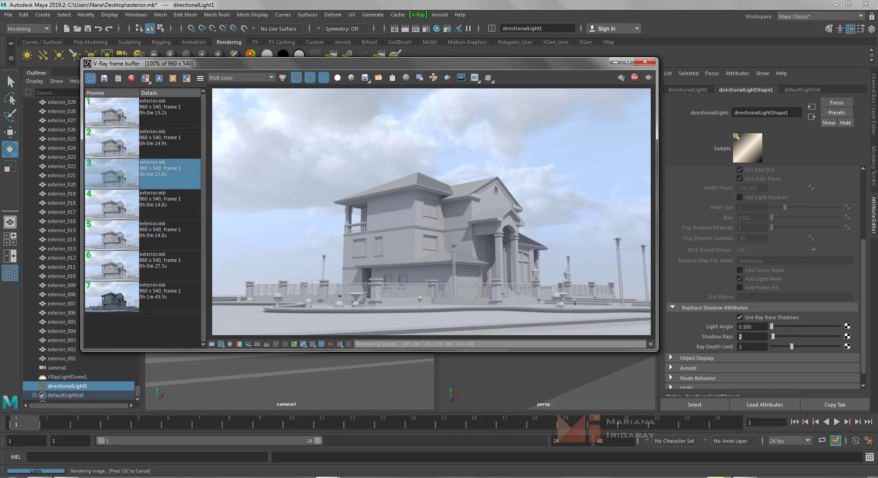
Assign a new VRay Mtl to the house walls mesh exterior_2442.
click(616, 63)
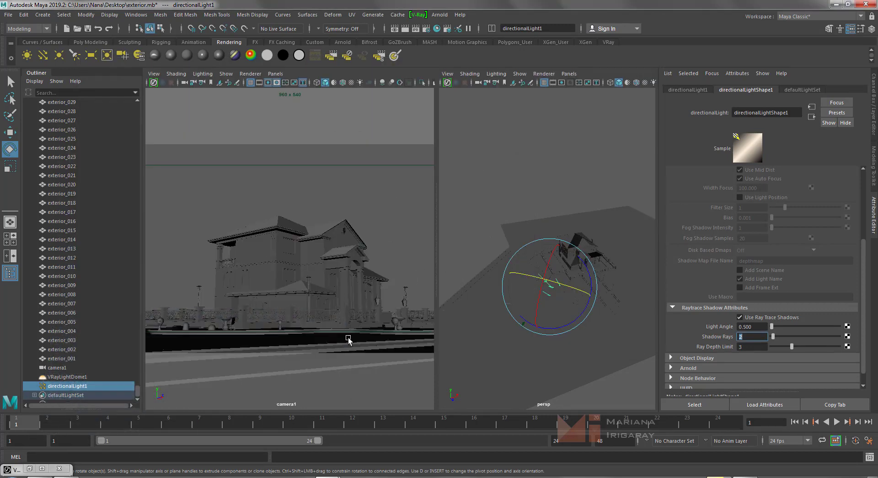
click(267, 247)
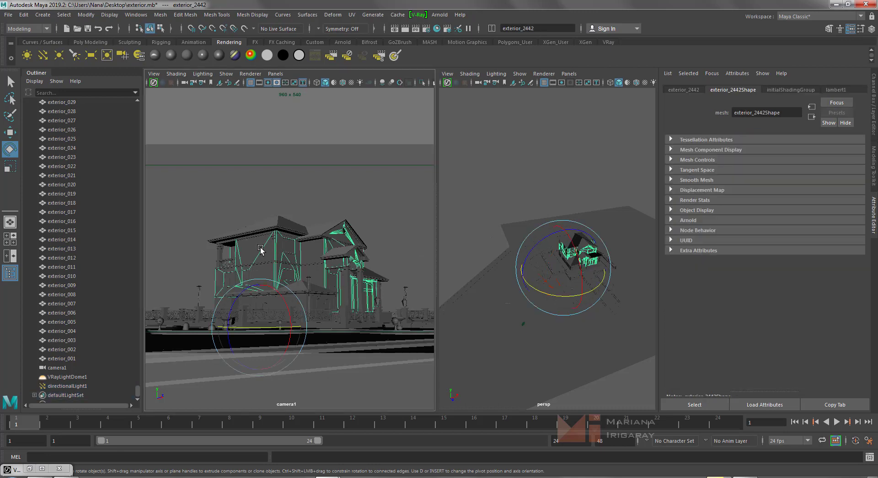
right_click(262, 249)
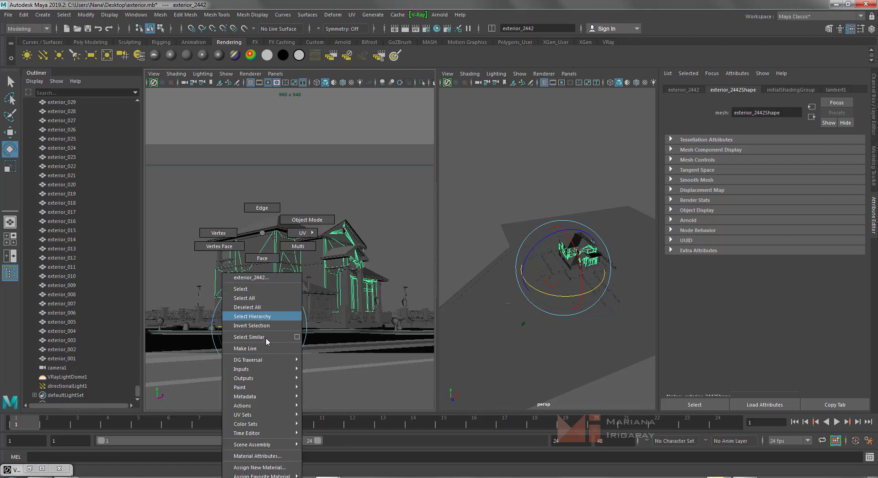
click(284, 466)
drag(354, 163, 397, 67)
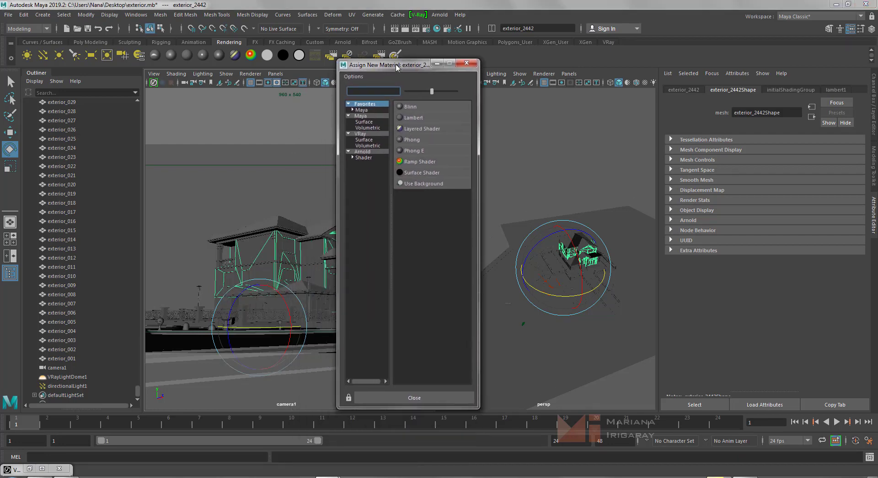
click(373, 139)
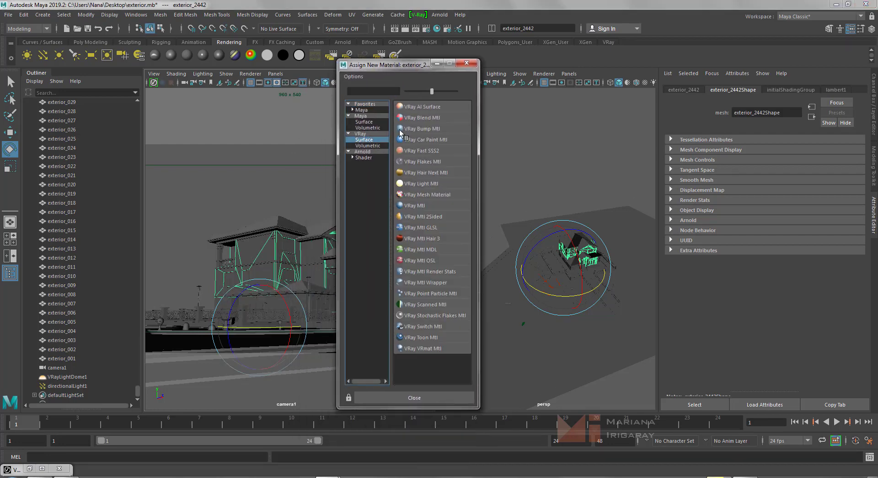
click(420, 205)
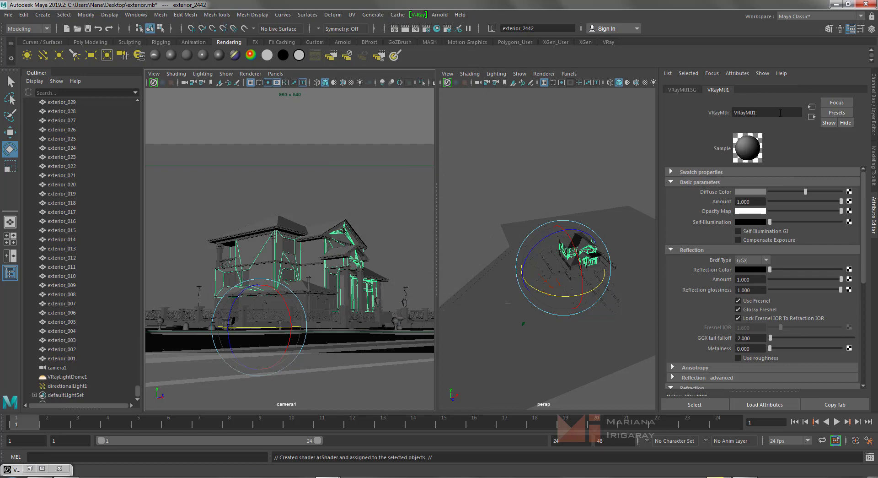
Rename the walls' VRayMtl first to Paredes, then to Paredes_mat.
text(Paredes)
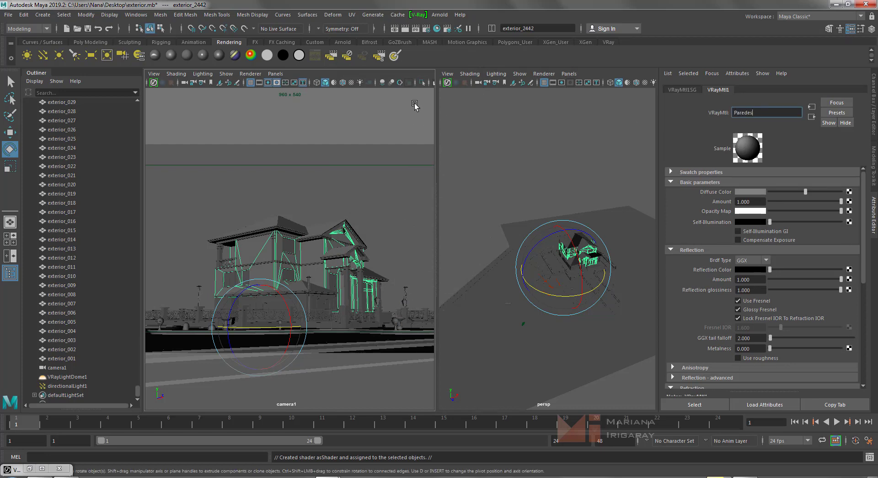
key(Return)
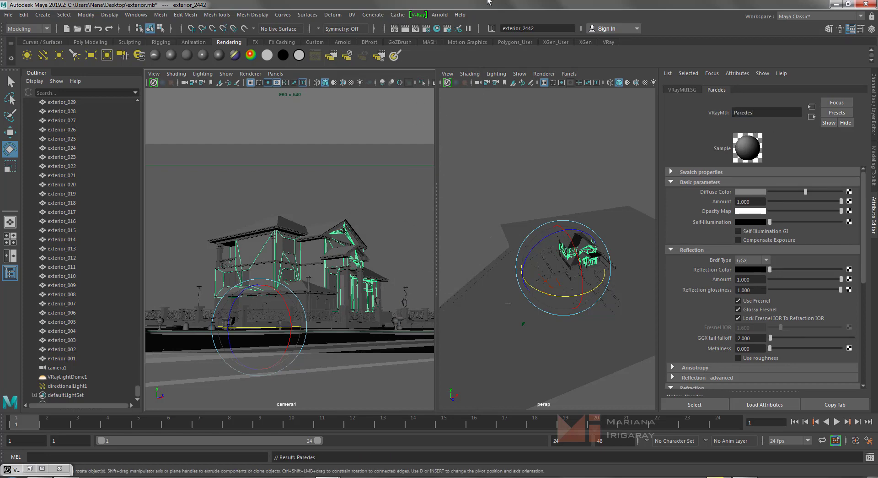
click(760, 112)
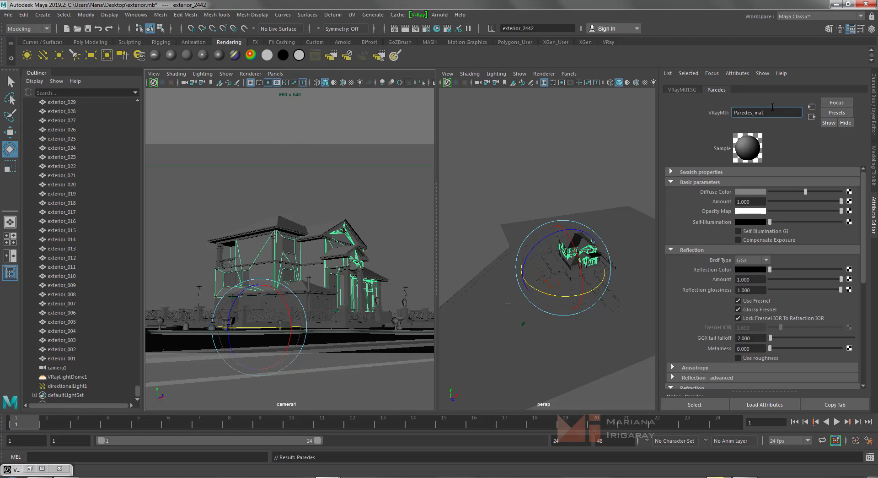
text(_mat)
key(Return)
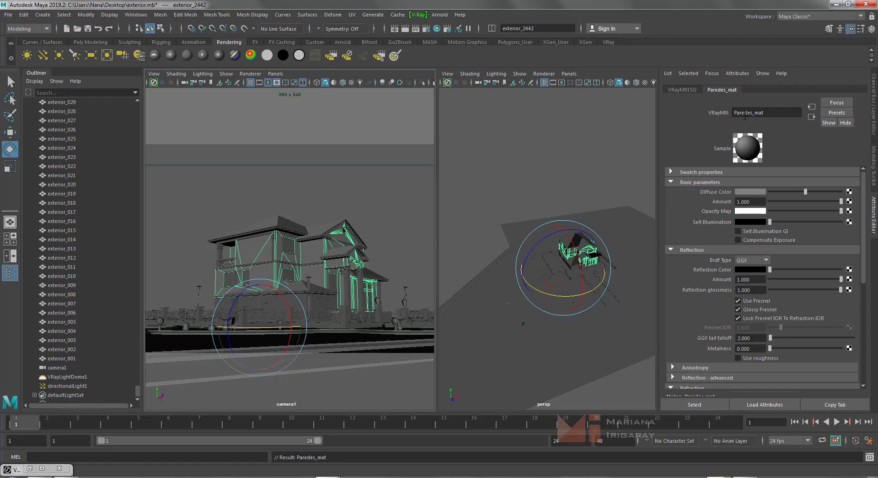
double_click(766, 113)
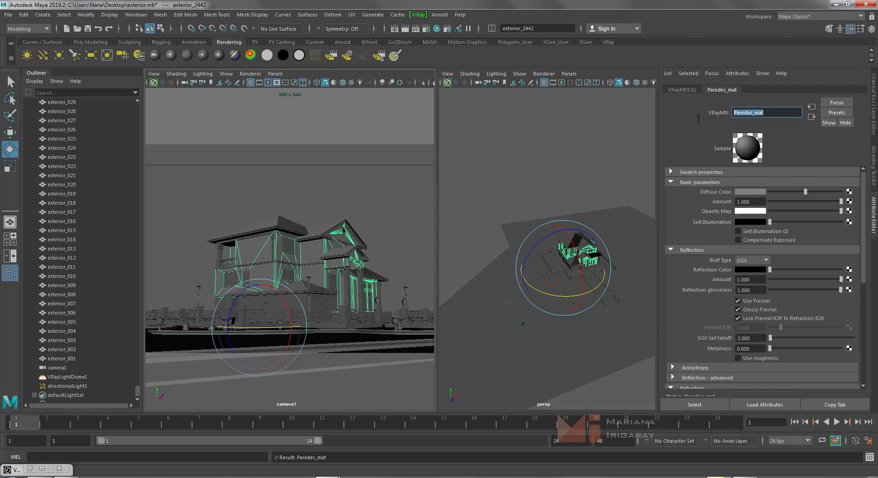
click(770, 112)
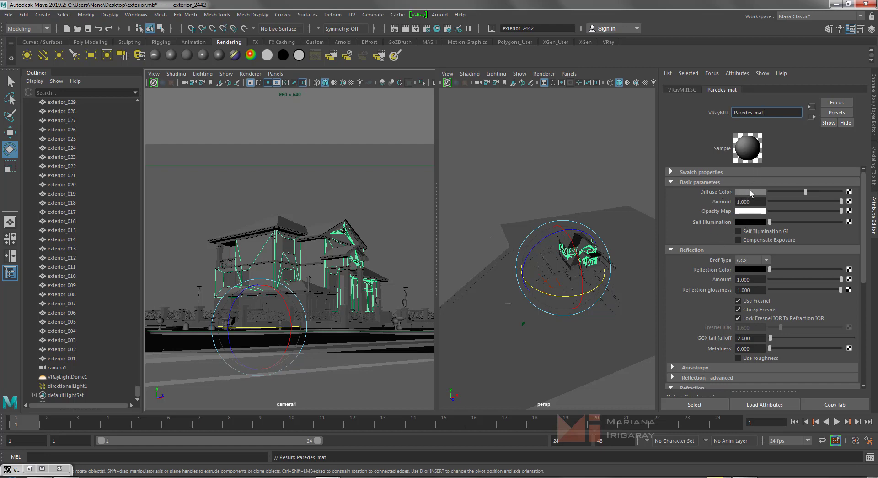
Set the Paredes_mat diffuse colour to a bright orange using the HSV picker.
click(750, 190)
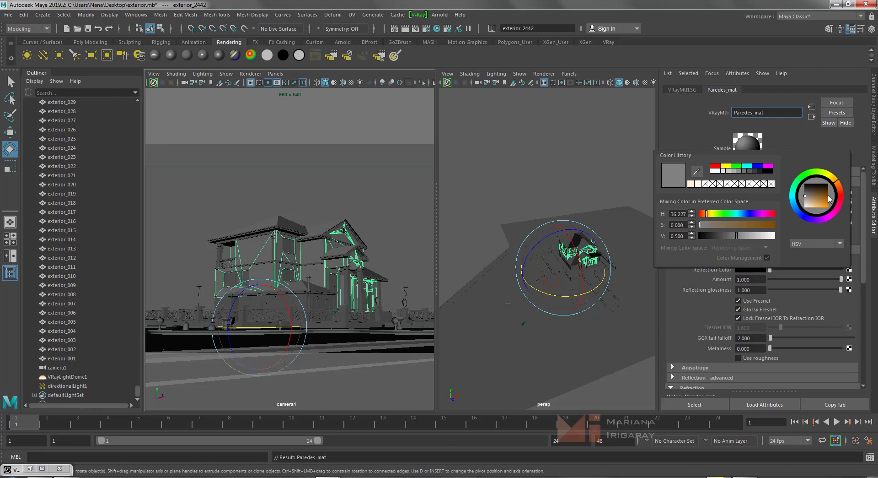
drag(830, 200, 841, 183)
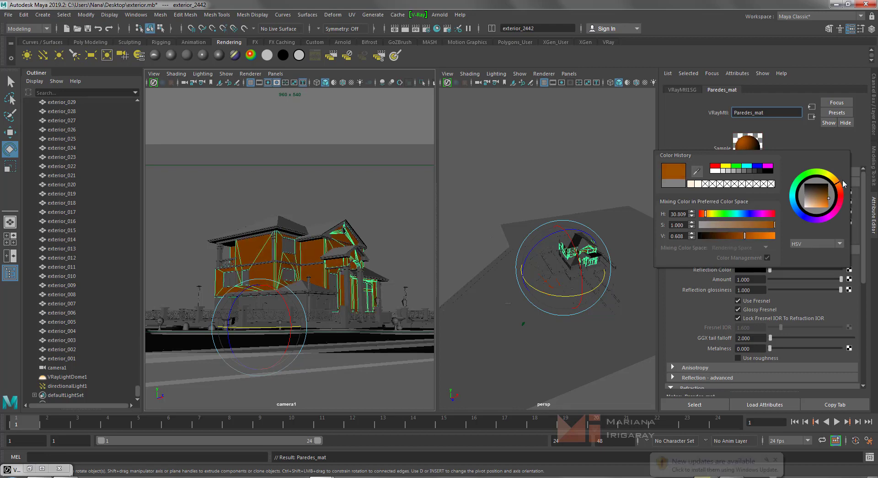
drag(775, 236, 763, 239)
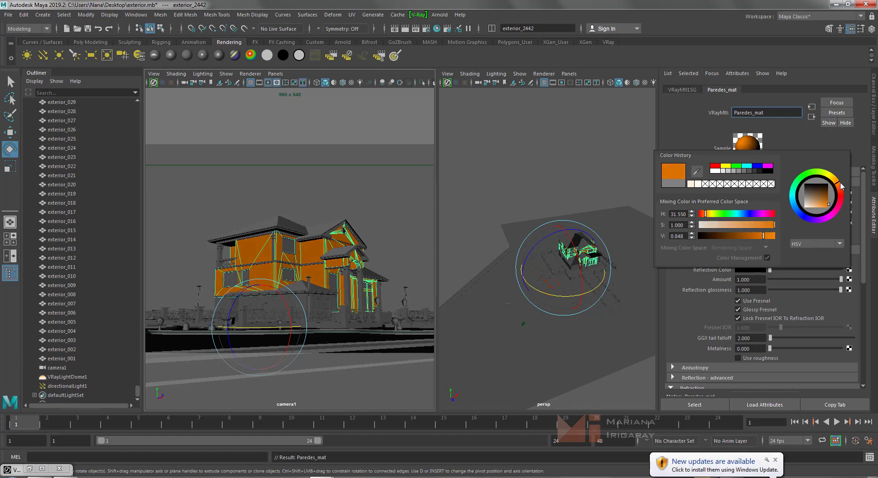
drag(840, 186, 840, 181)
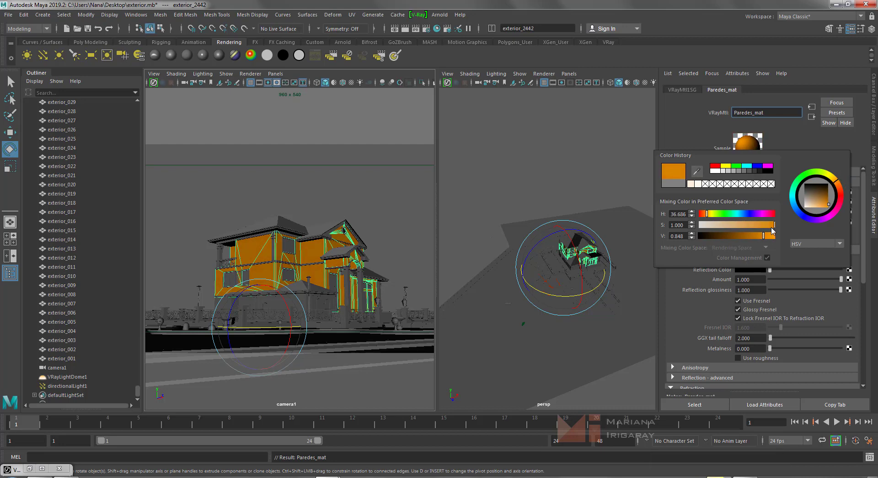
drag(772, 227, 774, 236)
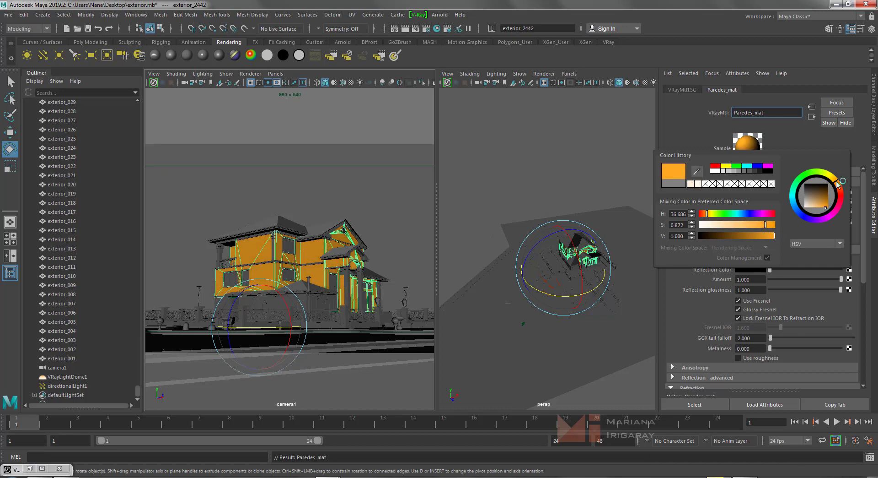
mouse_move(837, 183)
mouse_down()
mouse_move(844, 187)
mouse_move(847, 176)
mouse_up()
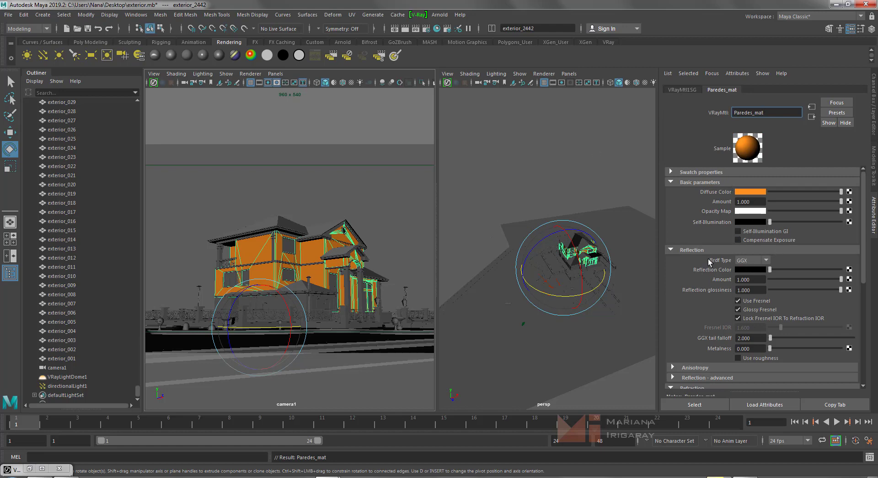
scroll(691, 267, down, 1)
scroll(691, 270, down, 1)
scroll(695, 270, down, 2)
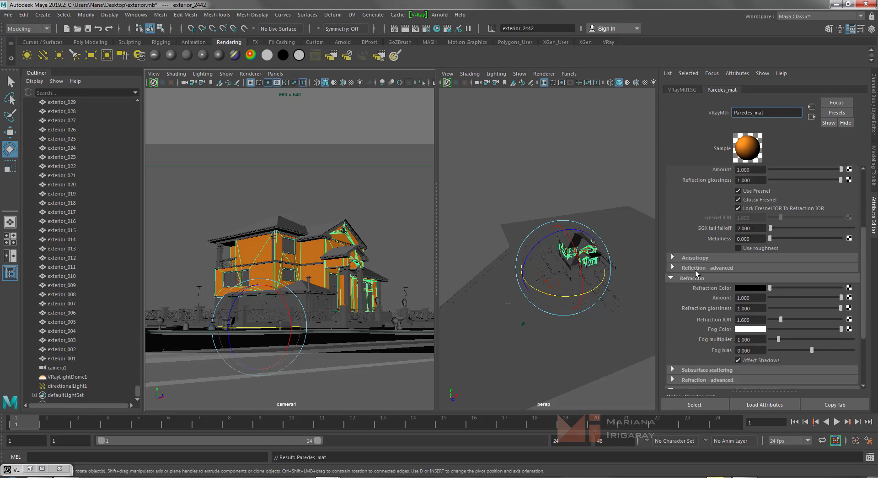
scroll(687, 293, down, 1)
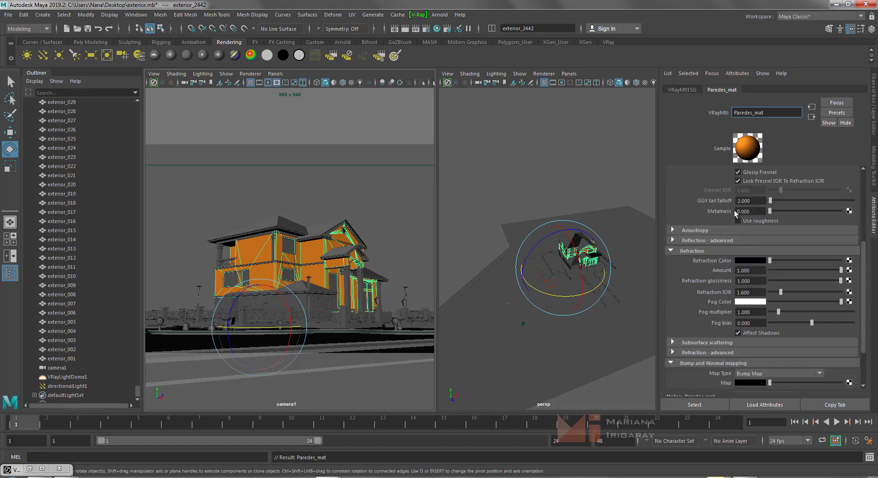
scroll(696, 256, up, 2)
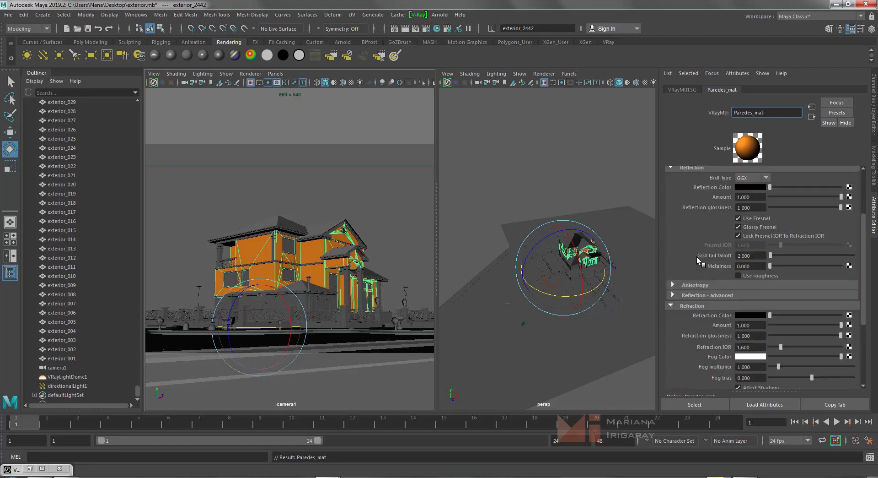
scroll(696, 256, up, 1)
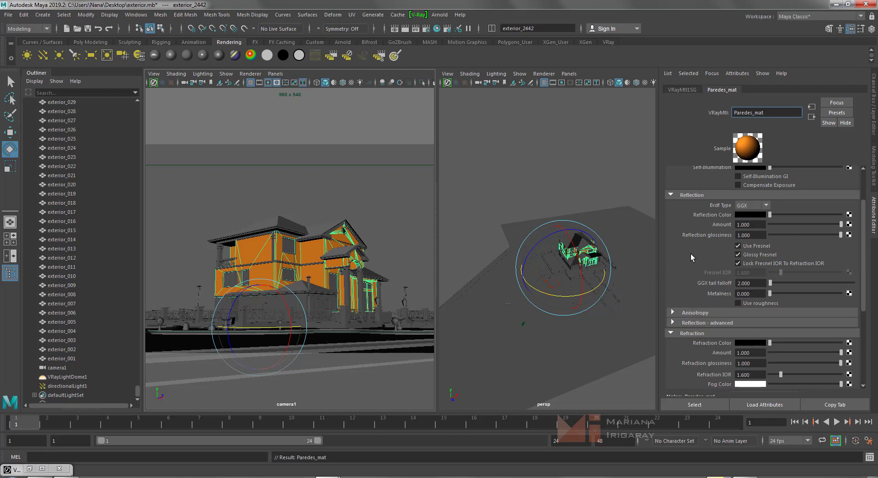
scroll(687, 253, down, 1)
scroll(688, 253, down, 2)
scroll(687, 254, down, 2)
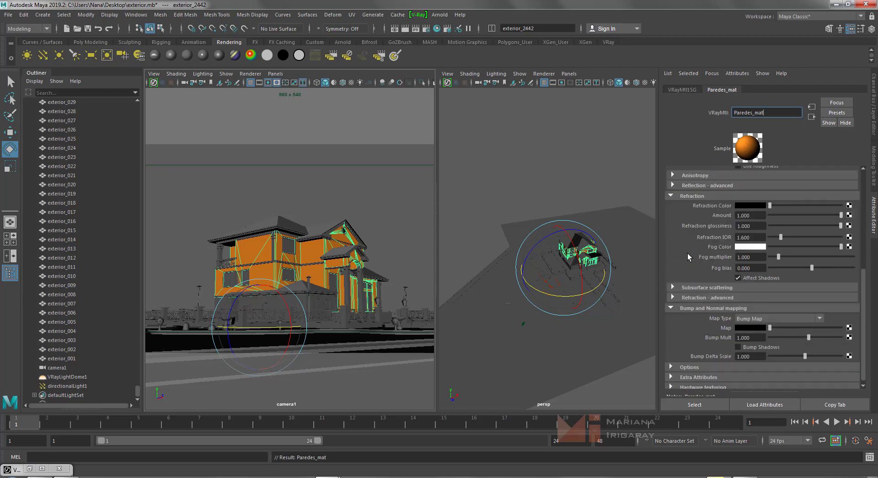
scroll(681, 313, down, 1)
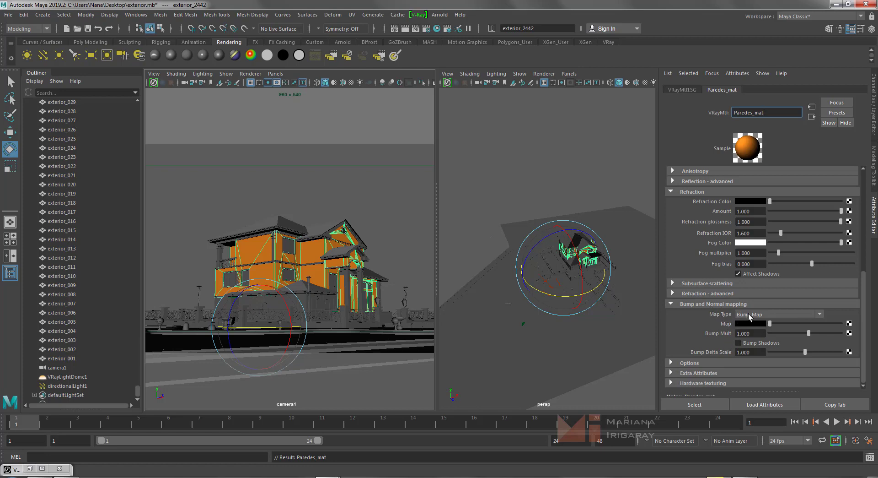
Create a Maya 2D Noise texture (noise1) for the Paredes_mat bump Map slot.
click(849, 323)
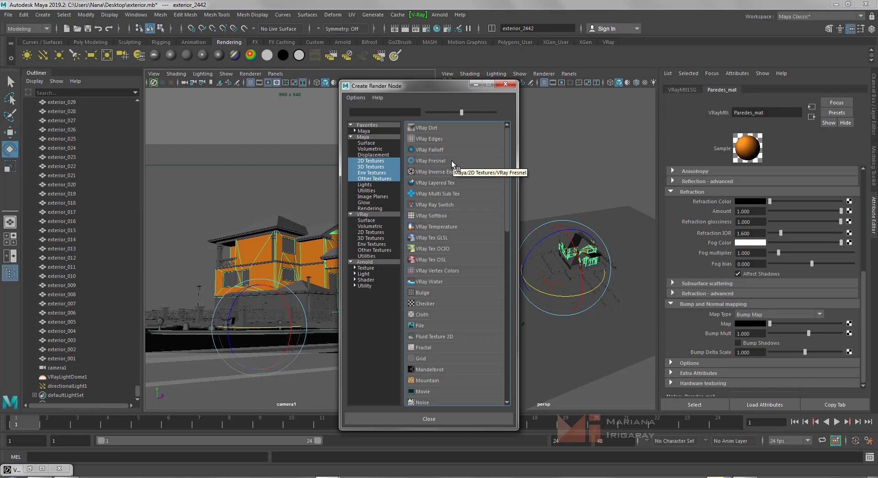
scroll(451, 160, down, 1)
scroll(451, 161, down, 1)
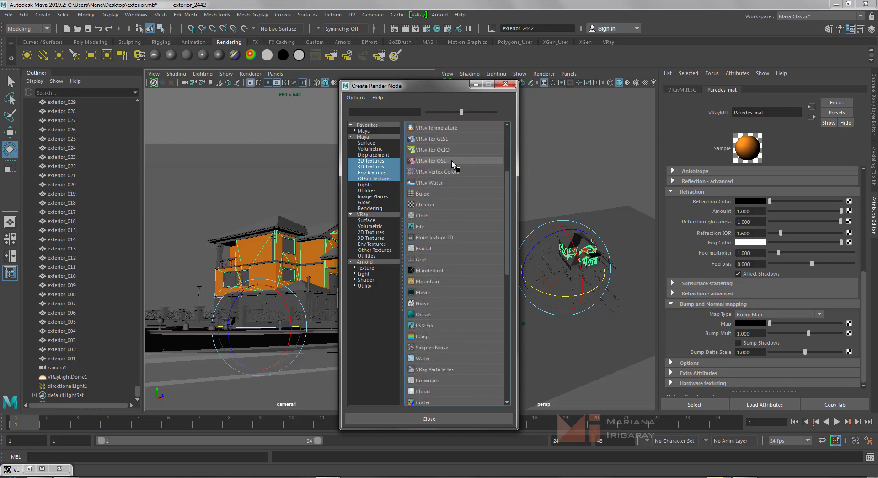
scroll(452, 161, down, 2)
scroll(452, 160, down, 1)
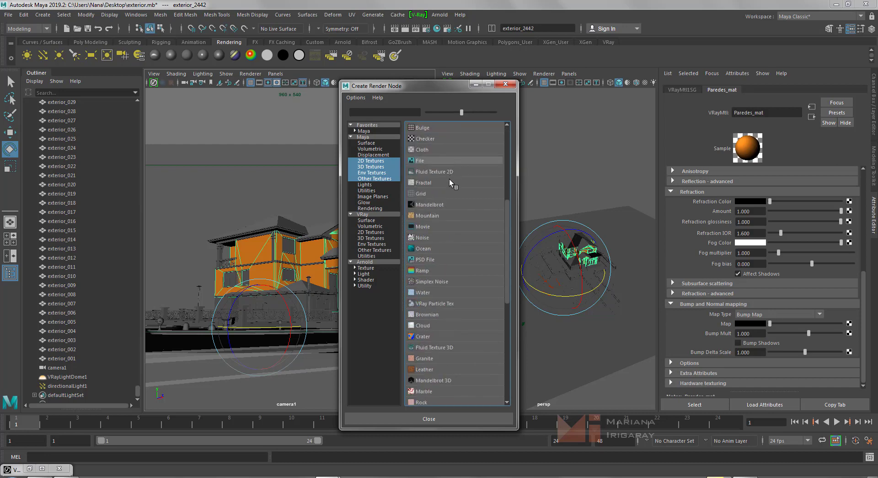
scroll(449, 180, down, 1)
scroll(449, 180, down, 2)
scroll(449, 179, down, 2)
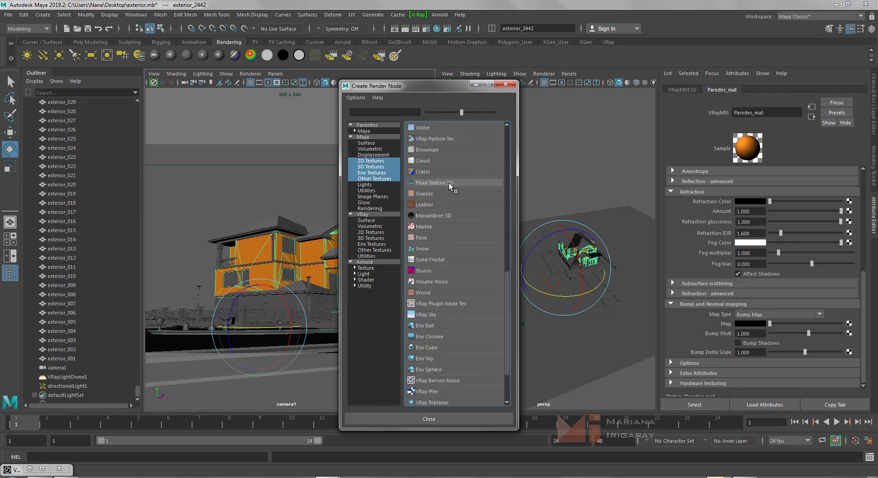
scroll(454, 204, up, 1)
scroll(454, 204, up, 1)
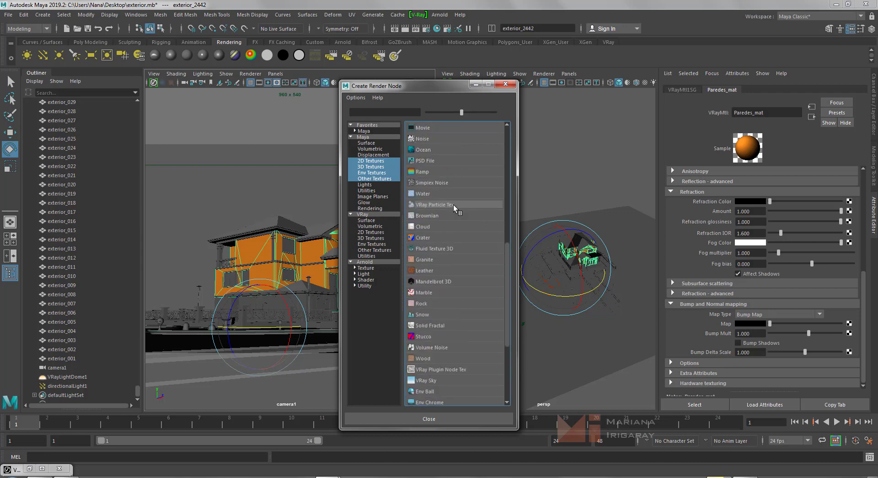
click(422, 138)
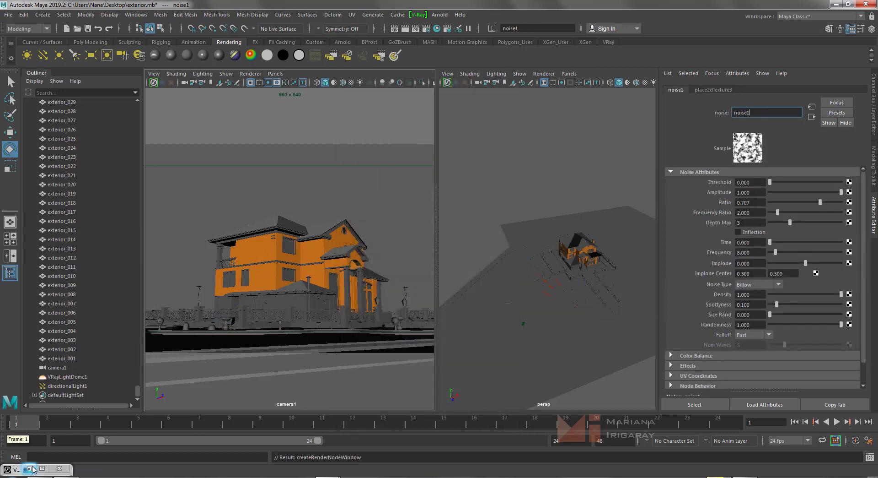
Start V-Ray IPR in camera1 and set the noise Frequency Ratio to 3.000.
click(254, 74)
click(264, 99)
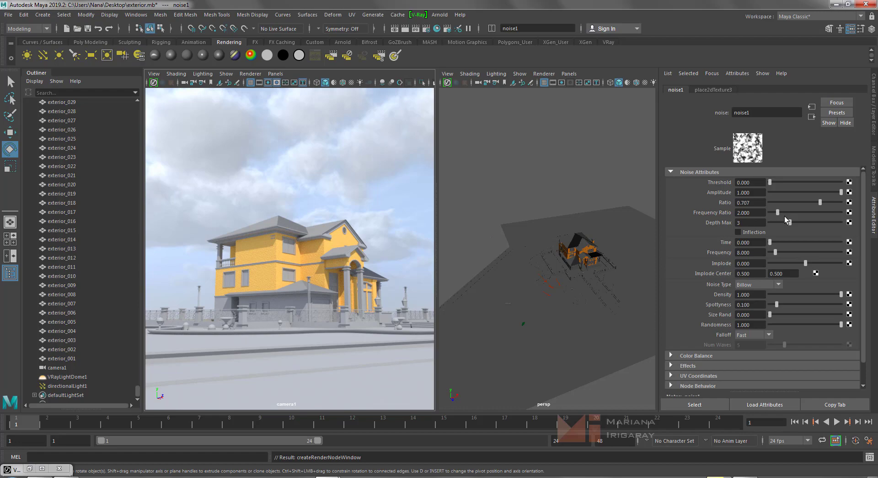
drag(778, 214, 789, 213)
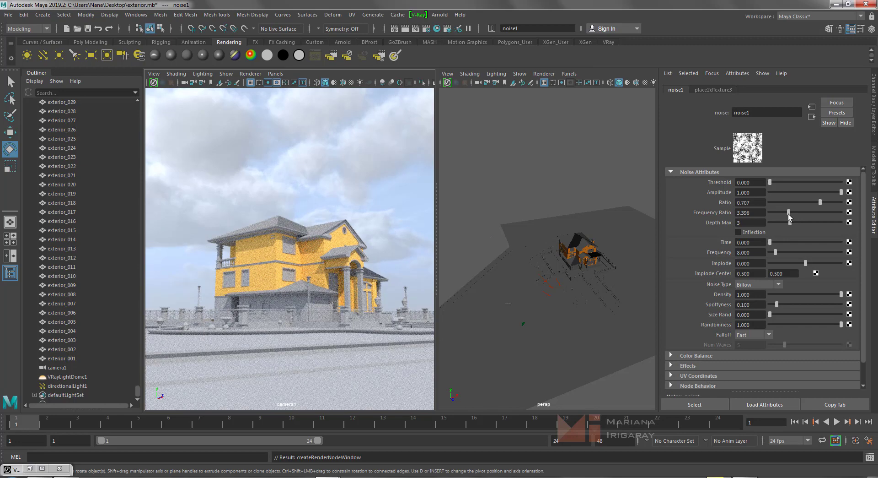
click(750, 213)
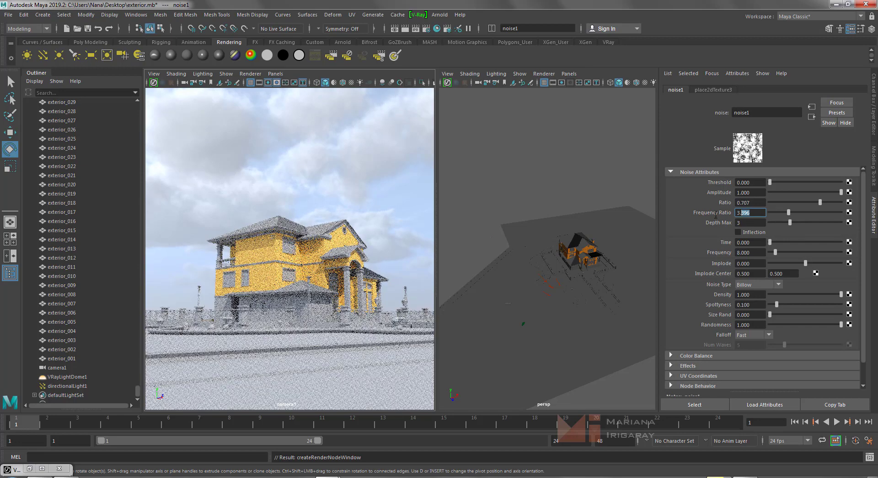
text(3)
key(Return)
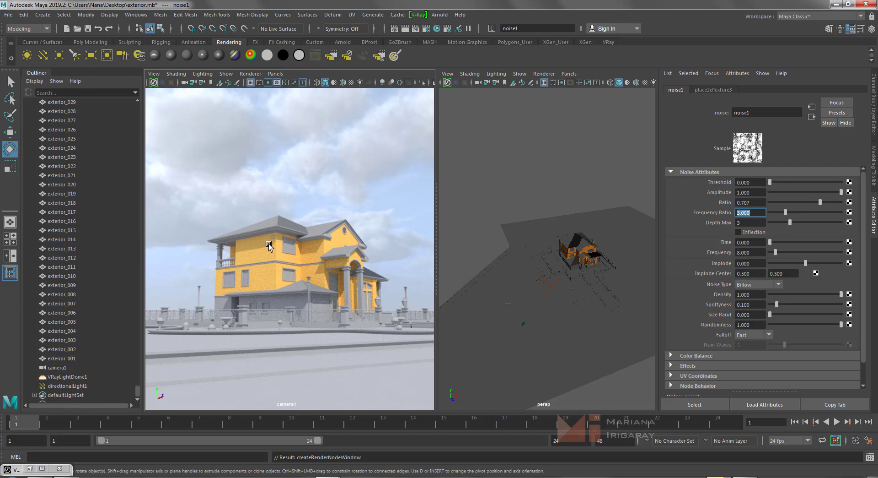
scroll(594, 261, up, 3)
Set the wall material Paredes_mat's Bump Mult to 0.3.
scroll(604, 260, up, 3)
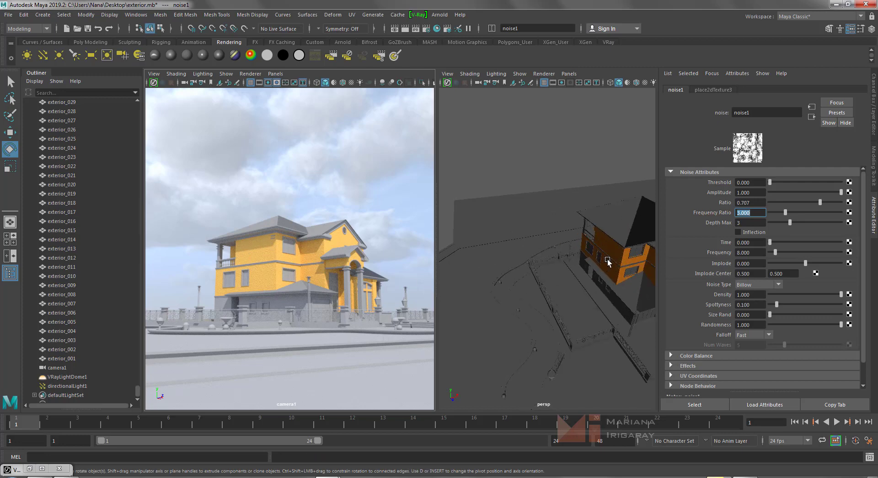
click(616, 253)
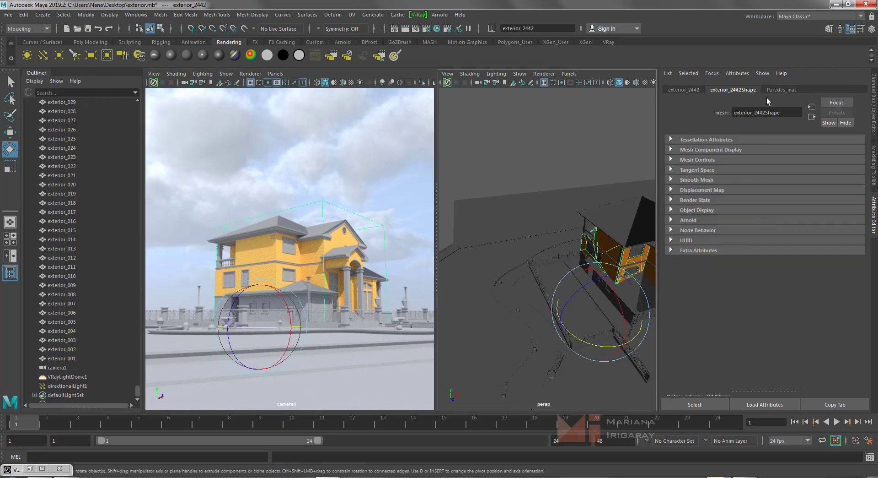
click(774, 90)
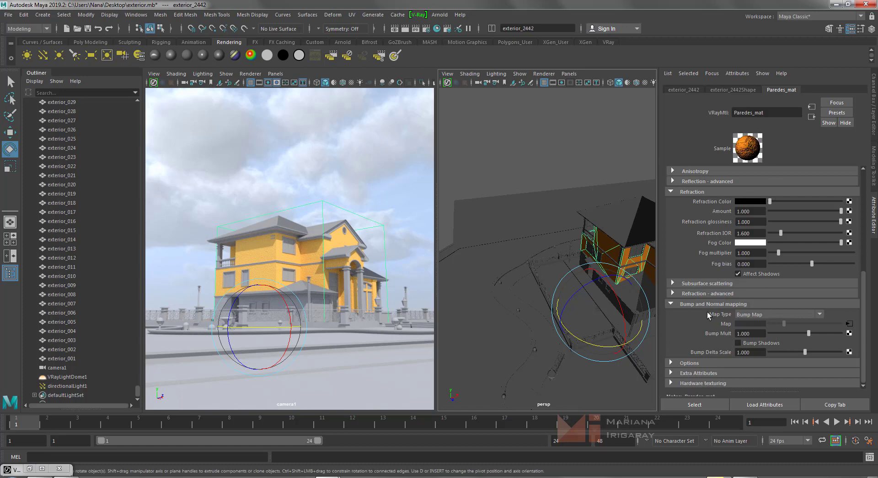
click(754, 331)
text(0.3)
key(Return)
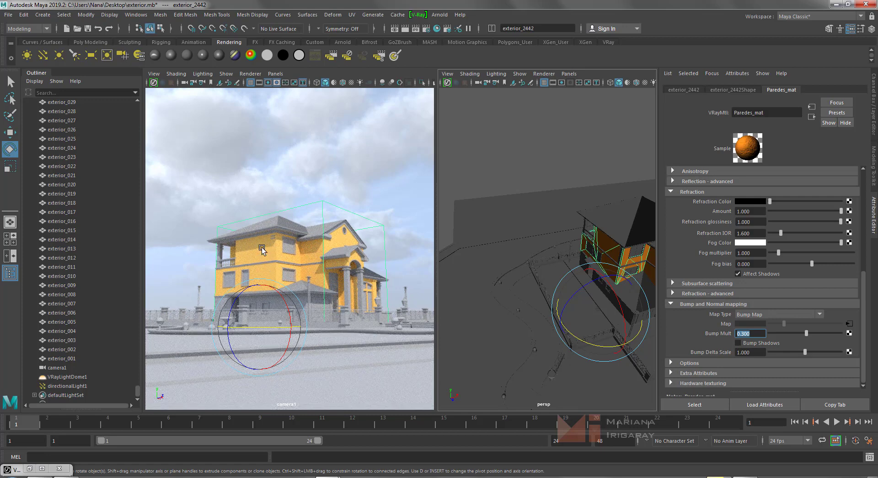
Set the noise1 bump texture's Frequency to 23.
click(849, 323)
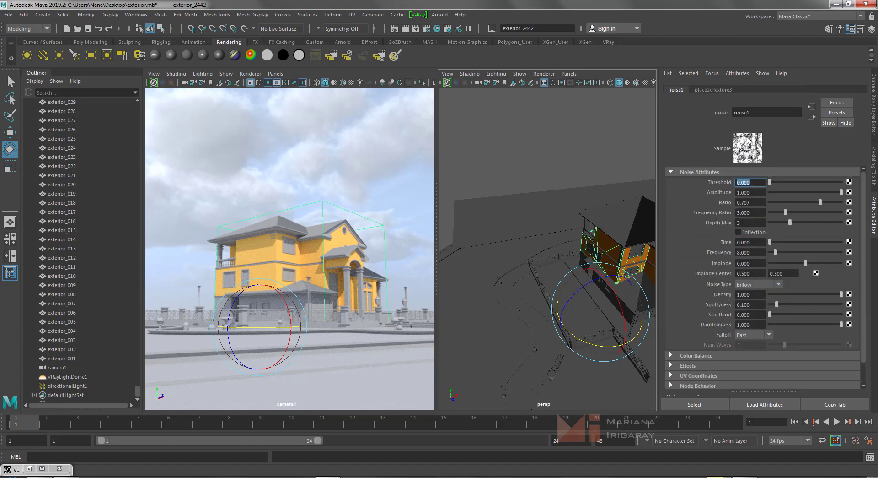
drag(776, 252, 784, 252)
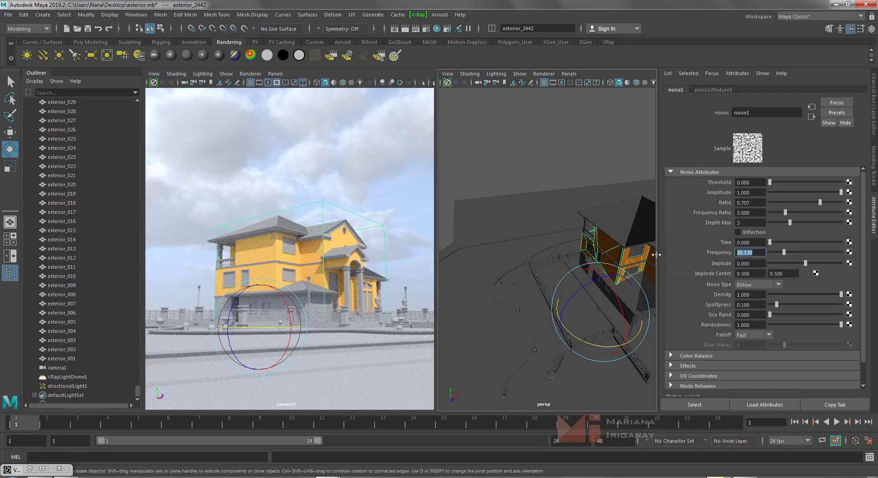
text(2)
key(Return)
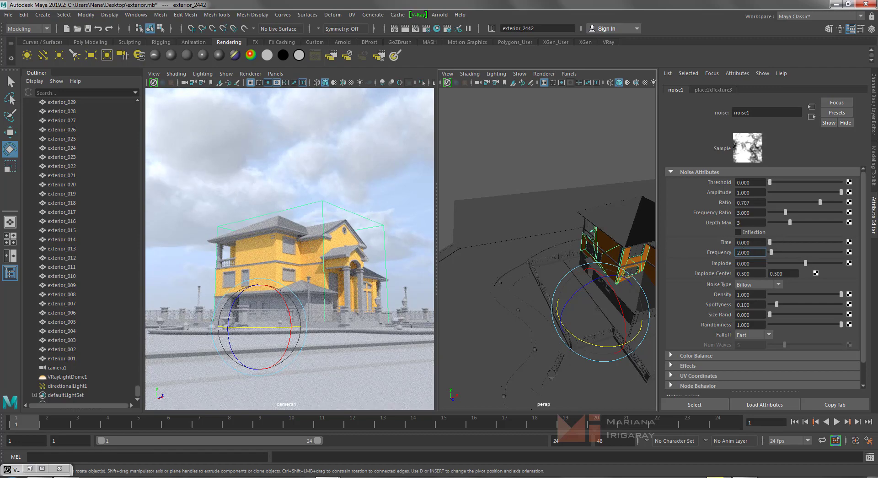
text(23.000)
key(Return)
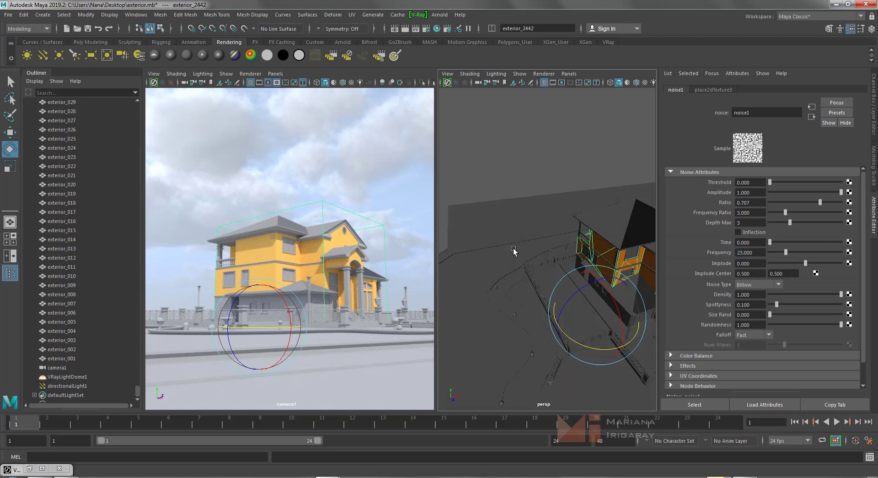
mouse_move(537, 248)
alt+mouse_down()
mouse_move(536, 86)
mouse_move(572, 278)
mouse_move(576, 251)
mouse_move(571, 279)
alt+mouse_up()
Assign the favorite material Paredes_mat to the wall piece exterior_2437.
key(w)
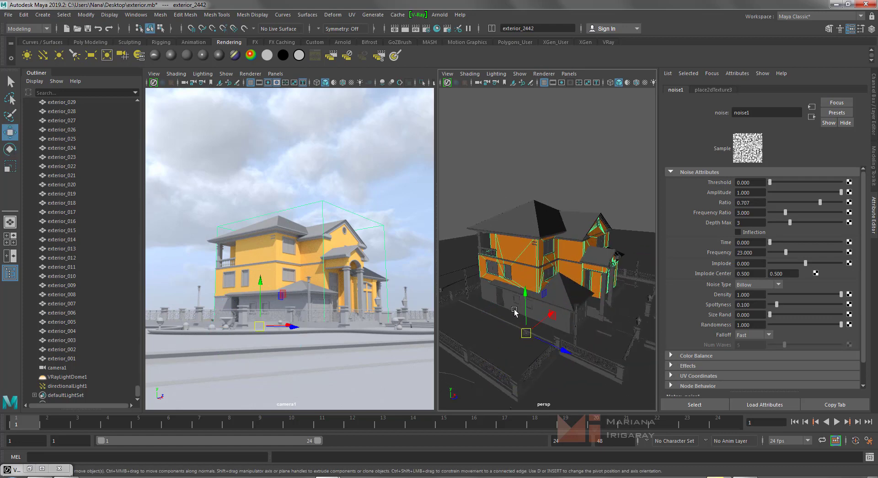
click(567, 323)
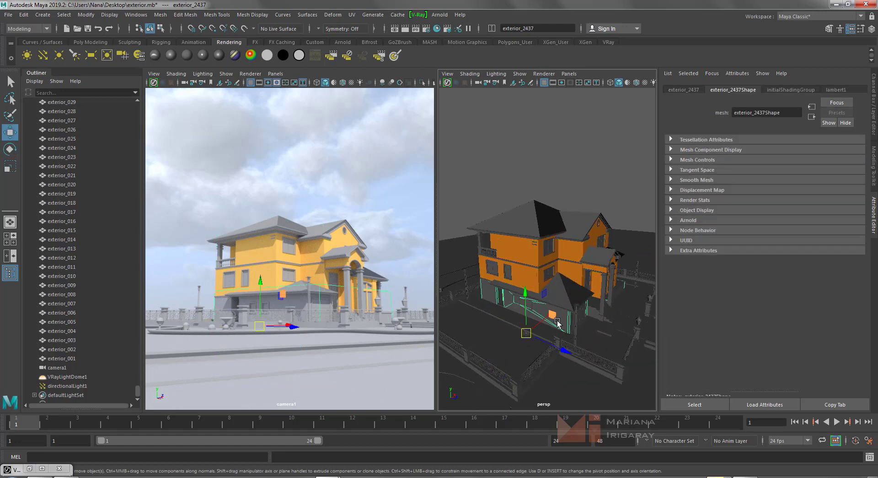
right_click(559, 322)
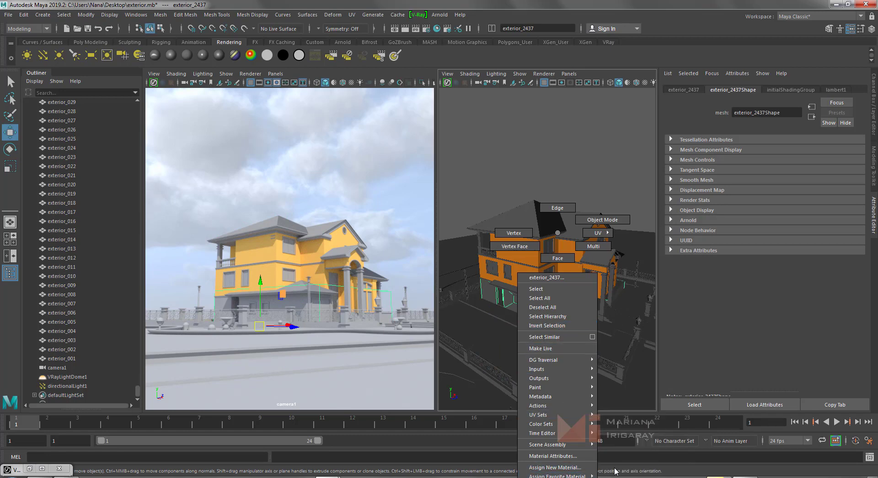
click(613, 464)
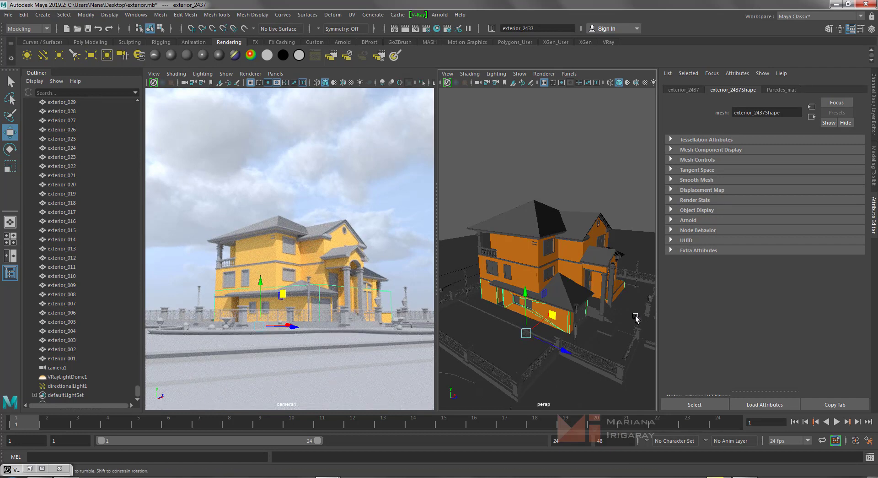
Pan, zoom and orbit the perspective view to a three-quarter view of the house.
alt+drag(636, 317, 474, 292)
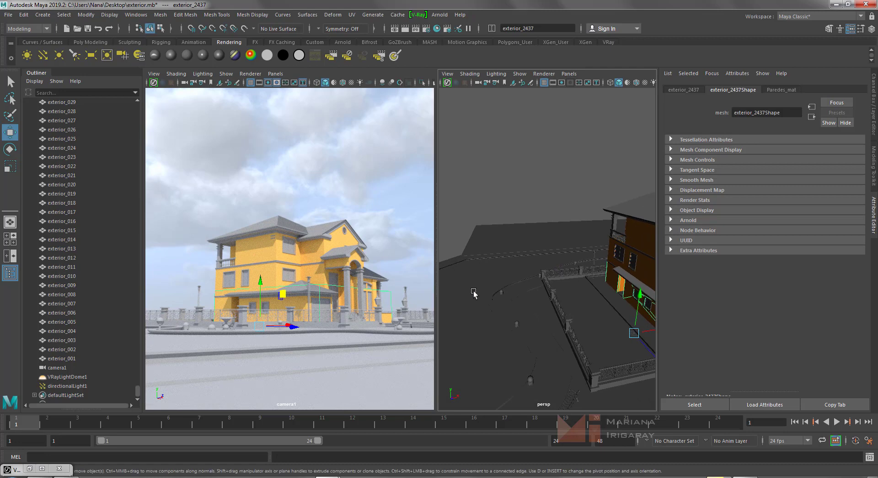
scroll(474, 293, down, 10)
mouse_move(474, 293)
alt+mouse_down()
mouse_move(537, 377)
mouse_move(579, 222)
mouse_move(549, 361)
mouse_move(533, 363)
alt+mouse_up()
scroll(537, 378, up, 5)
mouse_move(530, 311)
alt+mouse_down()
mouse_move(624, 364)
mouse_move(876, 360)
mouse_move(705, 344)
mouse_move(594, 369)
alt+mouse_up()
Assign Paredes_mat to the fence base exterior_163, then clear the selection.
click(570, 366)
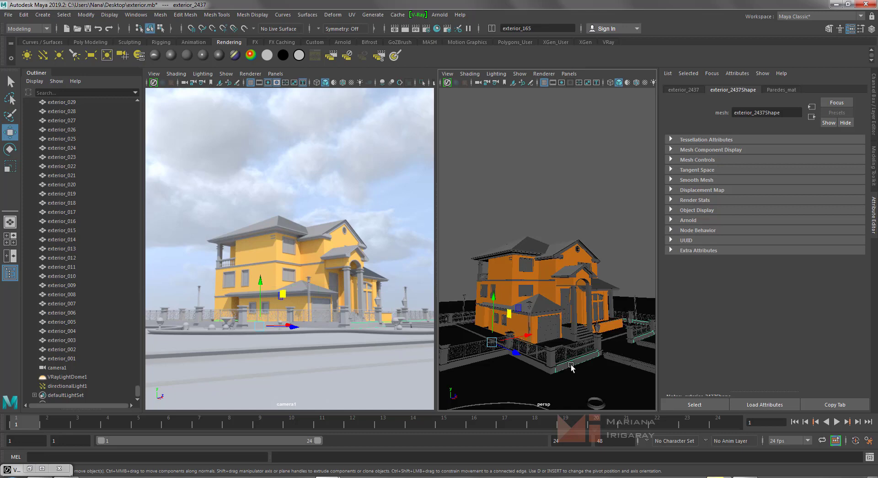
click(548, 369)
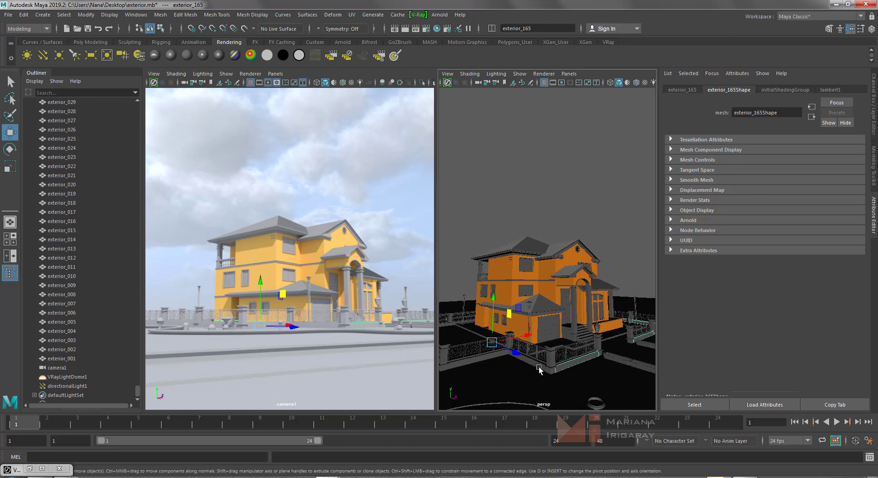
click(476, 361)
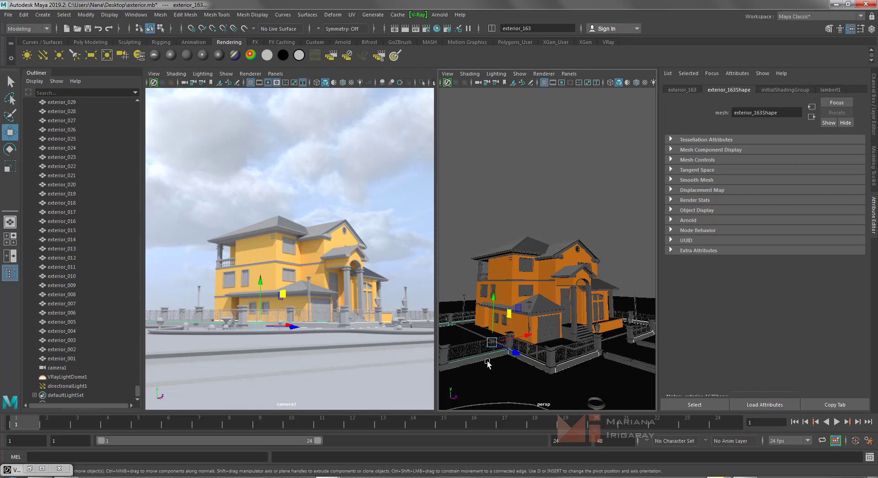
click(516, 345)
alt+middle_drag(516, 345, 604, 354)
alt+drag(604, 354, 532, 352)
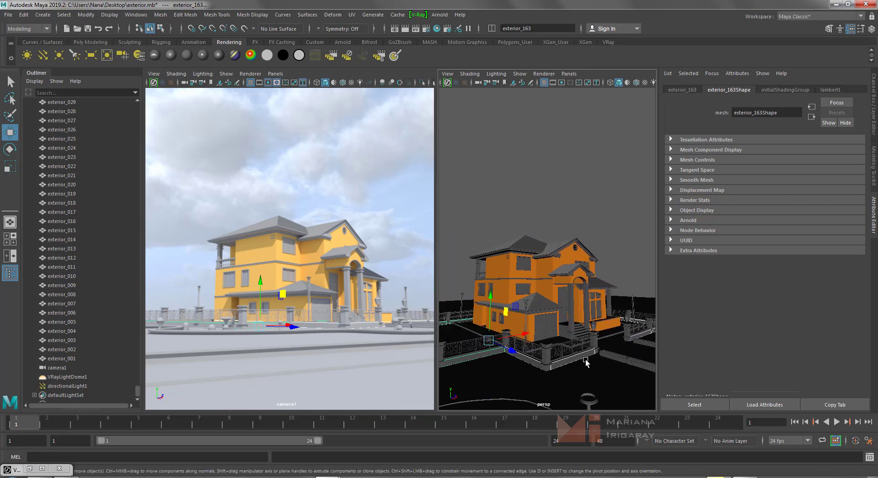
mouse_move(588, 358)
right_down()
mouse_move(594, 469)
mouse_move(639, 468)
right_up()
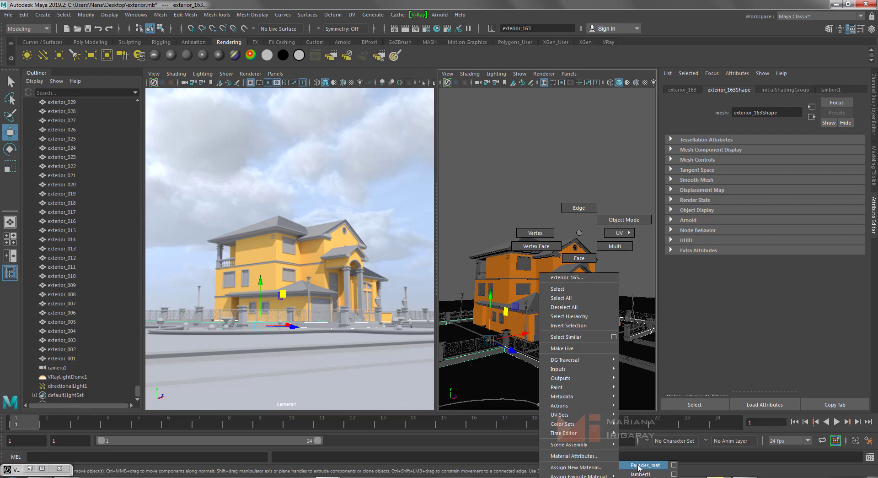
right_drag(639, 468, 639, 467)
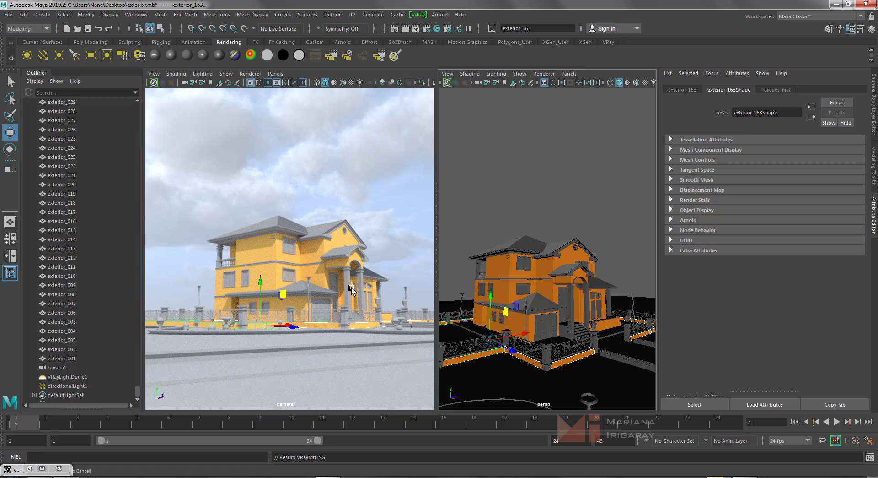
click(585, 172)
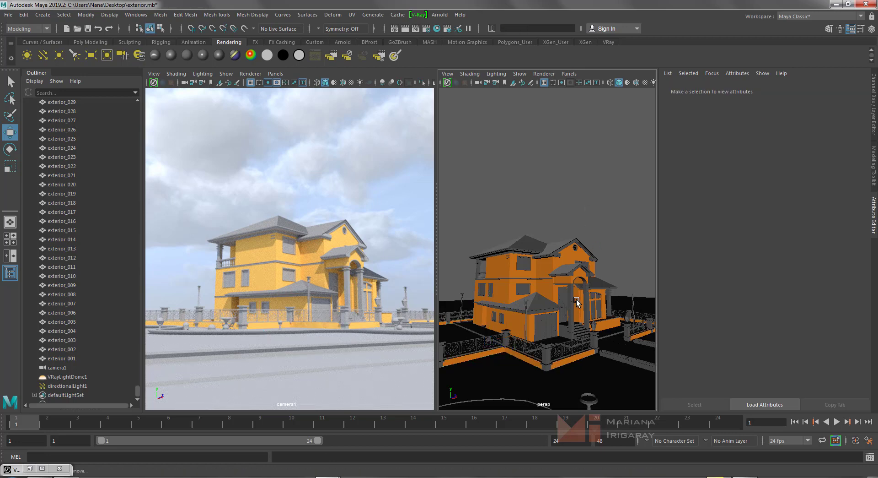
Assign a new VRay Mtl to the porch columns exterior_2370.
click(573, 303)
right_drag(572, 302, 597, 475)
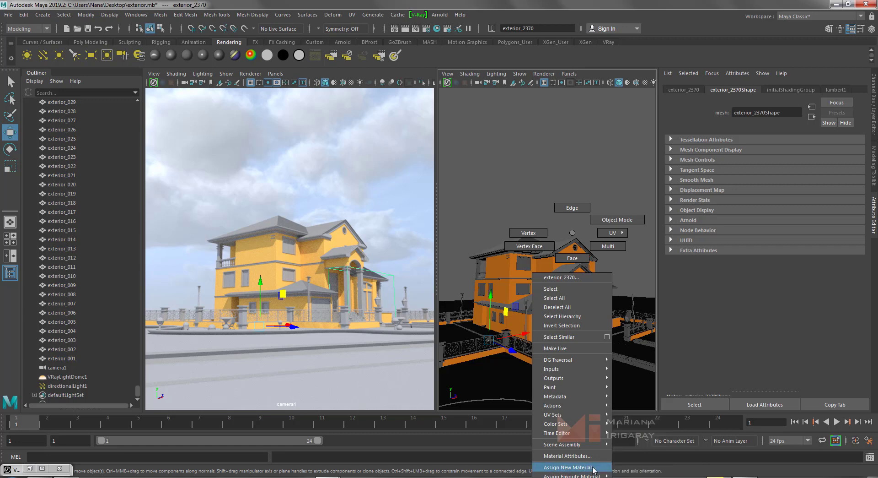
click(569, 467)
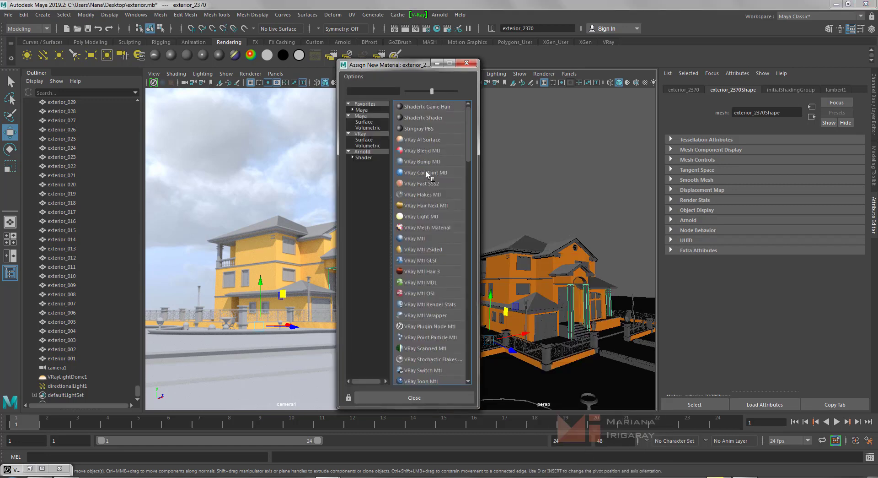
click(419, 239)
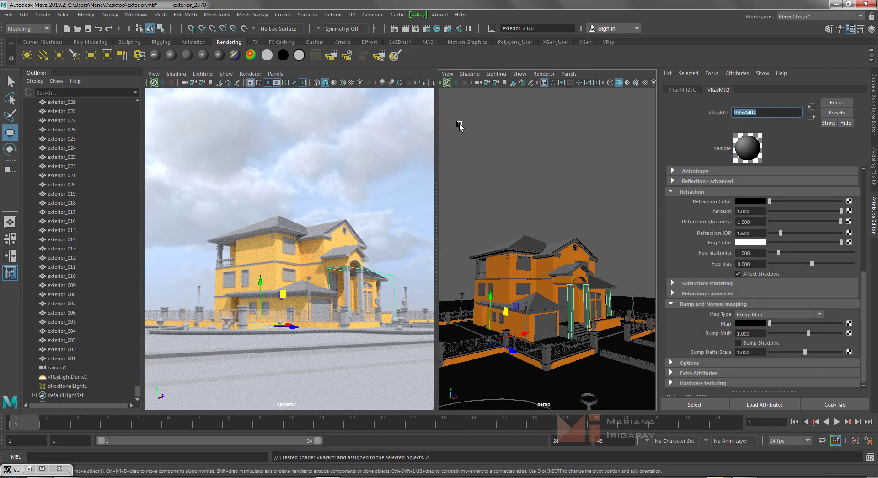
Name the columns' new material manposteria_mat and reselect exterior_2370.
text(manposteria_mat)
key(Return)
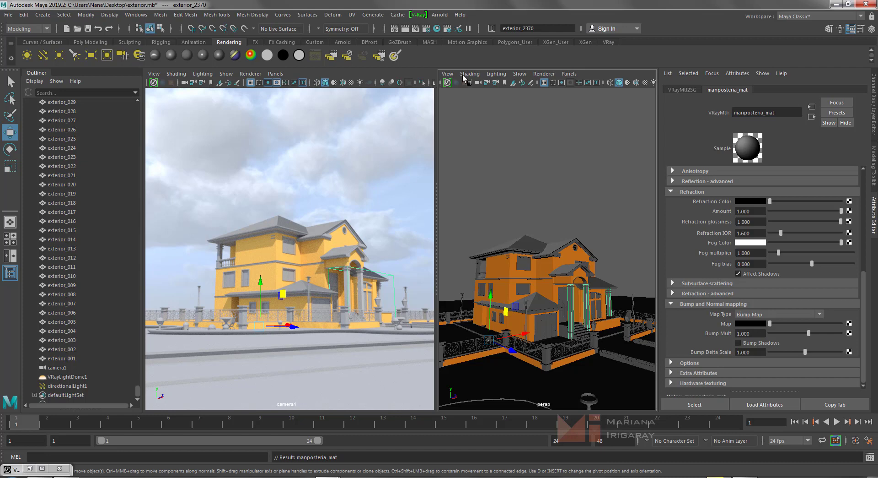
click(575, 277)
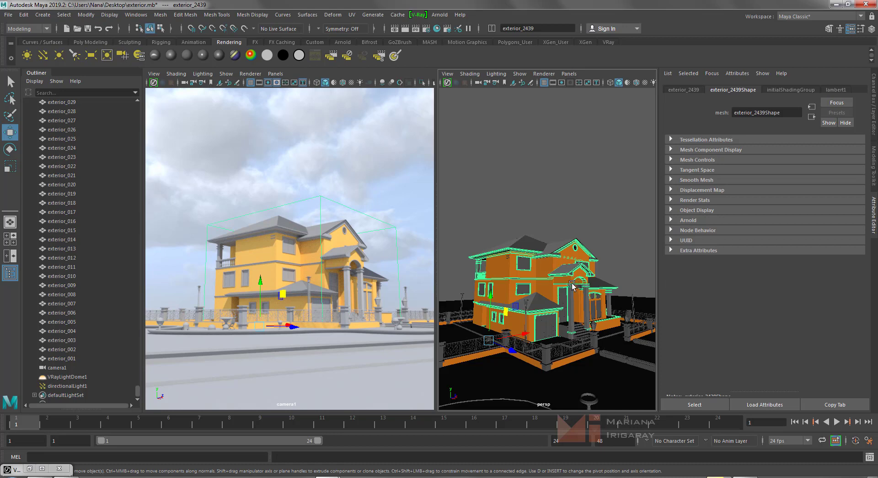
click(573, 302)
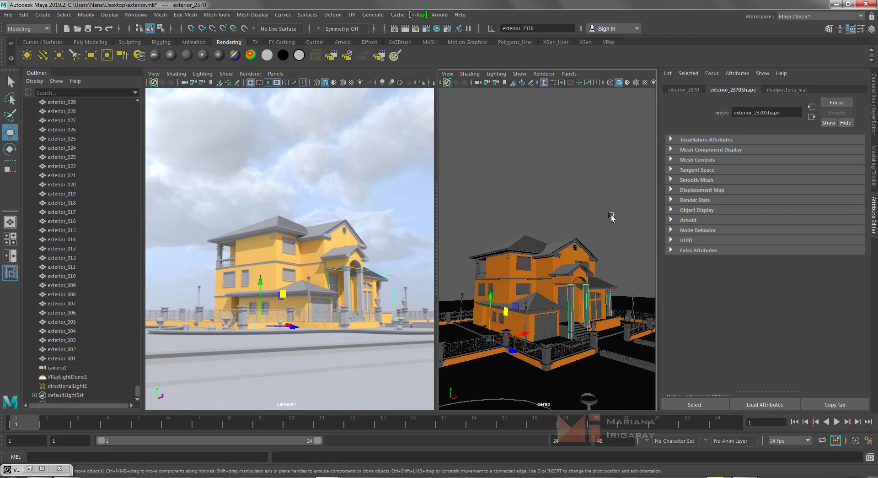
In manposteria_mat's Basic parameters, try then undo a white diffuse, and lift it slightly from black.
click(786, 91)
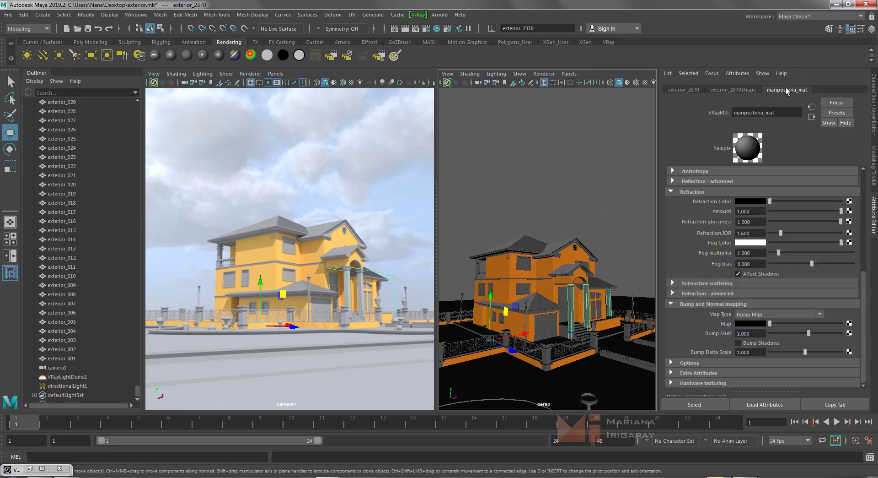
scroll(737, 180, up, 4)
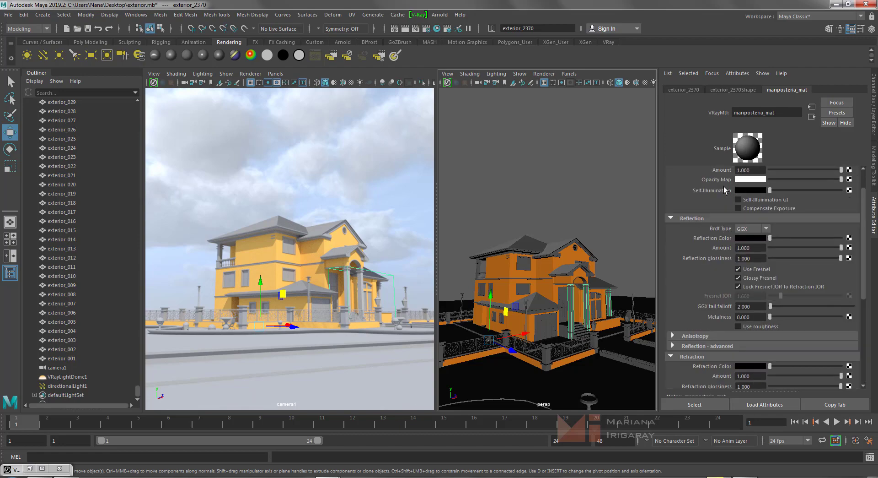
scroll(727, 202, up, 4)
drag(776, 192, 844, 185)
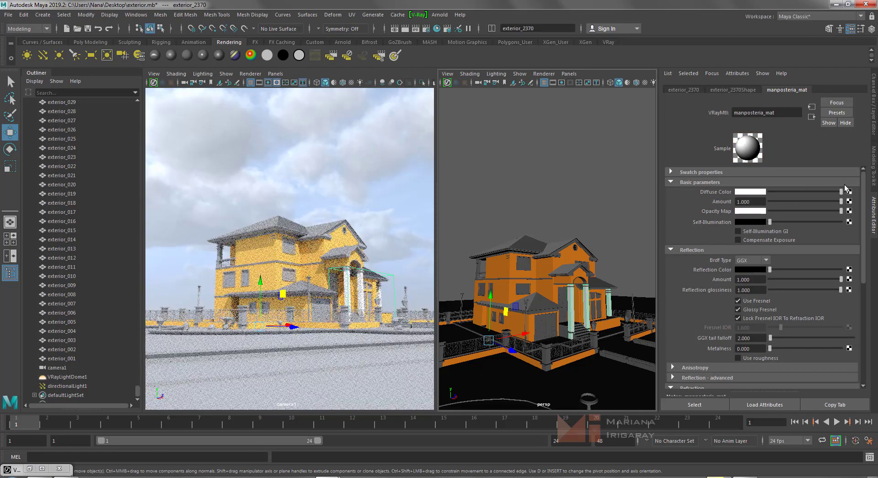
key(ctrl+z)
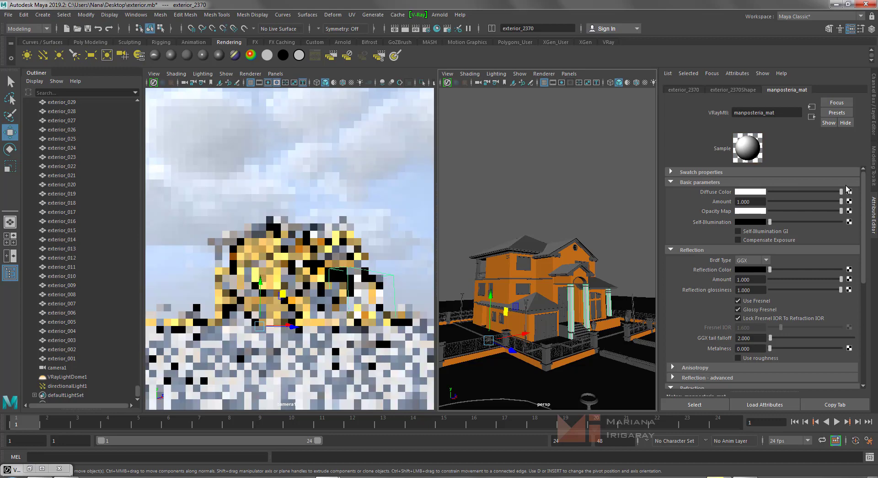
click(770, 191)
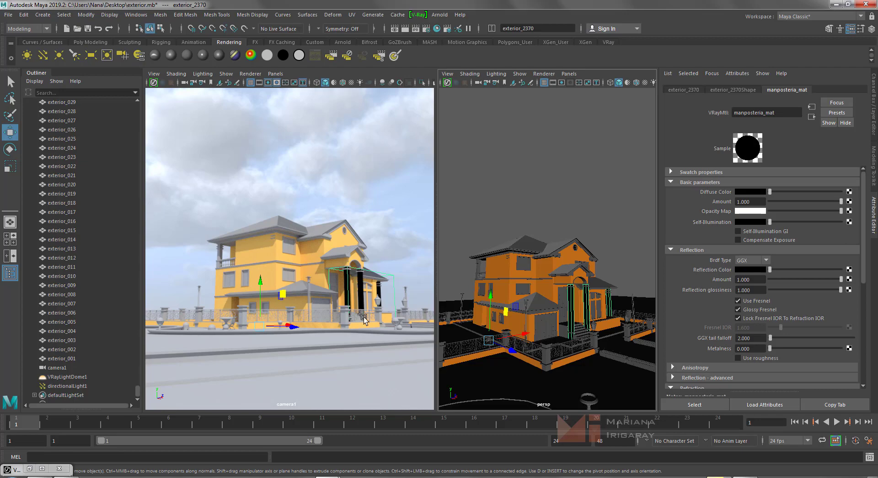
click(771, 192)
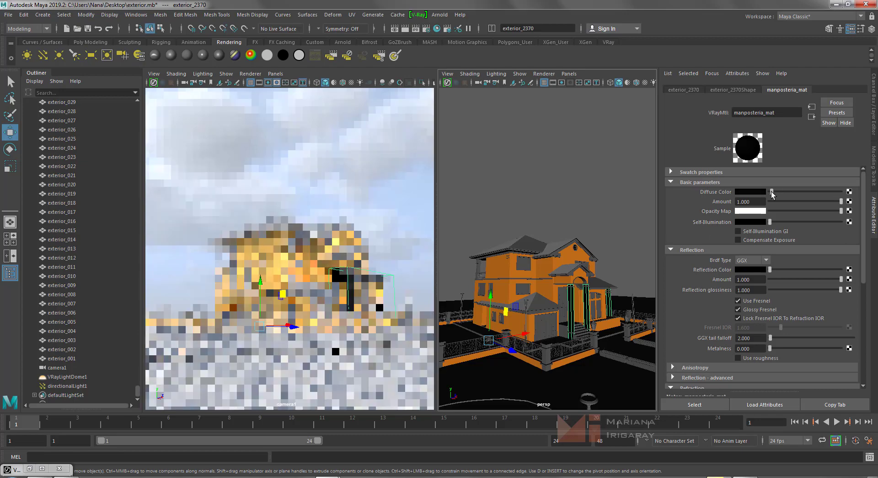
drag(773, 193, 776, 193)
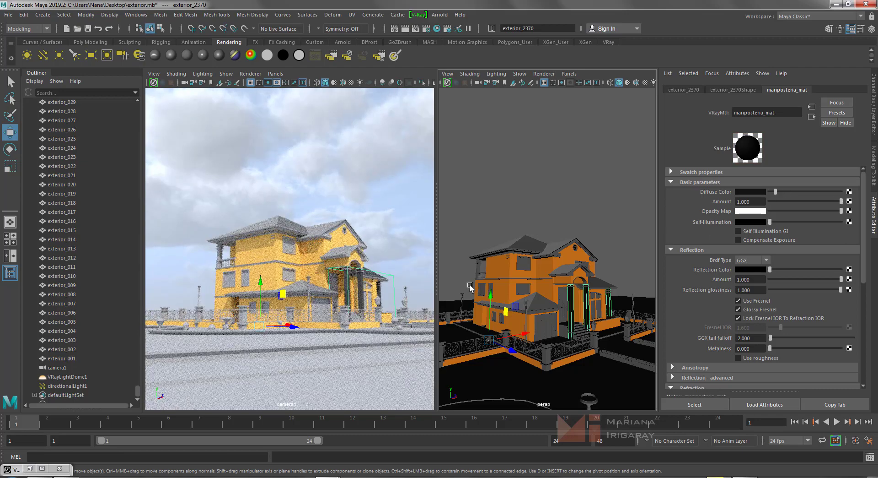
Settle manposteria_mat's diffuse brightness at 0.01 after trying 0.9, 0.1, 0.05 and 0.002.
click(761, 192)
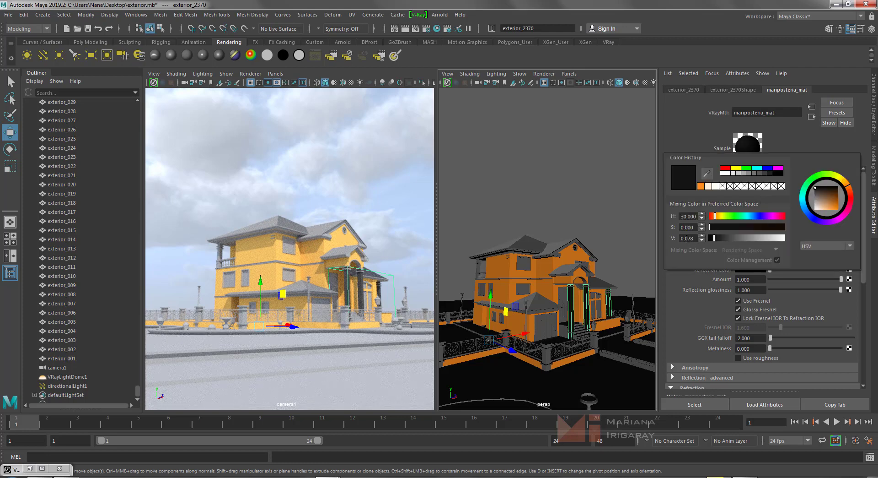
double_click(686, 238)
key(Return)
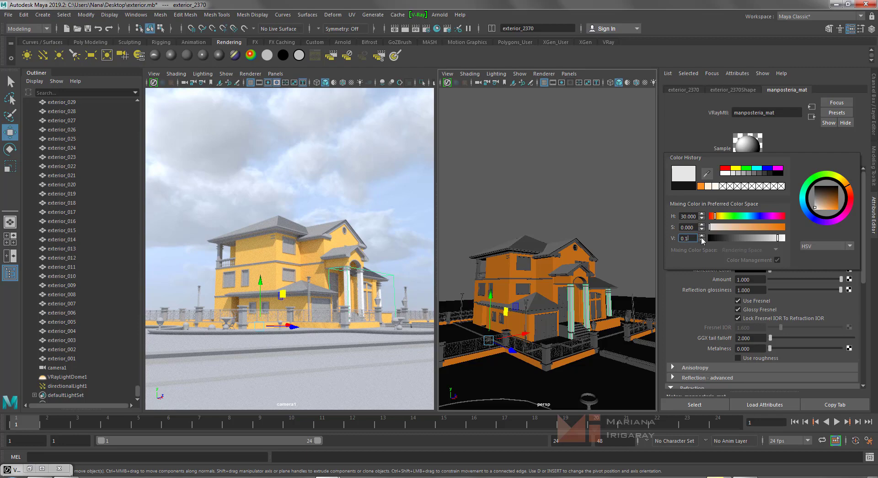
key(Return)
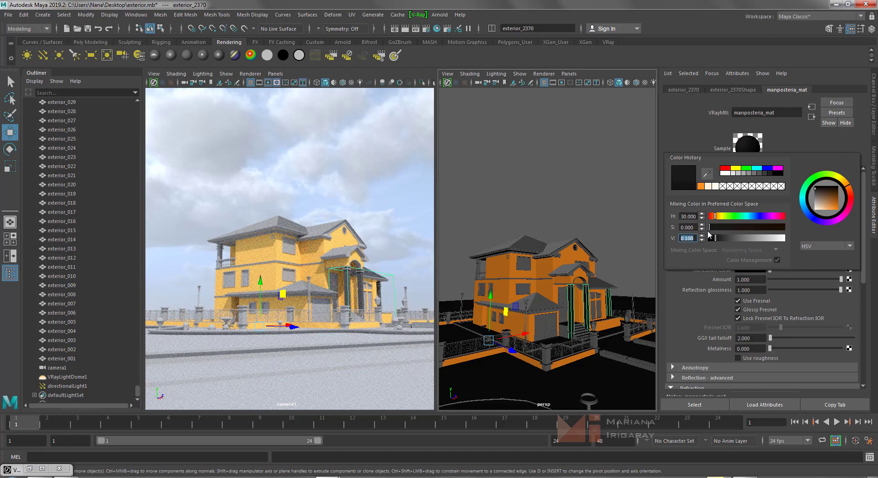
click(687, 238)
key(Return)
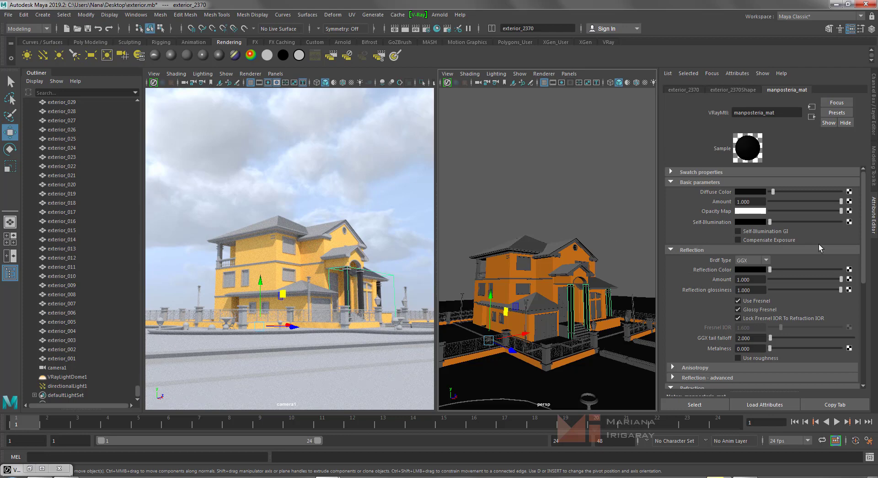
click(754, 191)
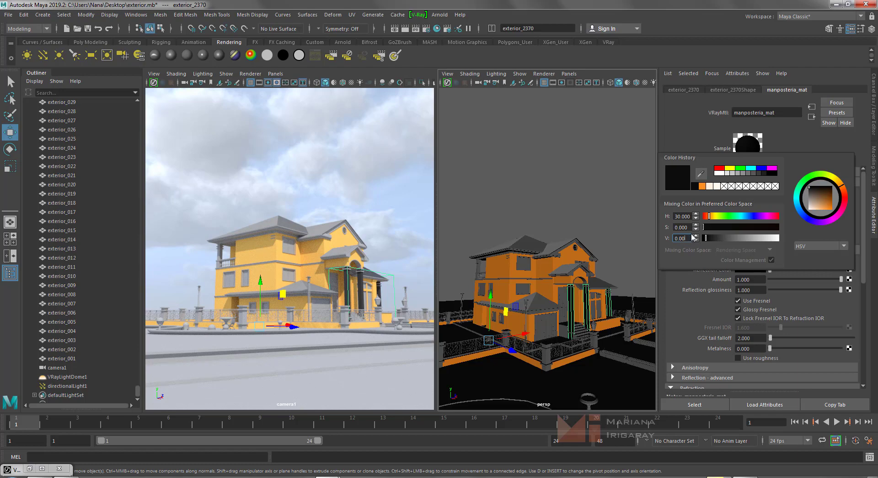
key(Return)
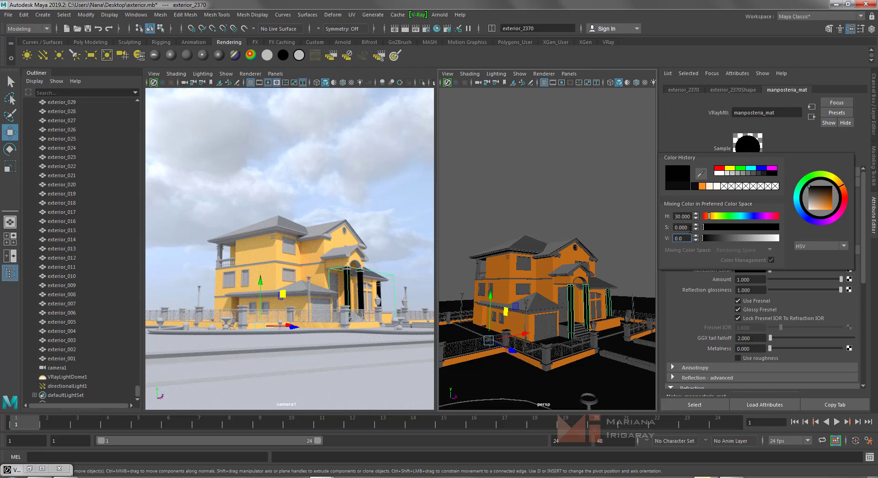
text(1)
key(Return)
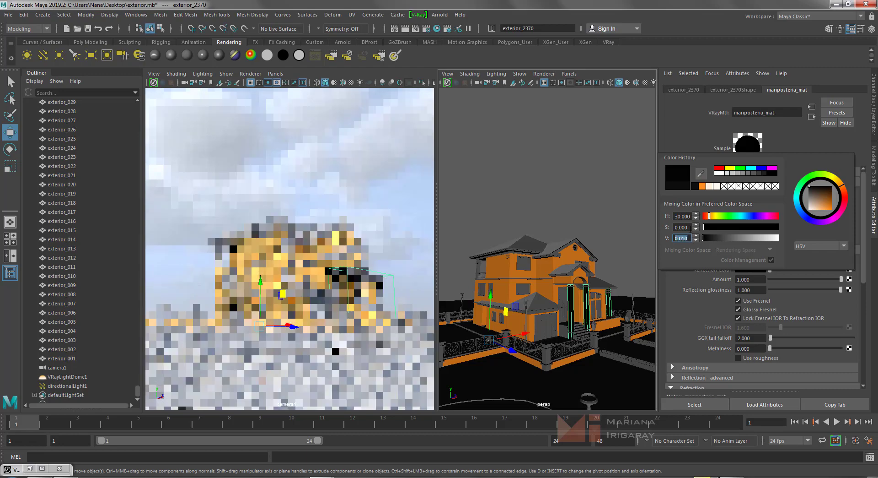
click(460, 201)
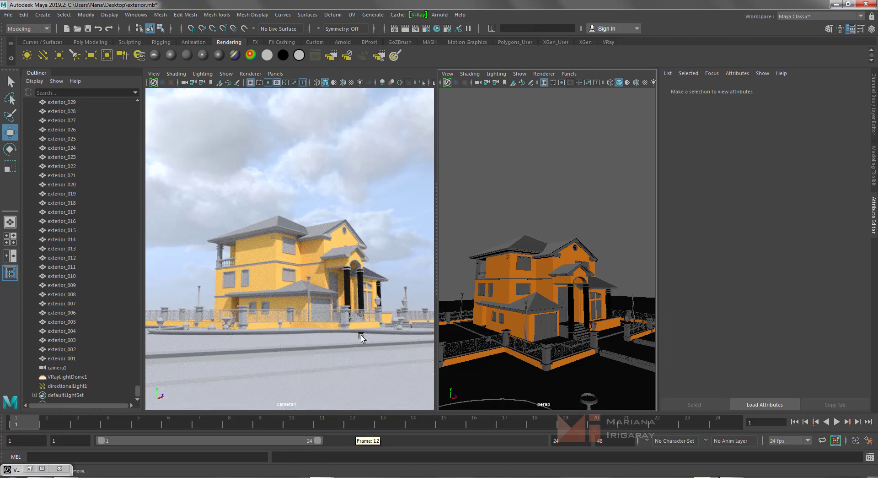
Select the porch columns and bring manposteria_mat's diffuse colour back to near-white.
click(347, 281)
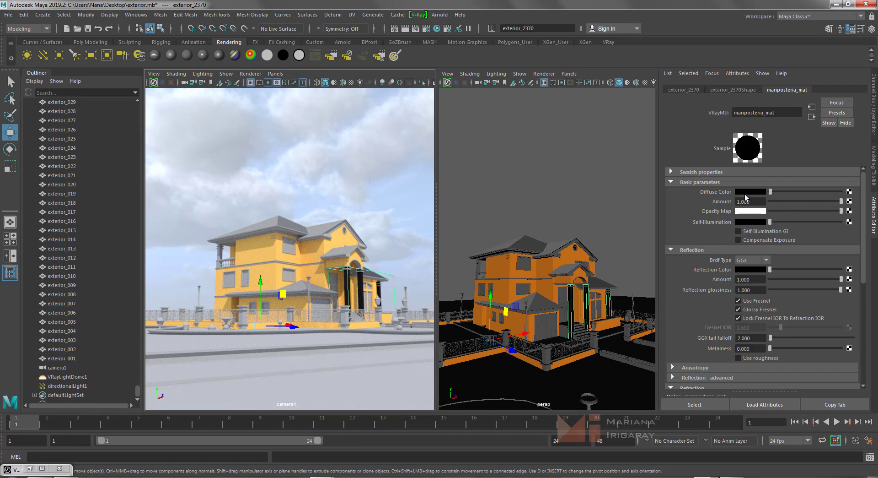
drag(770, 188, 839, 204)
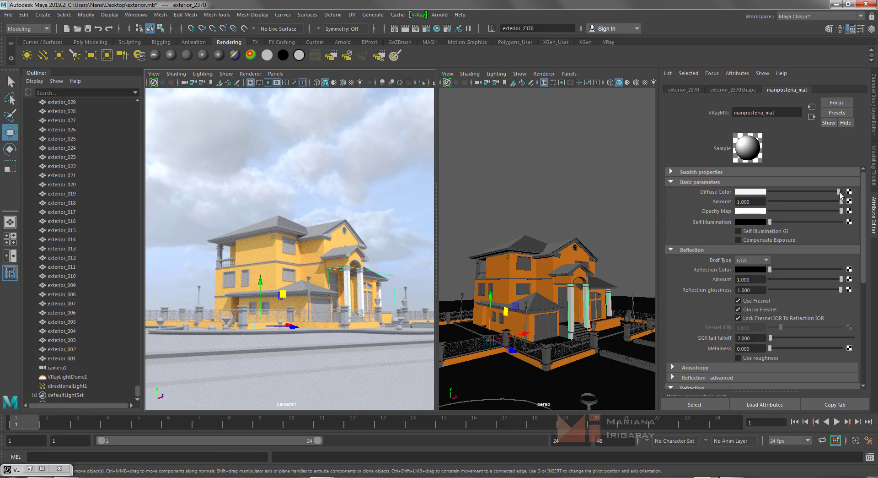
drag(840, 190, 842, 191)
drag(841, 191, 838, 191)
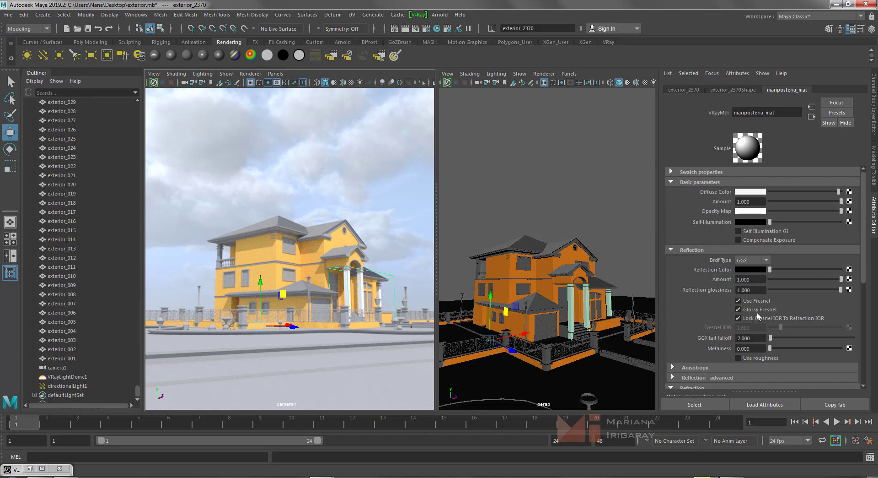
scroll(757, 312, down, 3)
scroll(754, 312, down, 2)
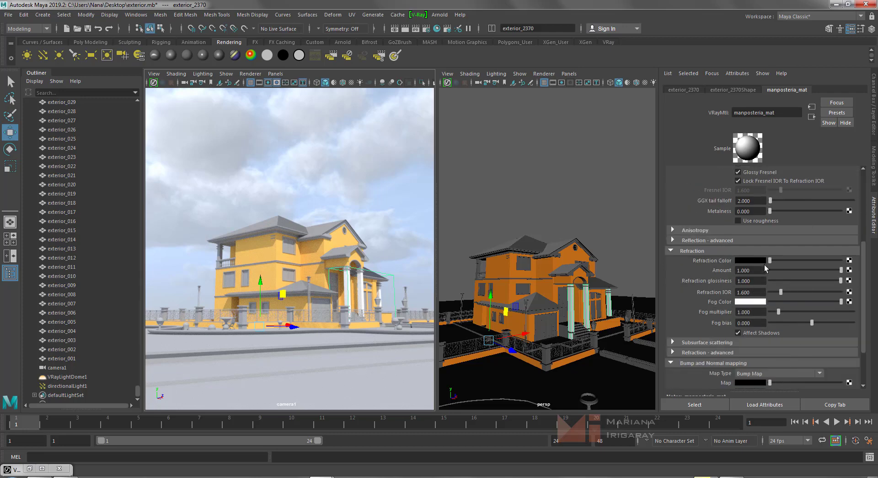
scroll(770, 279, down, 2)
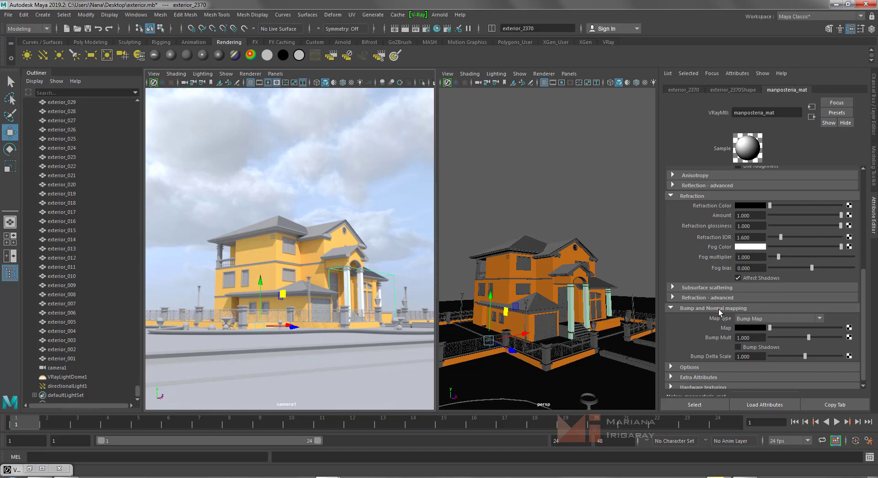
Drive manposteria_mat's bump with a Noise texture at Frequency Ratio 3 and Frequency 4.
click(848, 328)
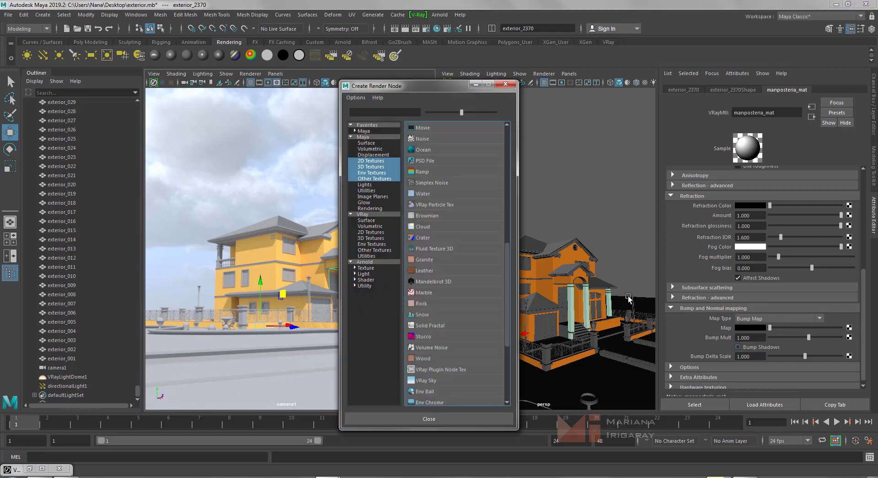
click(421, 139)
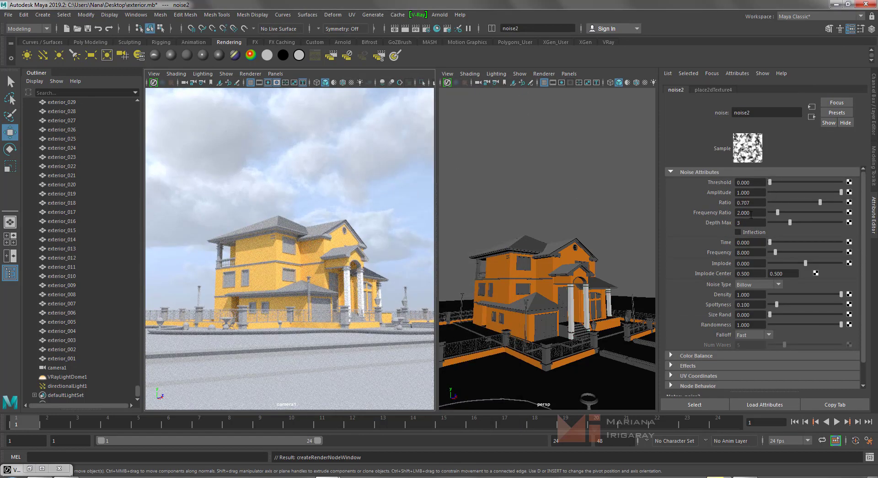
double_click(751, 213)
text(3)
key(Return)
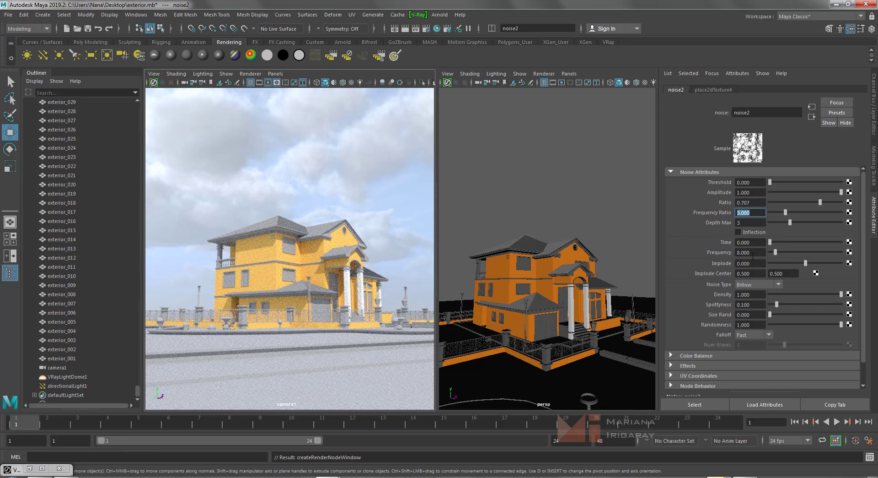
double_click(751, 252)
text(4)
key(Return)
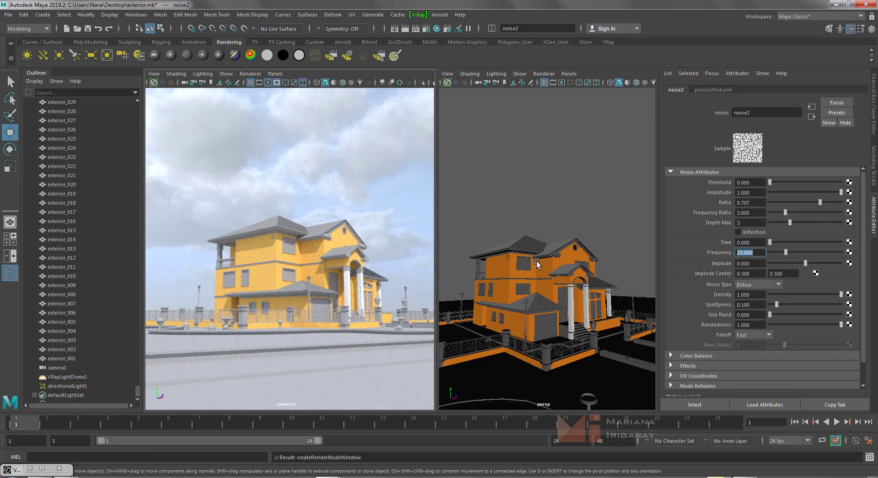
click(455, 189)
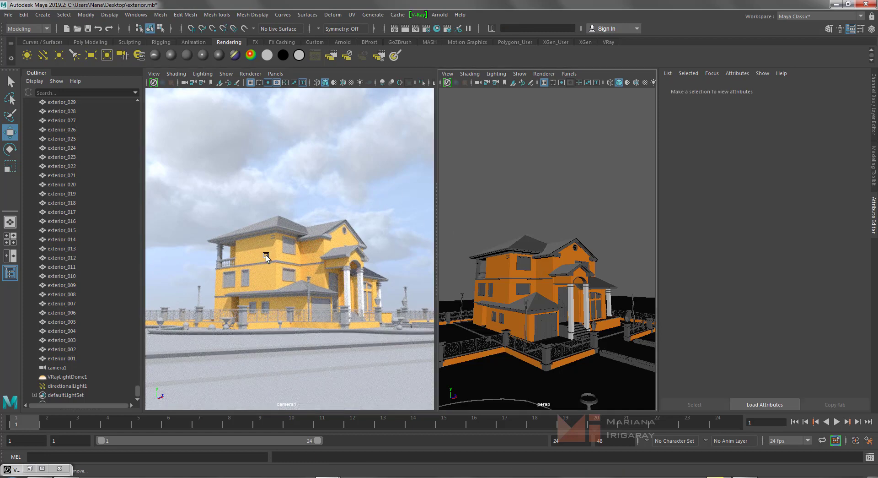
Assign the favourite material manposteria_mat to the roof-edge trim mesh exterior_2439.
alt+drag(596, 339, 562, 320)
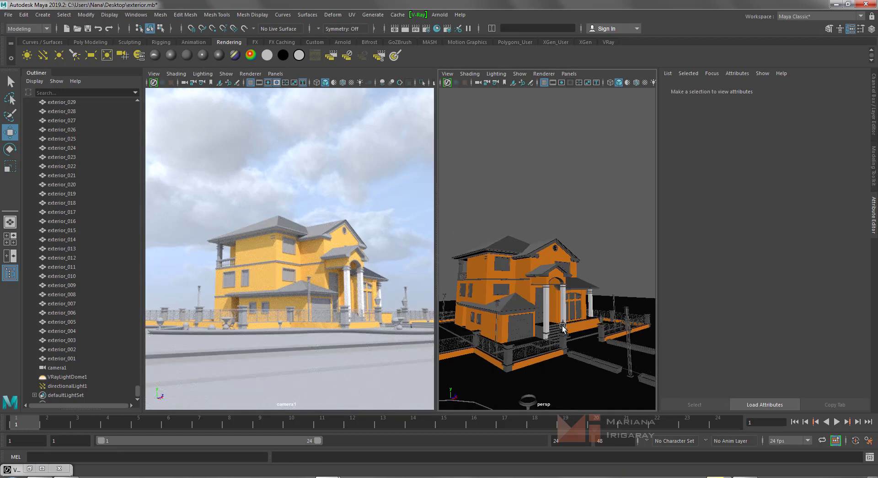
alt+right_drag(562, 320, 575, 344)
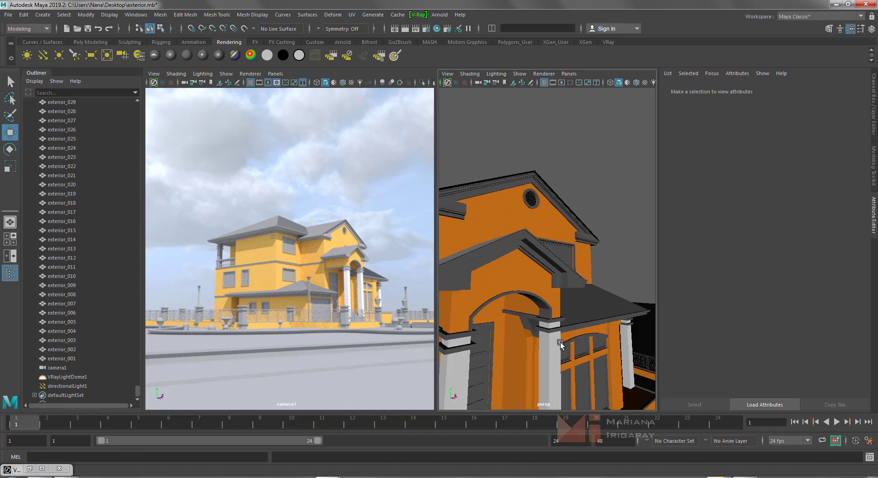
click(554, 347)
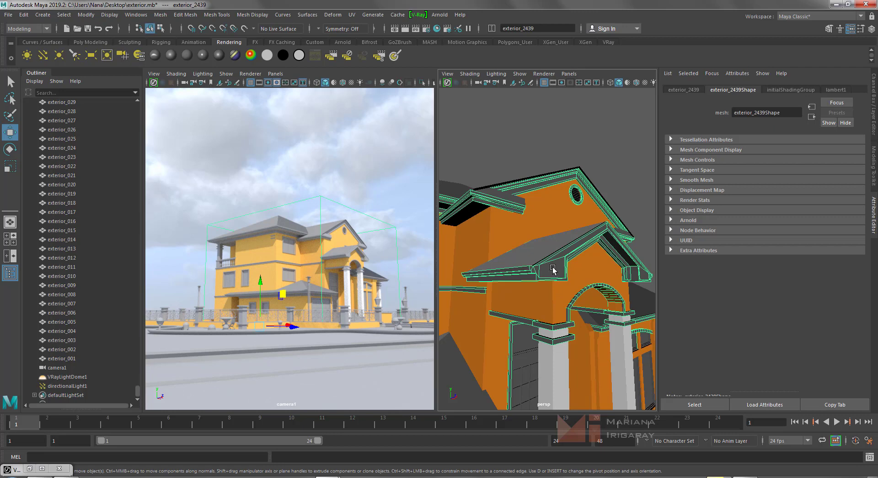
right_drag(553, 233, 552, 475)
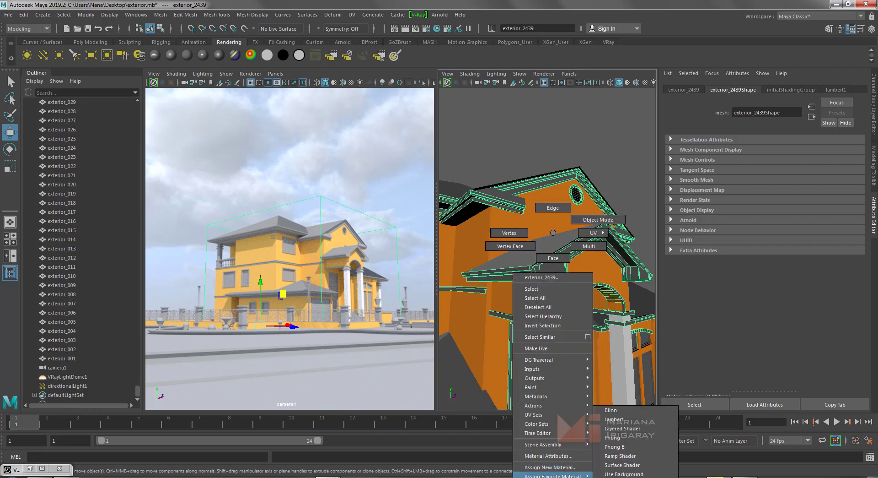
mouse_move(552, 475)
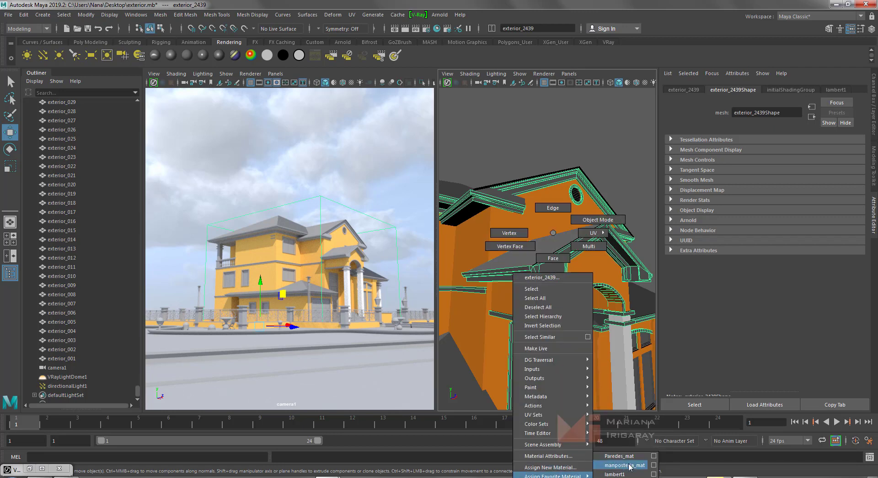
right_drag(630, 466, 629, 466)
mouse_move(571, 320)
alt+mouse_down()
mouse_move(621, 331)
mouse_move(640, 259)
alt+mouse_up()
key(f)
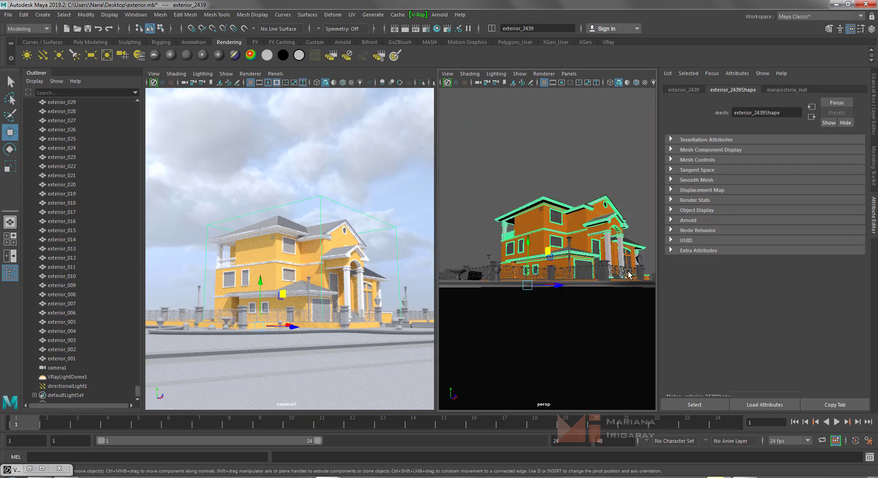
scroll(567, 300, up, 2)
scroll(567, 299, up, 2)
mouse_move(567, 300)
alt+mouse_down()
mouse_move(596, 307)
mouse_move(551, 329)
mouse_move(586, 297)
mouse_move(563, 320)
mouse_move(583, 325)
alt+mouse_up()
Select the porch pieces and the first railing pillars along the front fence.
click(597, 307)
click(586, 297)
click(563, 321)
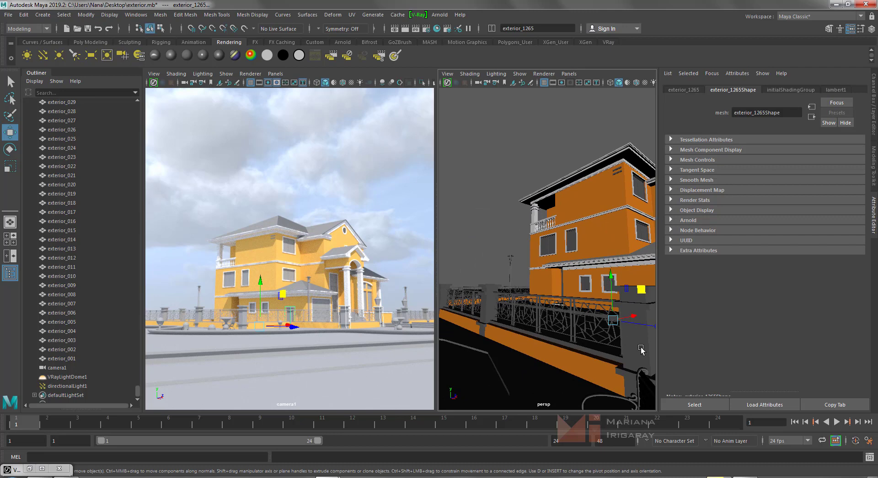
click(524, 310)
click(482, 307)
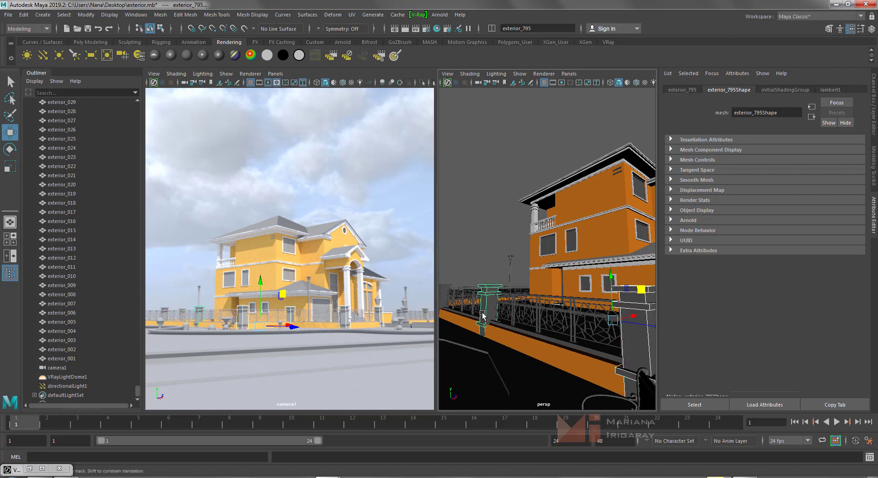
alt+drag(482, 307, 541, 348)
shift+click(541, 348)
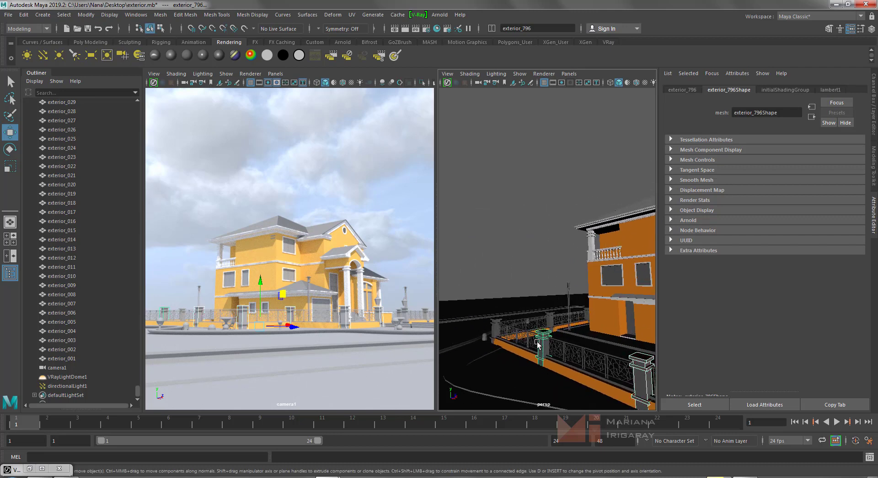
shift+click(496, 328)
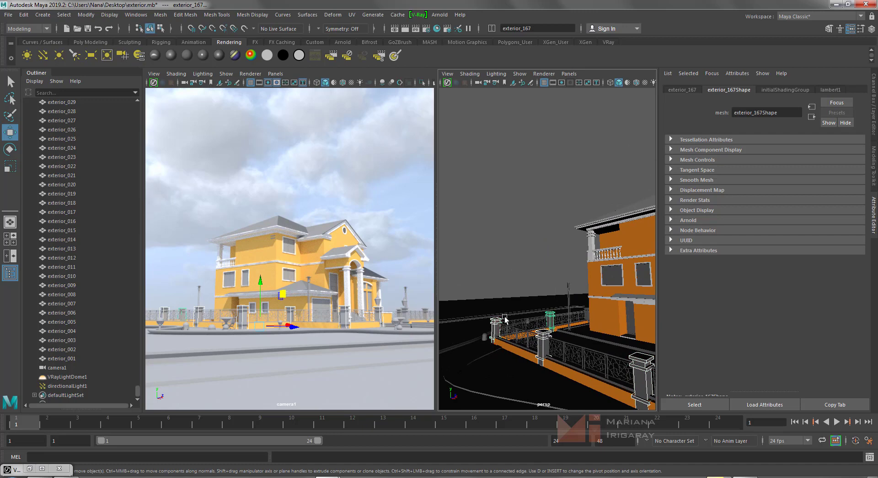
mouse_move(552, 317)
alt+mouse_down()
mouse_move(521, 335)
mouse_move(592, 322)
alt+mouse_up()
shift+click(520, 335)
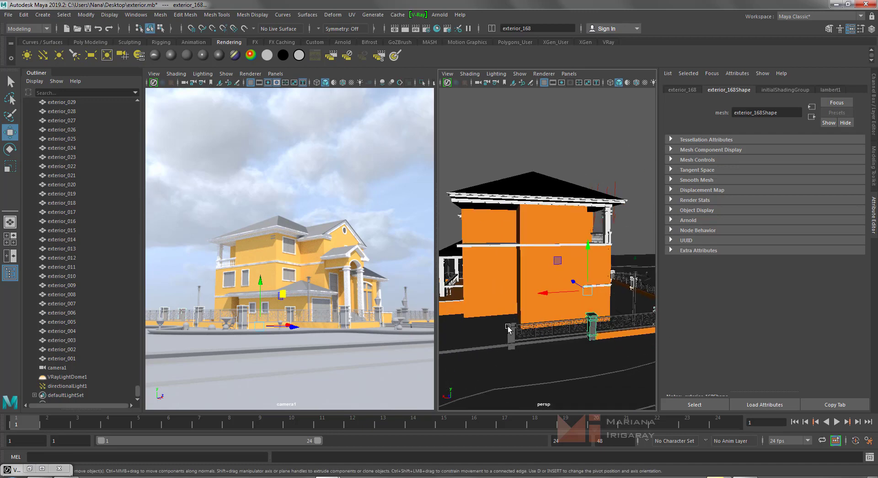
shift+click(510, 330)
Add the remaining railing posts and assign them the existing manposteria_mat material.
mouse_move(482, 345)
alt+mouse_down()
mouse_move(531, 346)
mouse_move(601, 324)
alt+mouse_up()
shift+click(572, 335)
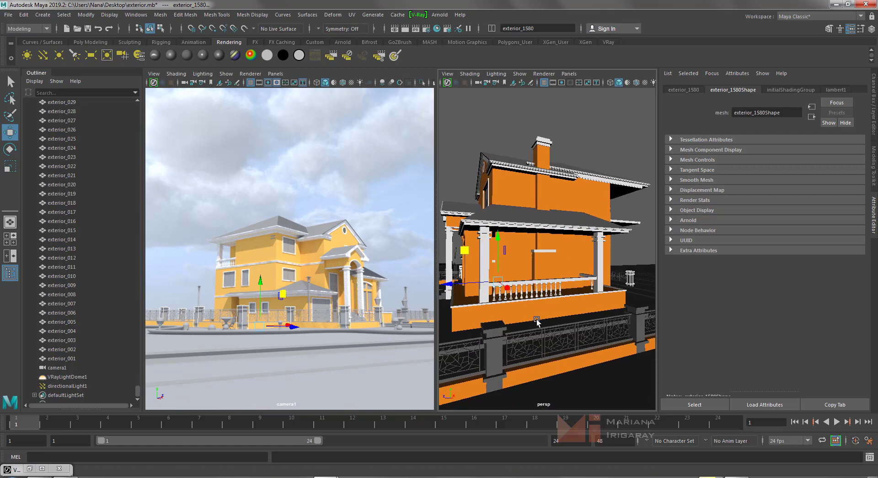
shift+click(507, 324)
alt+drag(508, 324, 601, 339)
shift+click(544, 318)
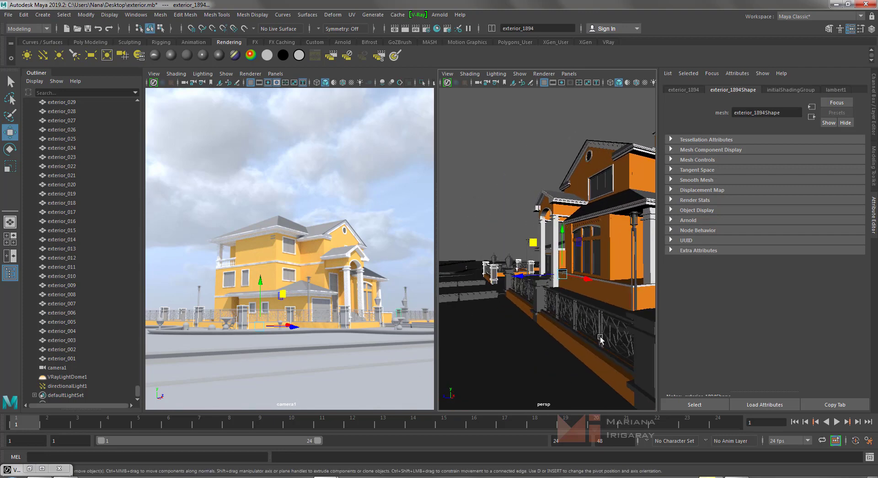
shift+click(642, 335)
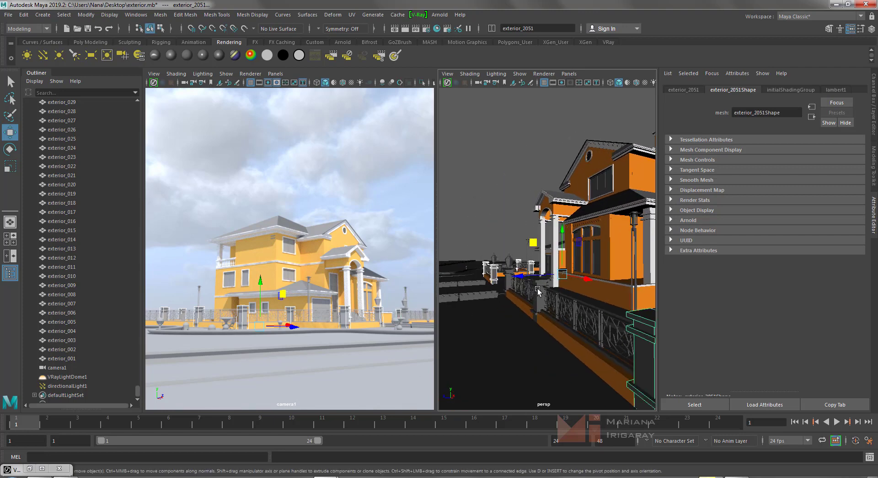
shift+click(531, 294)
shift+click(507, 277)
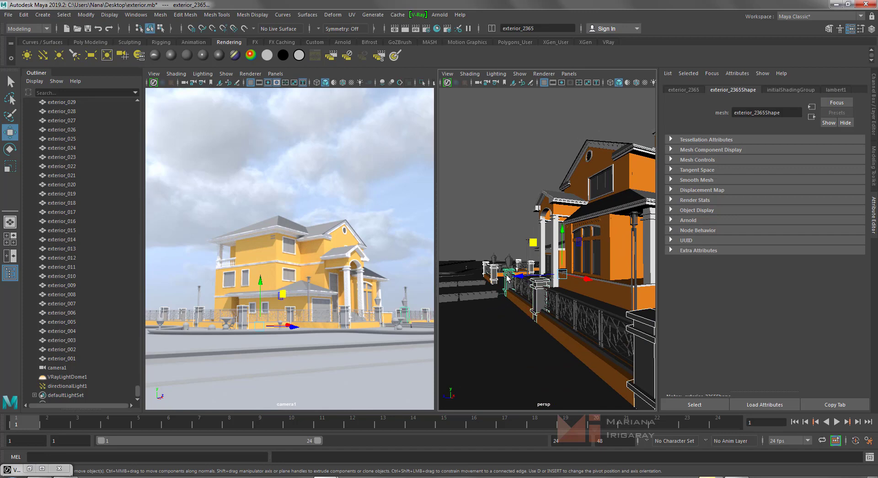
right_click(507, 277)
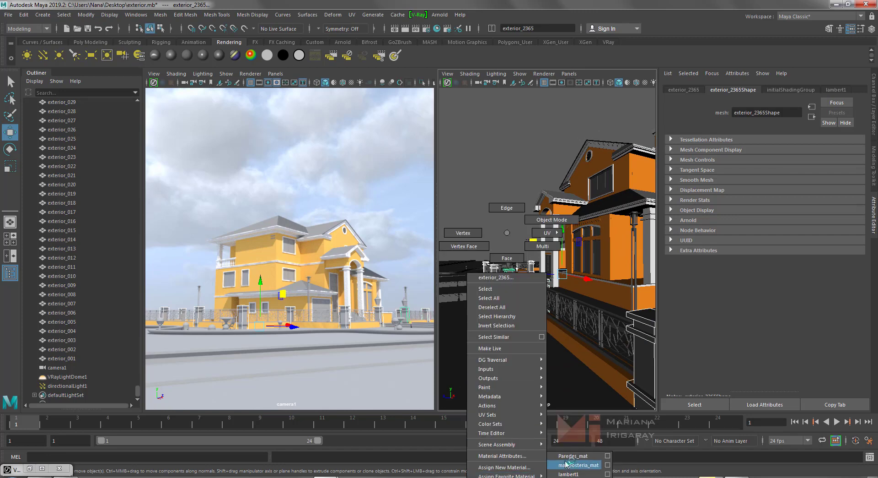
click(566, 465)
mouse_move(511, 321)
alt+mouse_down()
mouse_move(593, 326)
mouse_move(626, 350)
mouse_move(491, 339)
mouse_move(516, 319)
alt+mouse_up()
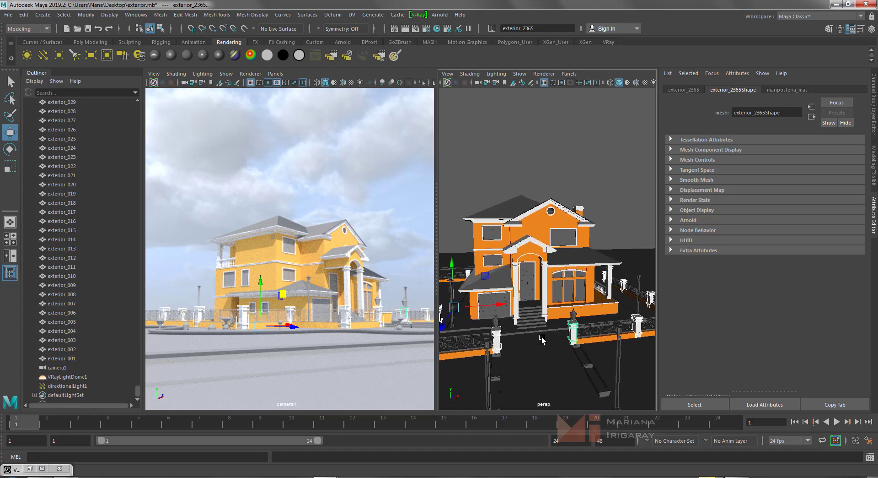
scroll(516, 319, up, 5)
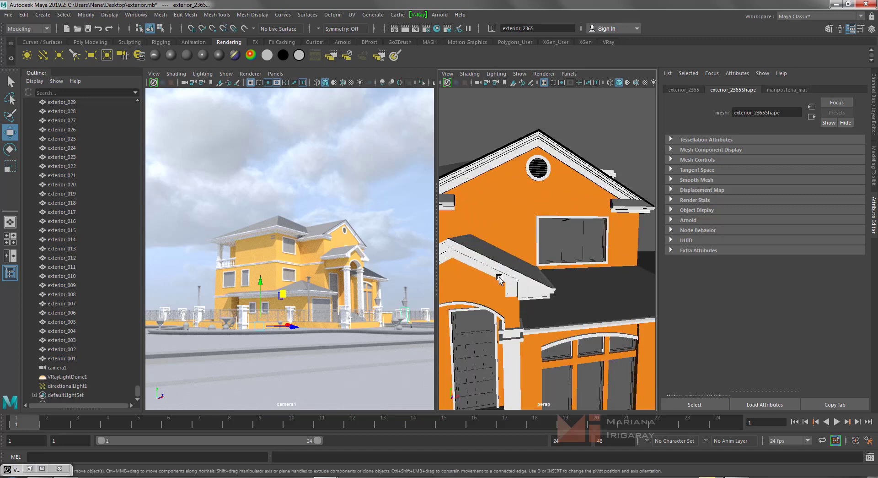
Assign a new VRay Mtl to the front door and window frames.
scroll(499, 332, up, 3)
click(498, 333)
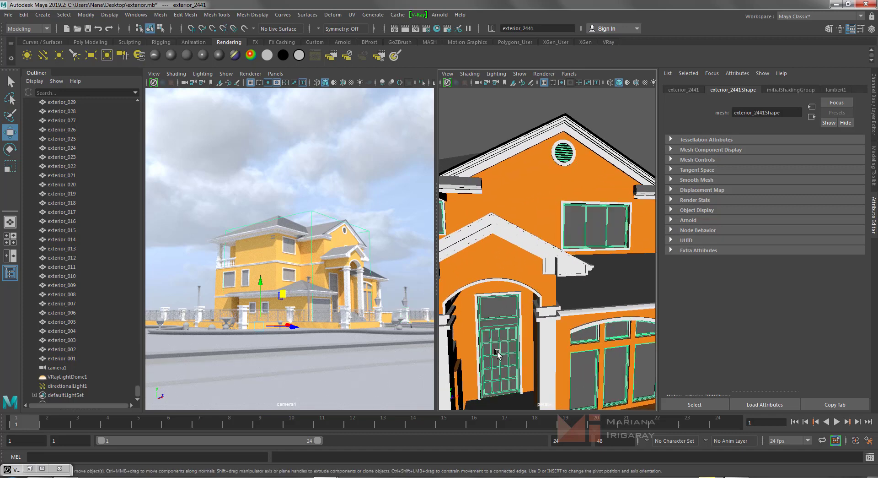
mouse_move(493, 342)
alt+mouse_down()
mouse_move(515, 315)
mouse_move(584, 346)
mouse_move(574, 284)
alt+mouse_up()
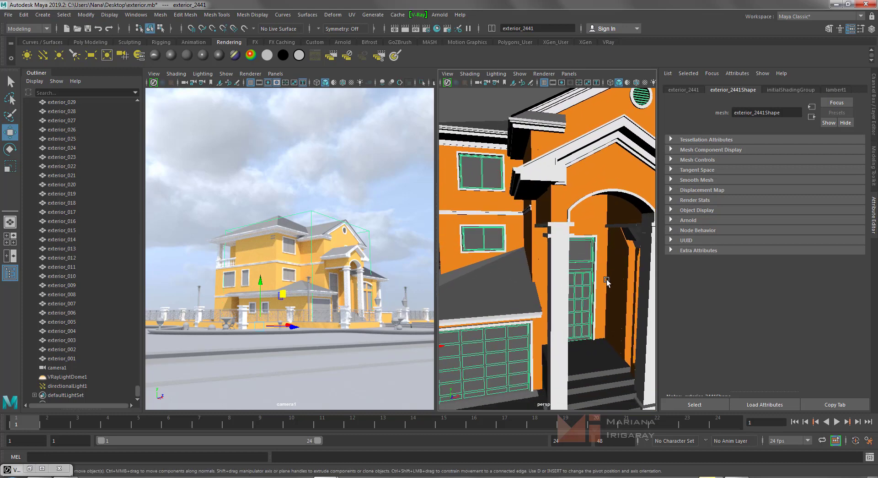
right_drag(575, 282, 591, 466)
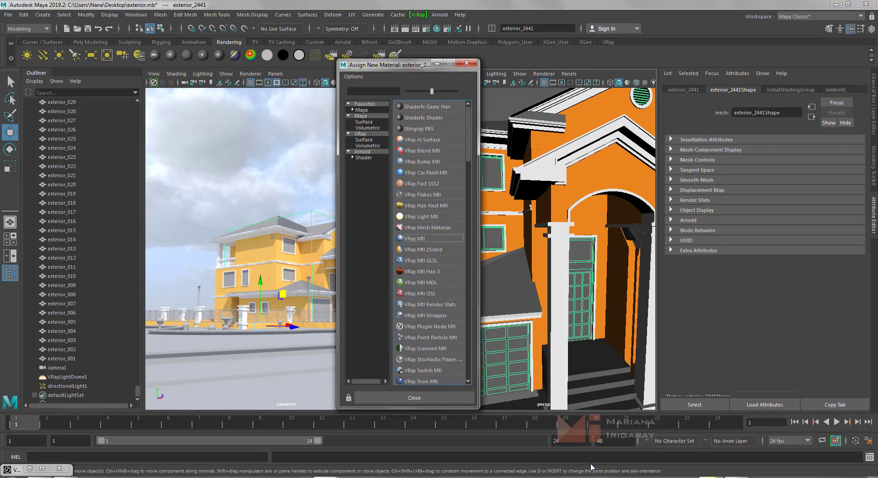
click(421, 238)
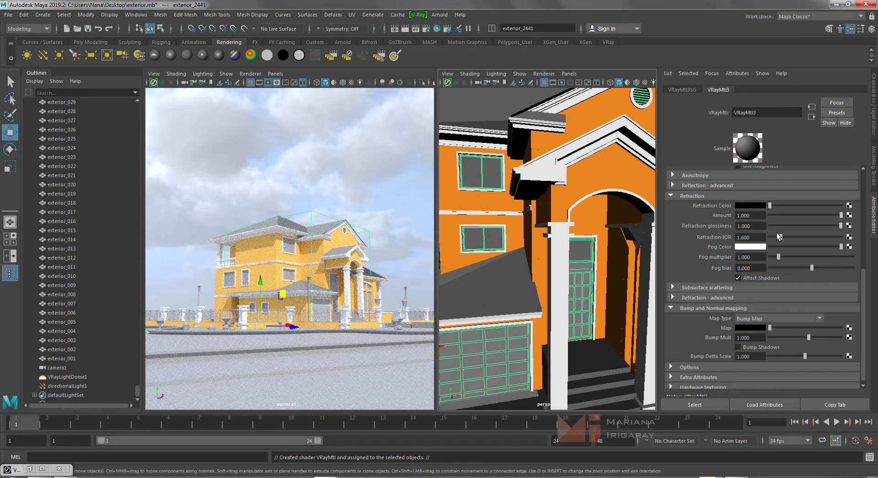
Give the new VRayMtl3 a white diffuse colour and a grey reflection colour.
scroll(787, 219, up, 3)
scroll(791, 211, up, 2)
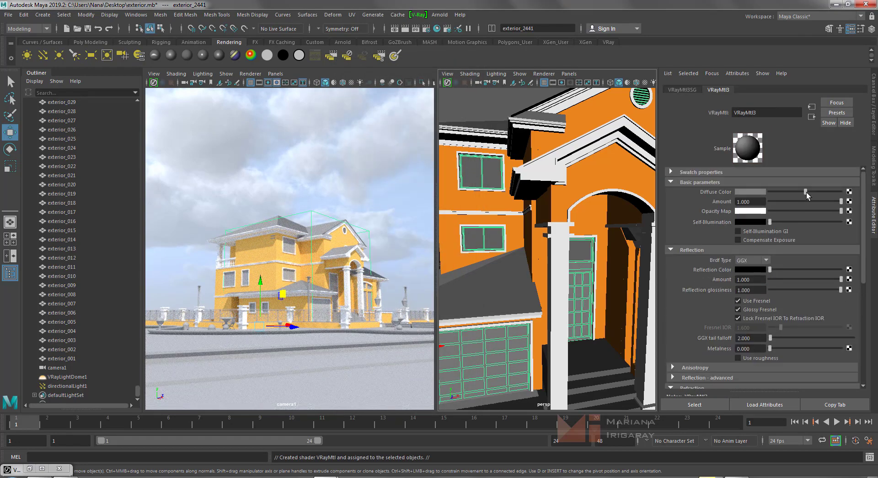
drag(806, 192, 838, 192)
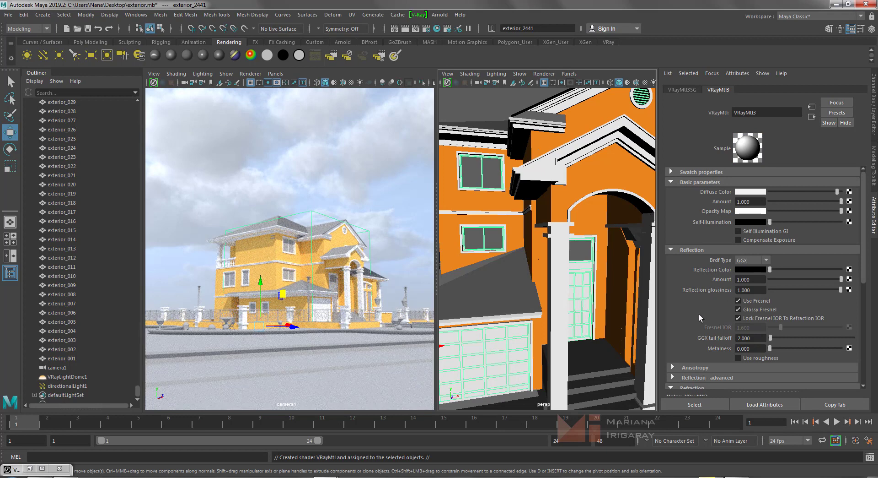
scroll(699, 314, down, 1)
scroll(699, 314, down, 2)
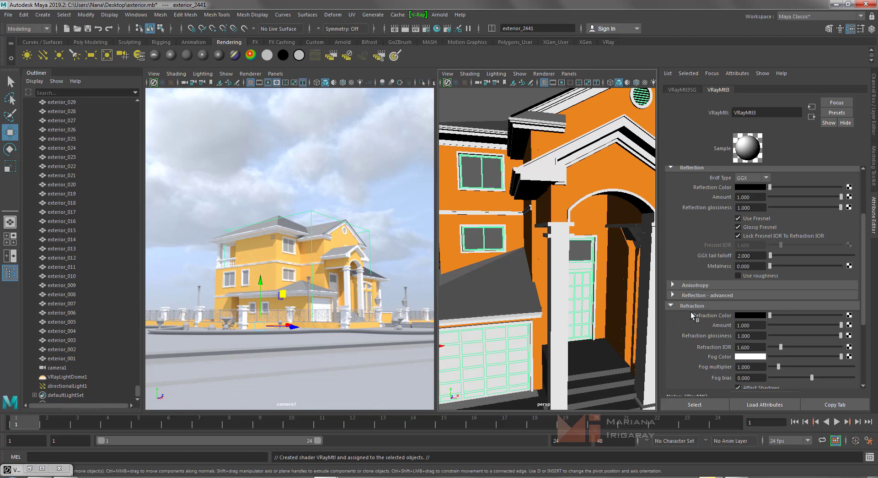
scroll(702, 303, up, 1)
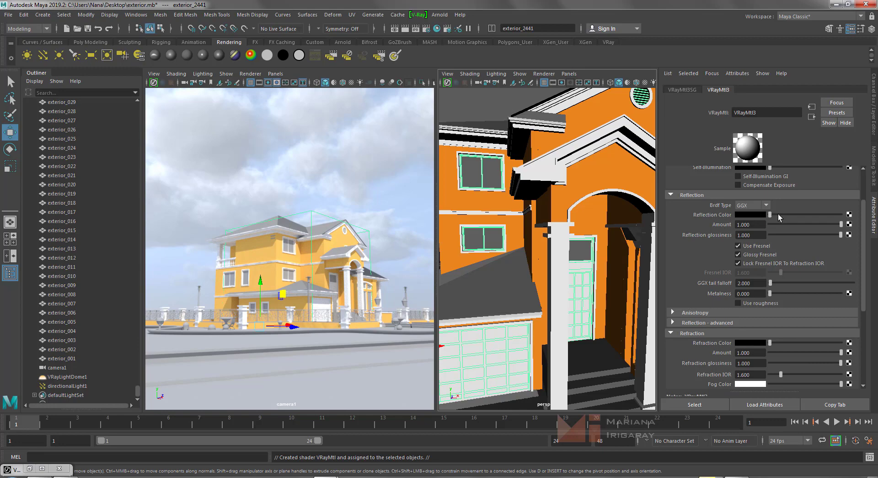
mouse_move(778, 213)
mouse_down()
mouse_move(808, 213)
mouse_move(787, 214)
mouse_up()
click(786, 214)
mouse_move(502, 313)
alt+mouse_down()
mouse_move(580, 311)
mouse_move(526, 316)
mouse_move(571, 278)
alt+mouse_up()
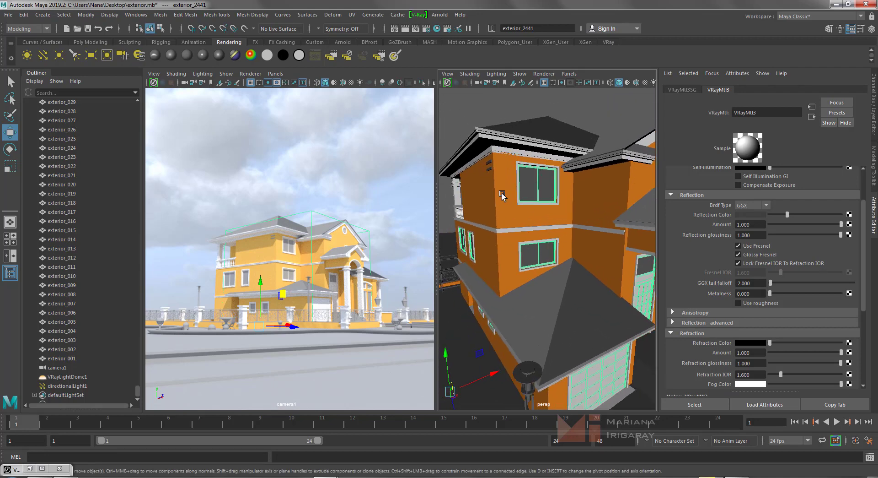
Assign a new VRay Mtl to the window panes and rename it vidrio_mat.
click(532, 187)
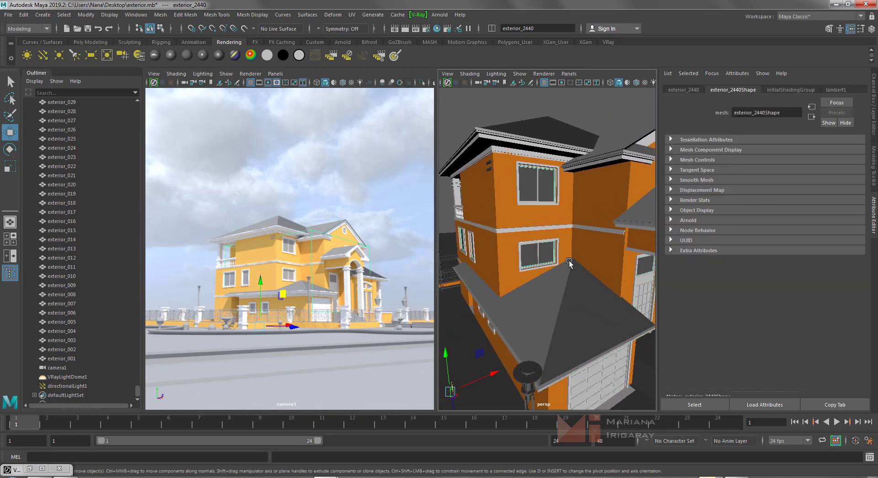
mouse_move(569, 263)
alt+mouse_down()
mouse_move(530, 258)
mouse_move(551, 272)
alt+mouse_up()
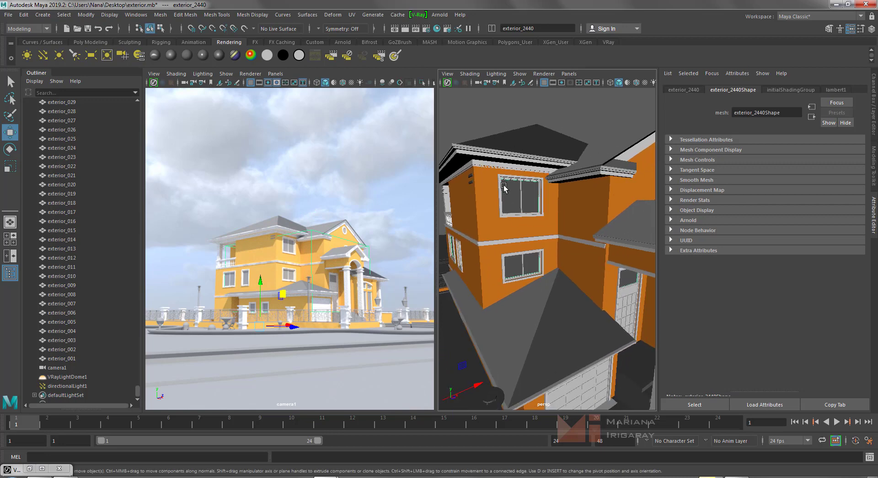
right_click(516, 192)
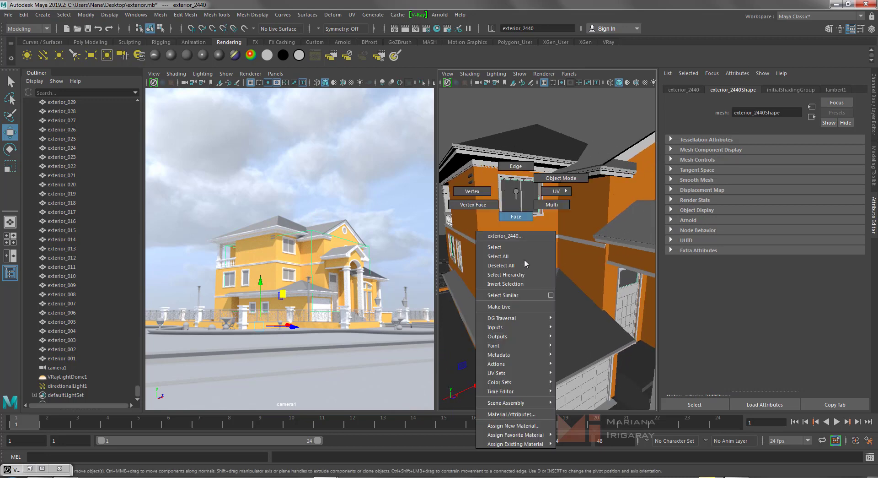
click(530, 425)
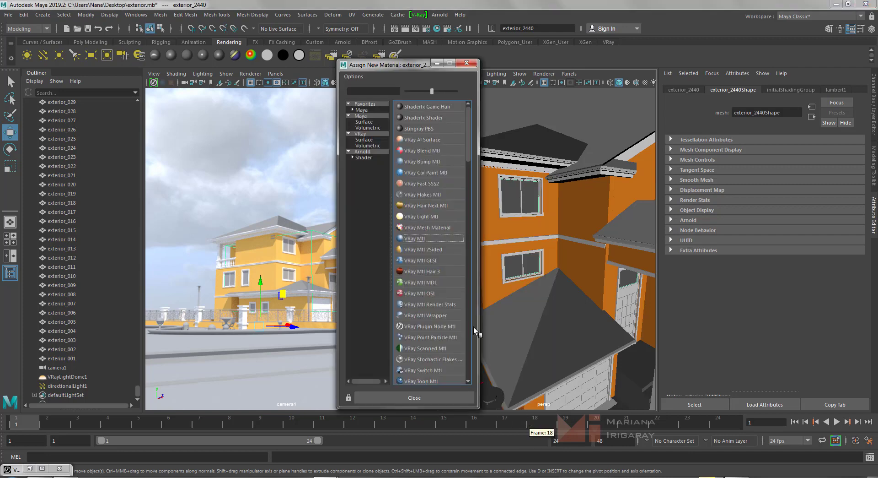
click(416, 239)
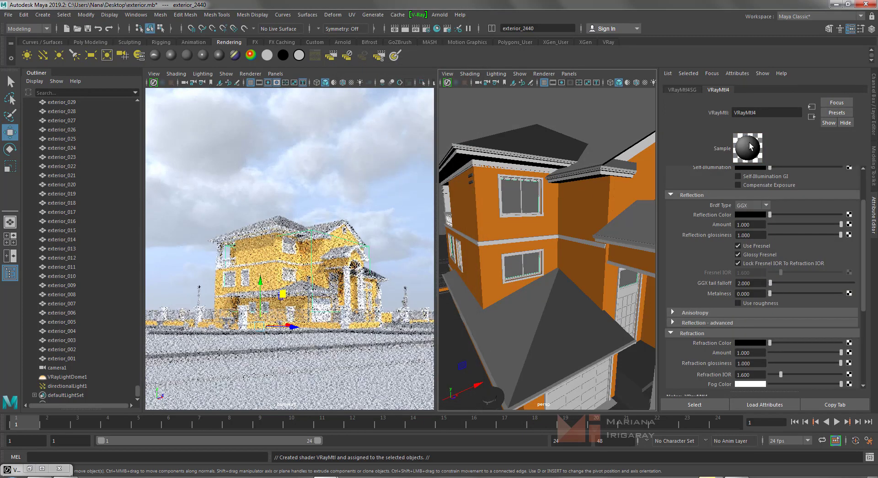
double_click(745, 112)
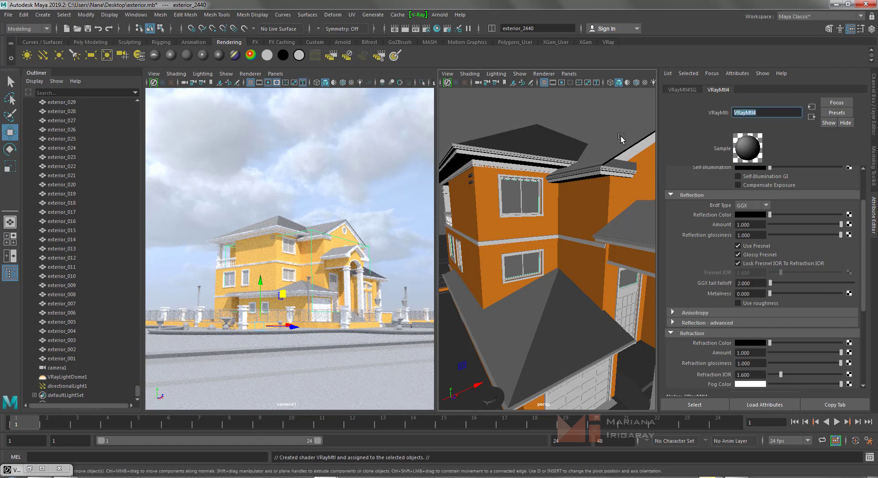
text(V)
key(Return)
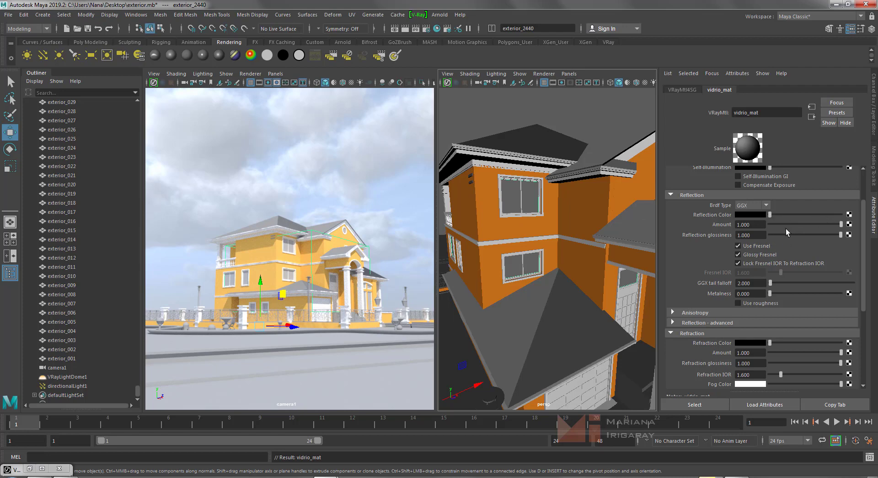
Set vidrio_mat's reflection colour to near-white and its refraction colour to white.
click(828, 214)
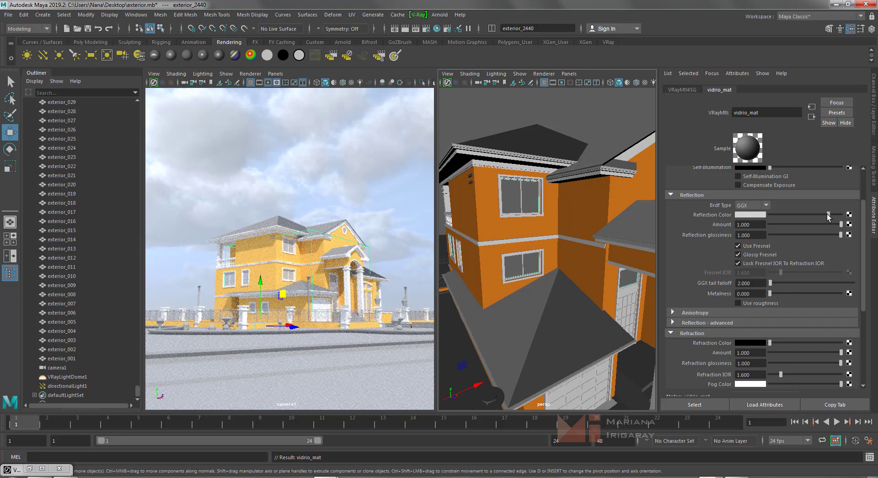
scroll(721, 252, down, 2)
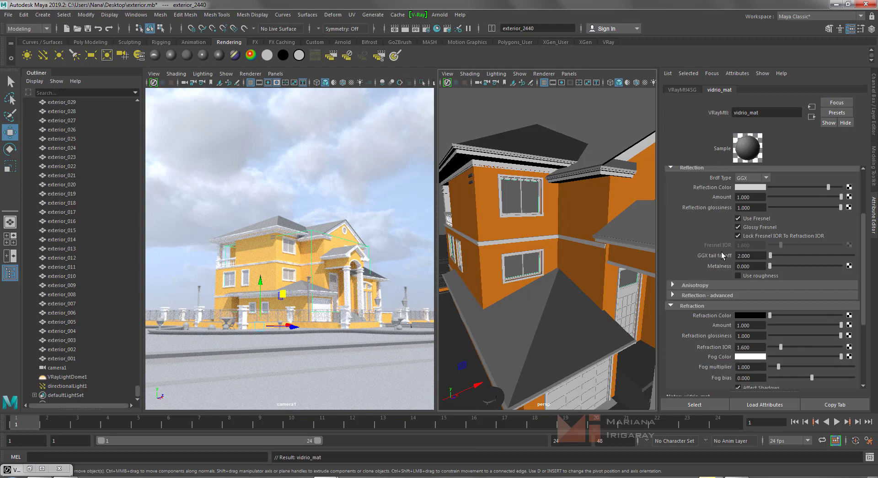
scroll(718, 247, down, 2)
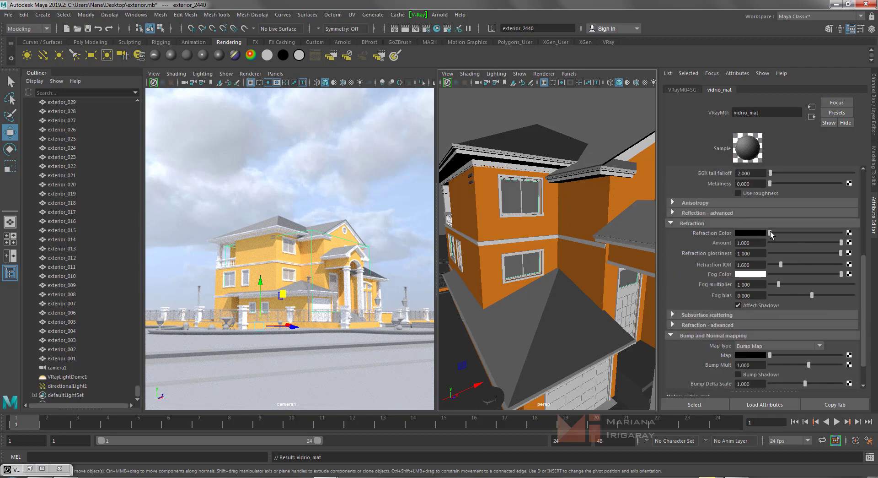
drag(770, 233, 809, 231)
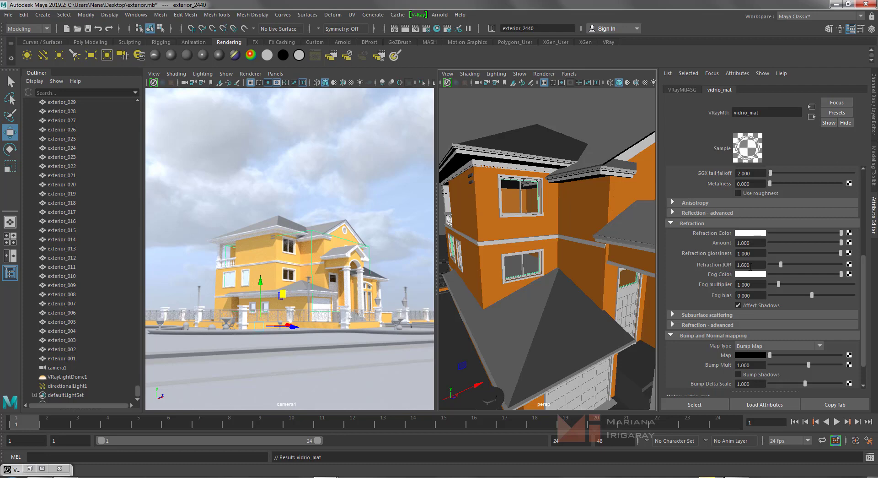
click(754, 264)
Set vidrio_mat's refraction IOR to 1.2 and web-search 'index of refraction'.
text(1.2)
key(Return)
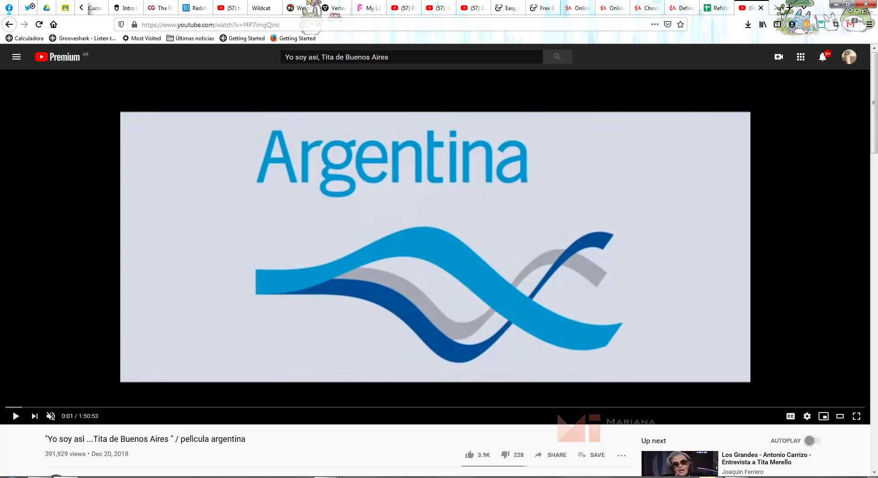
click(788, 8)
click(362, 108)
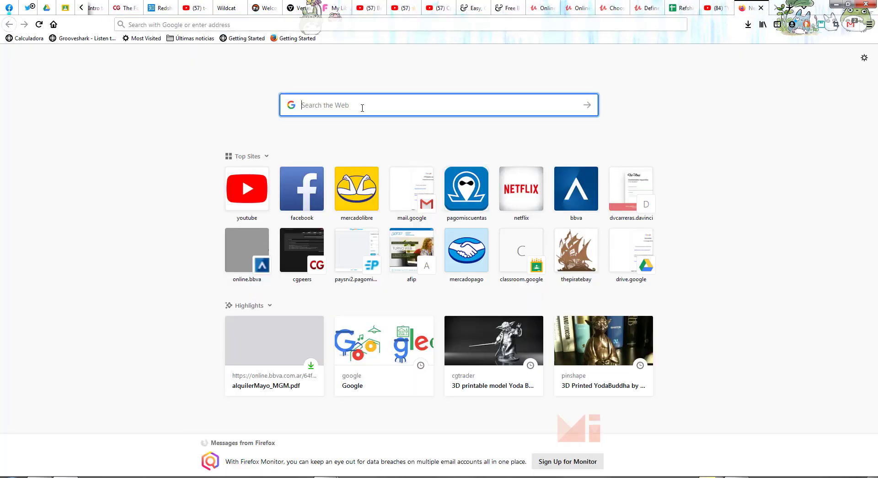
text(index)
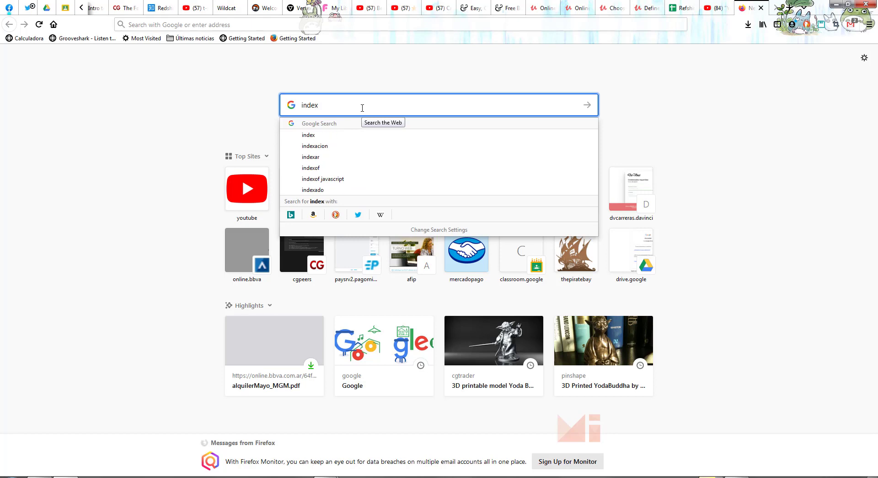
text( of refr)
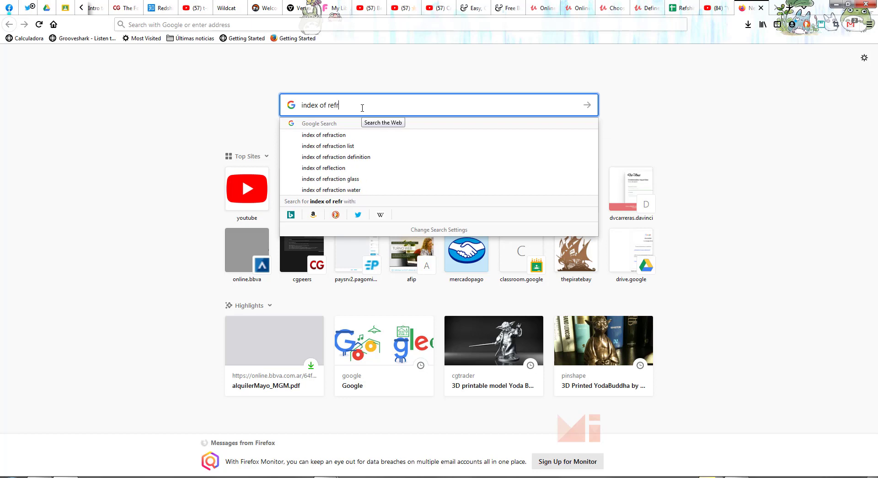
text(action)
key(Return)
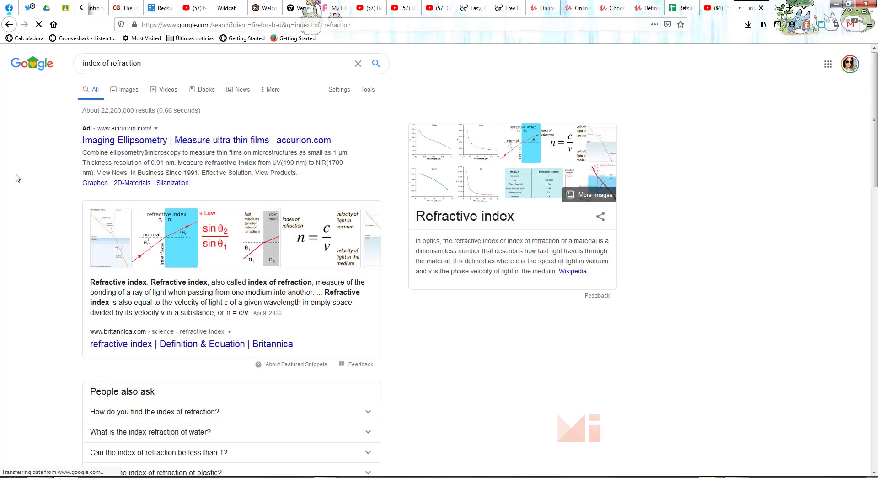
Browse image results for 'index of refraction list', viewing a table with water 1.33 and glass 1.52.
click(111, 105)
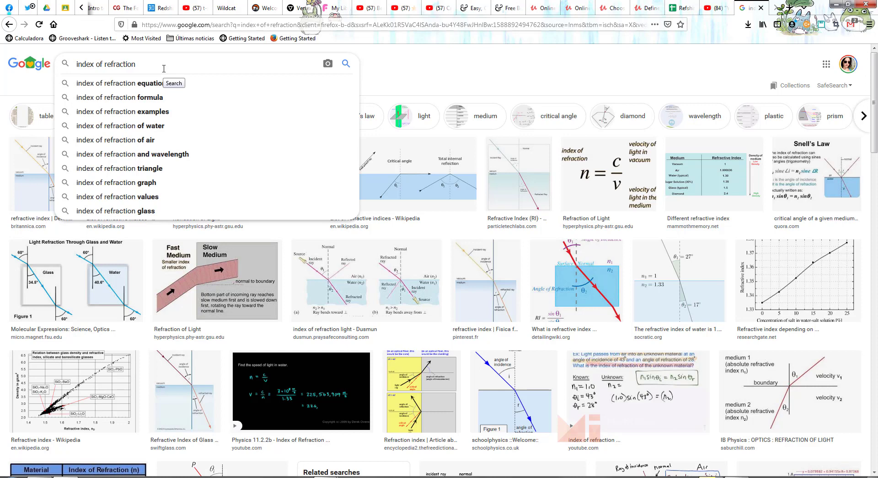
click(670, 197)
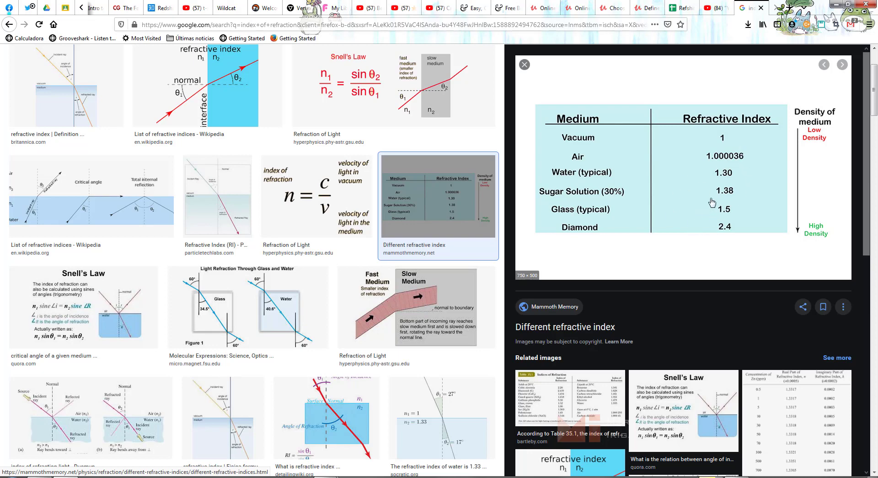
scroll(713, 219, up, 3)
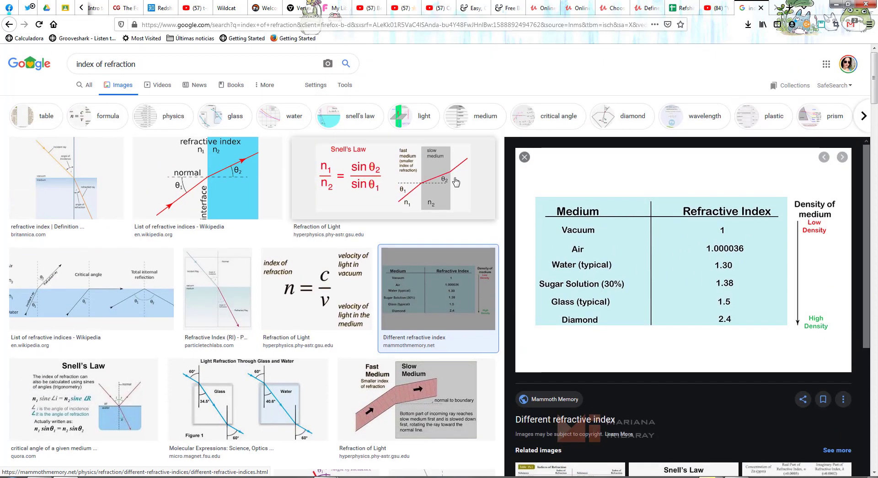
click(144, 65)
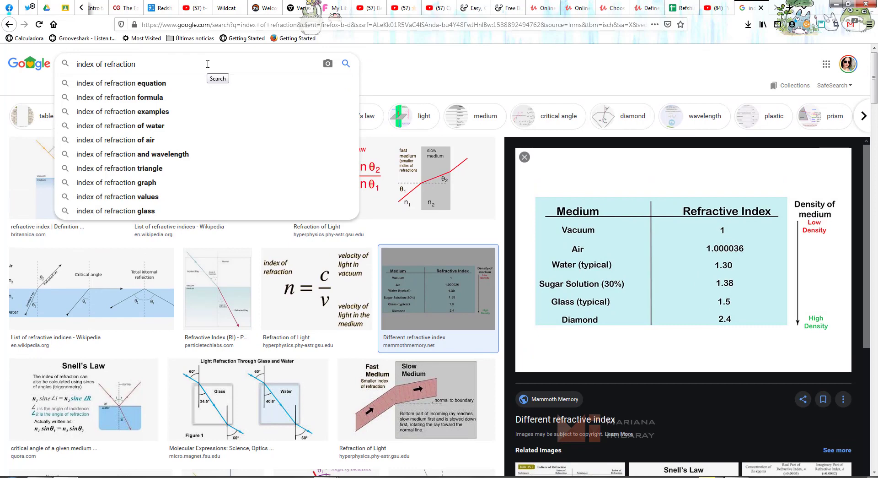
text( list)
key(Return)
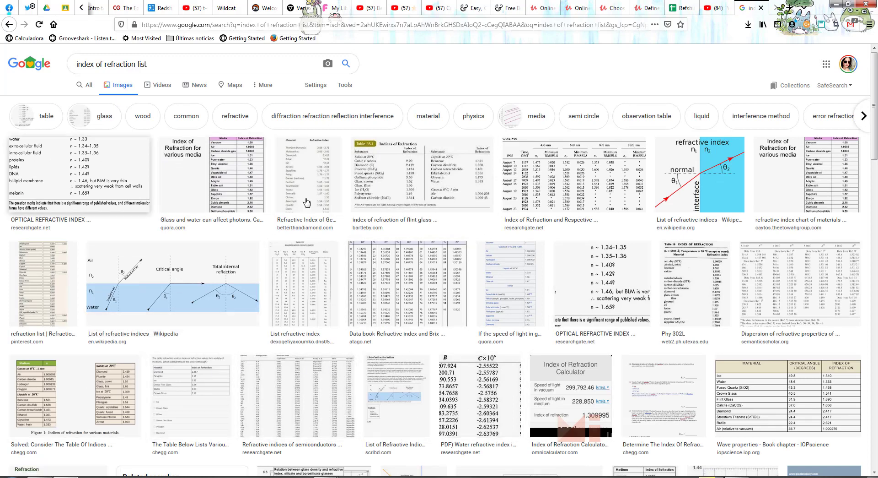
click(229, 182)
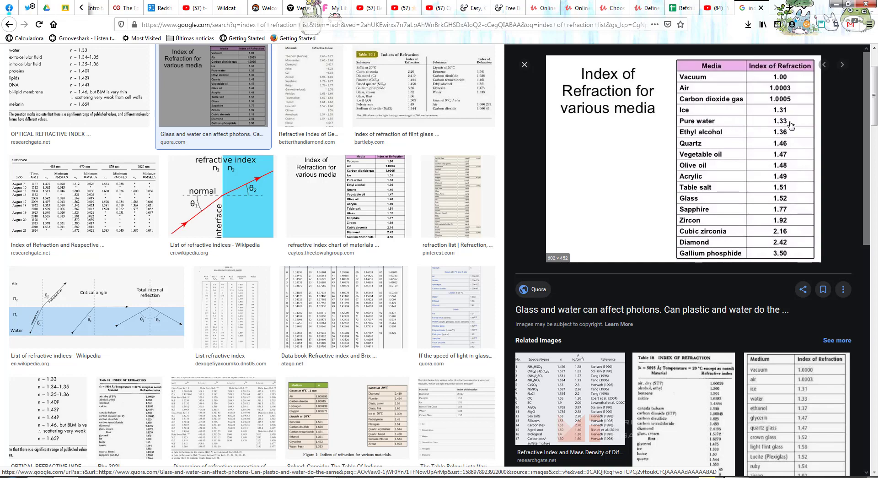
scroll(509, 157, up, 4)
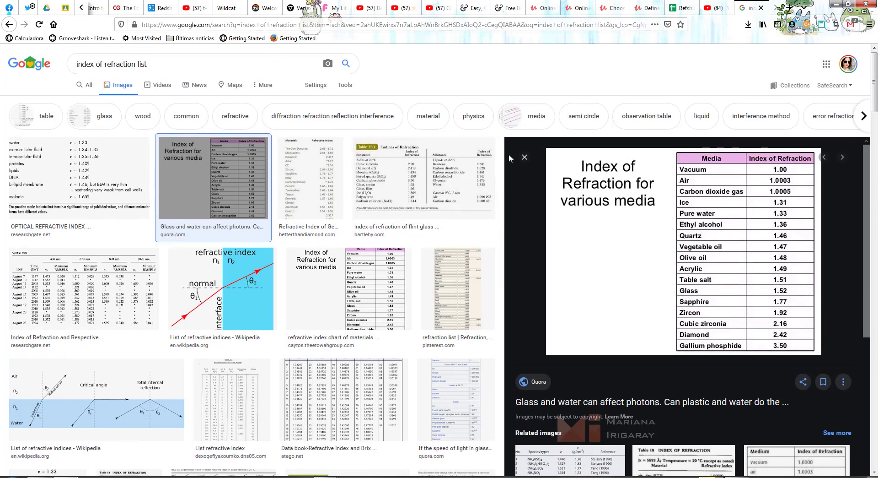
click(524, 159)
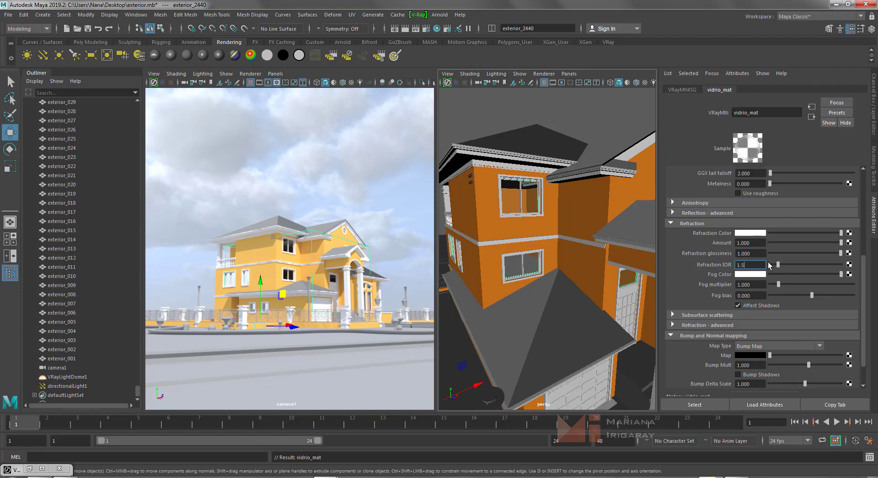
Commit vidrio_mat's Refraction IOR of 1.5 and orbit to check the render.
key(Return)
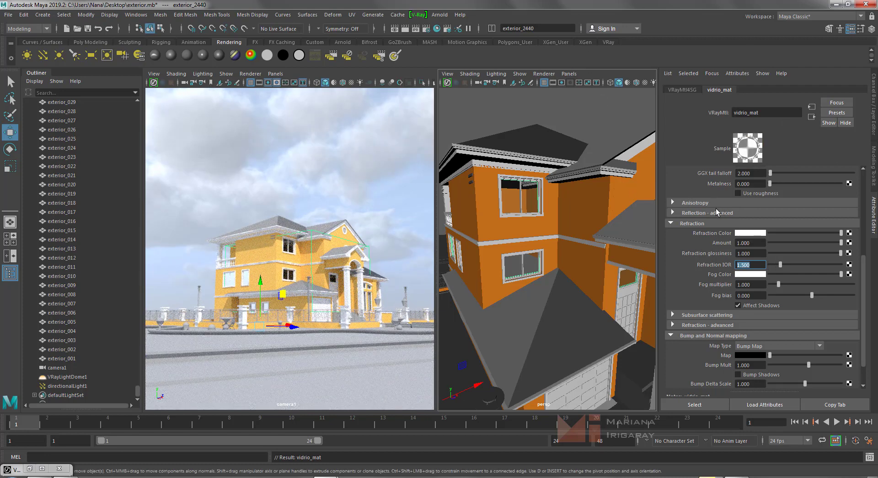
alt+drag(625, 283, 524, 298)
scroll(524, 298, down, 3)
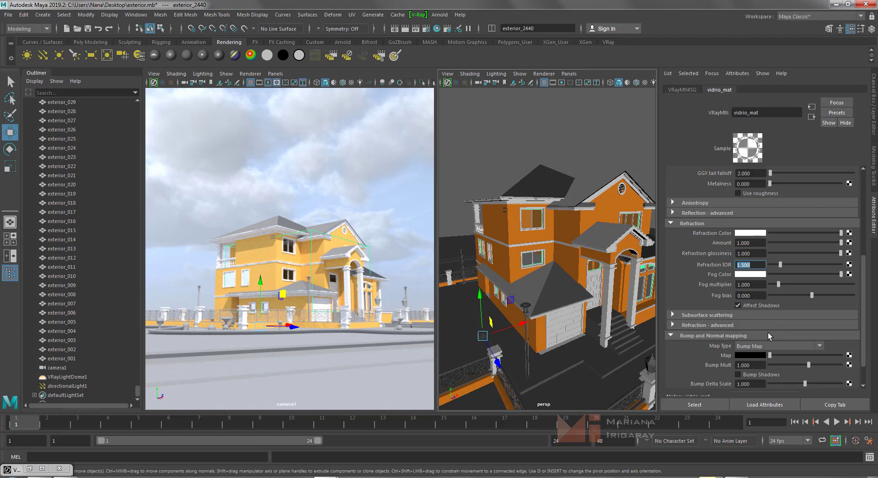
Try a light blue glass colour, then drop its saturation back to pure white.
click(750, 274)
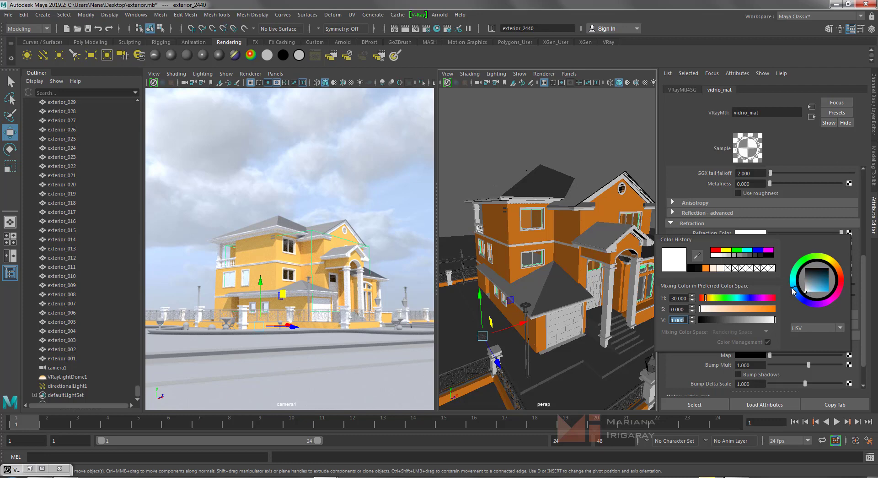
drag(812, 291, 817, 293)
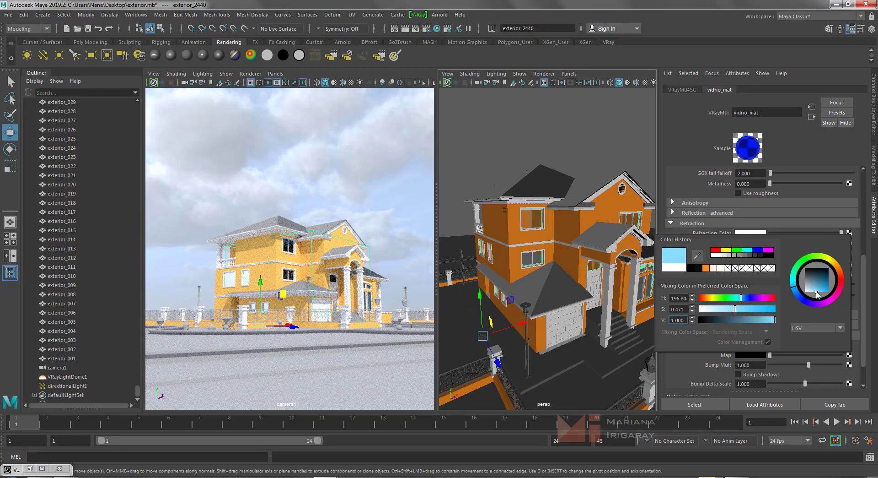
drag(817, 294, 808, 297)
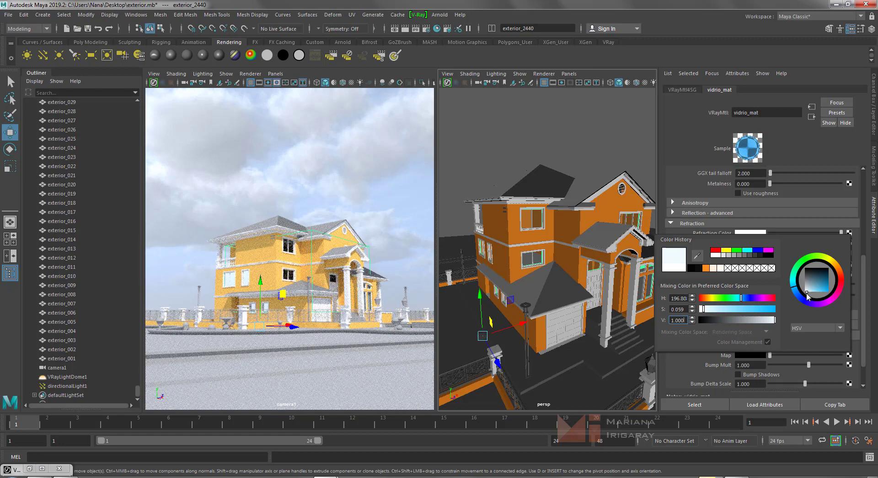
drag(808, 297, 806, 295)
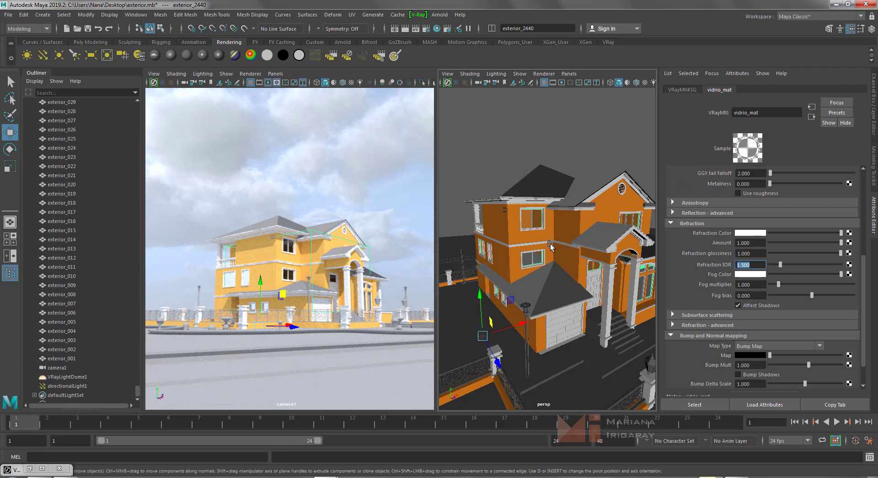
Orbit and zoom the perspective view around the house wall, roof and balcony side.
alt+drag(544, 245, 510, 252)
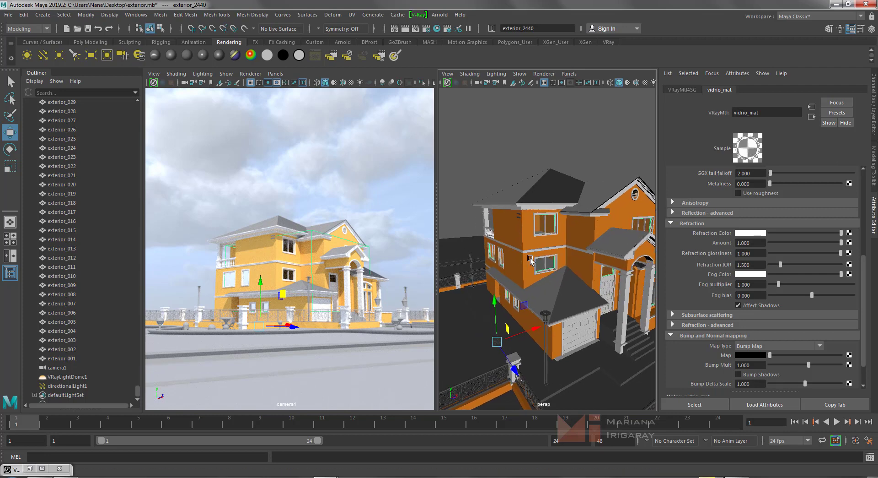
mouse_move(510, 252)
alt+right_down()
mouse_move(644, 394)
mouse_move(567, 256)
alt+right_up()
alt+drag(584, 317, 530, 228)
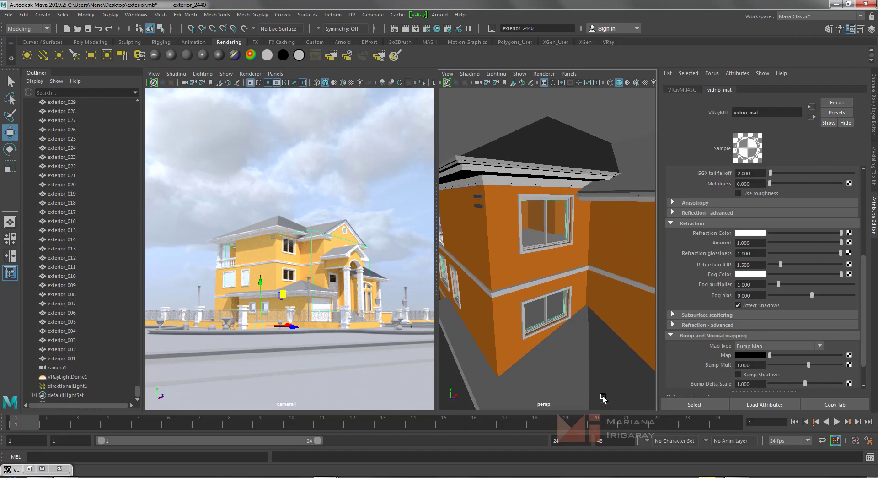
scroll(529, 228, up, 3)
scroll(531, 226, up, 3)
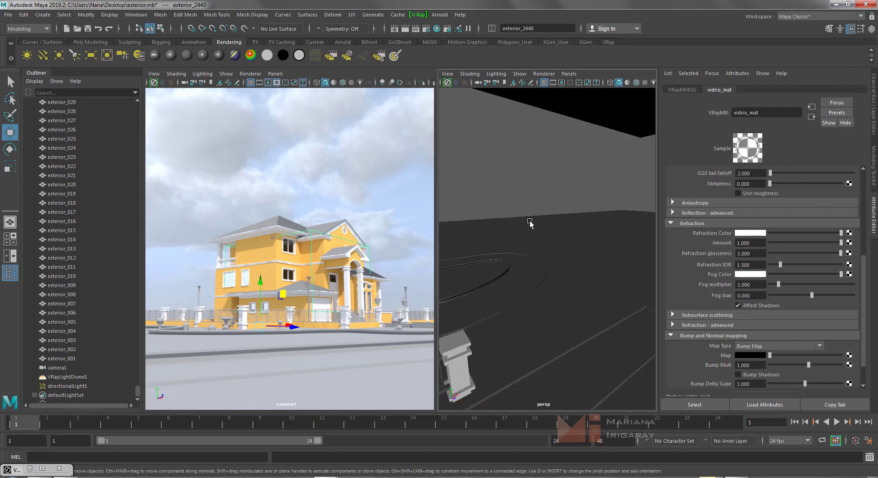
scroll(531, 224, up, 2)
scroll(530, 222, down, 3)
scroll(534, 242, up, 2)
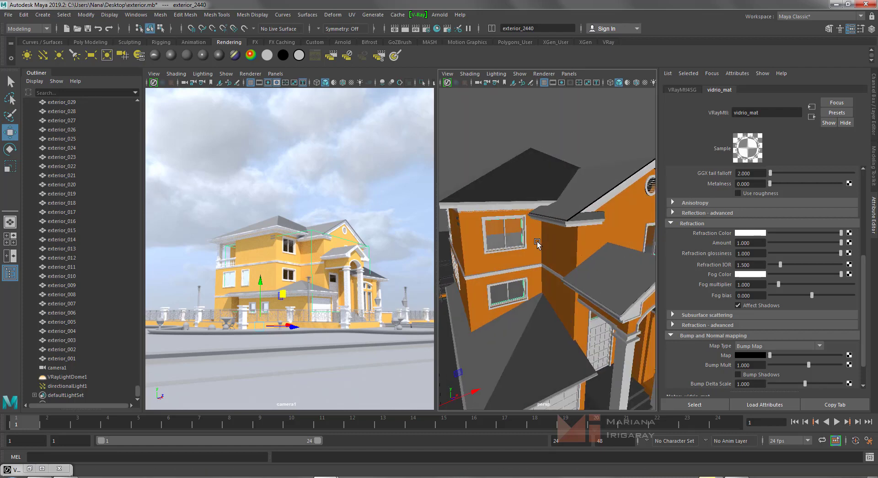
scroll(535, 241, up, 2)
alt+drag(534, 241, 551, 242)
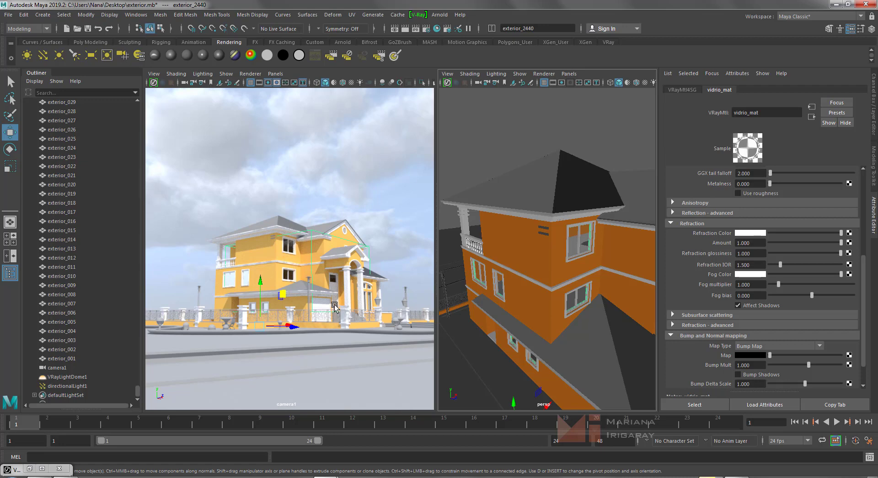
Clear the selection, frame the whole scene with F, and adjust the view.
click(591, 124)
key(f)
alt+middle_drag(530, 355, 531, 276)
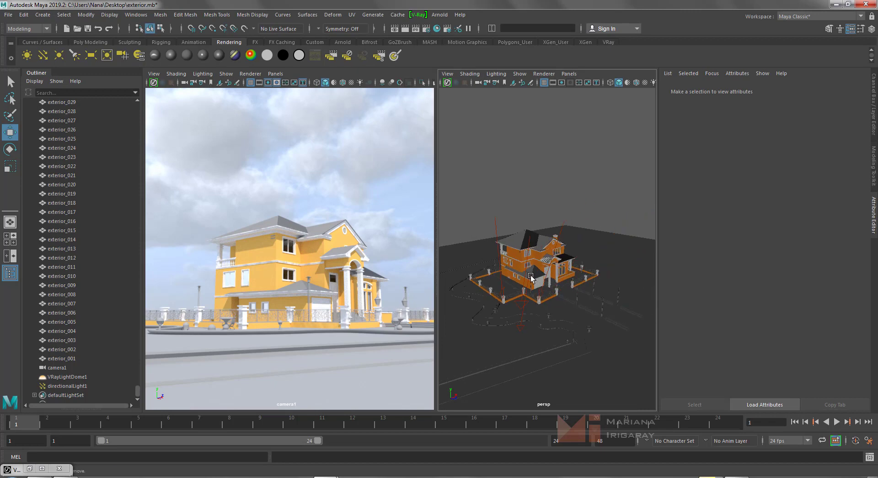
scroll(533, 275, up, 2)
scroll(540, 274, up, 5)
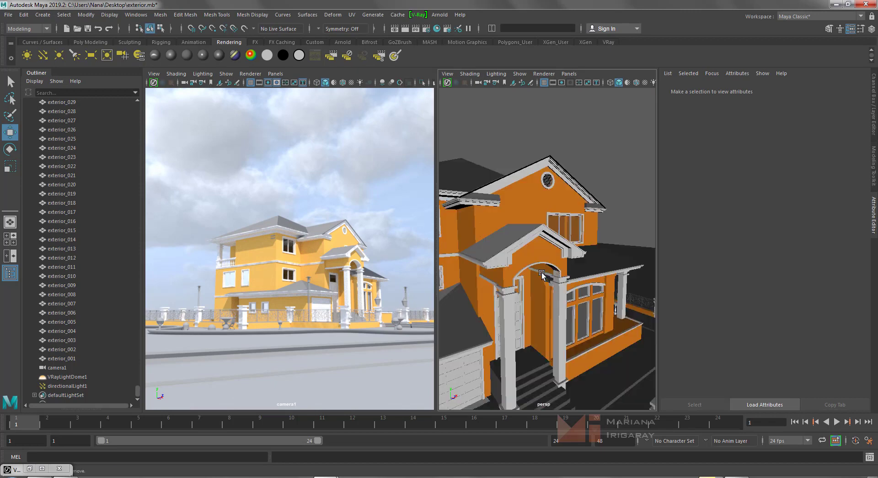
scroll(542, 274, down, 4)
scroll(535, 284, down, 2)
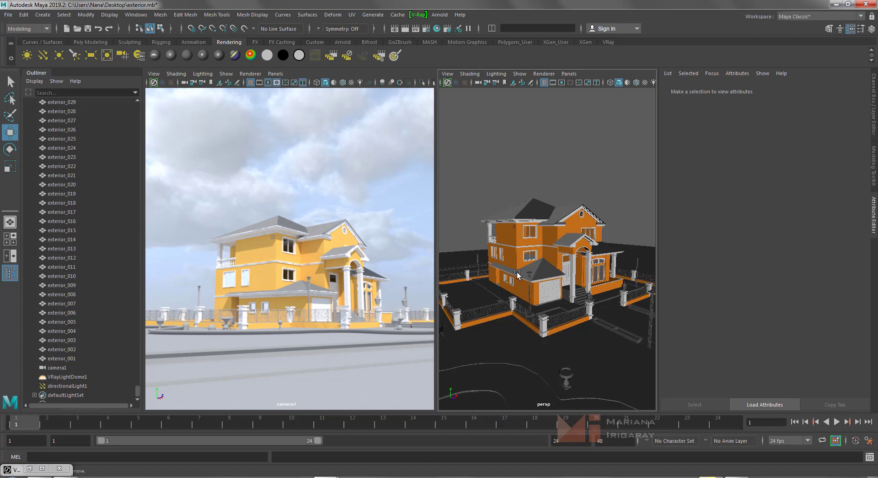
scroll(503, 284, up, 4)
click(495, 329)
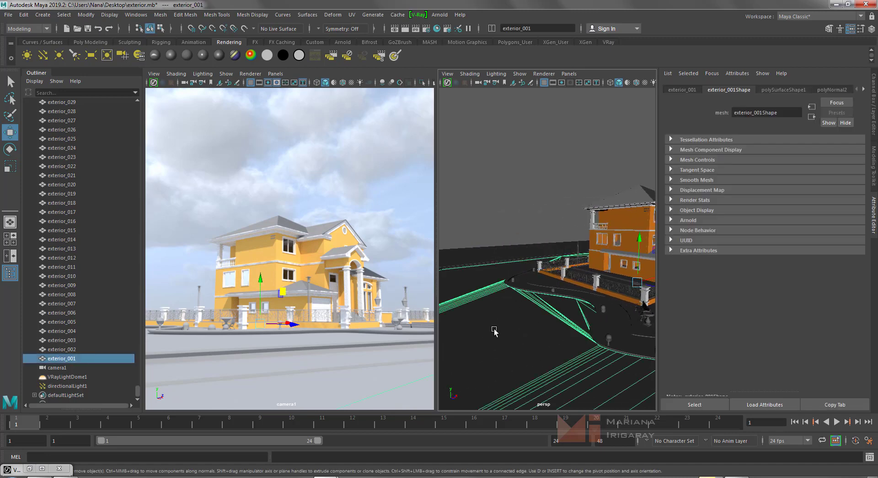
mouse_move(495, 330)
alt+mouse_down()
mouse_move(586, 307)
mouse_move(577, 315)
mouse_move(566, 281)
alt+mouse_up()
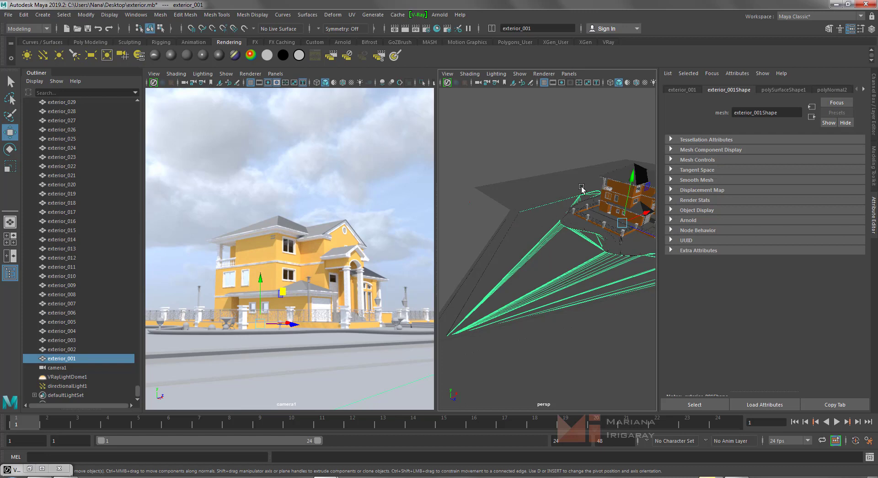
alt+drag(596, 269, 530, 268)
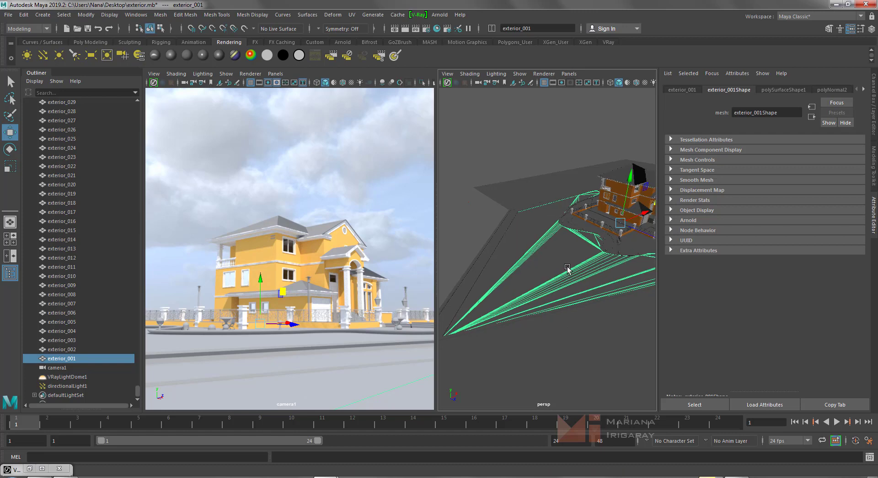
mouse_move(521, 268)
alt+mouse_down()
mouse_move(554, 274)
mouse_move(532, 265)
alt+mouse_up()
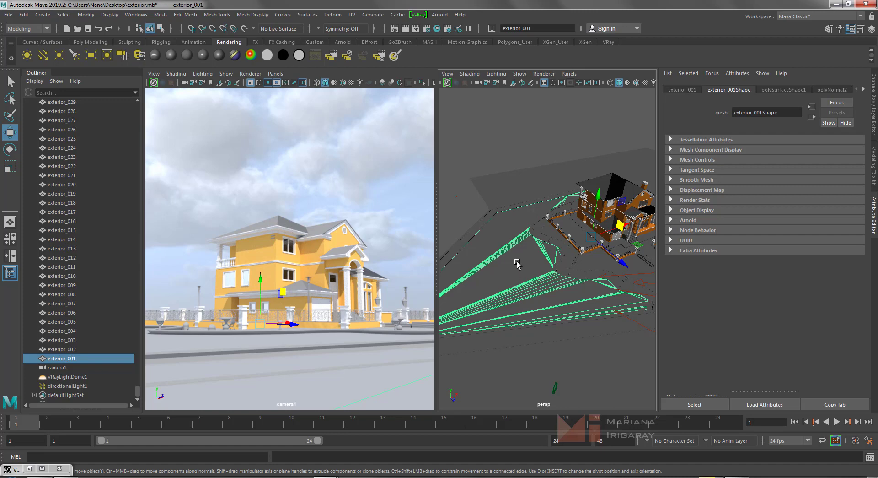
Assign a new VRayMtl (VRayMtl5) to the exterior_001 ground mesh.
right_click(515, 232)
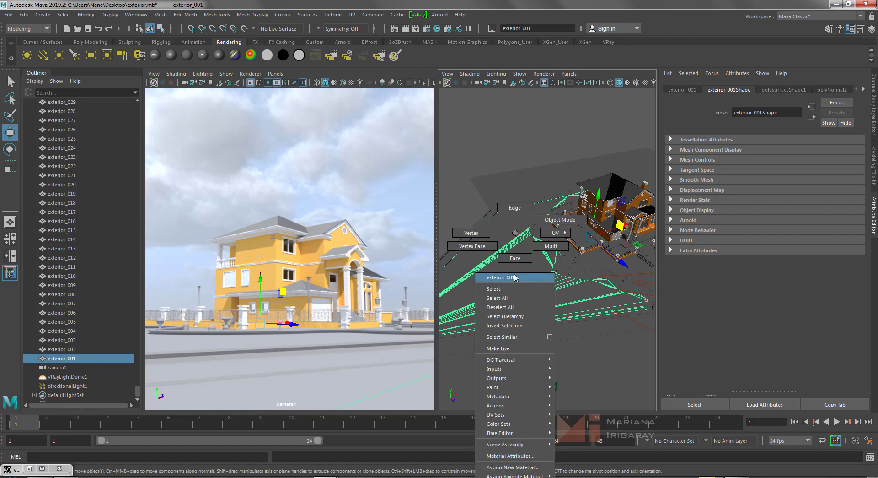
click(529, 467)
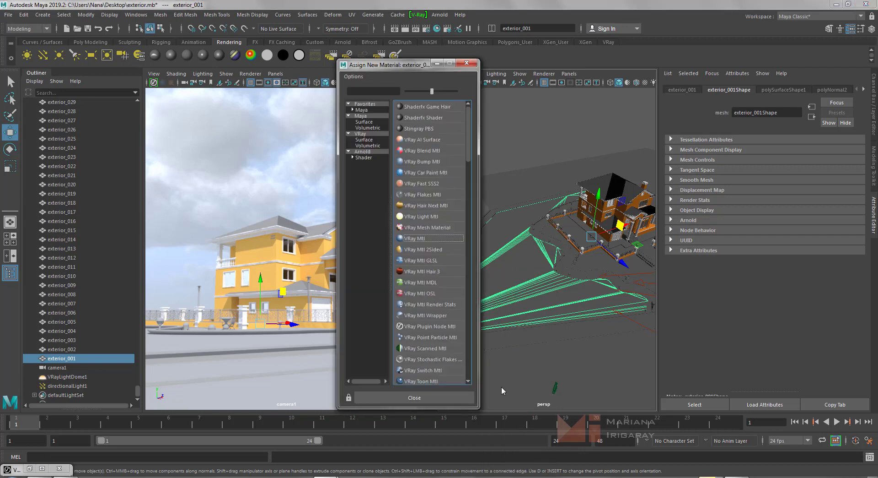
click(420, 238)
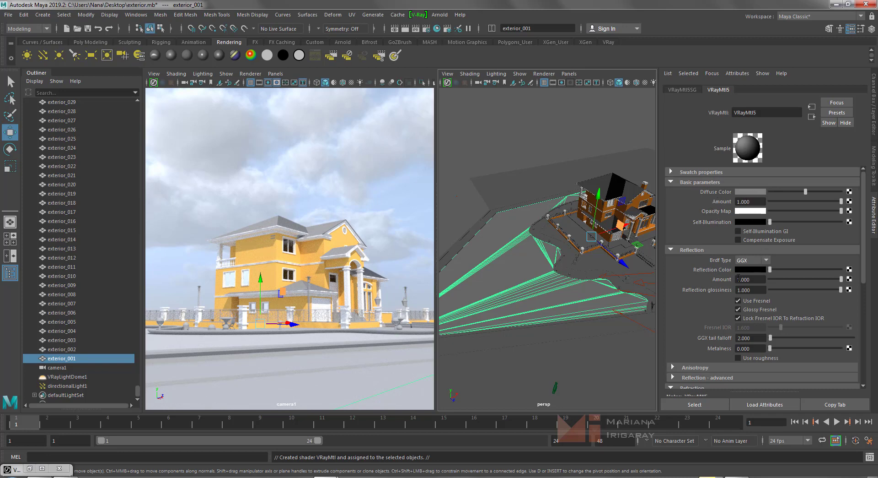
Set VRayMtl5's Reflection Color to a light grey so the ground reflects the house.
scroll(706, 289, down, 2)
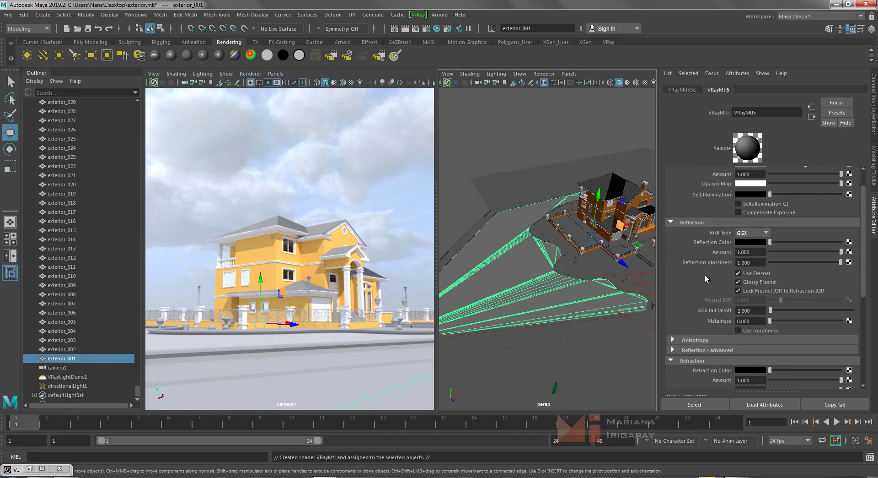
scroll(713, 384, down, 2)
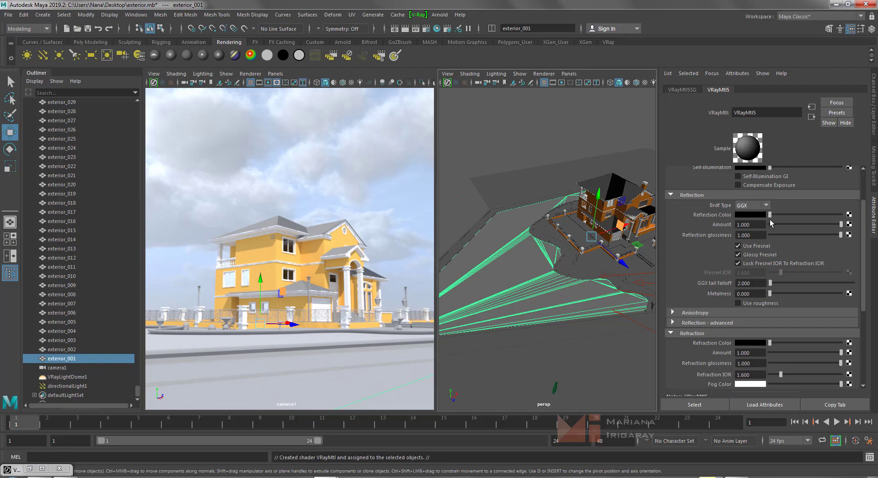
drag(769, 215, 804, 215)
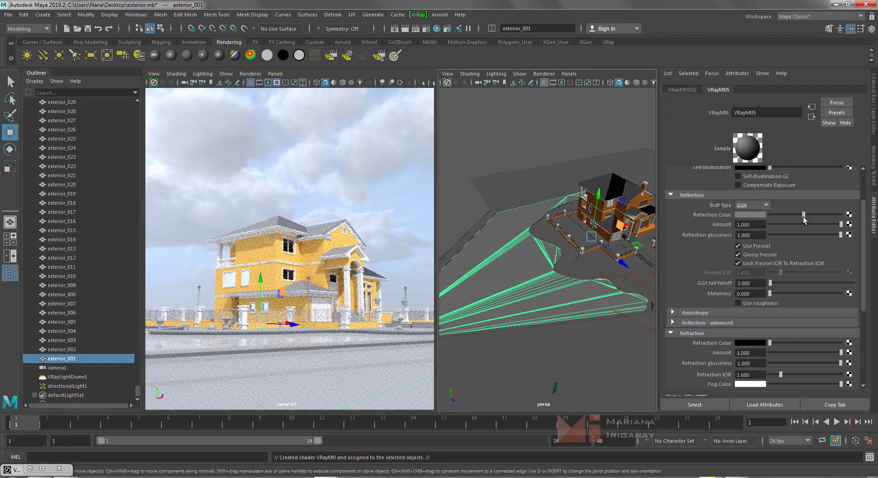
drag(804, 218, 802, 219)
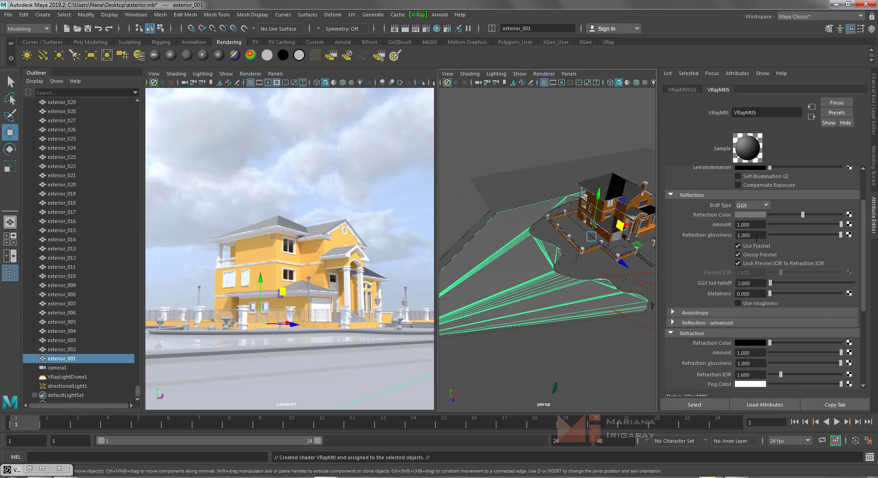
Keep Use Fresnel on and enable Glossy Fresnel on VRayMtl5.
click(737, 245)
click(737, 246)
click(737, 252)
click(738, 253)
Set the Refraction Color to light grey after briefly trying full white.
scroll(734, 333, down, 3)
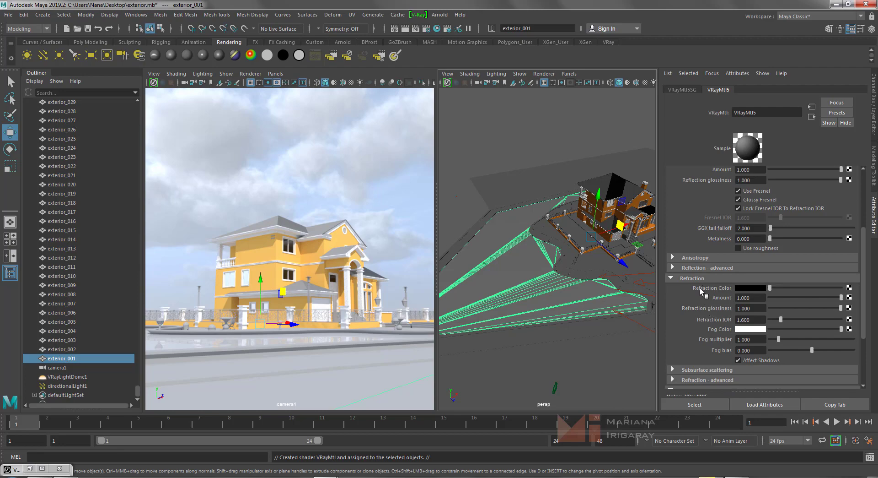
drag(810, 287, 853, 291)
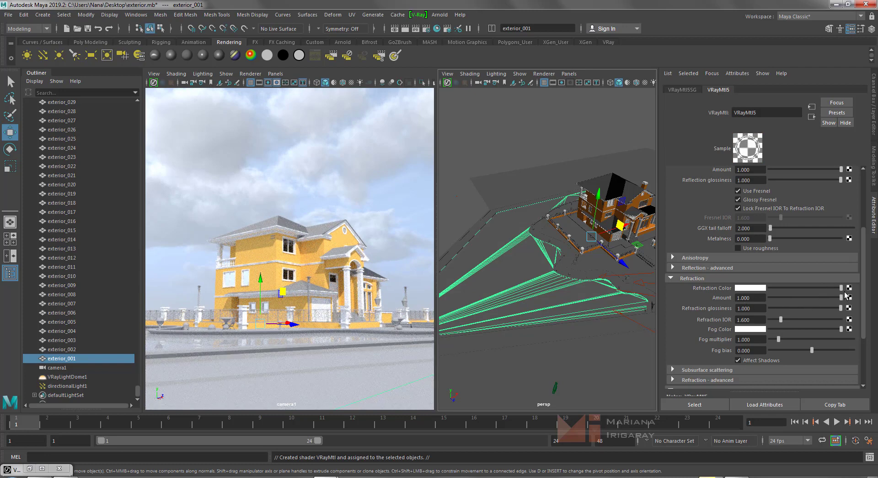
drag(841, 292, 820, 293)
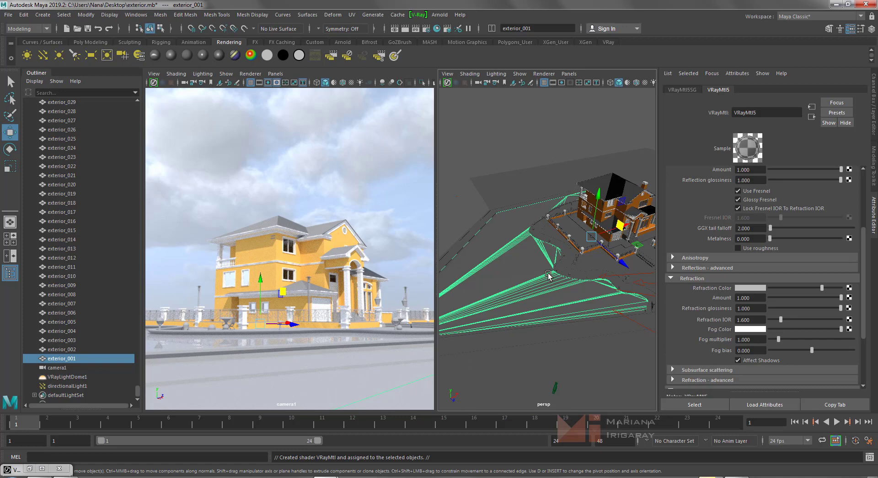
Set VRayMtl5's Refraction IOR to 1.33.
click(756, 317)
text(1.33)
key(Return)
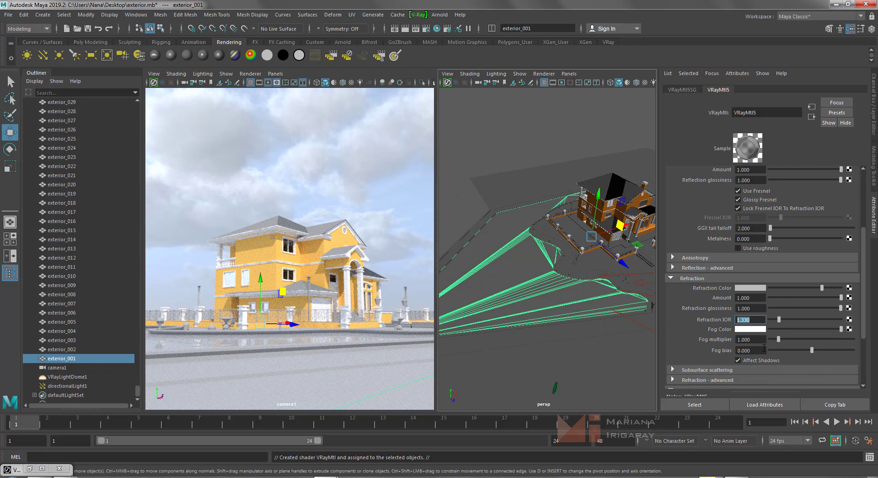
Pick a dark teal Fog Color in the colour picker.
click(758, 329)
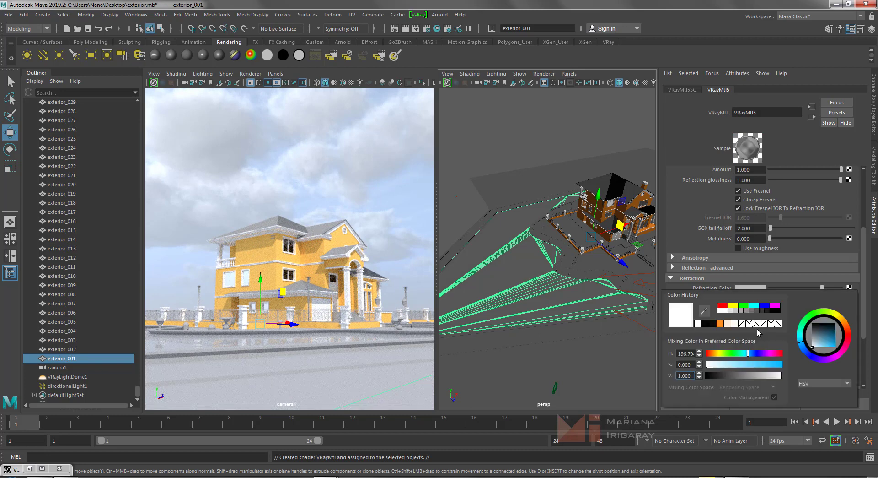
click(803, 337)
click(836, 339)
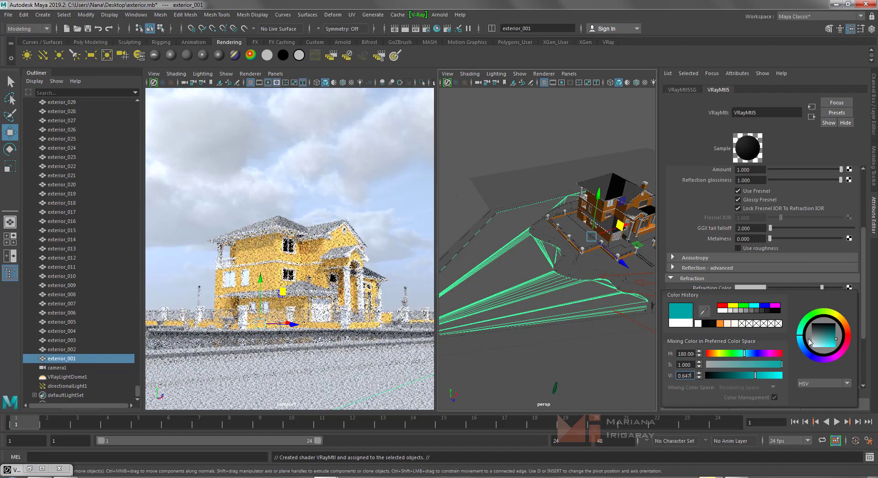
click(800, 345)
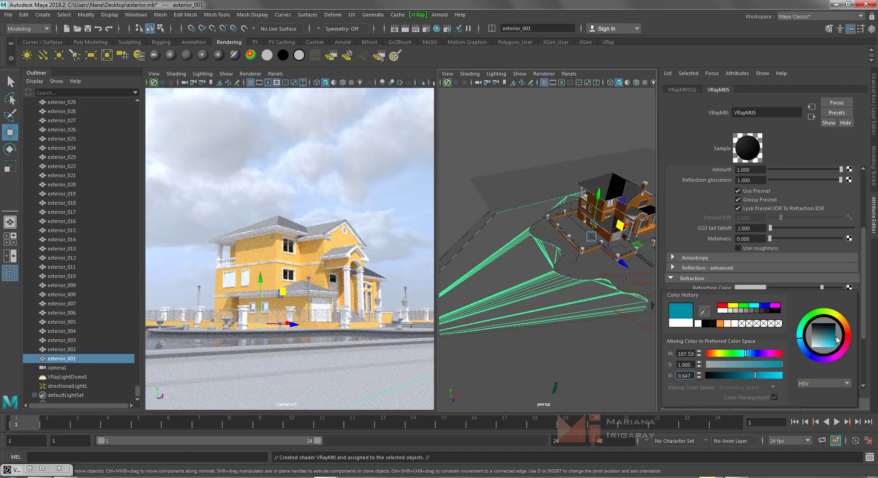
click(837, 337)
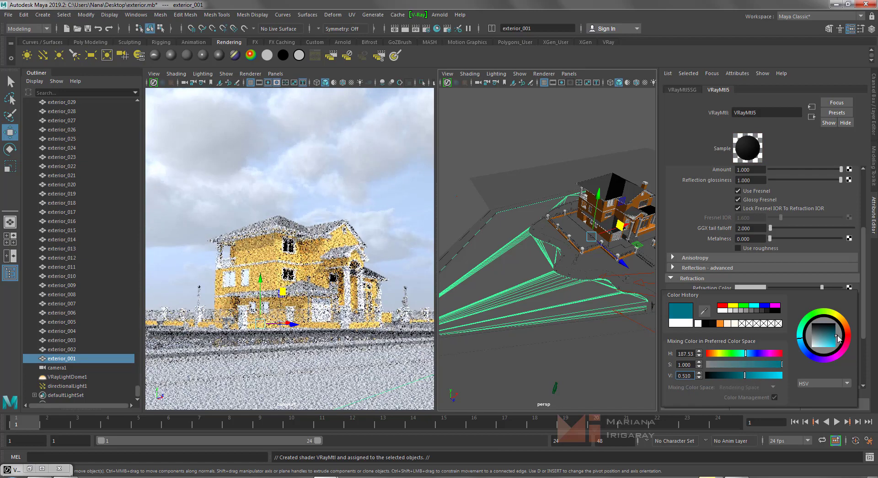
click(800, 338)
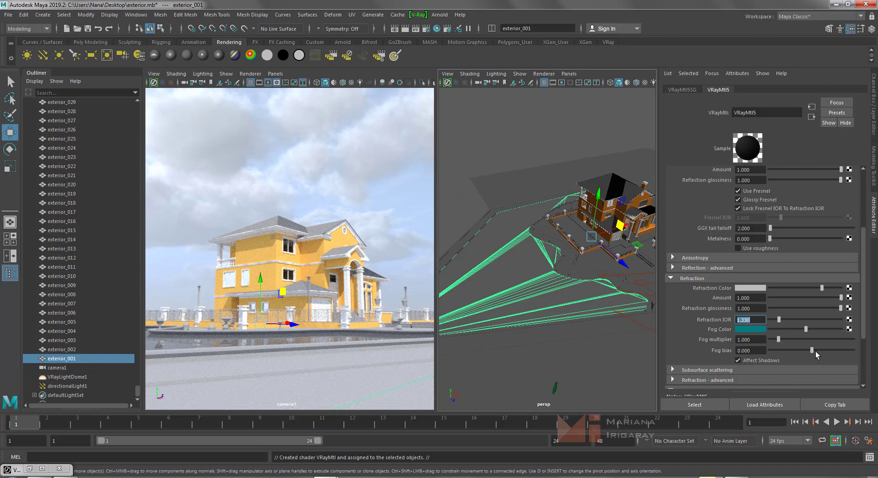
Connect a new Noise texture (noise3) to VRayMtl5's bump Map, then reselect exterior_001.
scroll(707, 346, down, 1)
scroll(707, 346, down, 1)
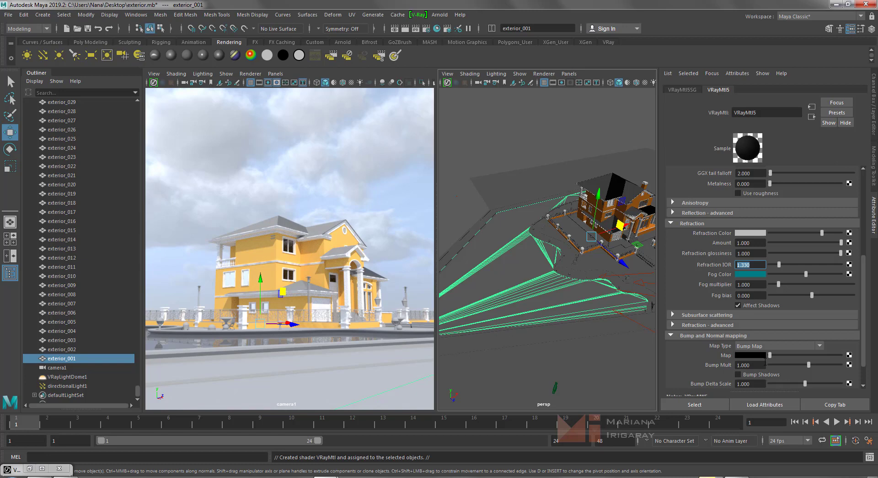
click(849, 356)
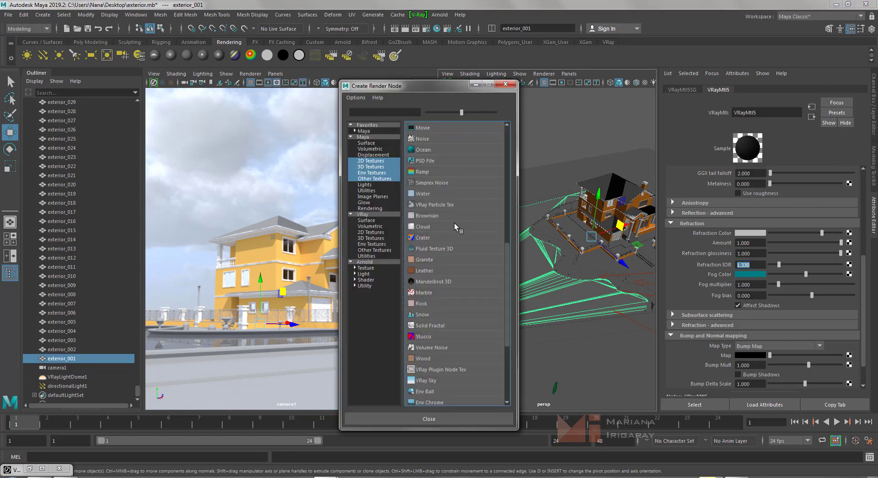
click(423, 138)
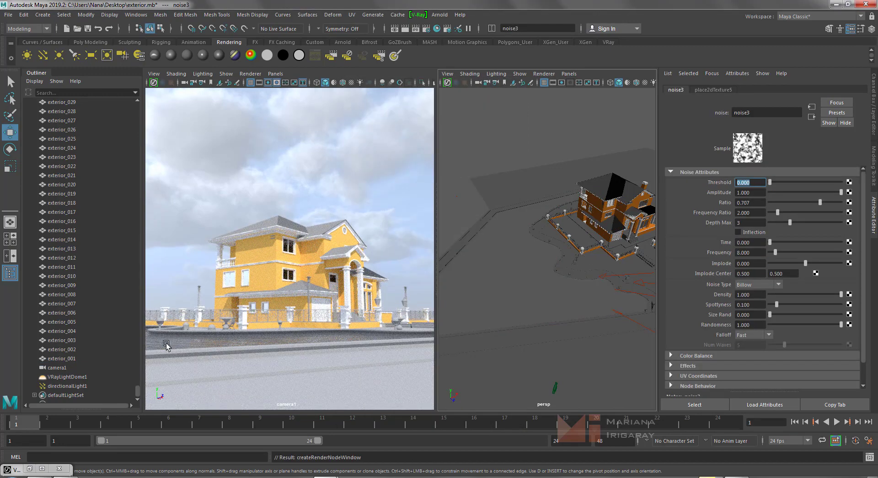
click(512, 280)
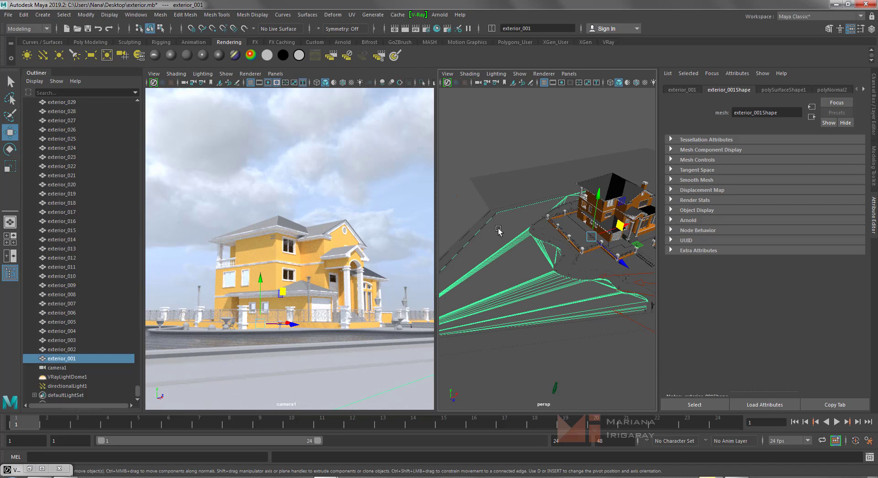
Apply a Y-axis planar UV projection to exterior_001 and open the UV Editor.
click(351, 15)
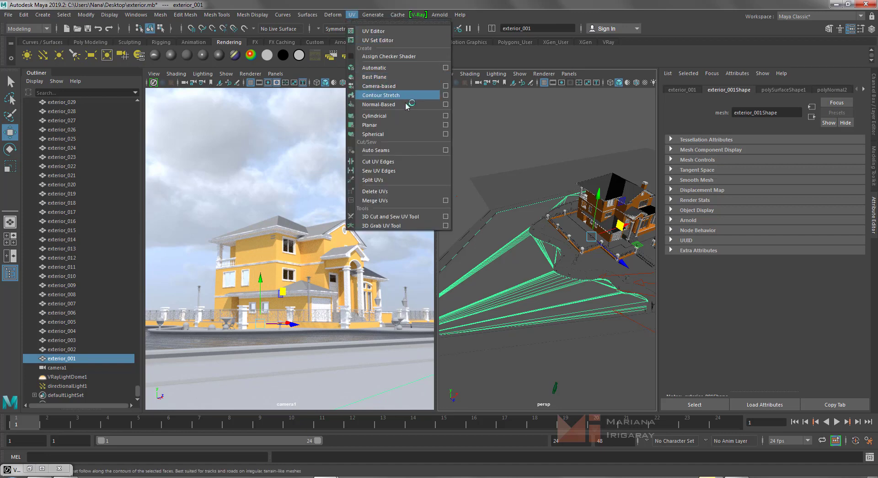
click(399, 125)
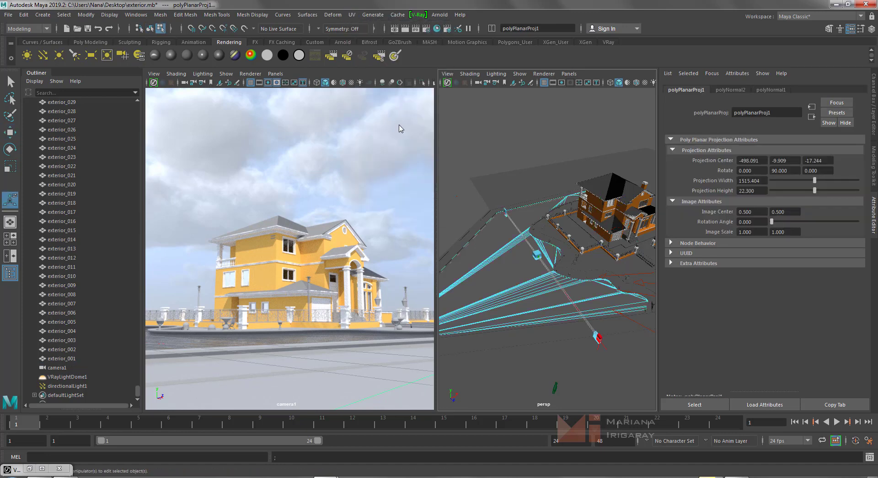
click(351, 15)
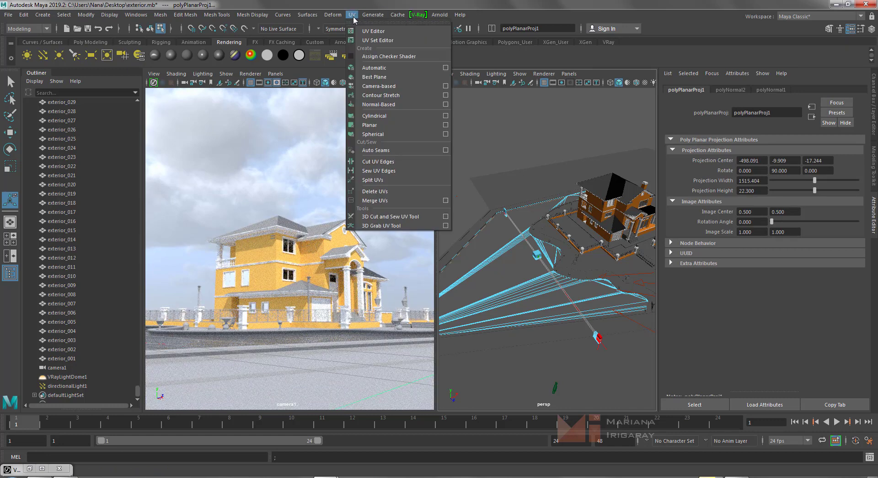
click(446, 125)
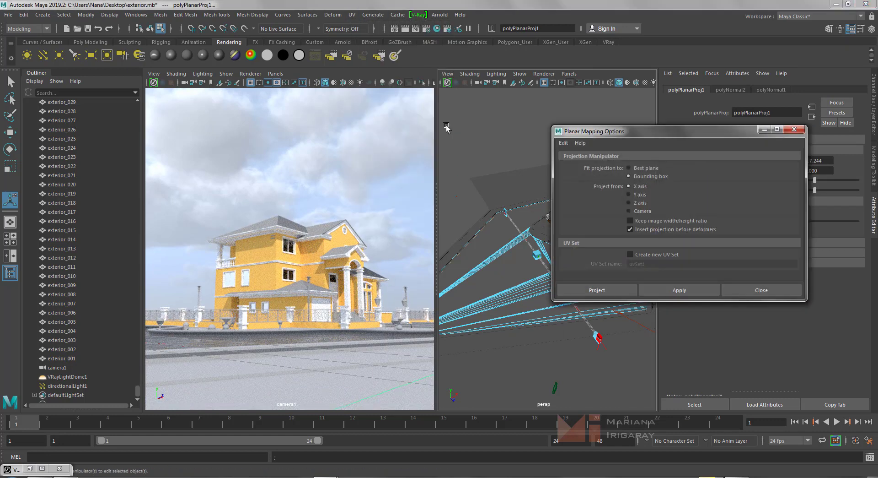
click(638, 194)
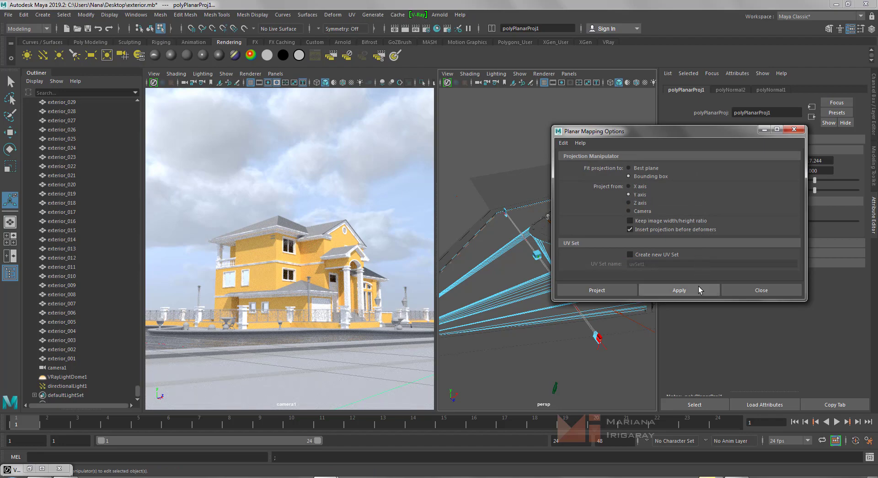
click(657, 286)
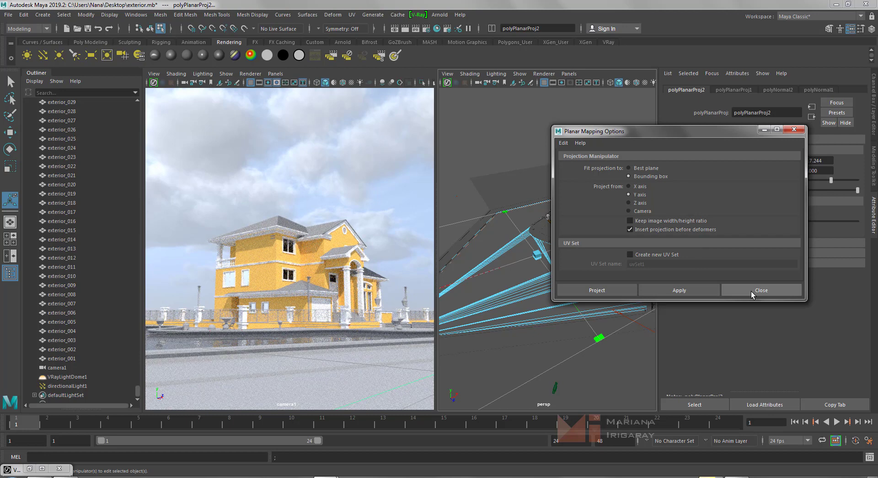
click(751, 291)
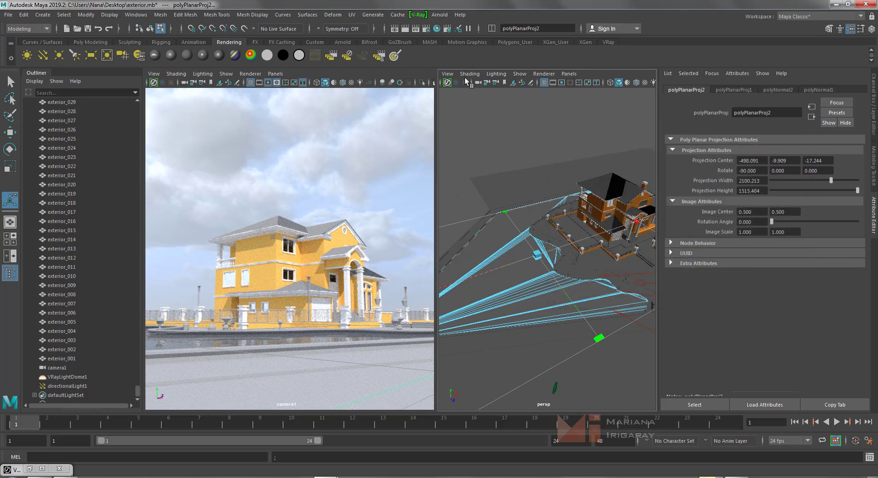
click(352, 15)
click(369, 32)
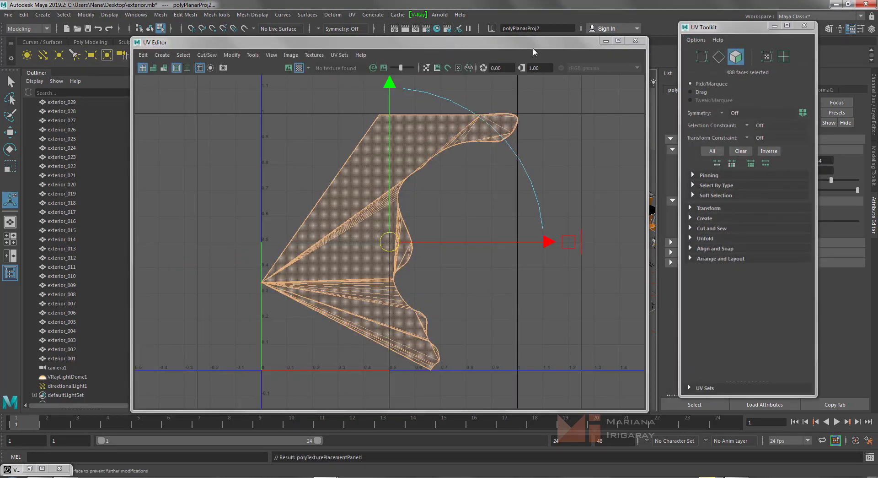
Arrange the UV Editor window, hide its tools panel and show the checker texture.
click(533, 44)
drag(473, 47, 236, 46)
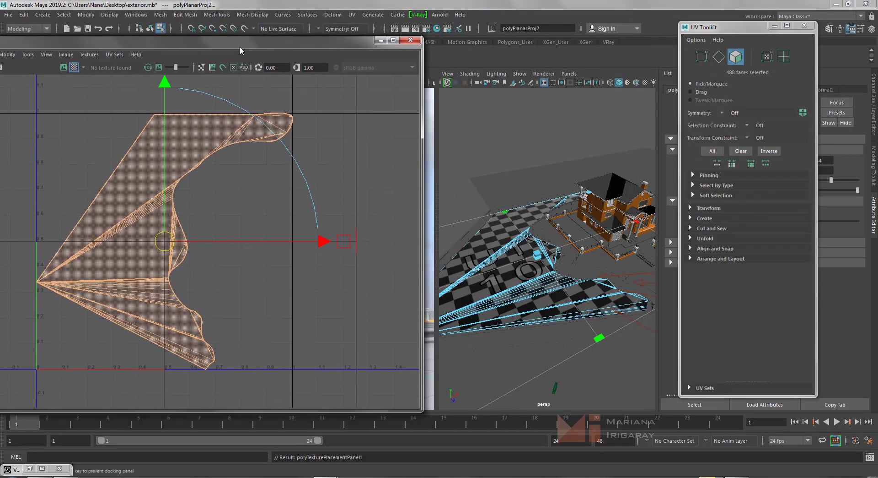
click(774, 26)
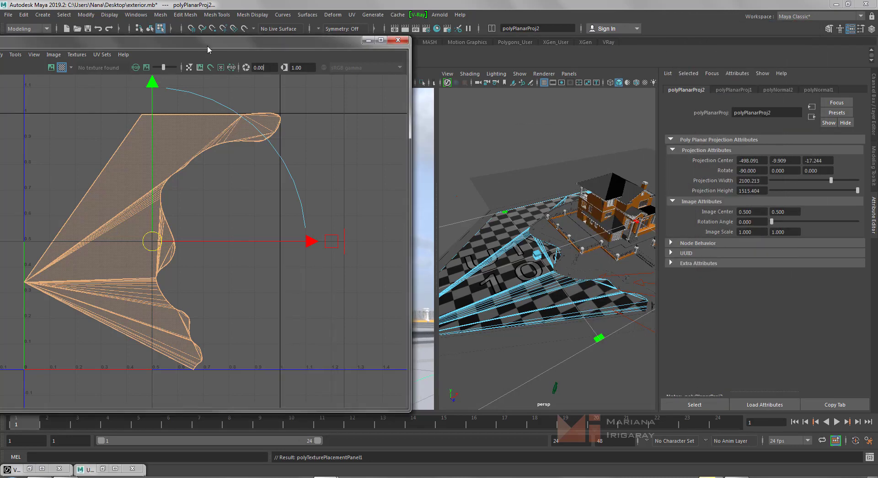
drag(207, 45, 312, 46)
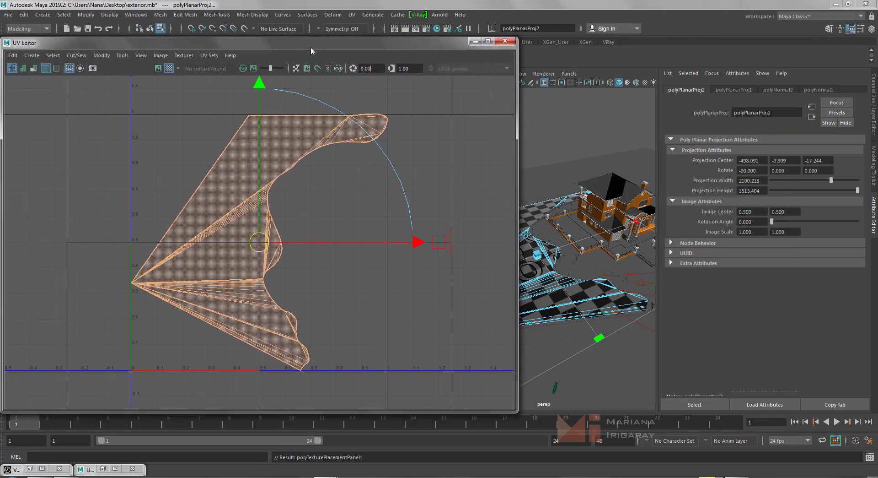
click(158, 69)
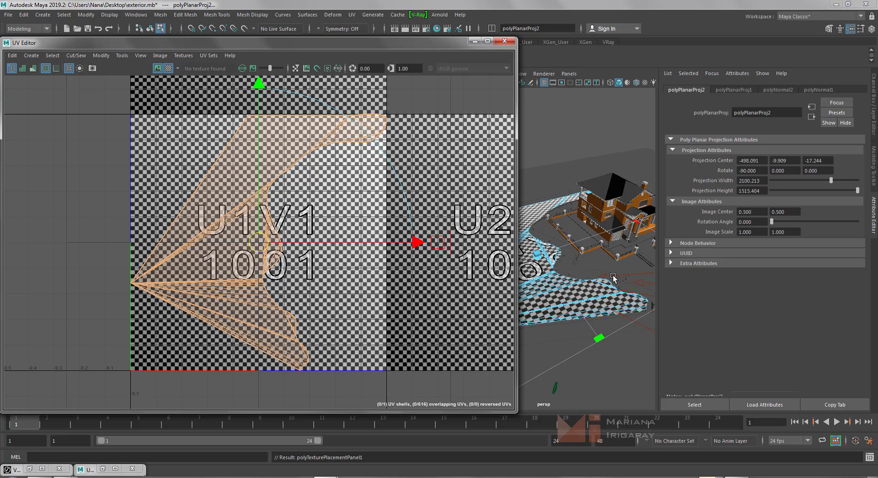
Select a water-surface face in face mode, then return to Object Mode.
key(F11)
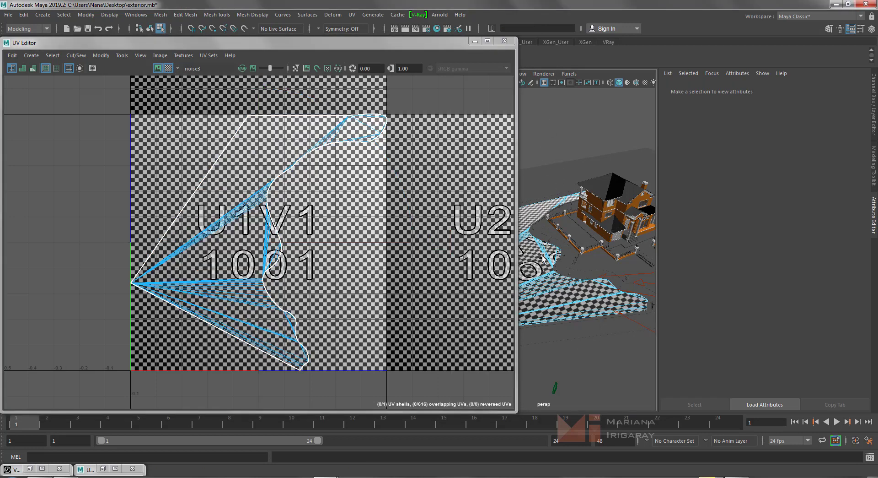
click(539, 259)
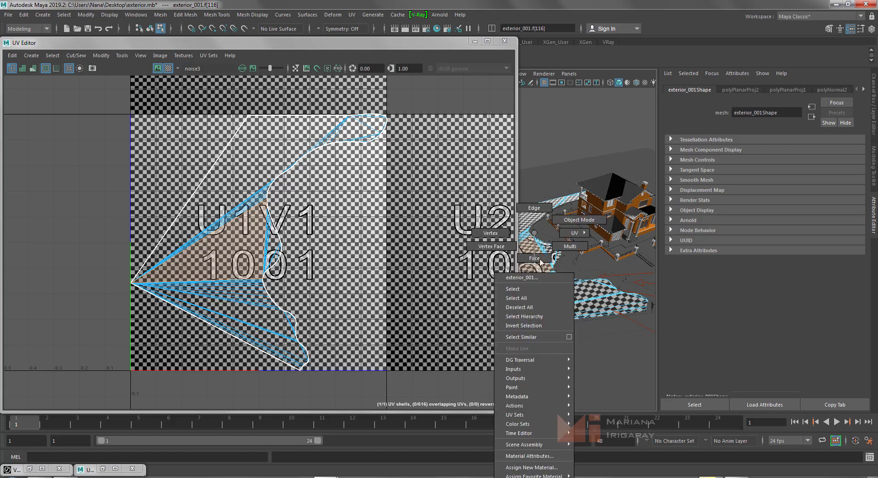
right_click(534, 233)
right_click(535, 233)
click(558, 220)
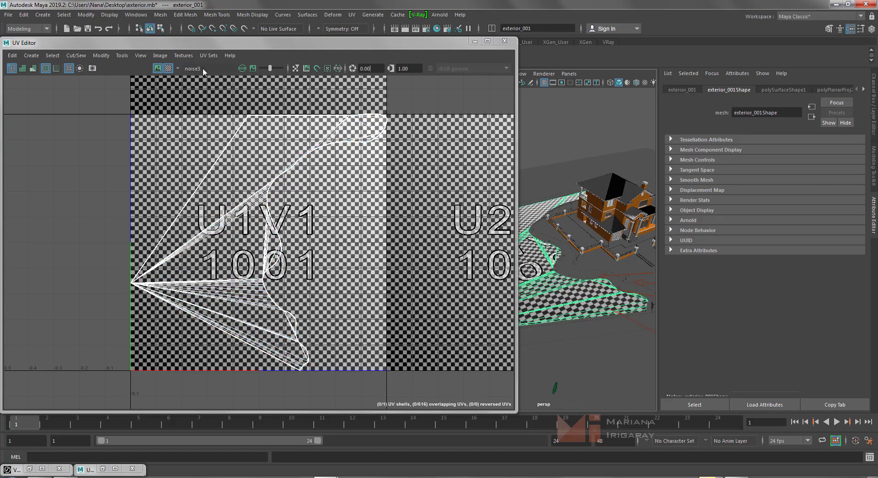
Display noise3 behind the UVs with the checker off, and move the UV view aside.
click(178, 69)
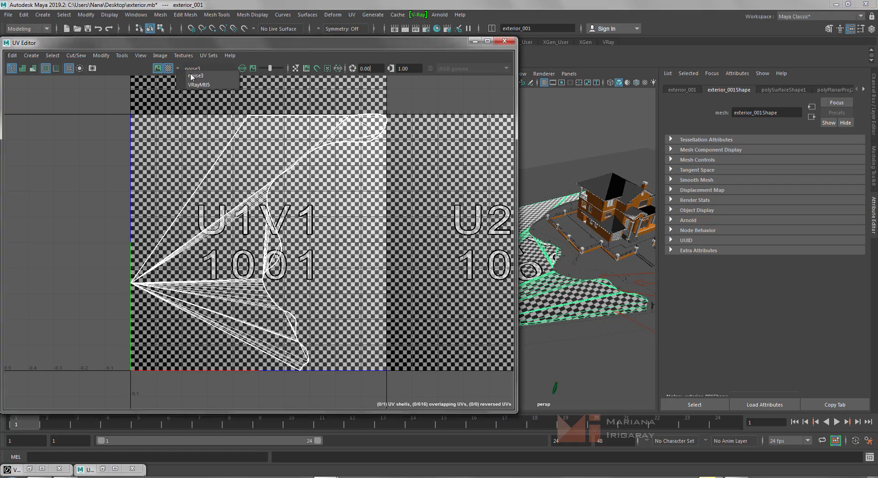
click(203, 76)
click(168, 69)
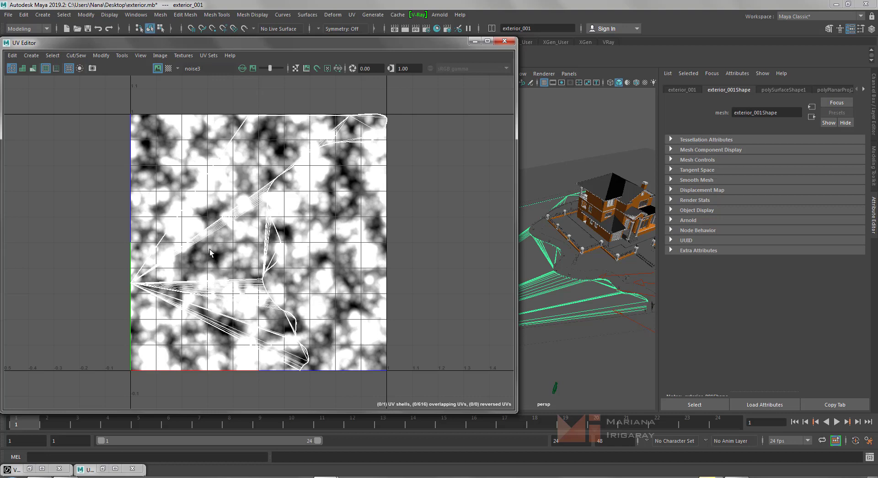
drag(402, 45, 781, 237)
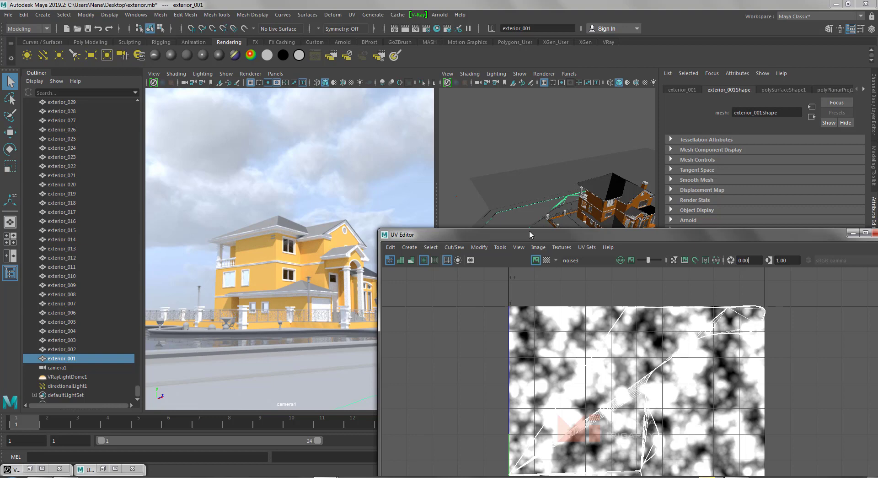
Rename the VRayMtl5 water material to 'Agua' in the Attribute Editor.
drag(582, 239, 293, 201)
click(222, 183)
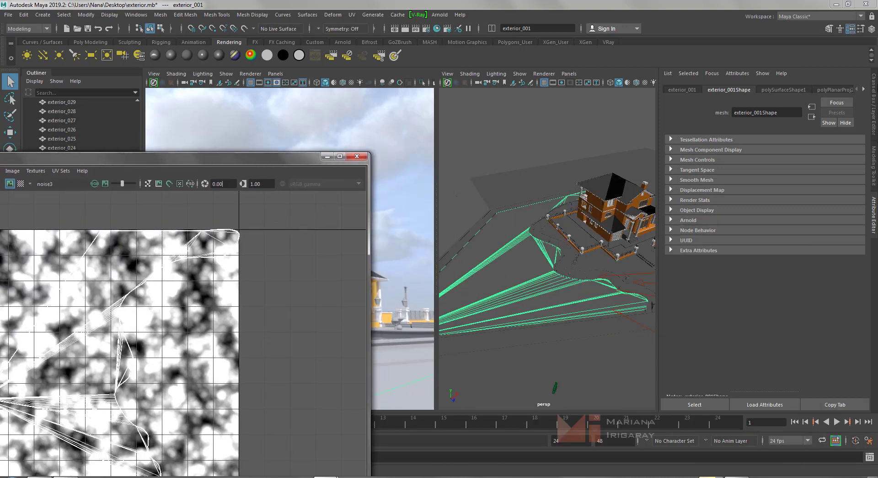
click(862, 91)
click(863, 90)
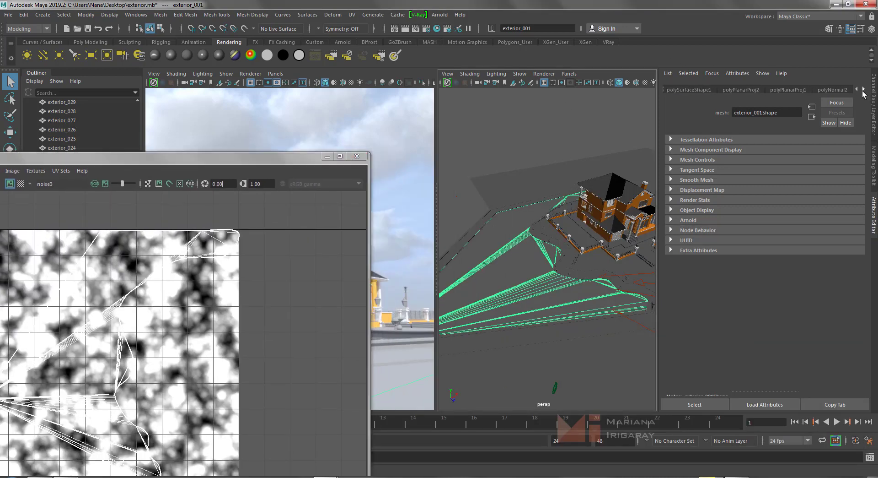
click(863, 91)
click(862, 91)
click(838, 90)
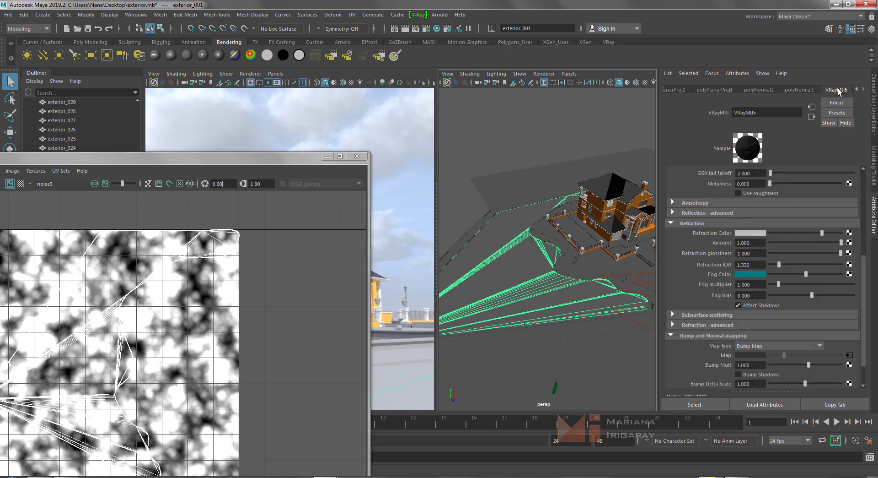
double_click(762, 114)
text(Ag)
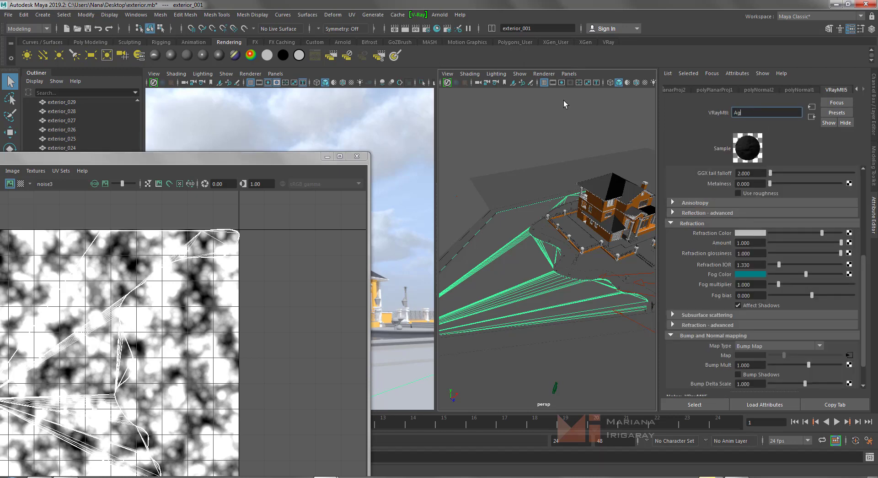
text(ua)
key(Return)
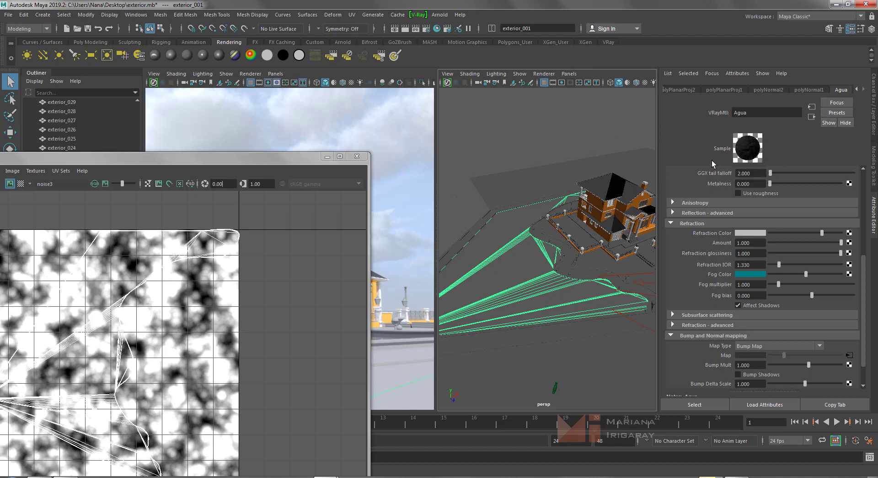
Bring up the noise3 bump texture's attributes via Agua's bump Map connection.
click(758, 366)
click(849, 355)
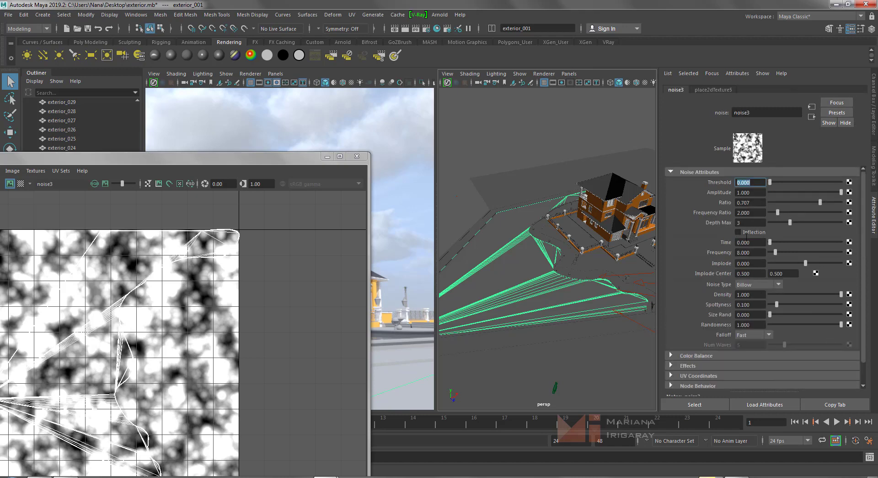
click(811, 117)
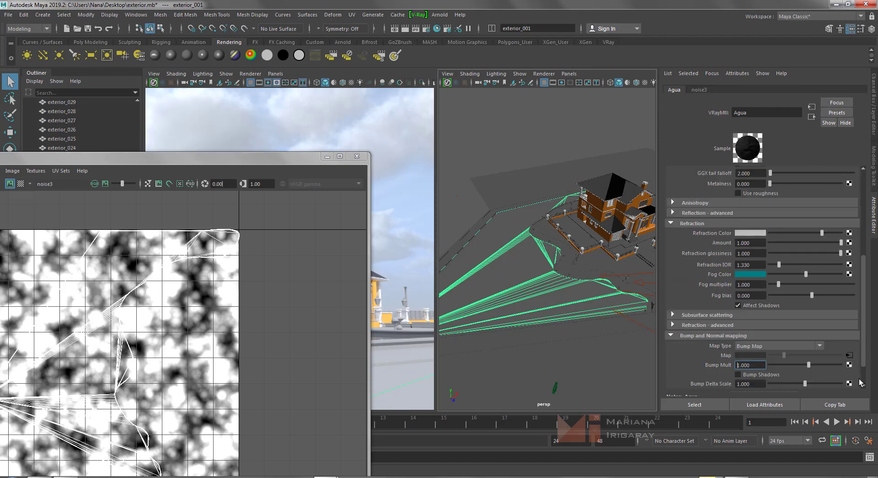
click(850, 355)
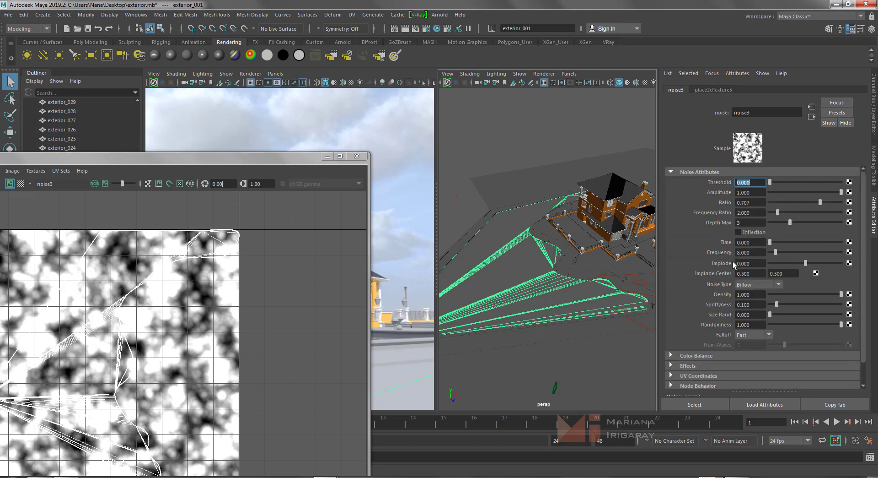
Try a noise3 Frequency of 15, checking the pattern in the UV Editor.
drag(159, 156, 229, 62)
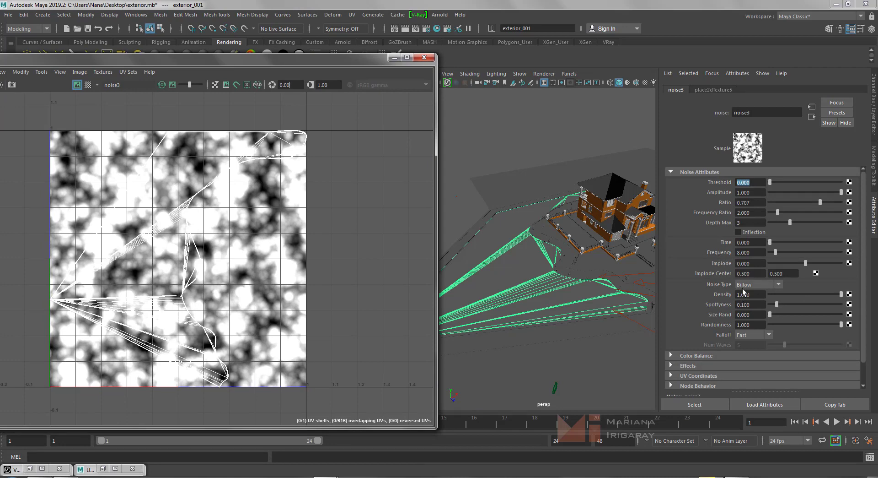
double_click(756, 251)
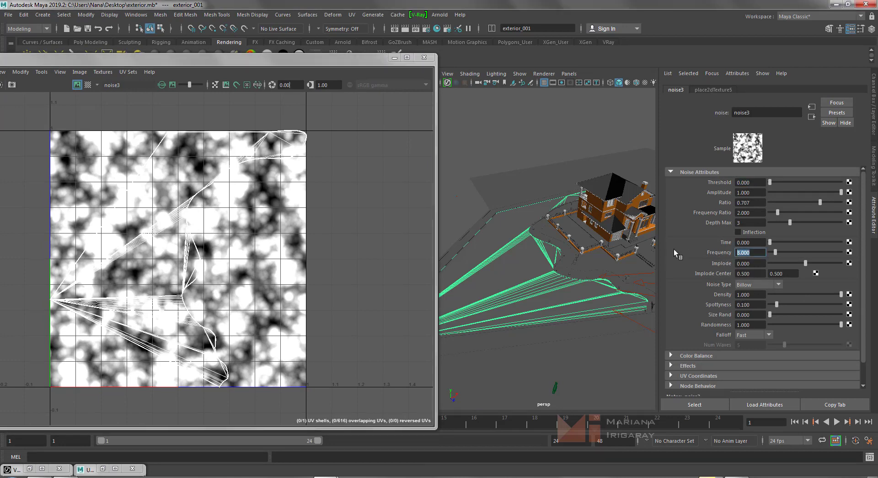
text(15)
key(Return)
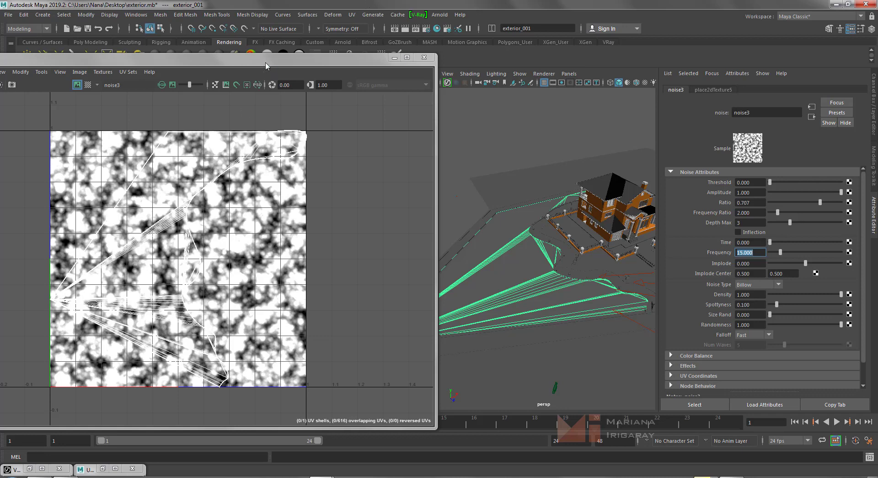
Check the camera1 IPR render, then lower noise3 Frequency to 5.
drag(265, 66, 467, 426)
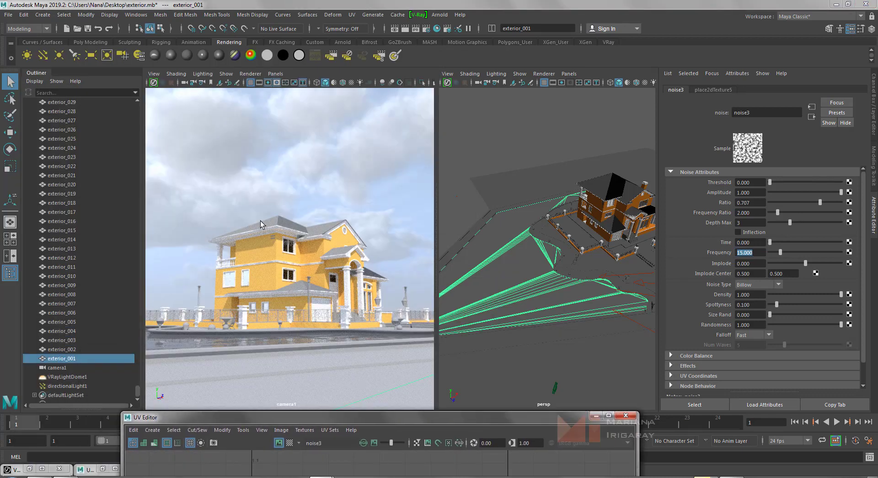
click(262, 217)
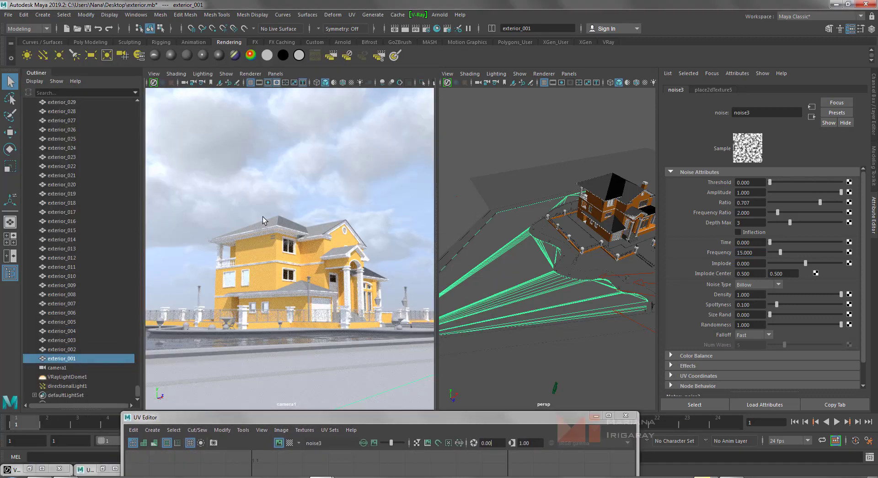
click(252, 76)
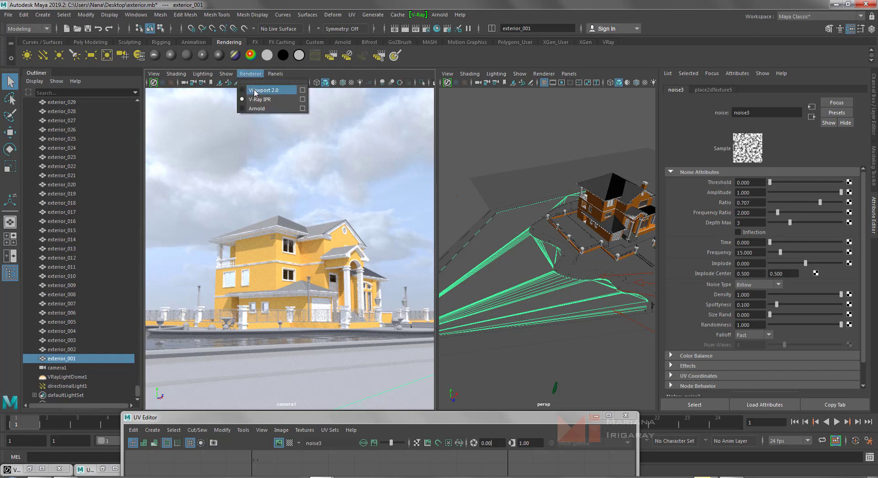
click(752, 254)
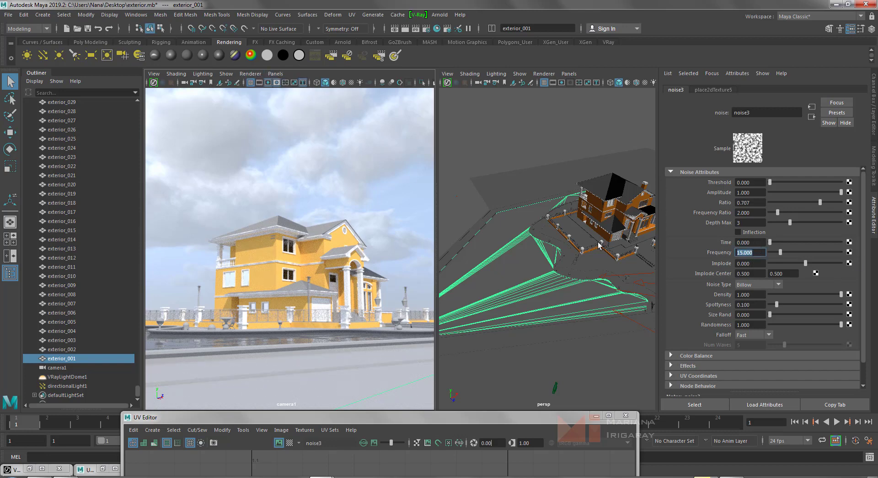
text(5)
key(Return)
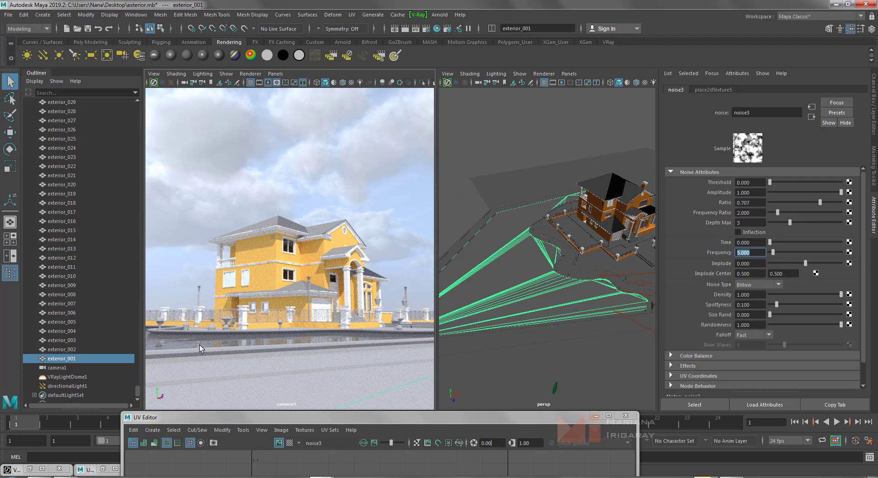
Raise noise3 Frequency to 50 and compare UV Editor and render results.
mouse_move(356, 418)
mouse_down()
mouse_move(409, 98)
mouse_move(403, 111)
mouse_up()
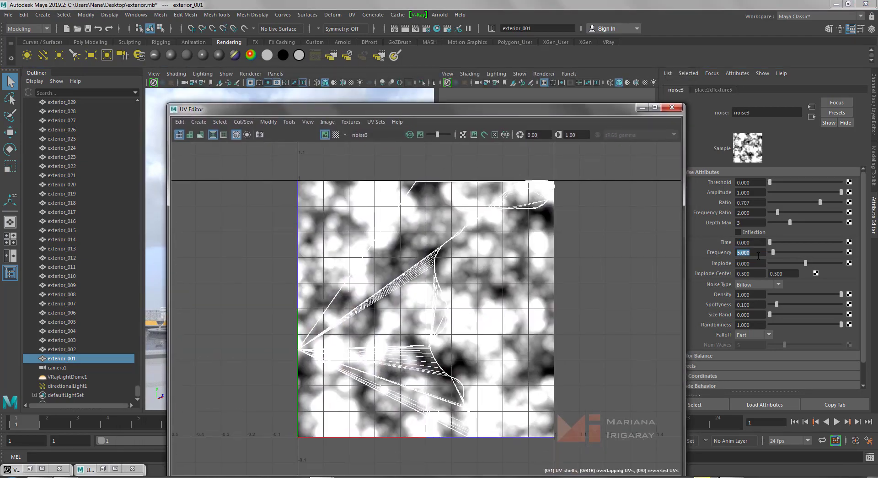
key(Return)
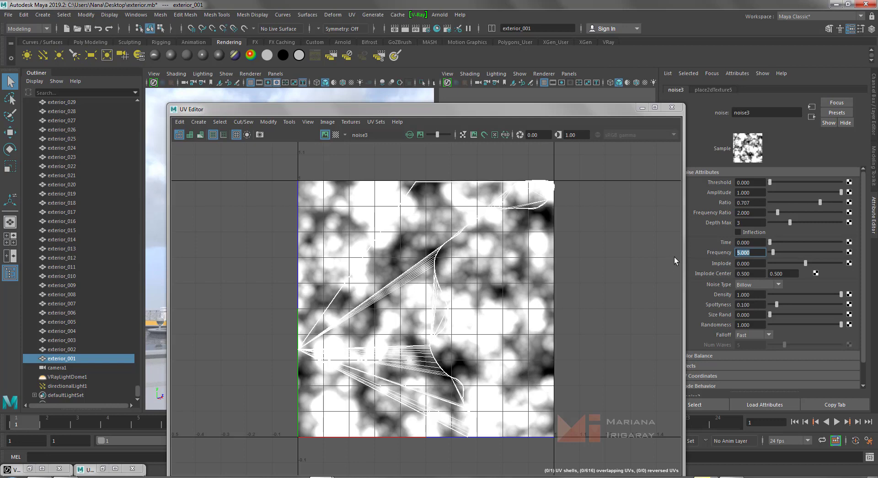
text(50)
key(Return)
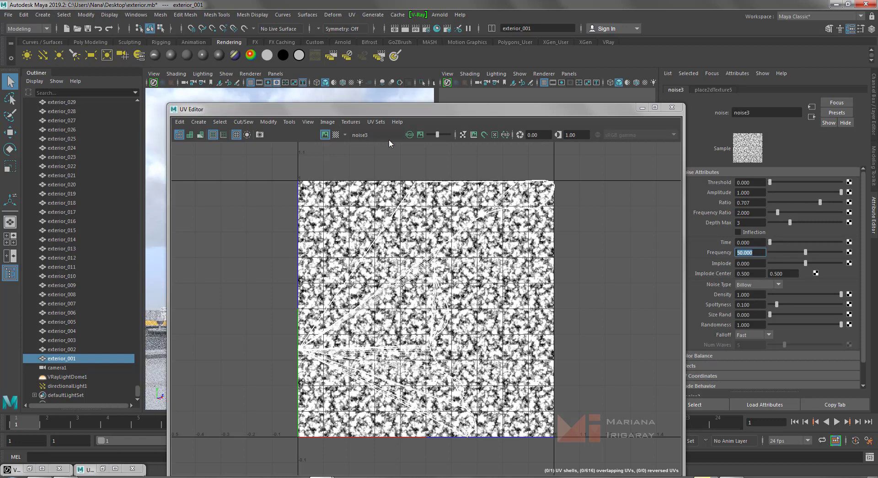
drag(423, 109, 356, 417)
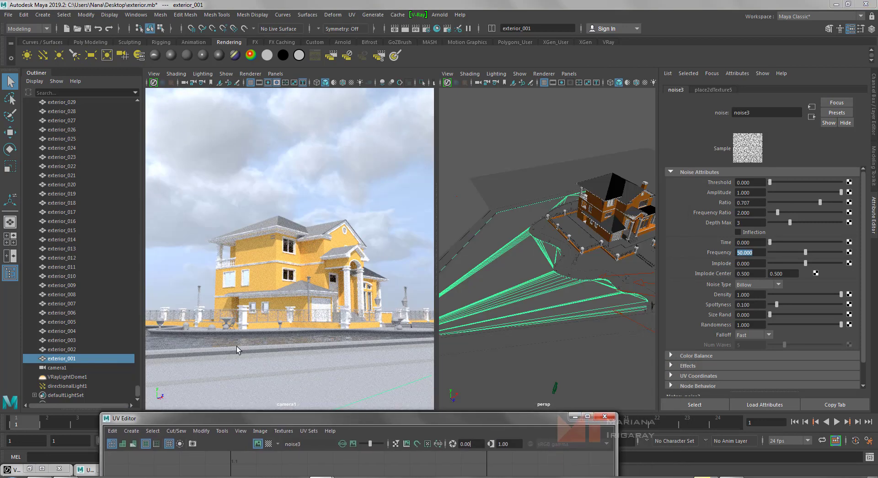
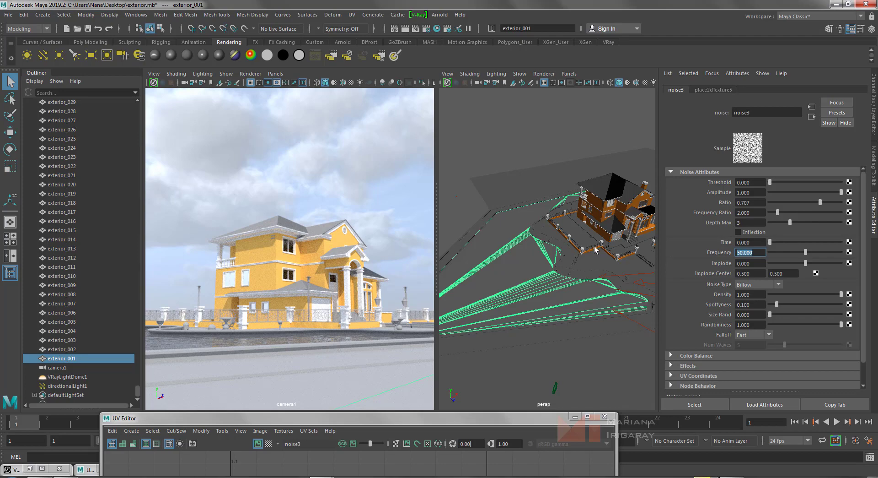
Set noise3's Frequency to 30, then close the UV Editor and clear the selection.
text(30)
key(Return)
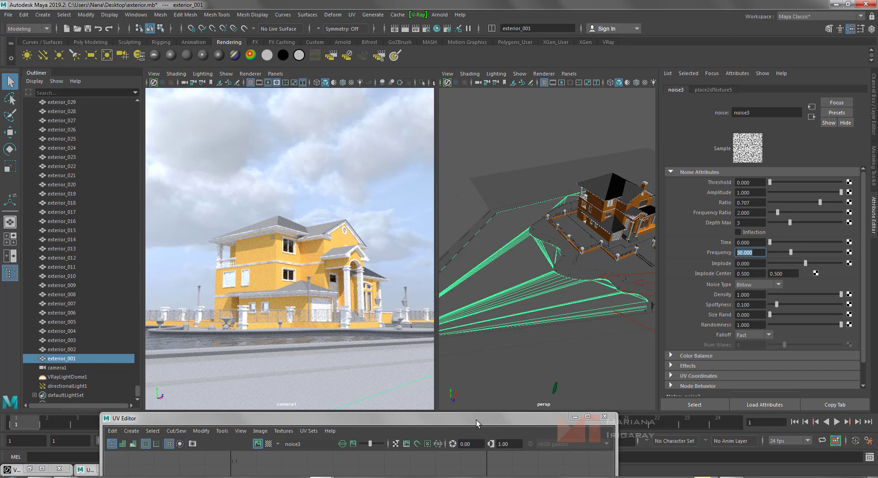
drag(468, 422, 463, 133)
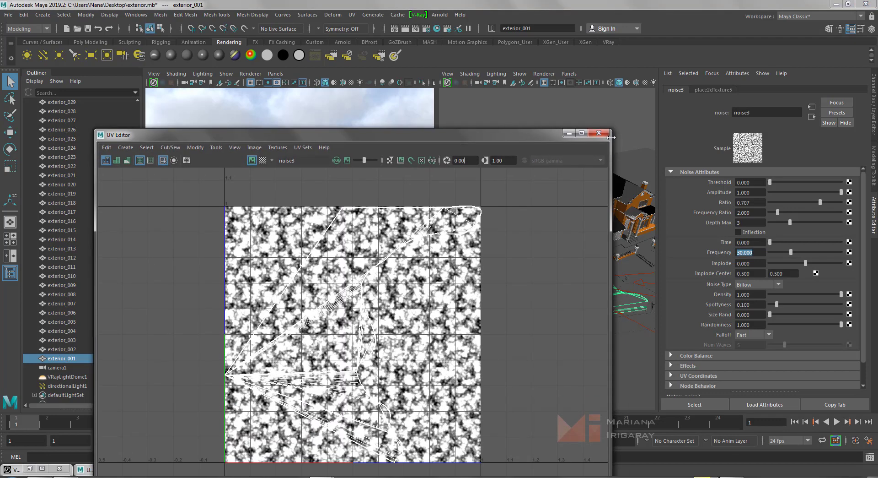
click(597, 132)
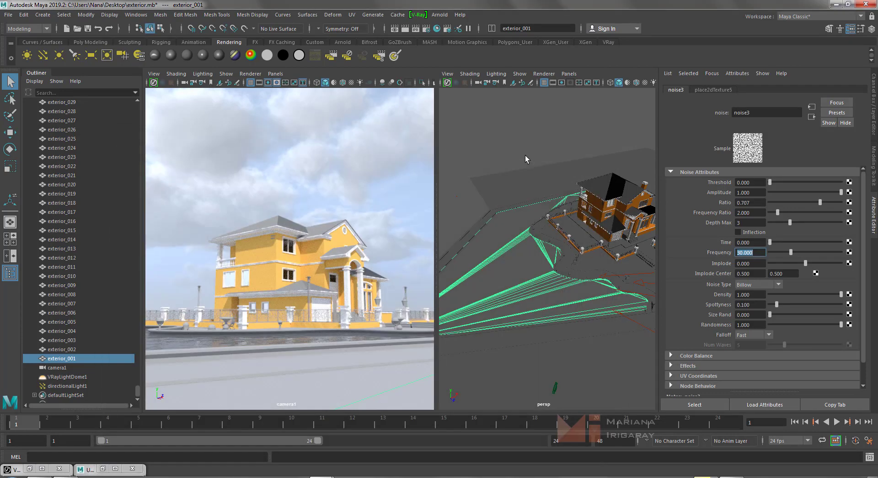
click(509, 149)
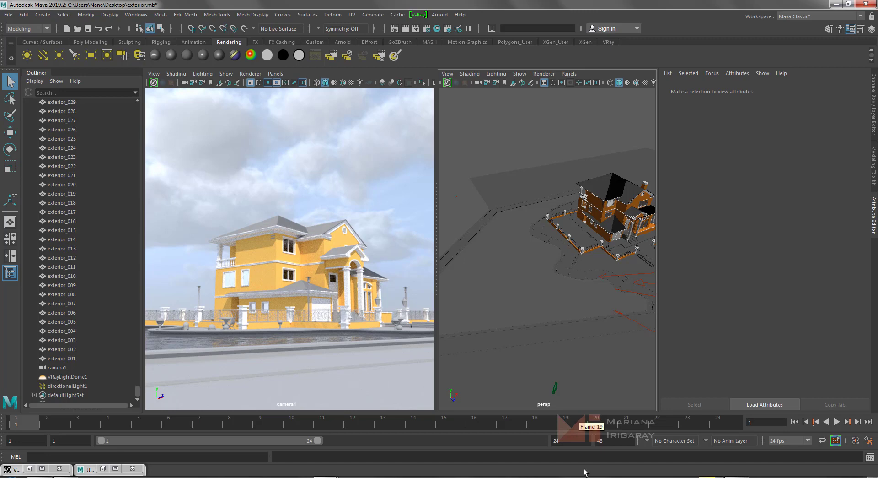
Orbit and zoom in on the yellow house, then select exterior_001 to show its attributes.
click(284, 223)
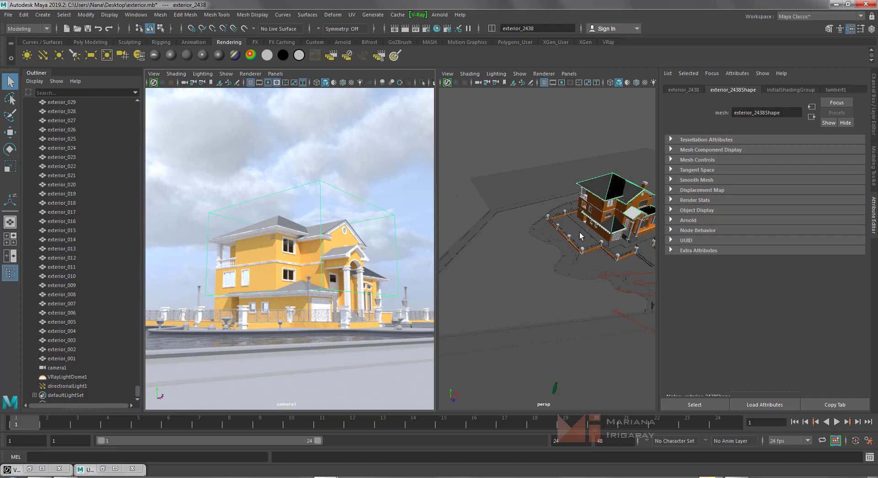
alt+drag(572, 242, 475, 272)
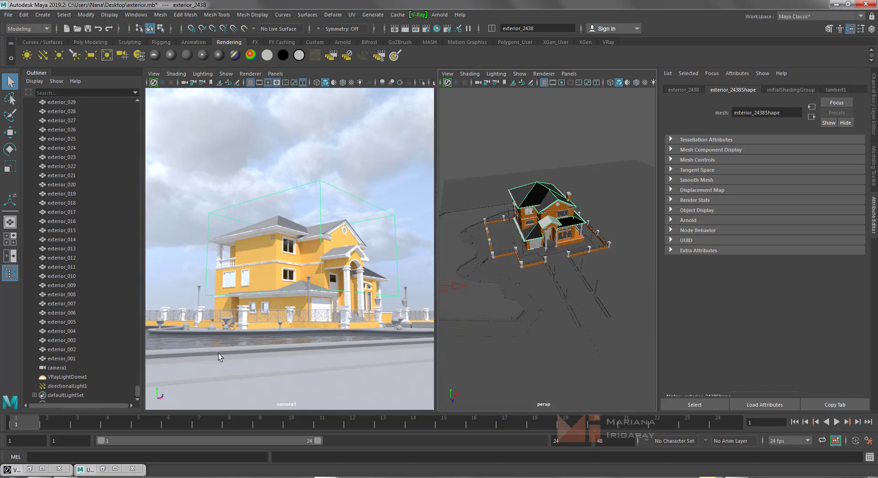
alt+drag(564, 293, 638, 274)
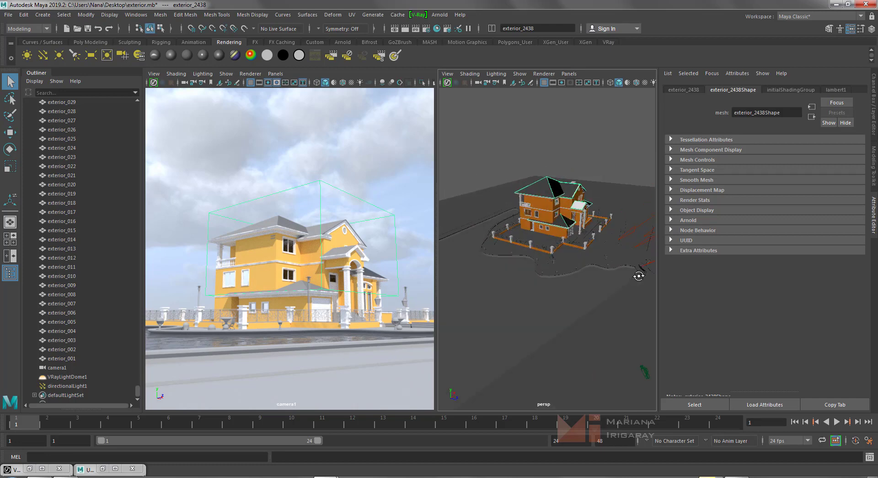
scroll(583, 248, up, 2)
scroll(583, 247, up, 2)
scroll(583, 247, up, 3)
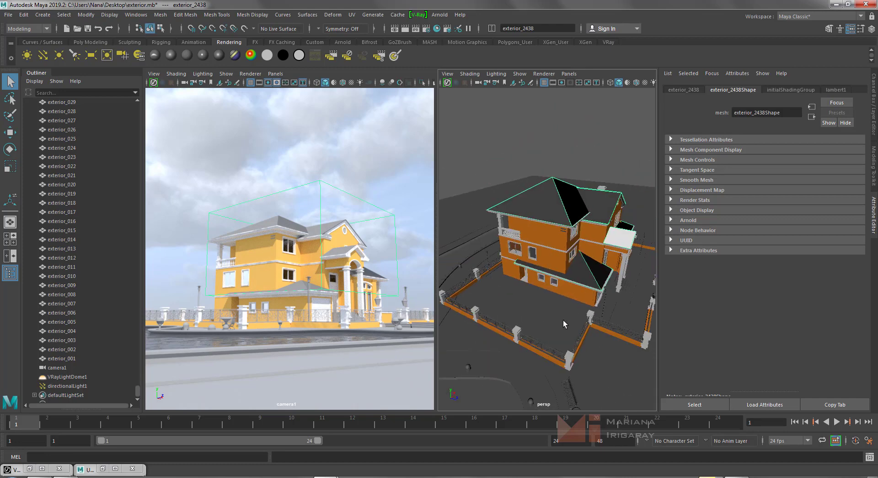
click(486, 393)
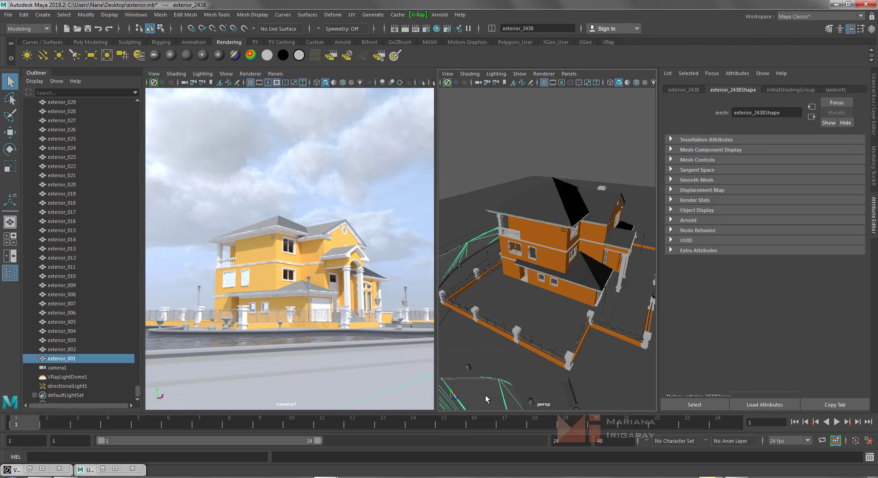
click(865, 89)
In the Agua material, darken the refraction Fog Color to teal H 182.21, S 1.000, V 0.412.
click(864, 89)
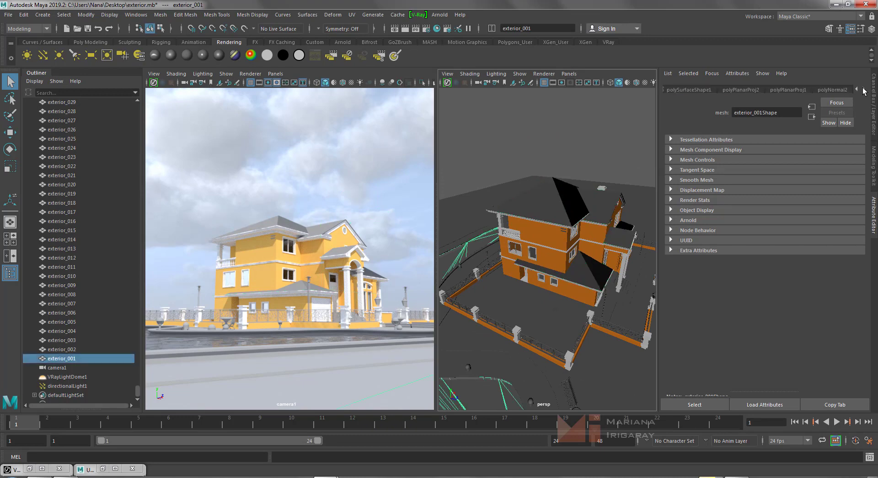
click(864, 90)
click(864, 90)
click(846, 92)
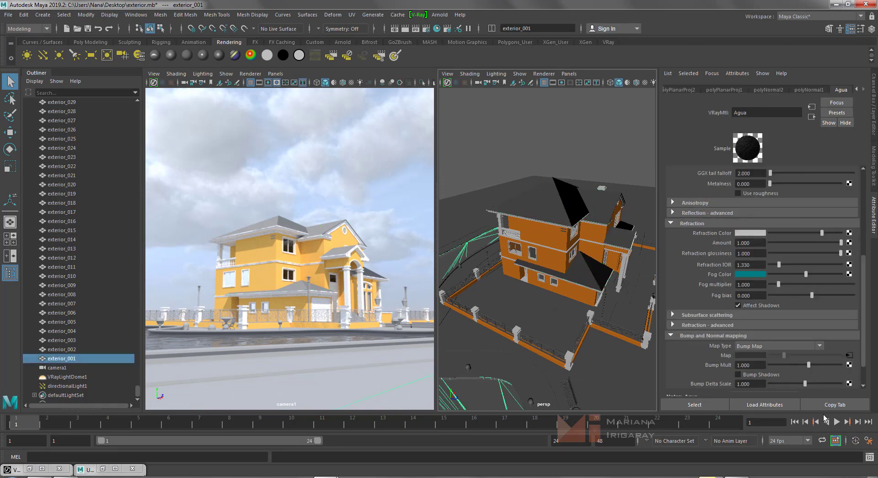
click(758, 274)
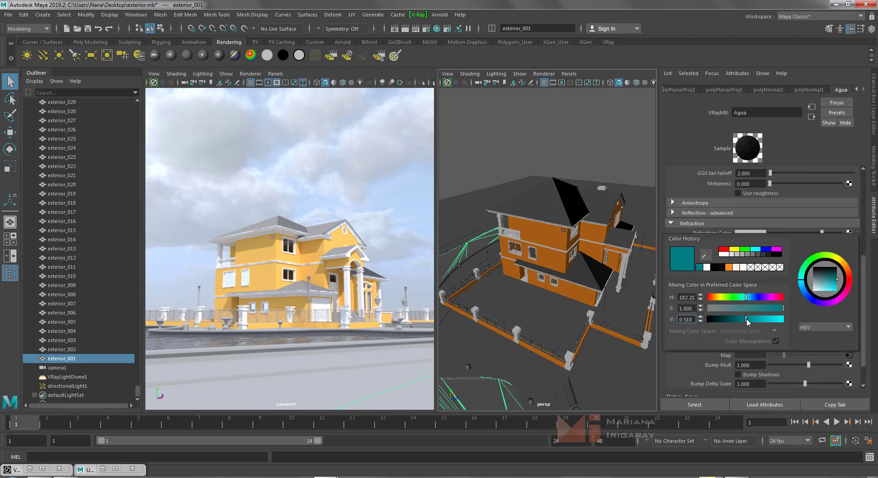
drag(747, 319, 740, 319)
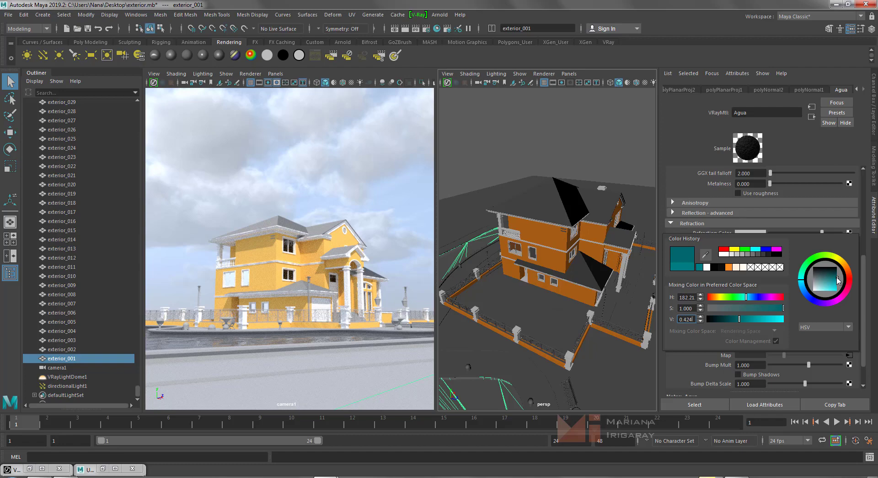
drag(838, 278, 843, 281)
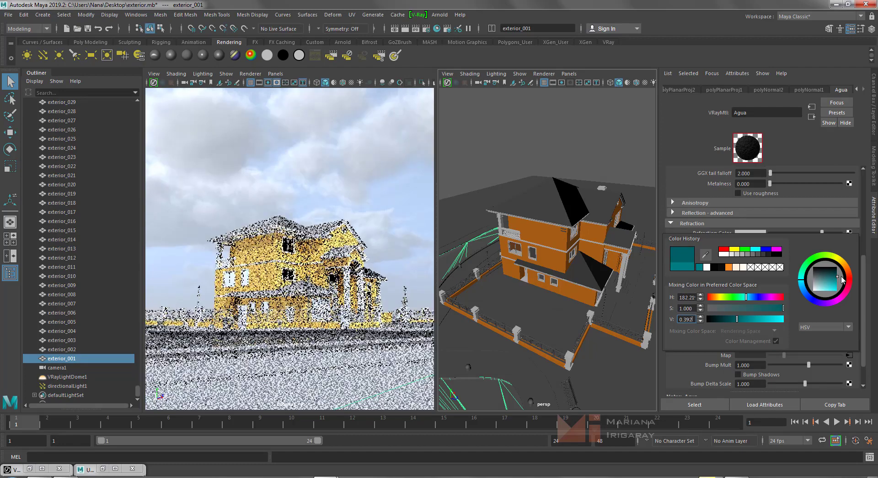
drag(843, 281, 843, 281)
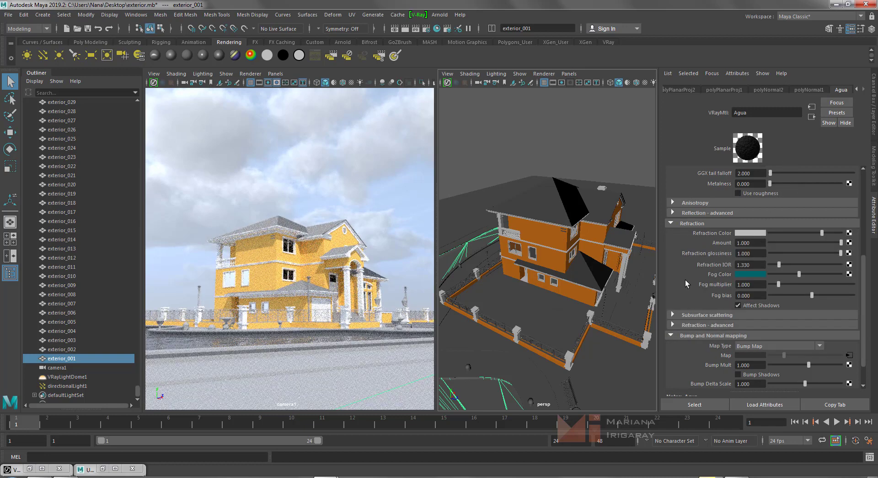
scroll(688, 274, up, 4)
scroll(688, 265, up, 2)
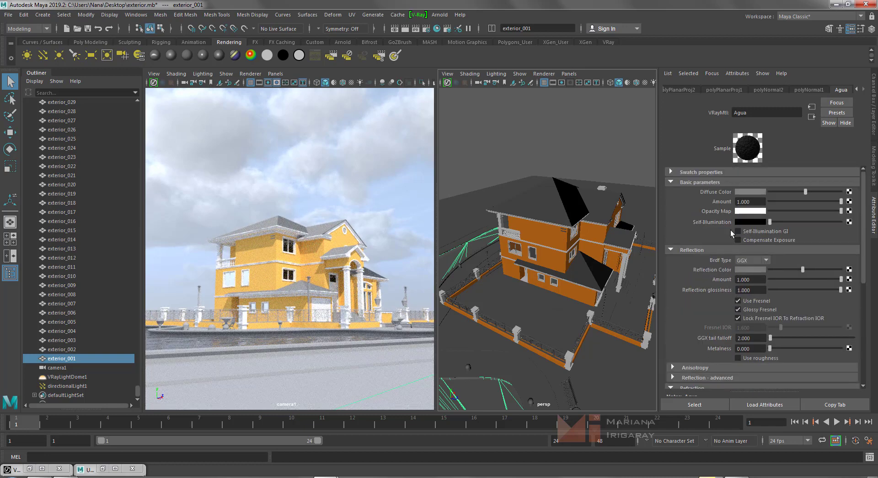
Set Agua's Diffuse Color to light cyan: H 182.21, S 0.686, V 0.867.
click(750, 190)
click(741, 193)
click(698, 188)
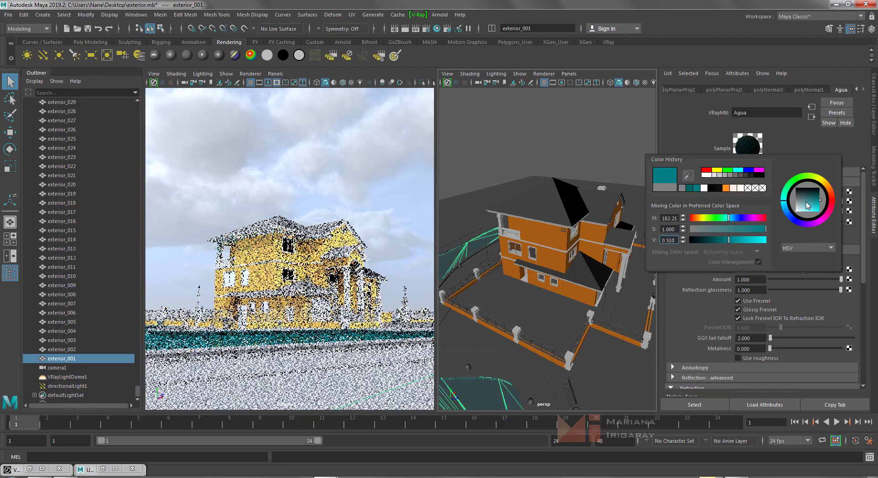
drag(785, 209, 783, 210)
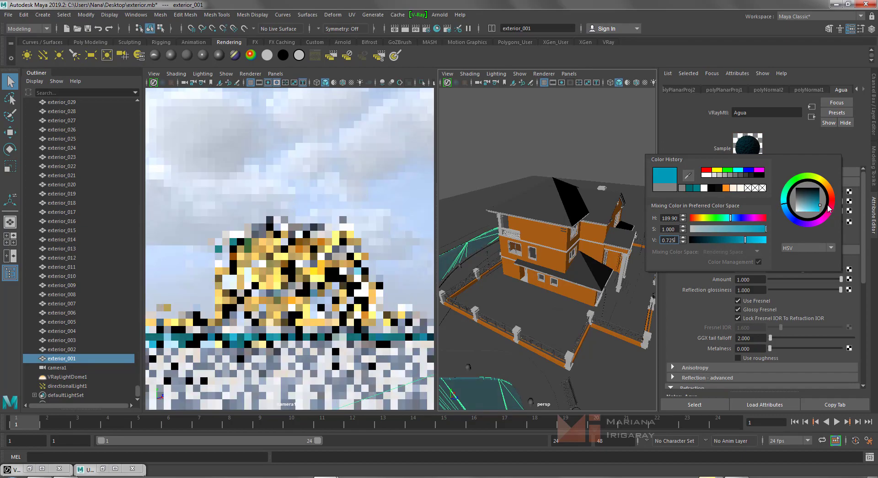
click(762, 239)
drag(762, 239, 766, 239)
click(729, 229)
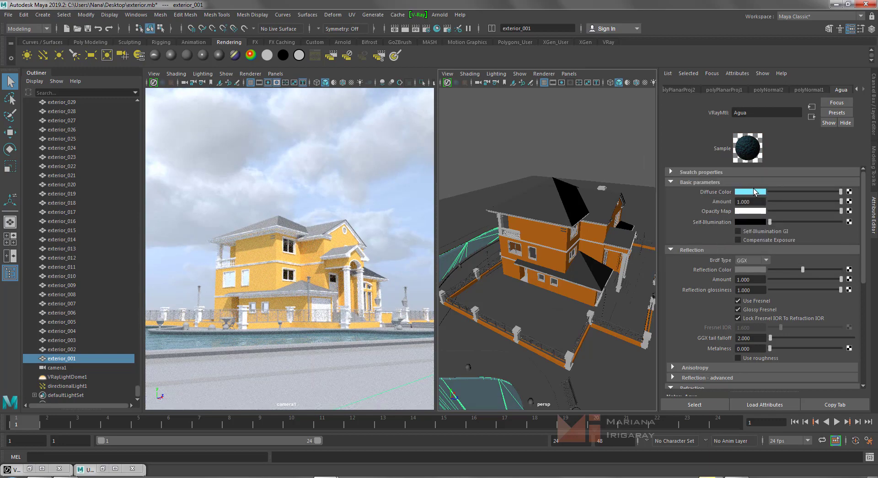
click(753, 195)
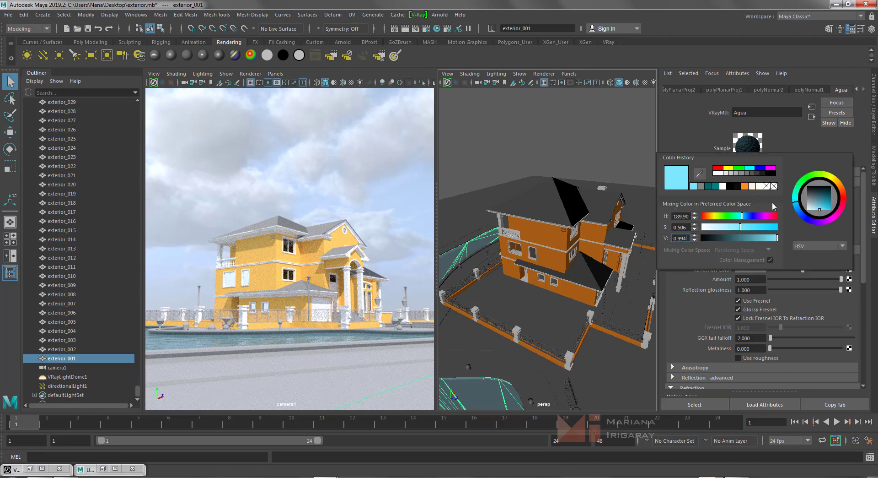
click(715, 186)
mouse_move(750, 238)
mouse_down()
mouse_move(767, 238)
mouse_move(755, 227)
mouse_up()
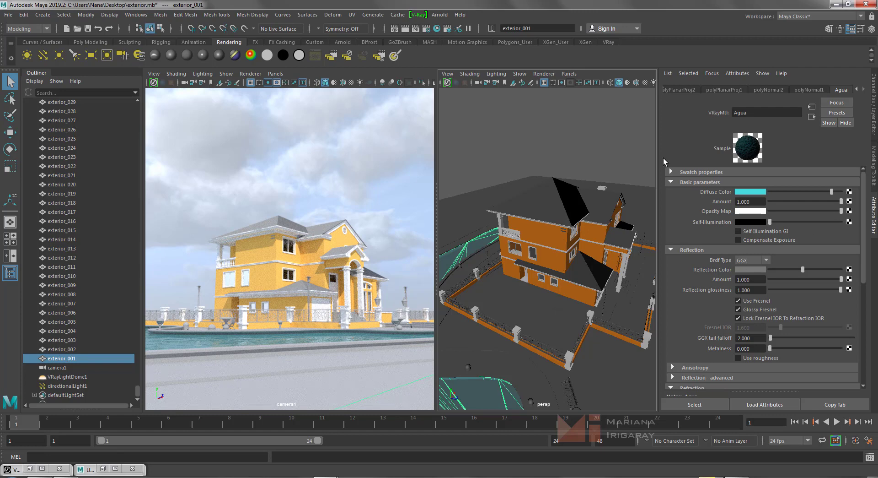
Assign a new V-Ray material (VRayMtl6) to the house model.
click(549, 207)
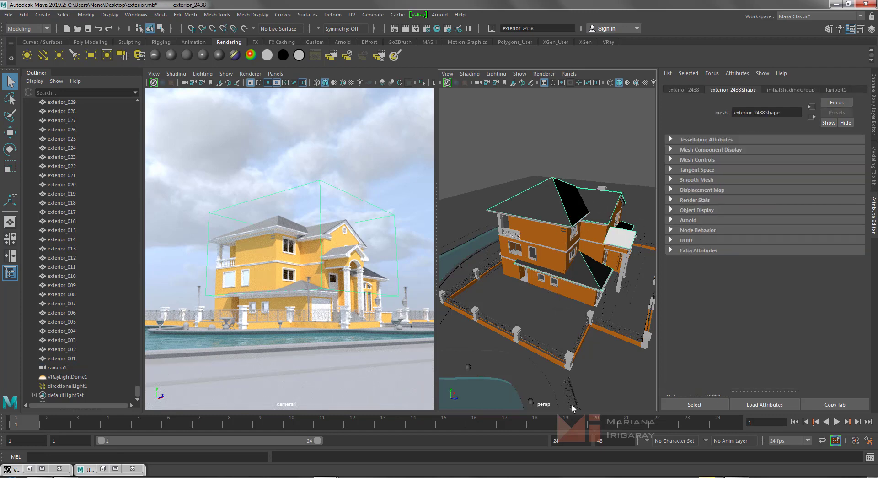
mouse_move(574, 408)
alt+mouse_down()
mouse_move(580, 346)
mouse_move(566, 354)
alt+mouse_up()
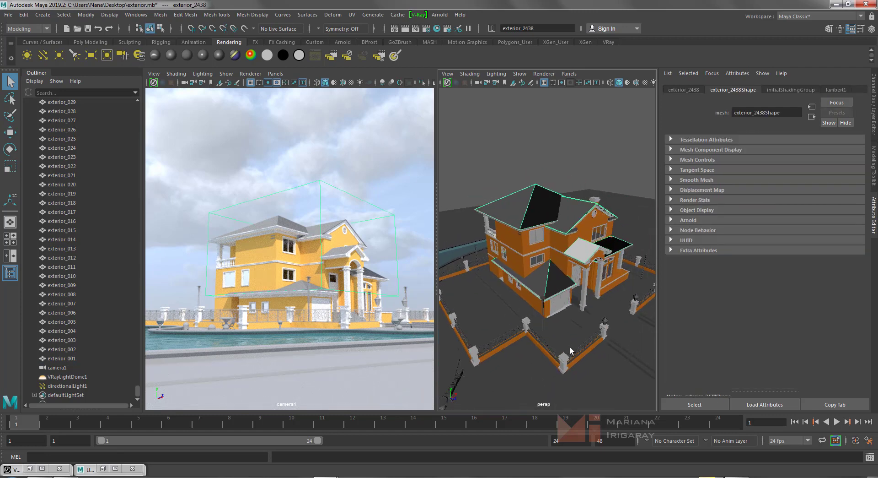
right_click(536, 204)
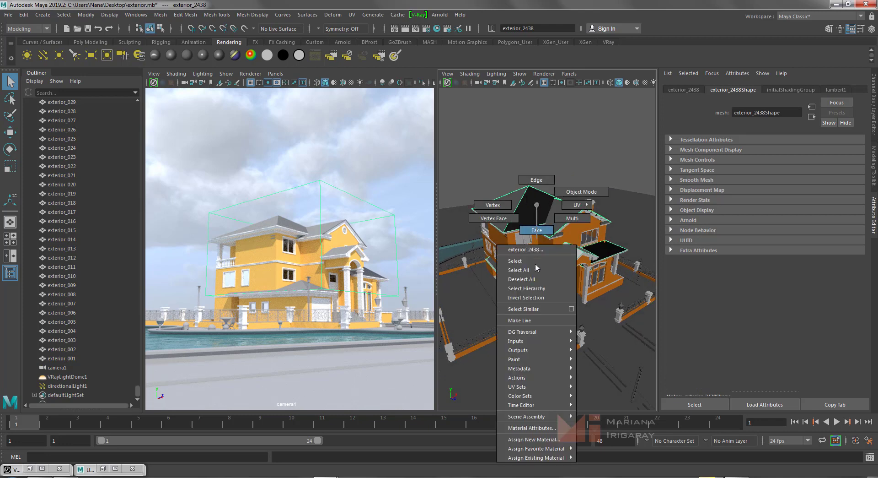
click(558, 440)
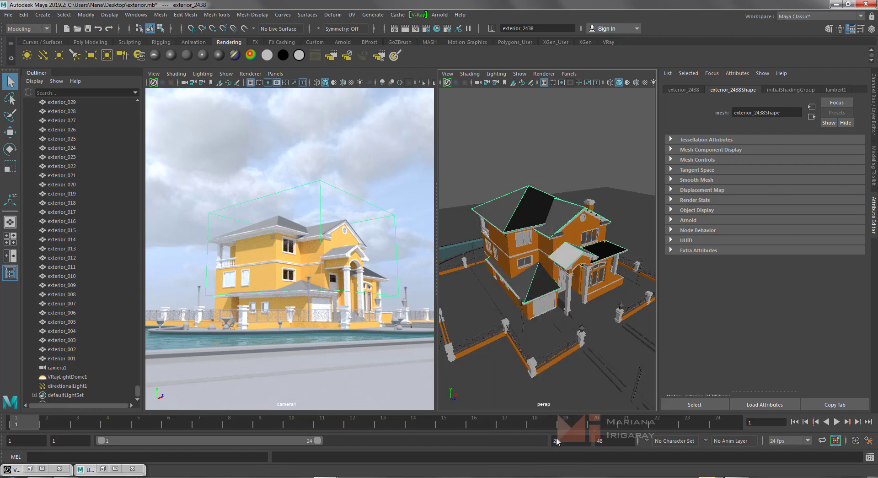
click(410, 239)
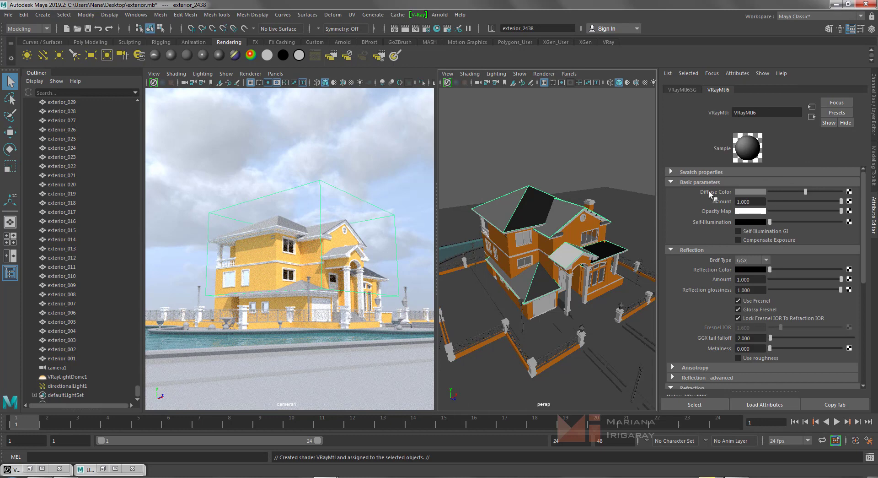
Connect a Maya 2D Checker texture (checker1) to VRayMtl6's Diffuse Color.
click(849, 191)
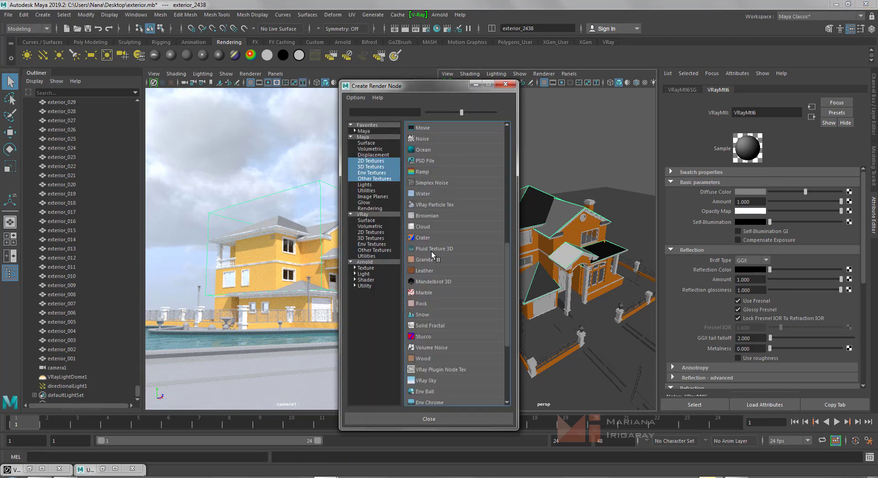
scroll(440, 251, down, 3)
scroll(458, 242, up, 5)
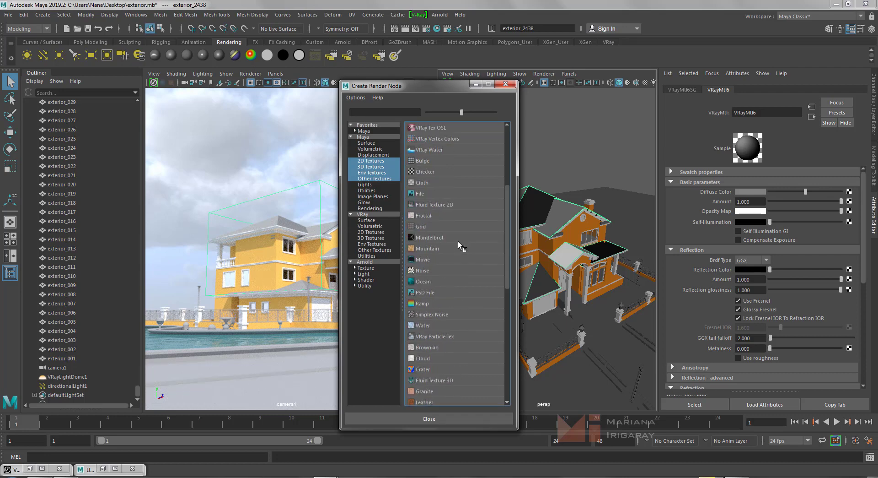
scroll(458, 241, up, 1)
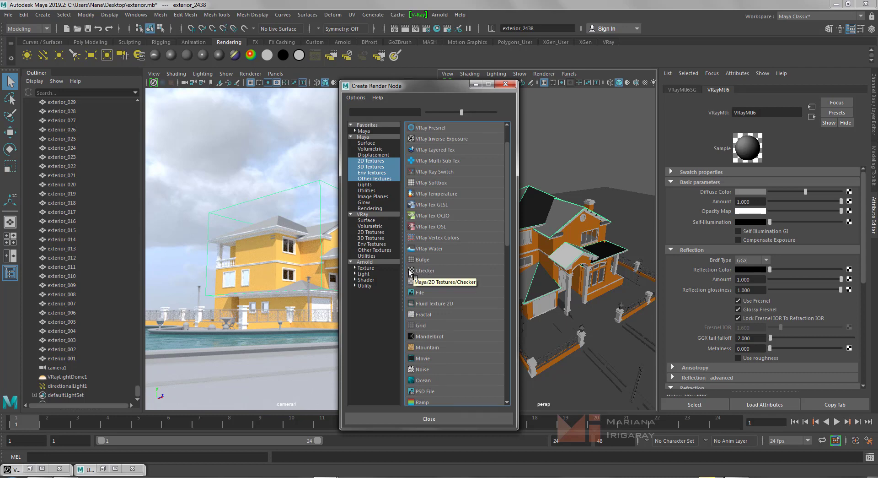
click(427, 270)
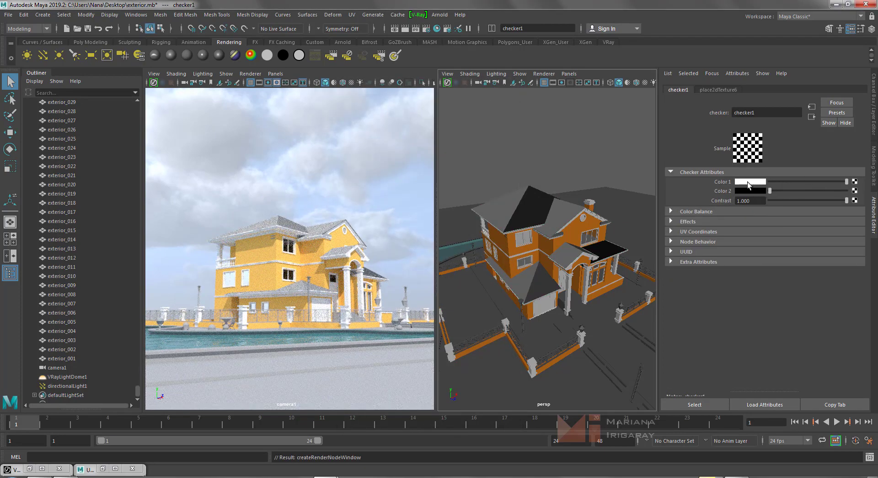
Change checker1's Color 1 from white to a dark red.
click(748, 184)
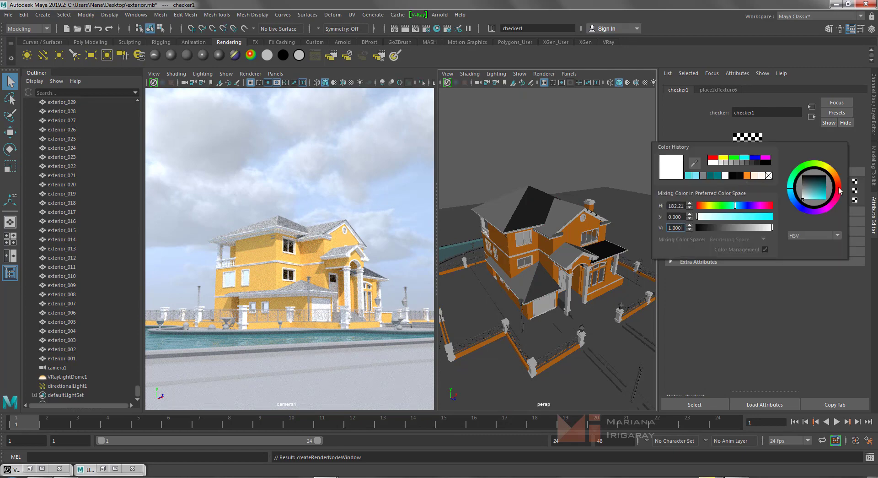
drag(840, 191, 831, 187)
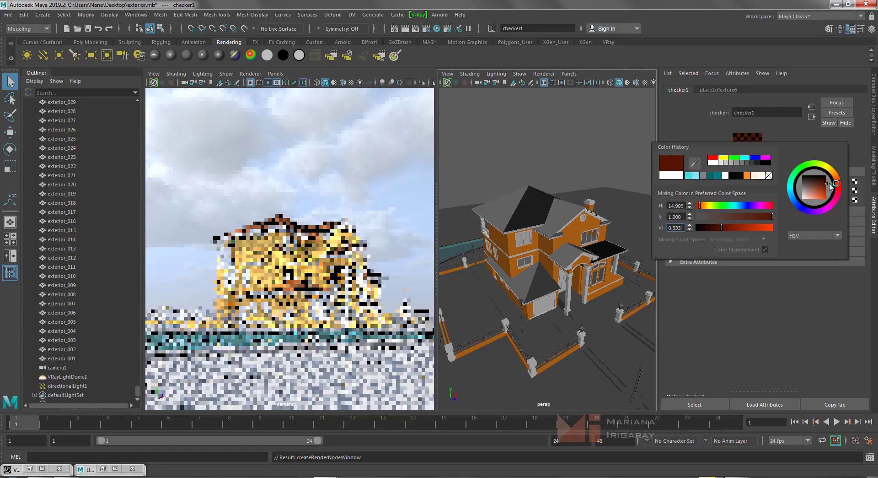
drag(833, 189, 835, 192)
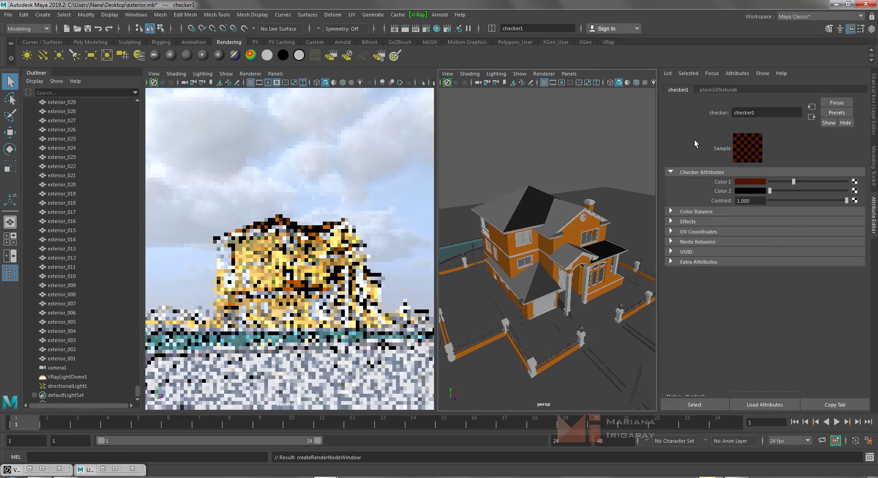
Change checker1's Color 2 from black to a darker reddish-brown.
click(756, 190)
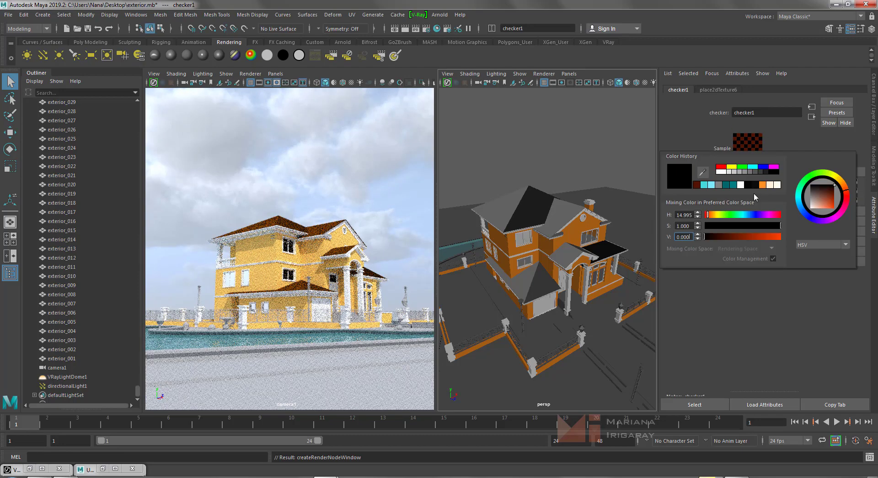
click(696, 184)
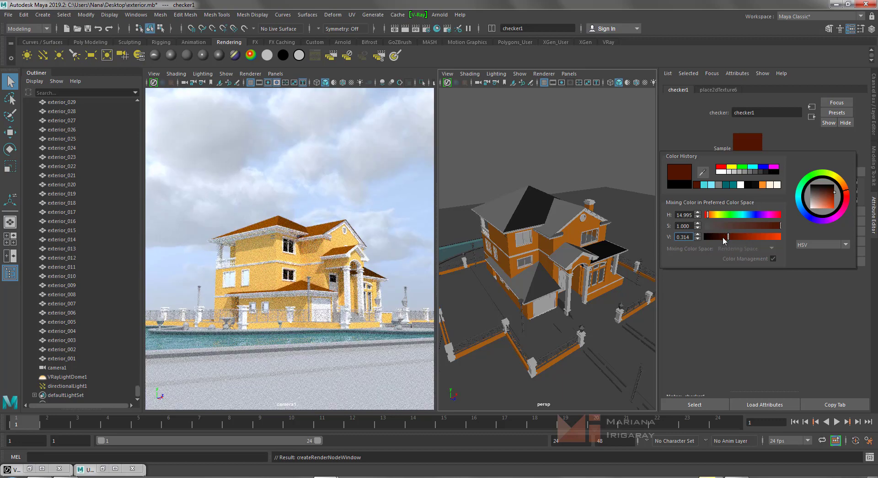
drag(729, 236, 723, 237)
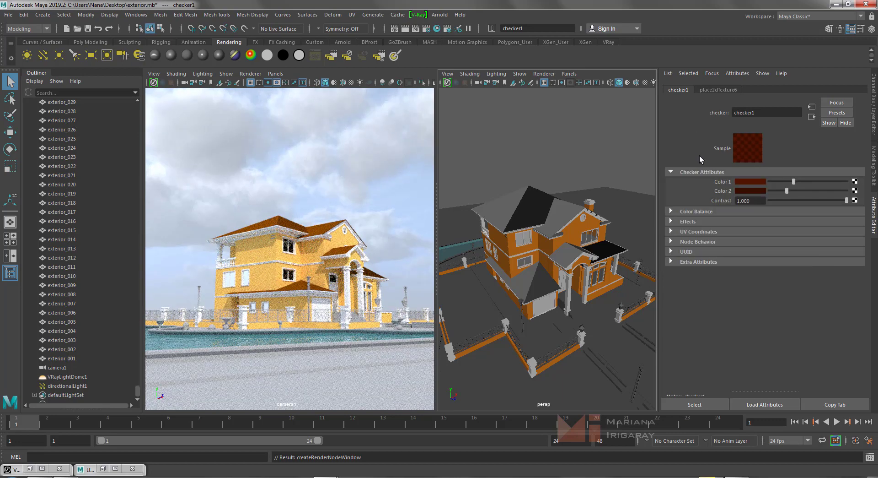
click(758, 190)
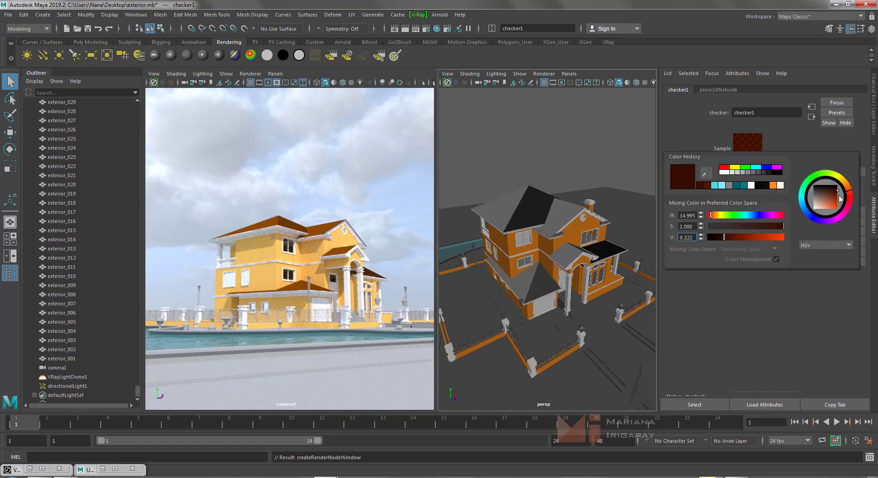
drag(852, 193, 858, 194)
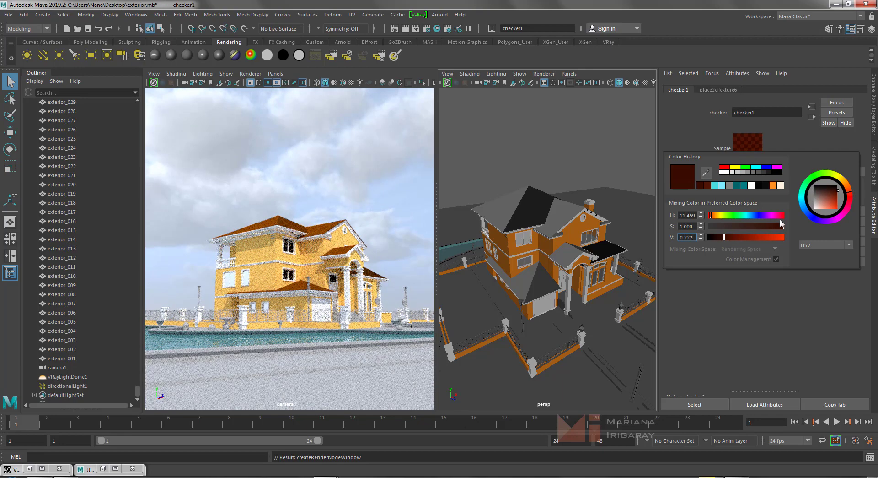
click(720, 238)
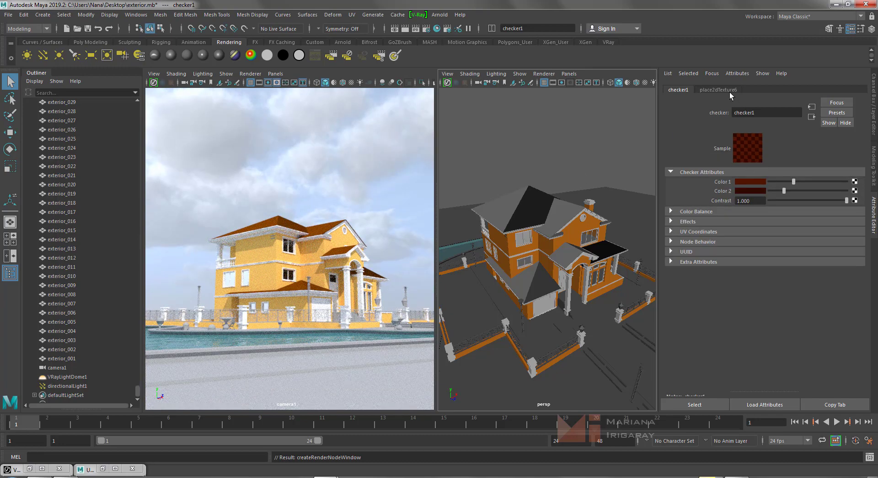
Set place2dTexture6's Repeat UV to 2 by 1 for larger roof tiles.
click(714, 92)
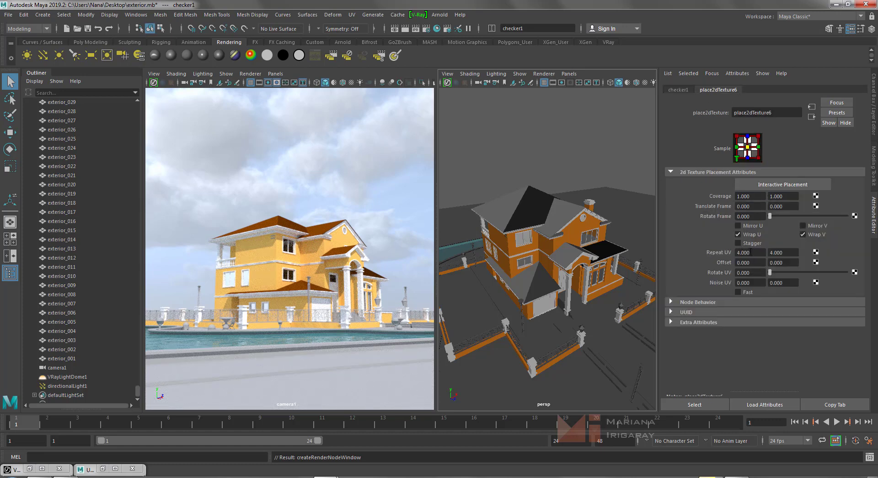
drag(750, 252, 714, 254)
text(1)
key(Tab)
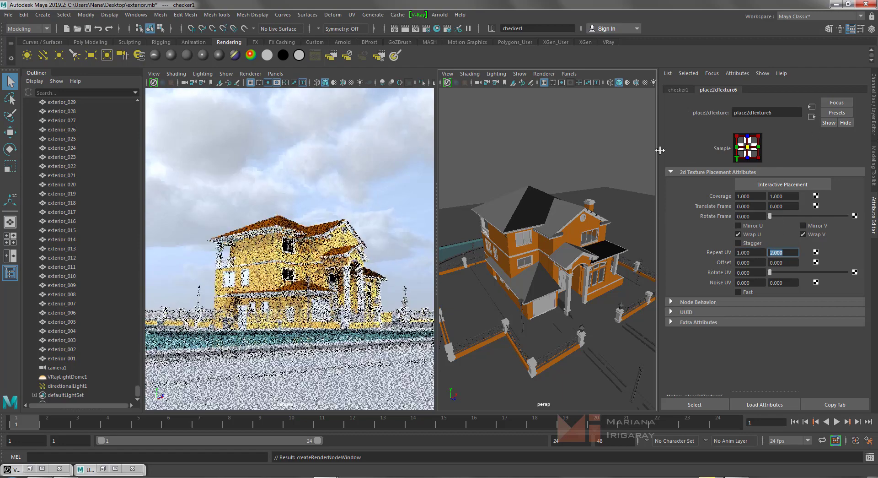
click(680, 93)
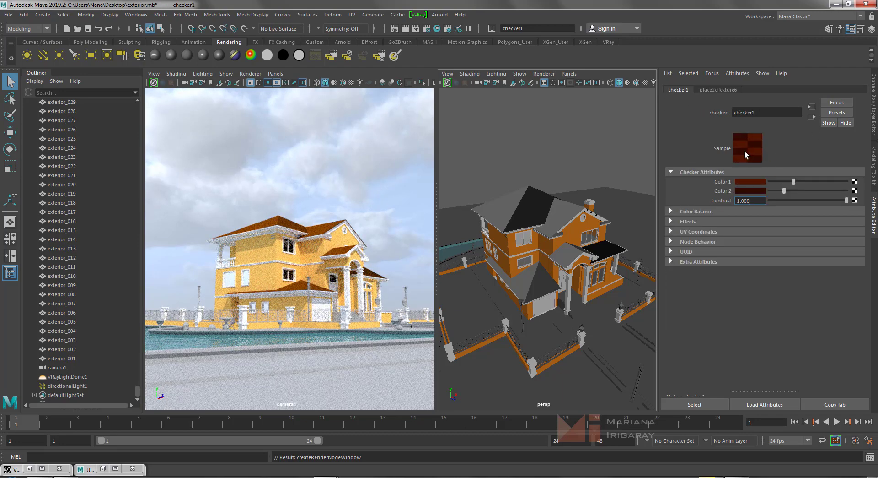
click(716, 90)
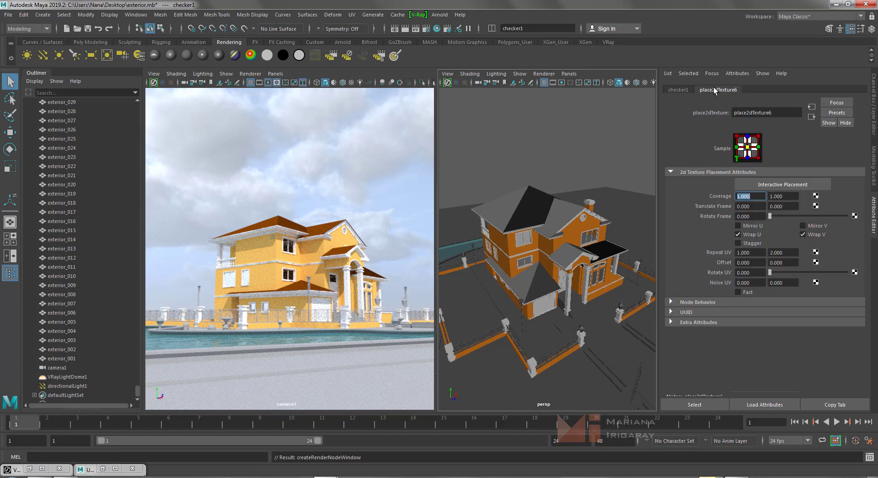
click(750, 252)
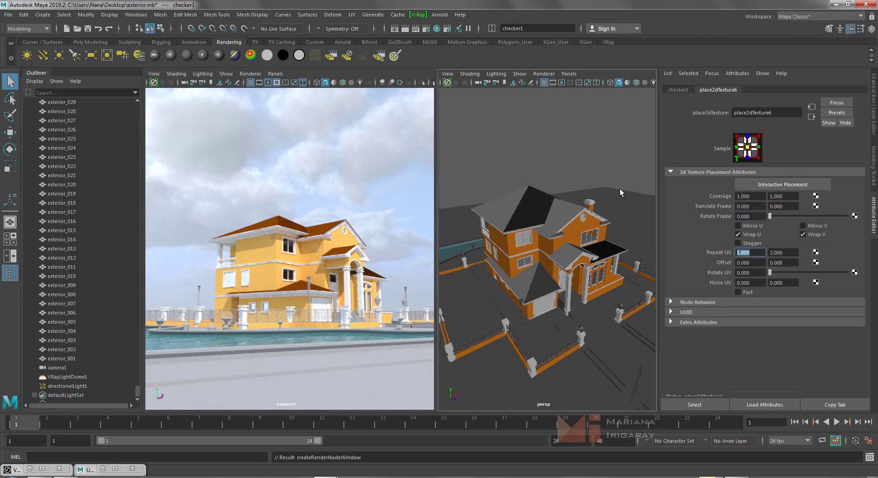
text(2)
key(Tab)
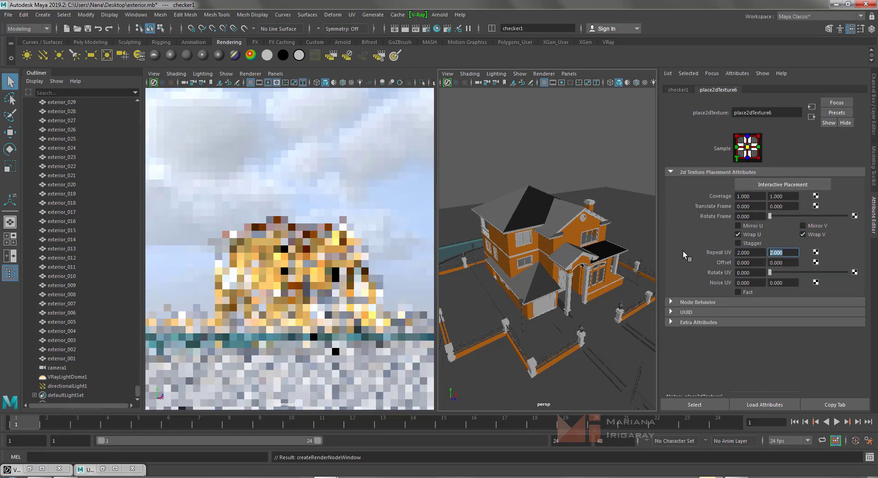
text(1.000)
Review checker1's colour settings and return to the VRayMtl6 material.
click(682, 91)
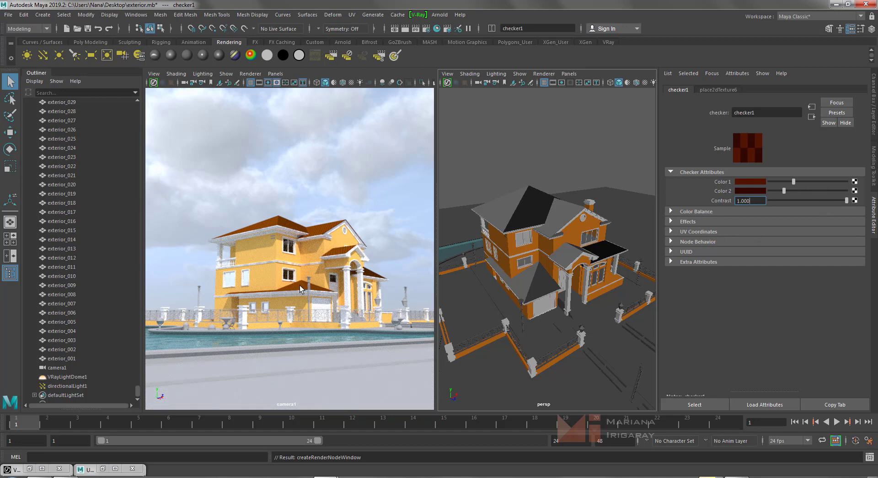
click(719, 90)
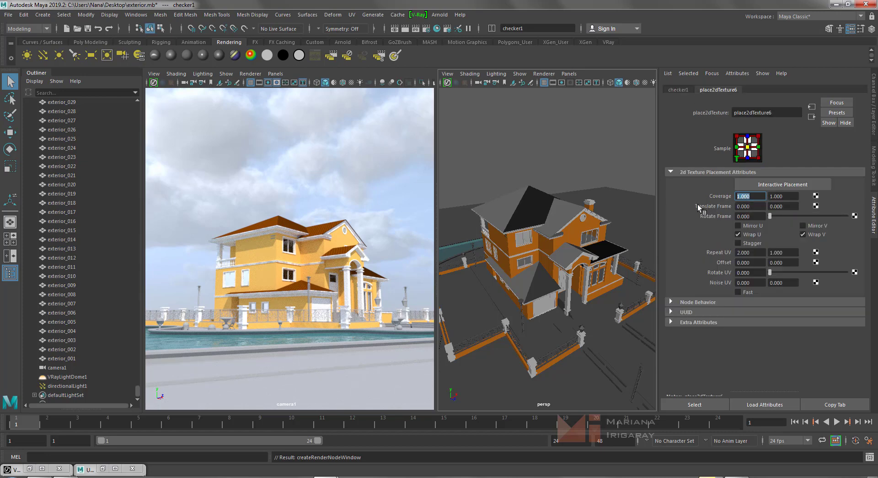
click(681, 90)
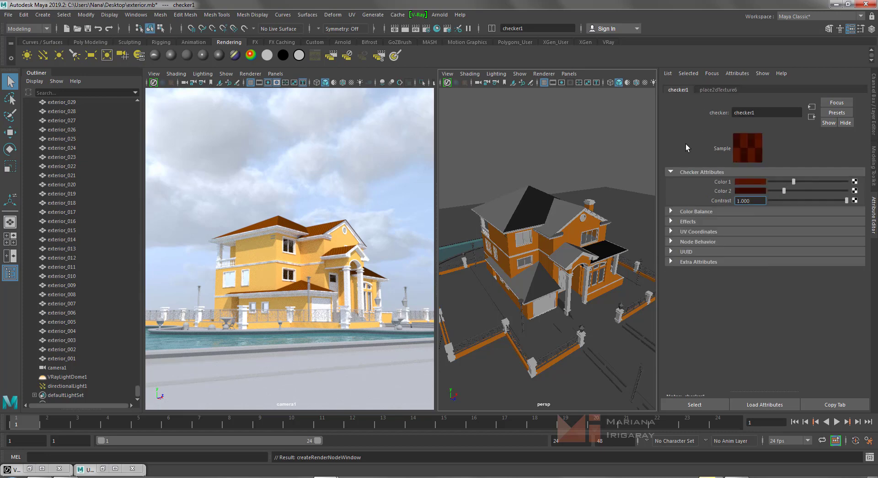
click(717, 90)
click(681, 90)
click(812, 118)
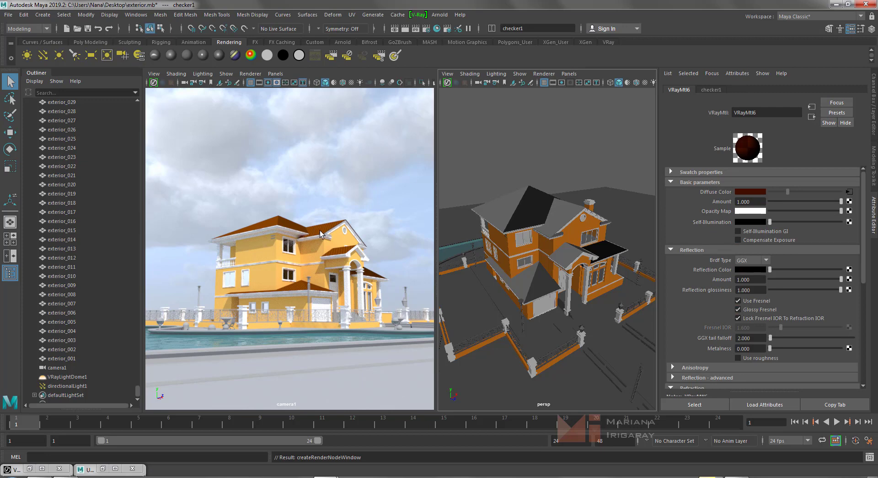
Turn on textured display, orbit close to the dark roof and select a house mesh.
click(645, 83)
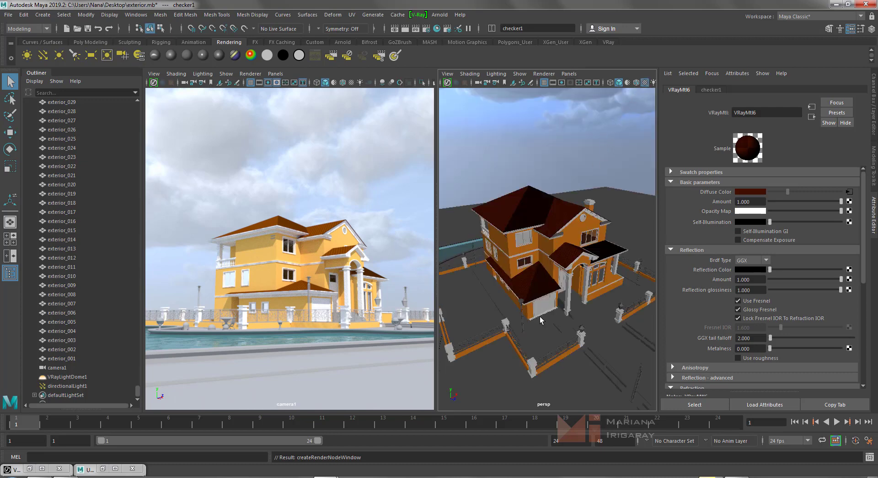
mouse_move(540, 315)
alt+mouse_down()
mouse_move(484, 302)
mouse_move(526, 297)
alt+mouse_up()
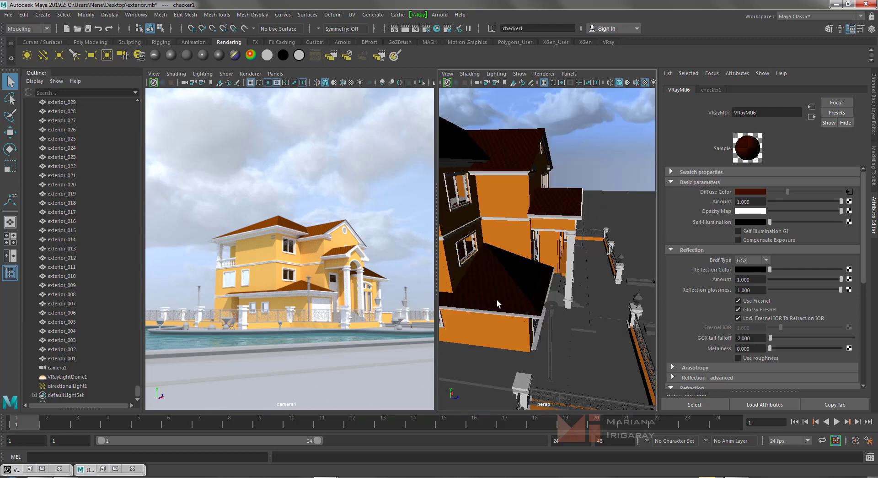
alt+middle_drag(526, 297, 512, 300)
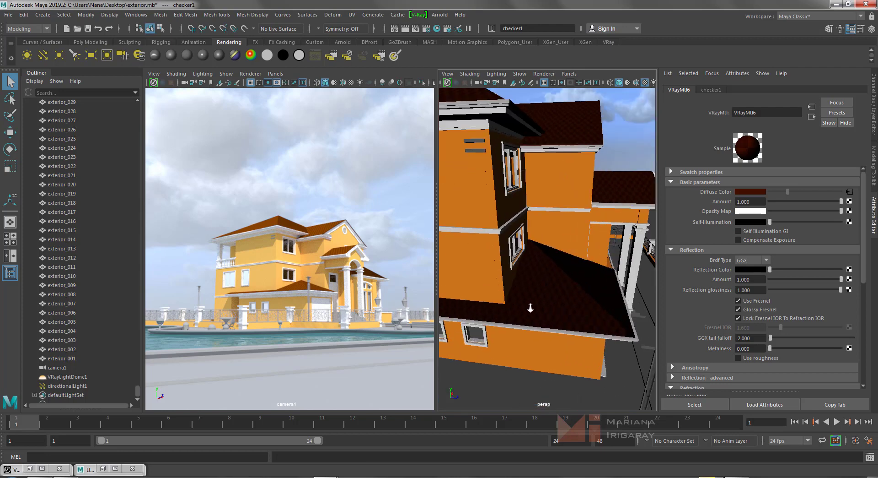
alt+right_drag(521, 299, 538, 312)
click(534, 312)
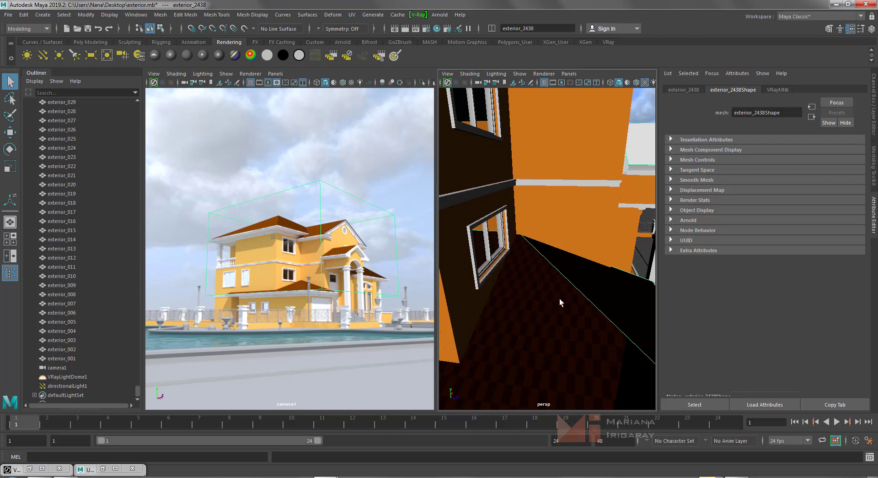
Rename the roof material VRayMtl6 to Tejas.
click(787, 90)
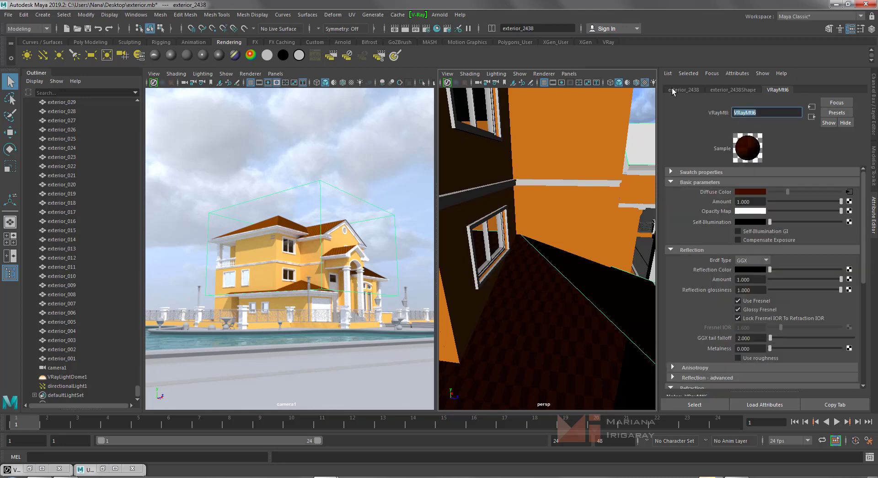
text(Tejas)
key(Return)
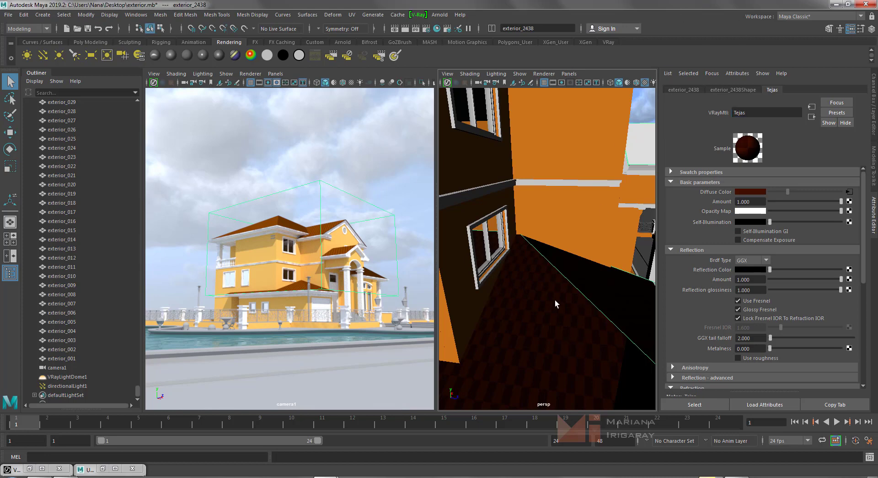
key(f)
key(bracketleft)
In checker1's placement, try Coverage 0.5 by 0.5, then restore it to 1 by 1.
click(850, 192)
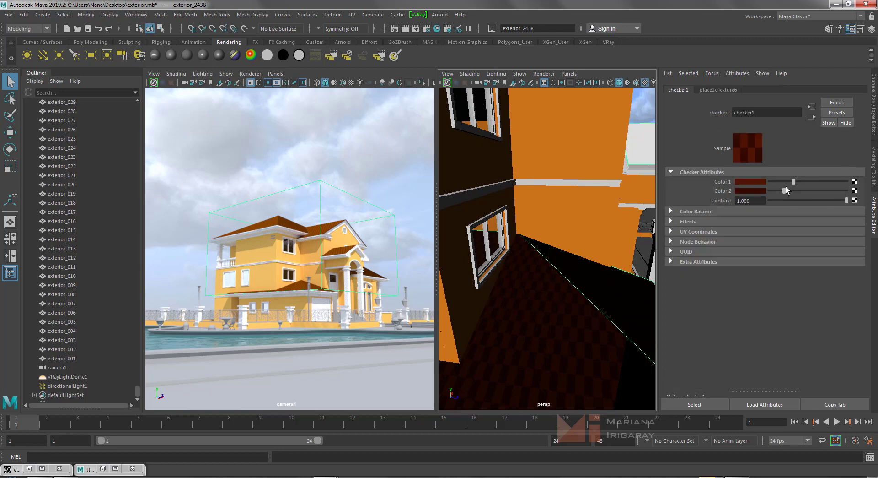
click(724, 90)
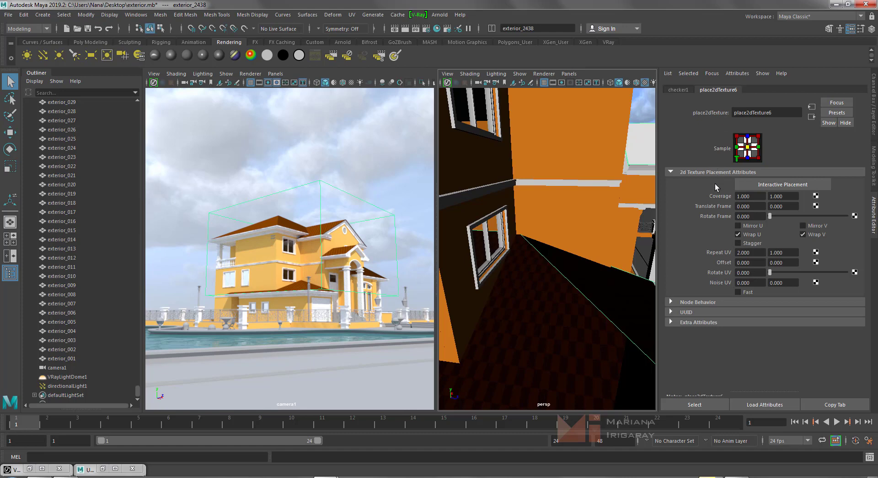
click(758, 196)
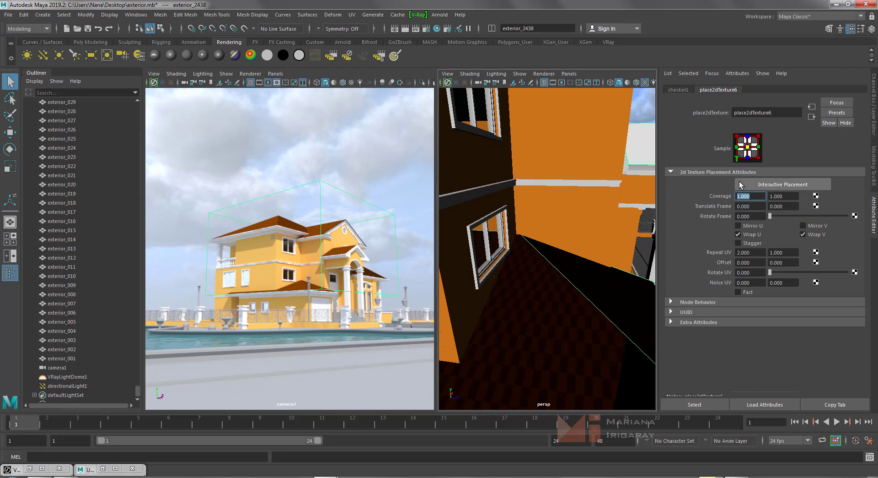
text(0.5)
key(Return)
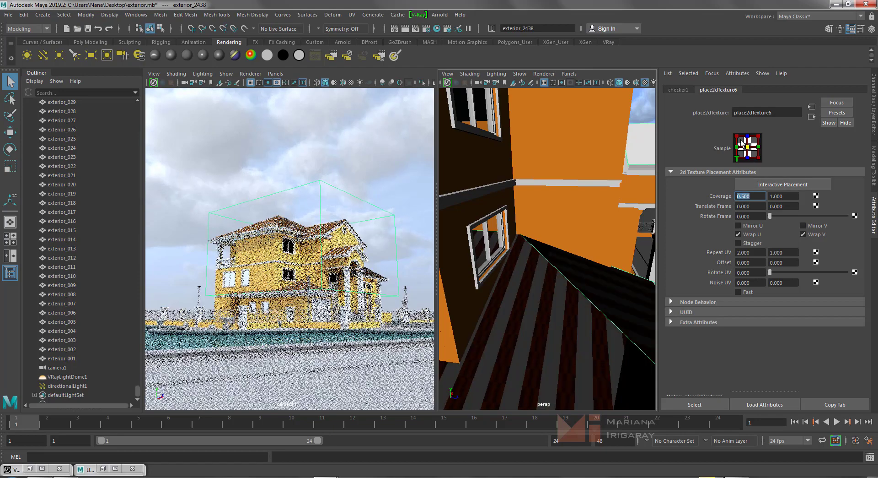
key(Tab)
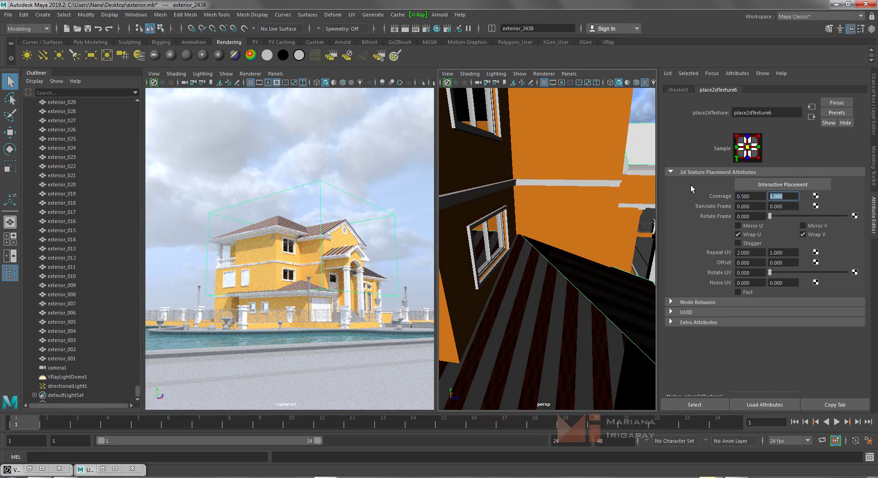
text(0.5)
key(Return)
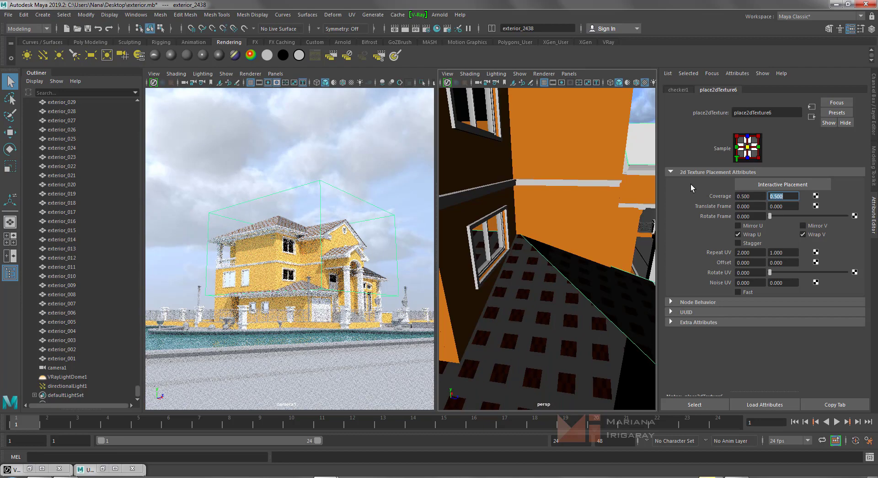
double_click(754, 192)
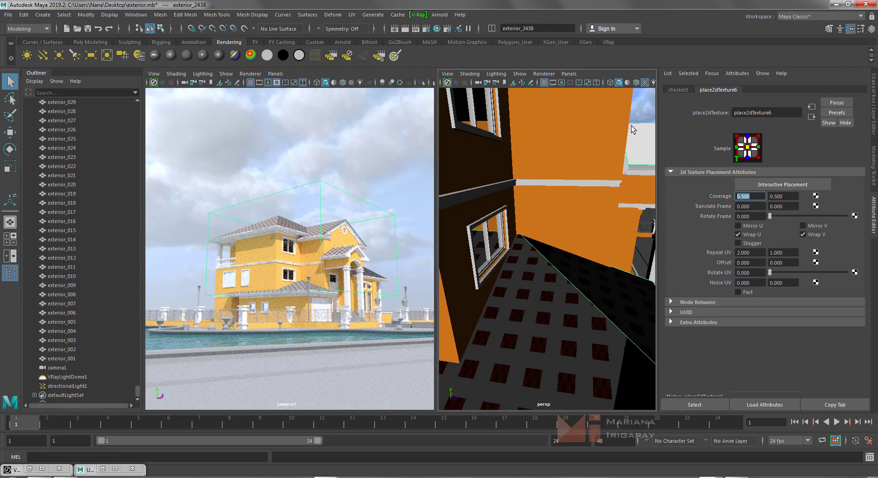
text(1)
key(Tab)
text(1)
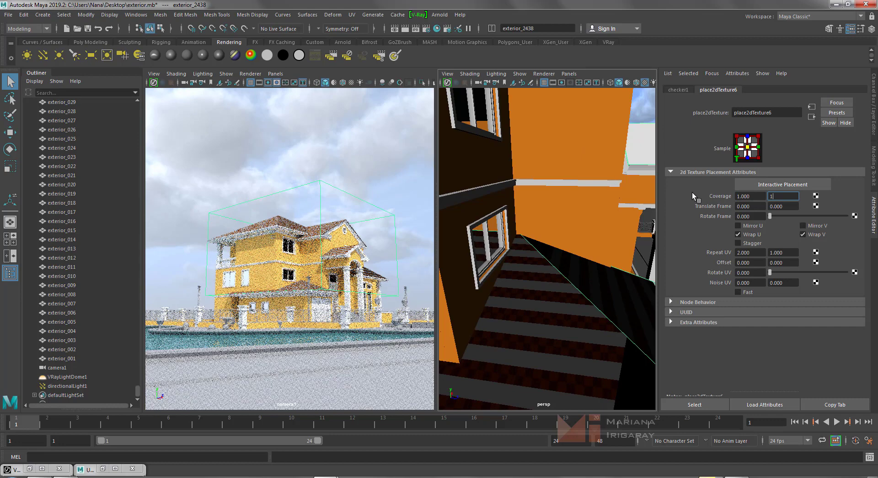
key(Return)
Set the checker's Repeat UV to 1 by 0.5.
click(781, 187)
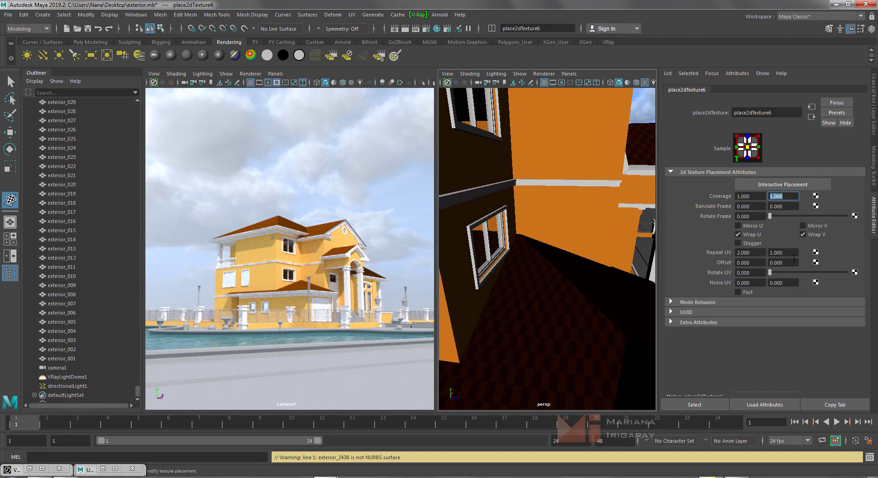
click(795, 254)
text(0.5)
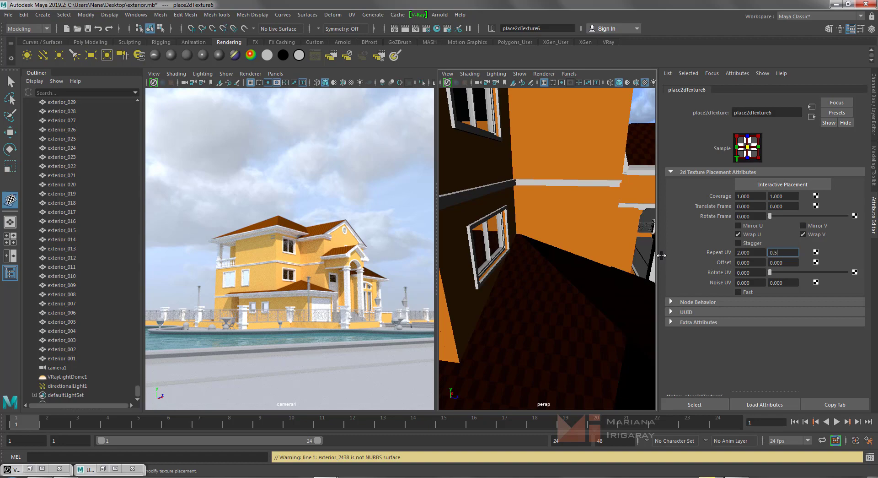
key(Return)
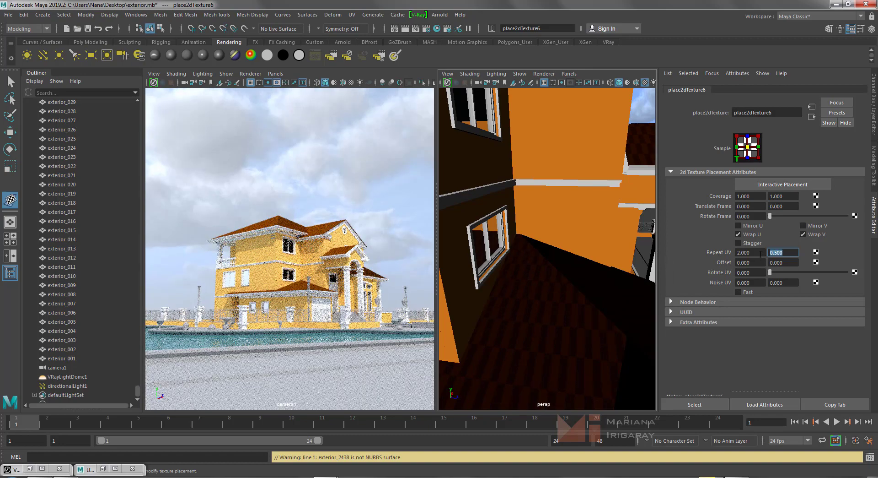
key(shift+Tab)
key(BackSpace)
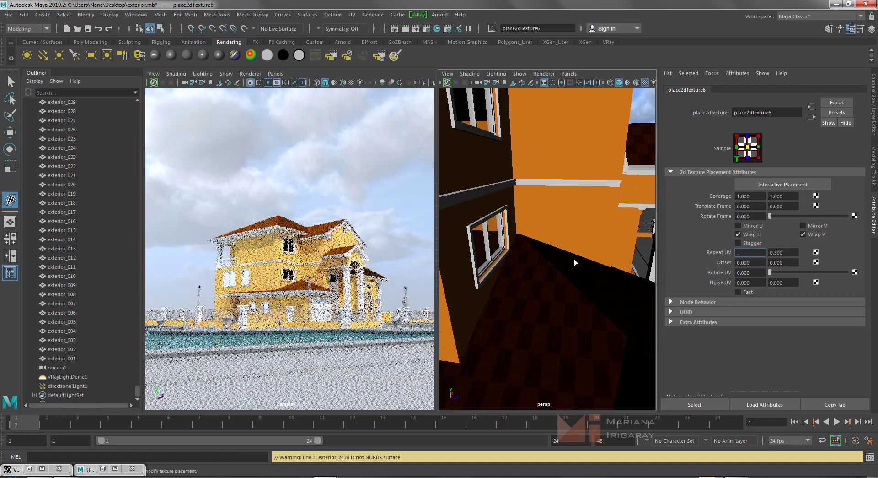
text(1)
key(Return)
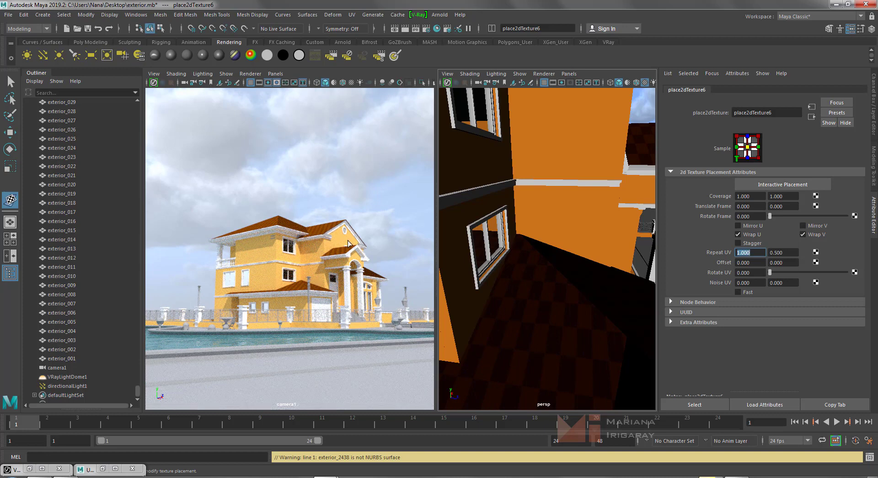
Frame the house exterior_2438 in the perspective view, then deselect and activate camera1.
click(621, 234)
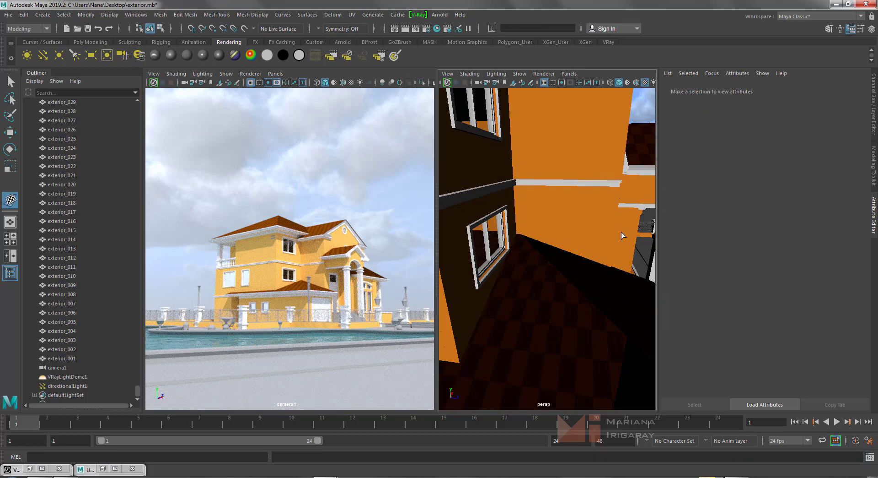
click(549, 316)
click(692, 91)
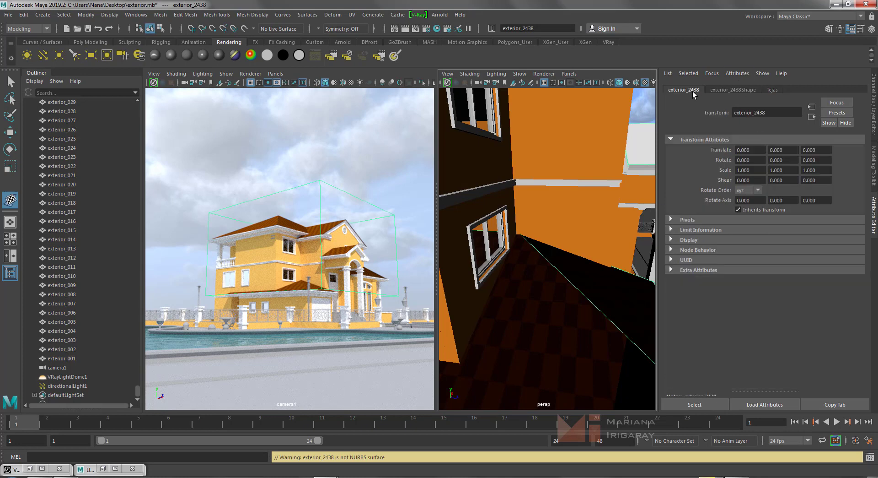
click(732, 89)
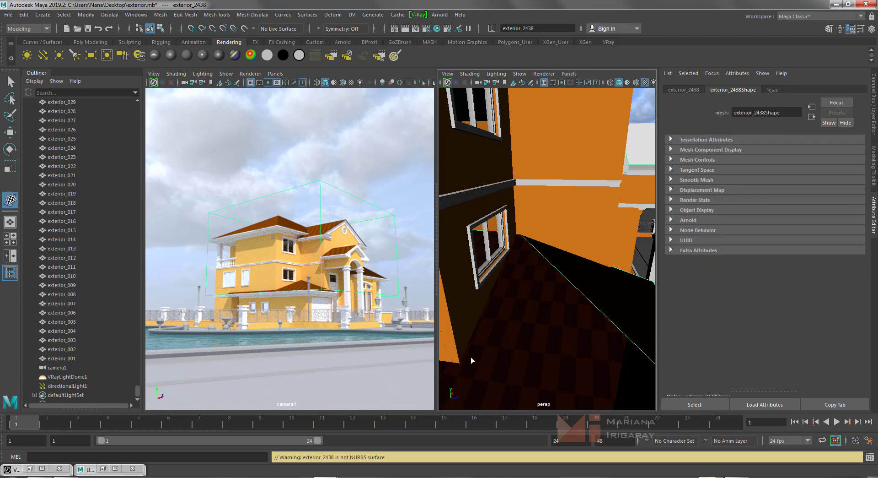
key(f)
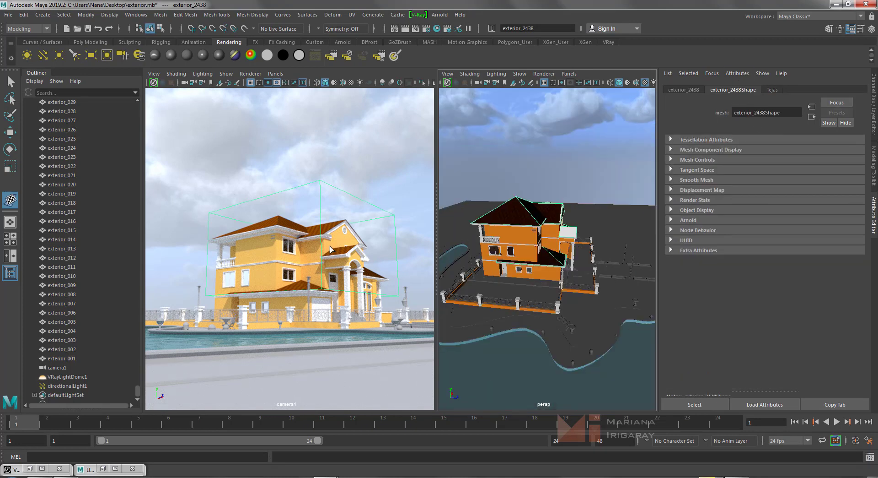
click(331, 250)
click(514, 185)
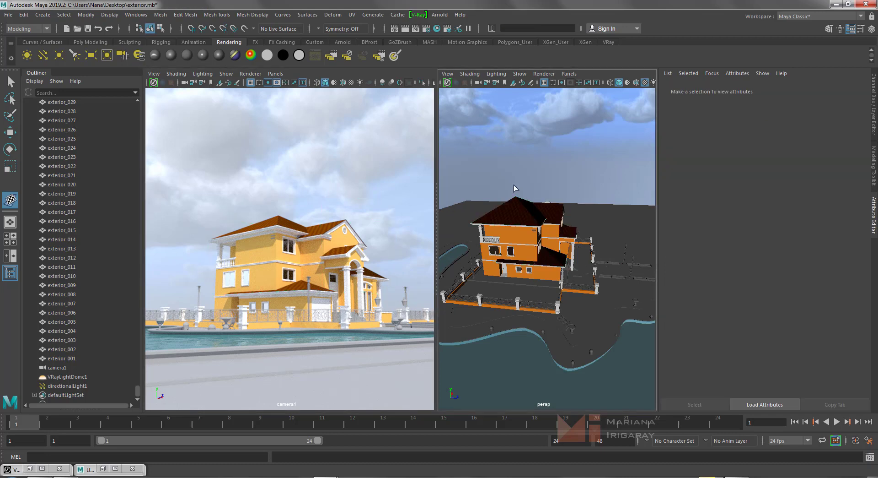
click(353, 199)
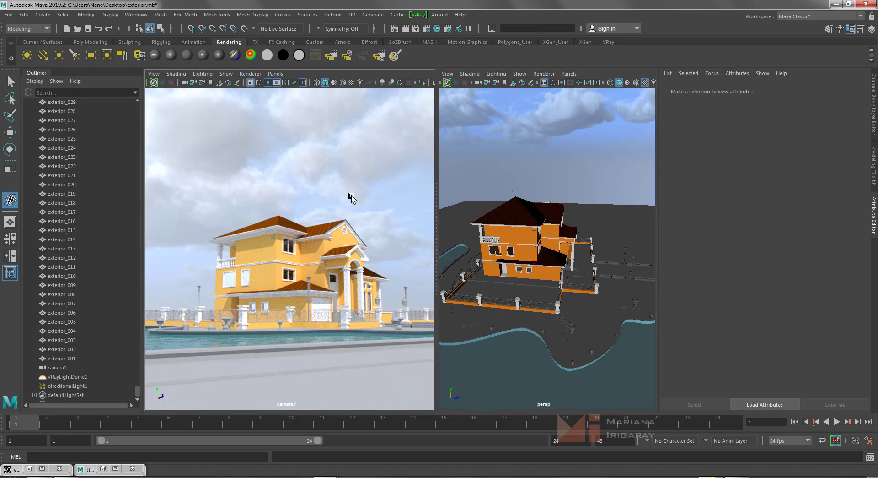
Render the house again in the V-Ray frame buffer, then close it.
click(35, 466)
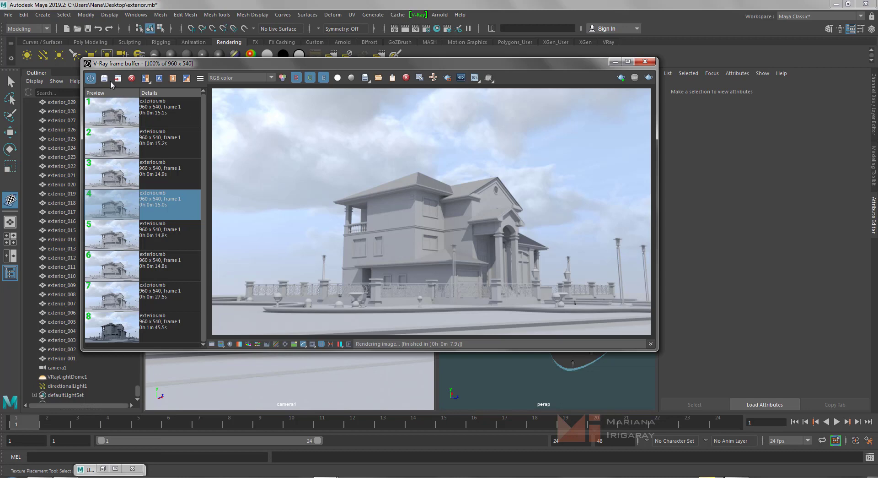
click(162, 112)
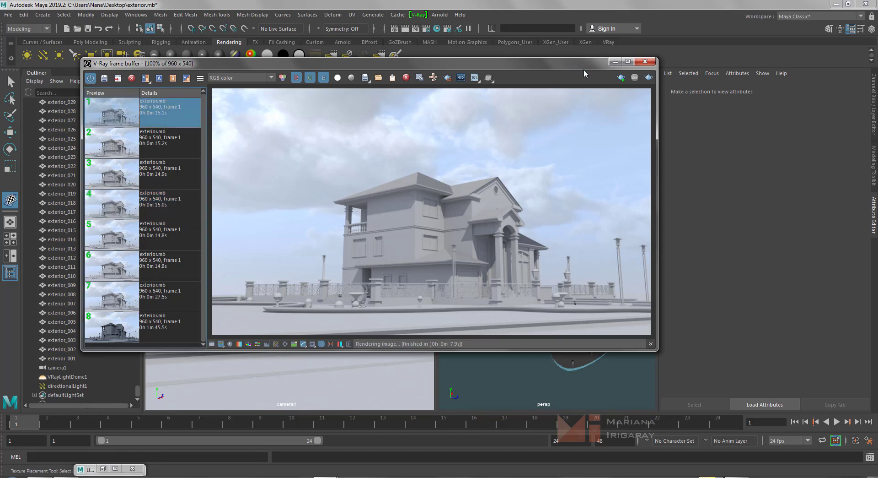
click(649, 78)
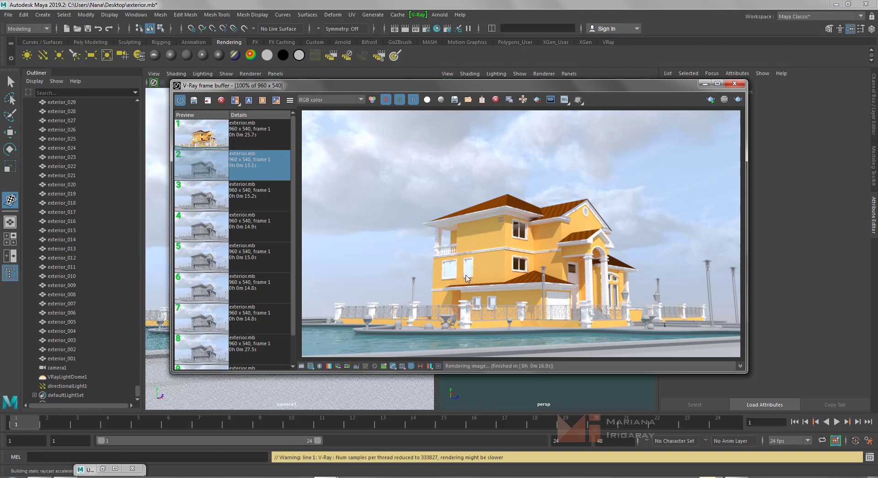
click(736, 84)
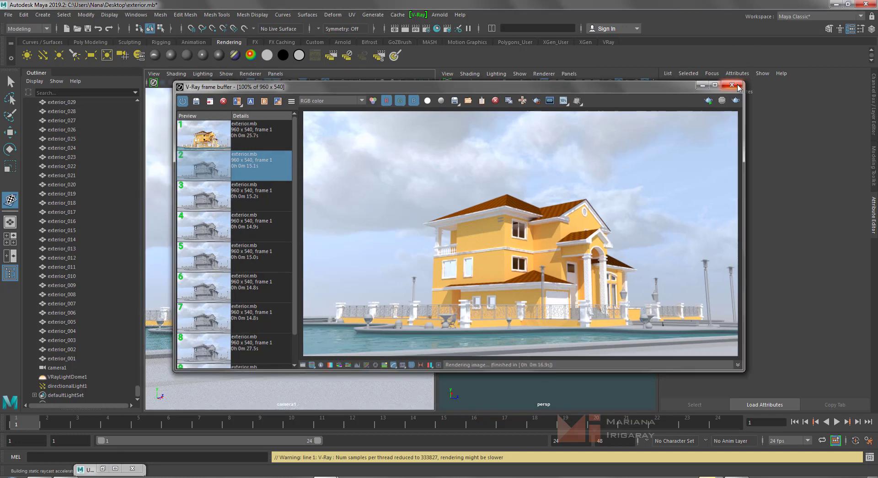